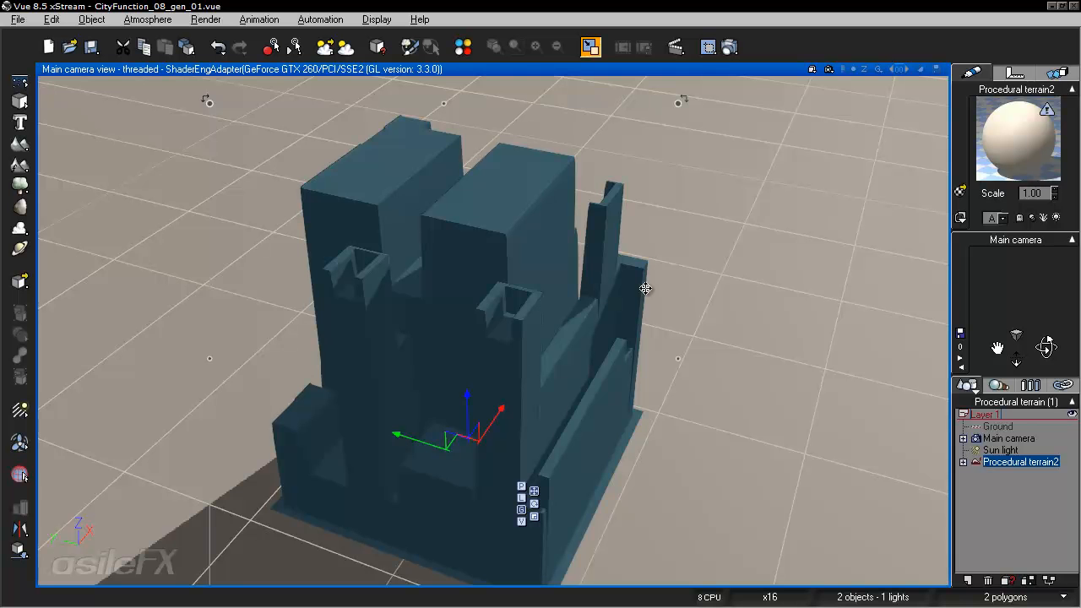
# Step: Open the altitude production function of the procedural terrain in the Function Editor
pyautogui.moveTo(1045, 349); pyautogui.dragTo(1048, 347)
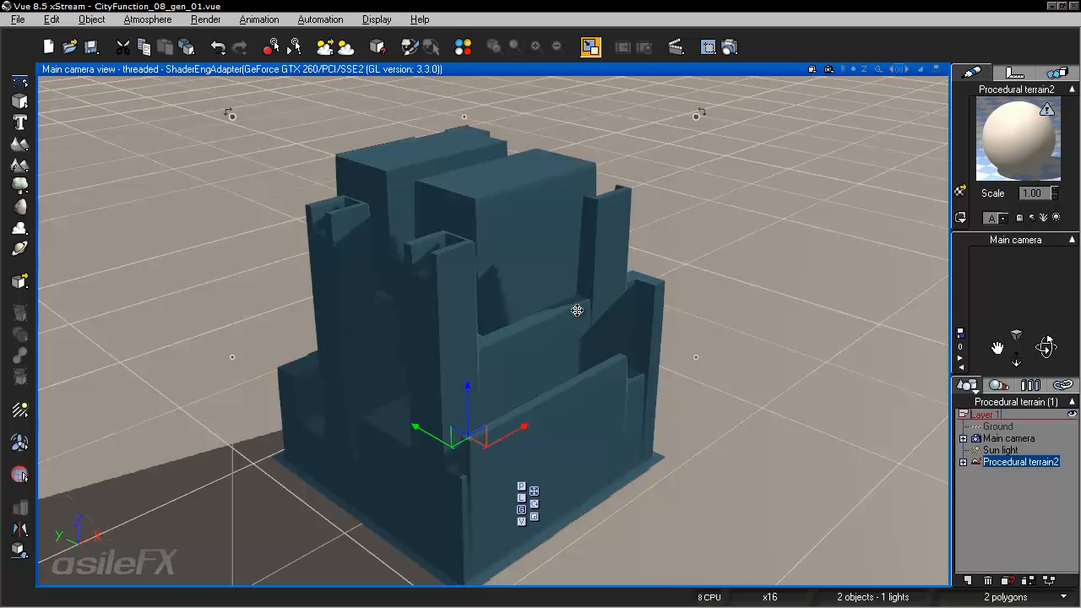
pyautogui.doubleClick(577, 310)
pyautogui.scroll(-3, 630, 414)
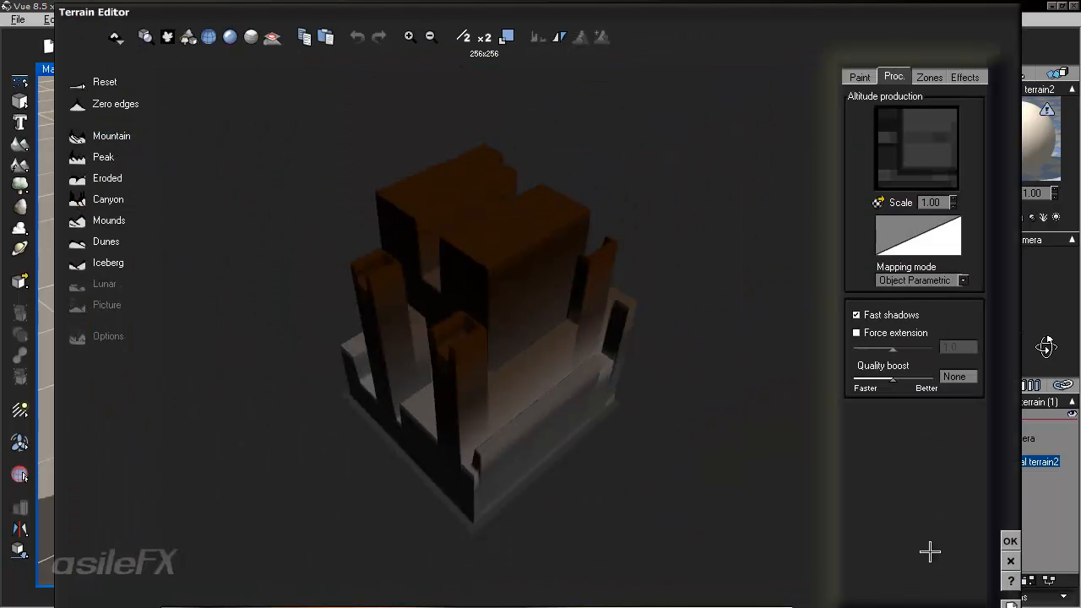
pyautogui.rightClick(888, 140)
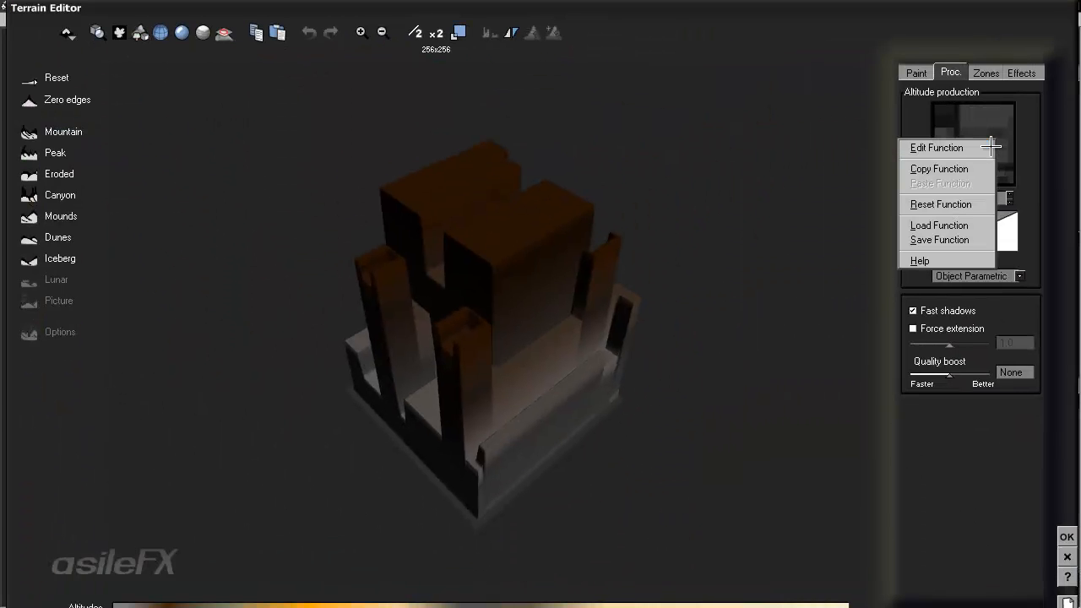
pyautogui.click(981, 147)
pyautogui.moveTo(430, 231); pyautogui.dragTo(441, 277, button='middle')
pyautogui.click(334, 65)
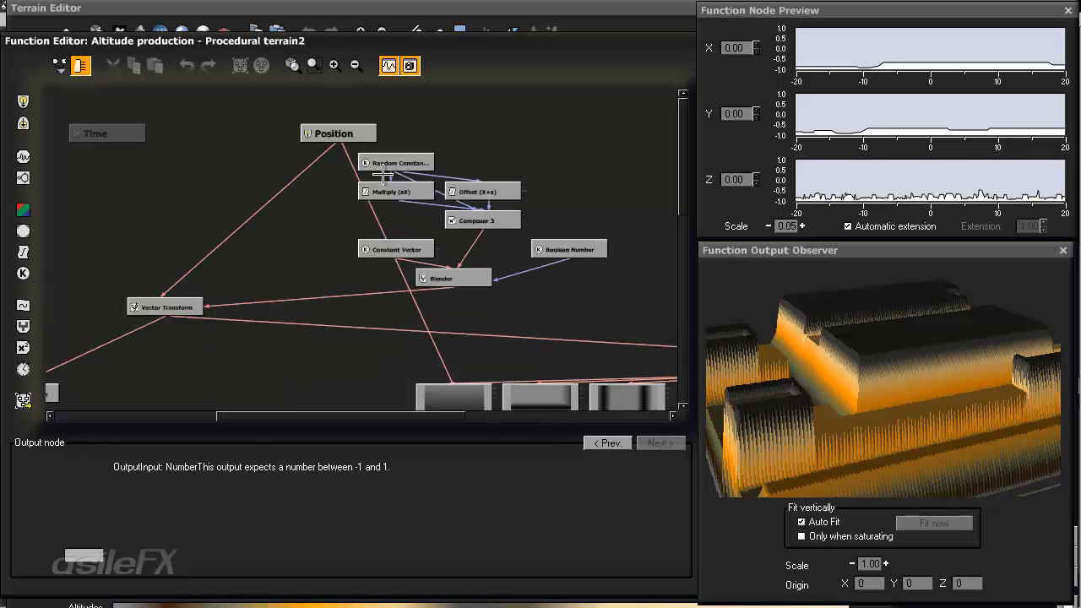
# Step: Examine the Random Constant and Vector Transform node settings with the output preview, and close the Function Editor
pyautogui.click(393, 161)
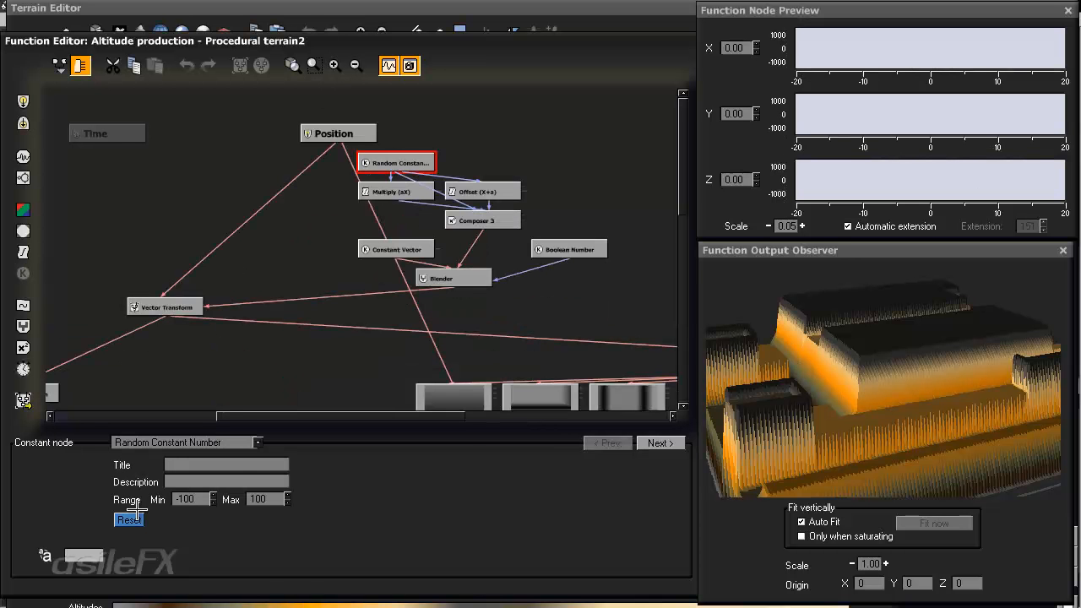
pyautogui.moveTo(894, 372); pyautogui.dragTo(912, 386)
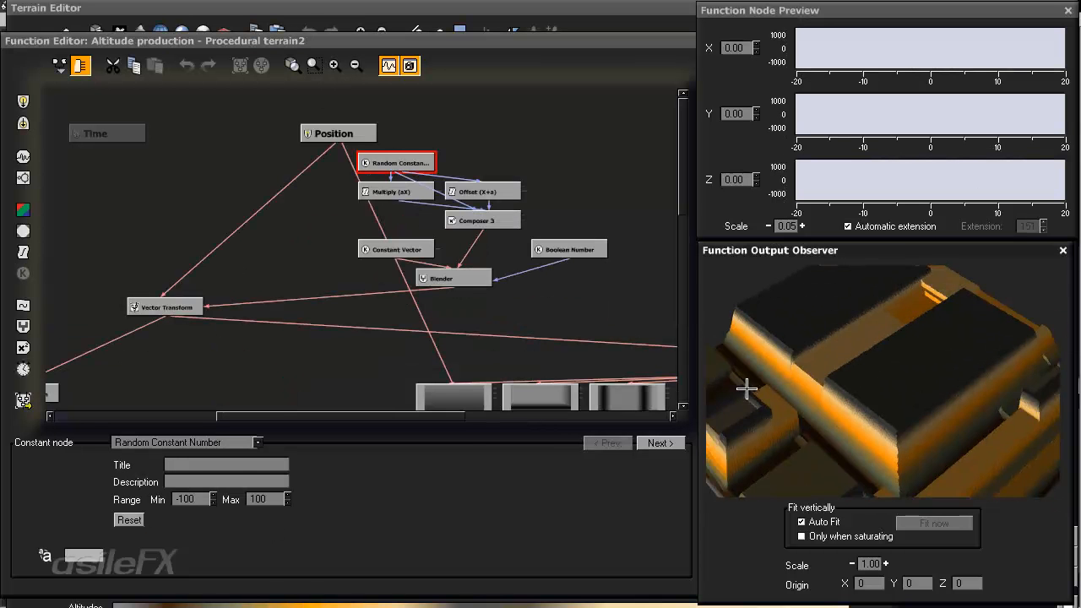
pyautogui.click(191, 306)
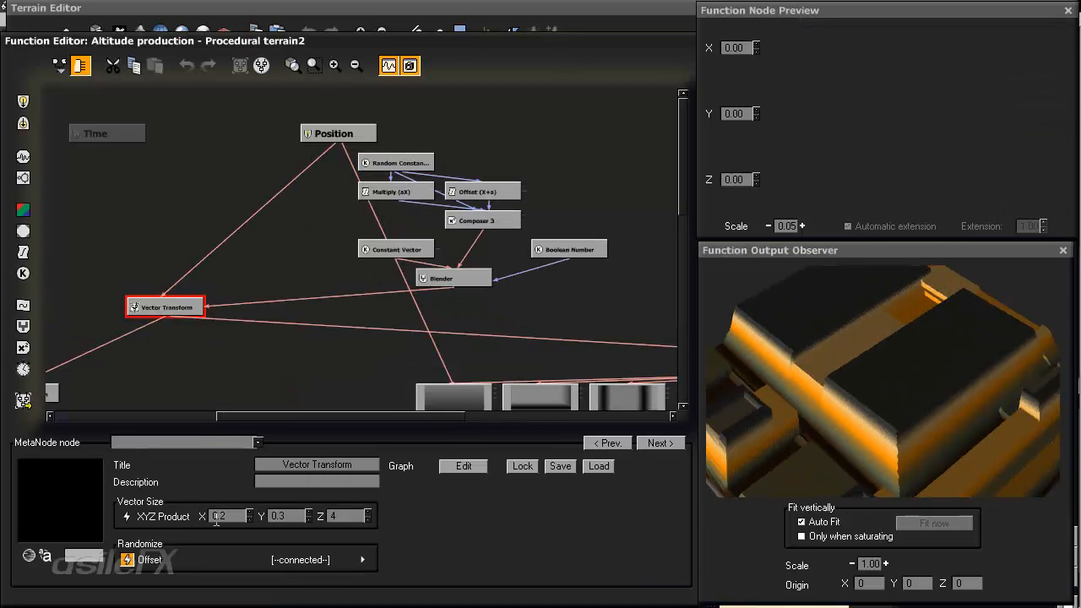
pyautogui.moveTo(931, 442)
pyautogui.mouseDown()
pyautogui.moveTo(888, 451)
pyautogui.moveTo(927, 425)
pyautogui.mouseUp()
pyautogui.moveTo(618, 539); pyautogui.dragTo(583, 544)
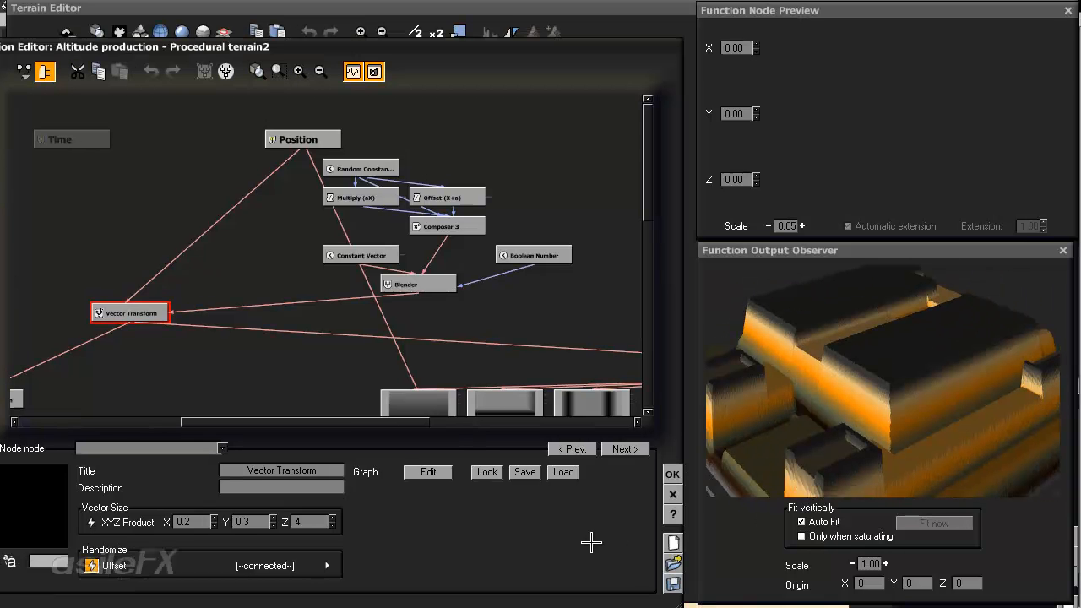
pyautogui.click(675, 482)
# Step: Set the terrain's minimum altitude clip to 0.33 to remove its flat base
pyautogui.moveTo(516, 410); pyautogui.dragTo(628, 369)
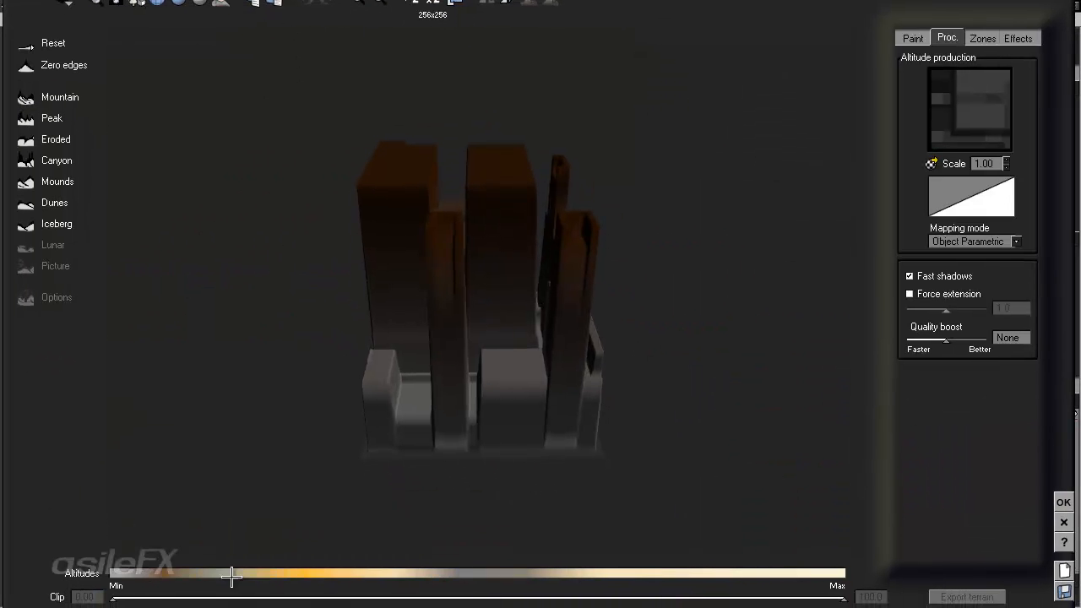
pyautogui.moveTo(112, 597)
pyautogui.mouseDown()
pyautogui.moveTo(133, 597)
pyautogui.moveTo(111, 595)
pyautogui.mouseUp()
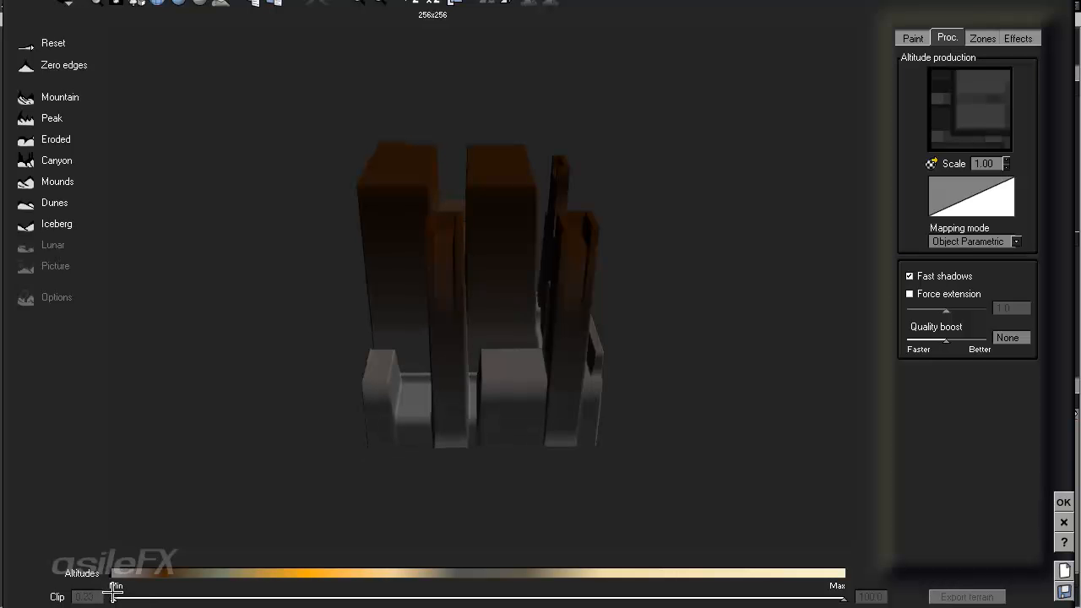
pyautogui.moveTo(541, 304); pyautogui.dragTo(498, 273)
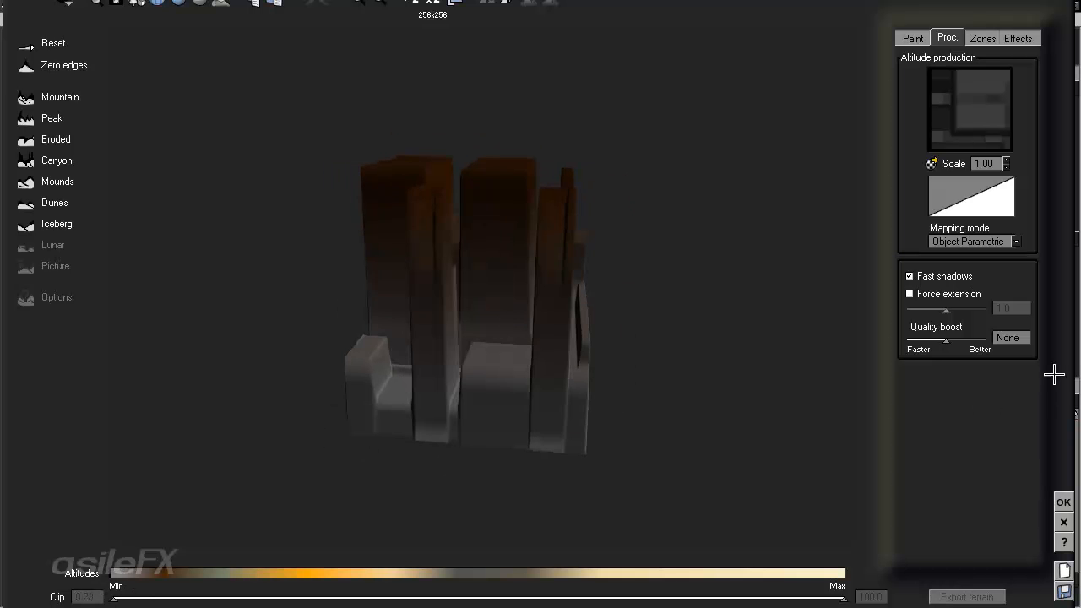
pyautogui.moveTo(487, 222); pyautogui.dragTo(569, 327)
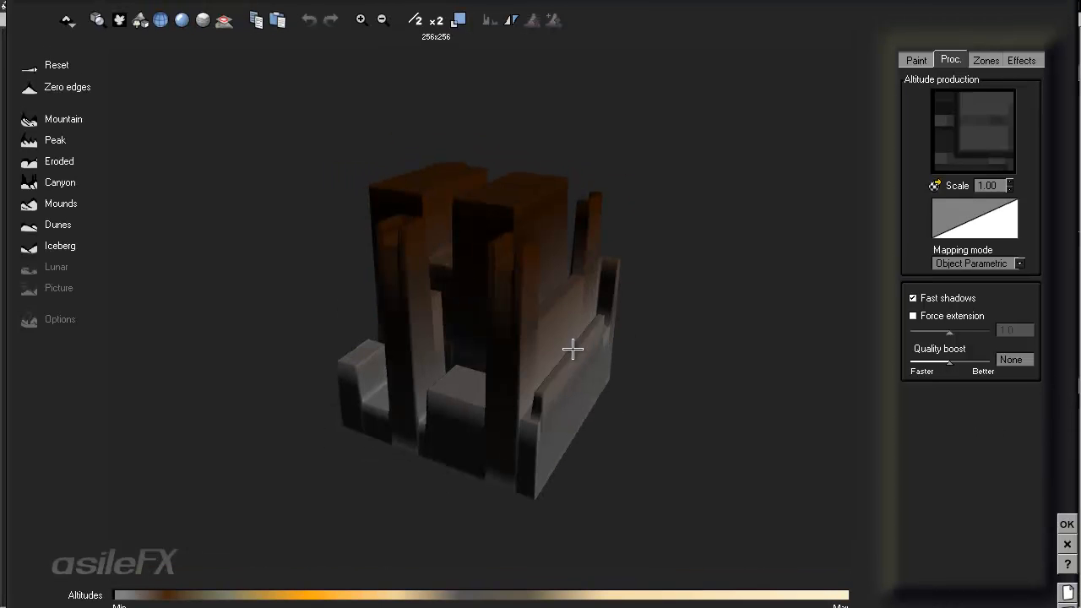
pyautogui.scroll(3, 573, 349)
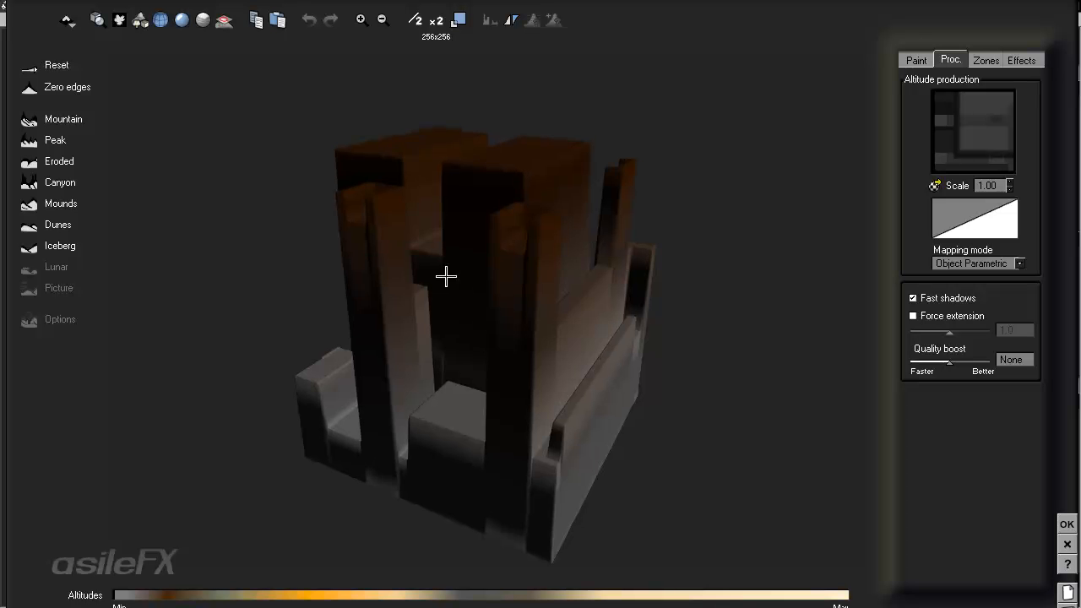
pyautogui.moveTo(583, 388); pyautogui.dragTo(740, 385)
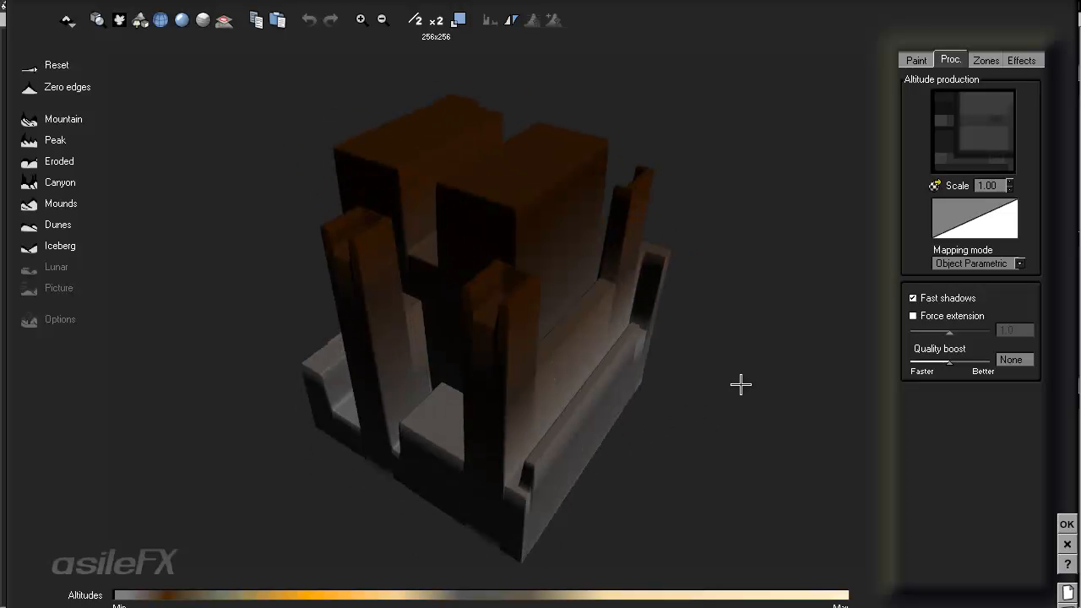
pyautogui.moveTo(752, 414); pyautogui.dragTo(758, 374)
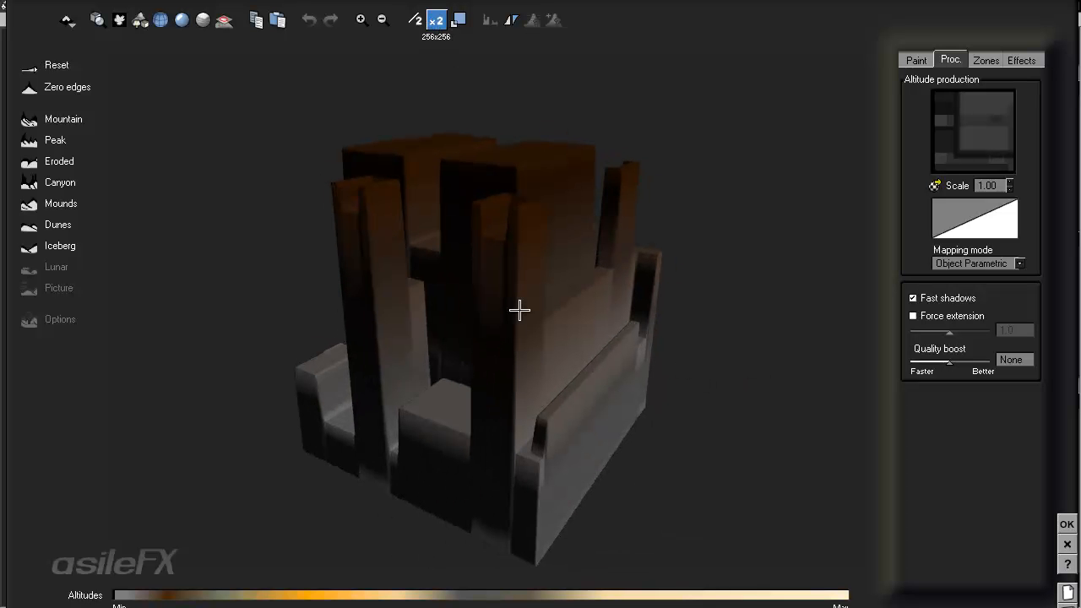
# Step: Double the terrain resolution to 512x512 and halve it back to 256x256
pyautogui.moveTo(523, 320); pyautogui.dragTo(628, 338)
pyautogui.moveTo(653, 498); pyautogui.dragTo(628, 354)
pyautogui.moveTo(536, 234); pyautogui.dragTo(545, 260)
pyautogui.moveTo(700, 341); pyautogui.dragTo(743, 372)
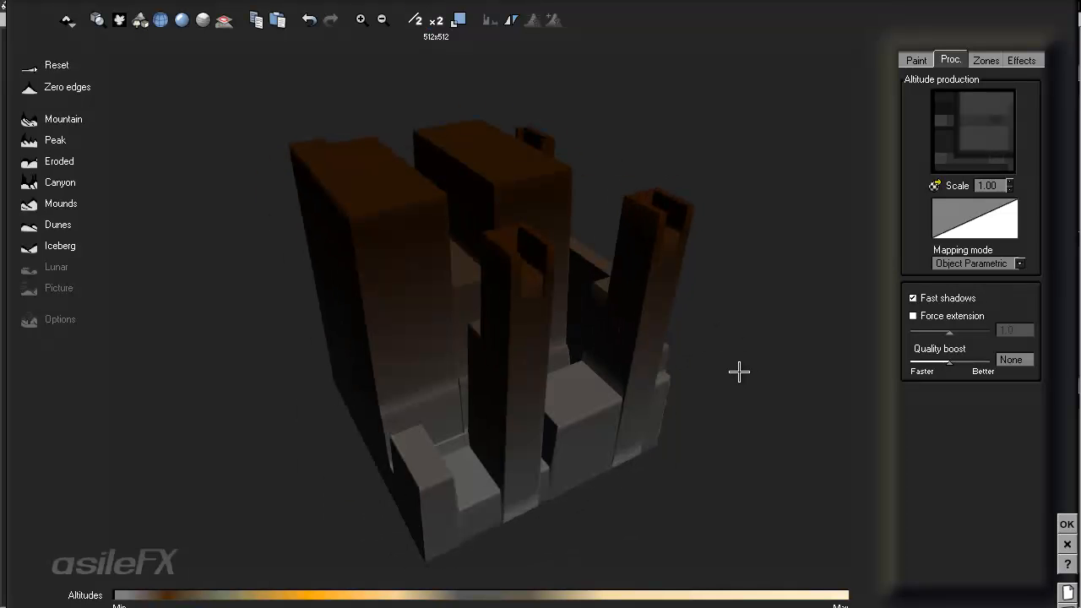
pyautogui.moveTo(739, 372); pyautogui.dragTo(635, 350)
pyautogui.click(415, 19)
# Step: Convert the procedural terrain to a standard terrain and accept the edits
pyautogui.moveTo(654, 414); pyautogui.dragTo(701, 433)
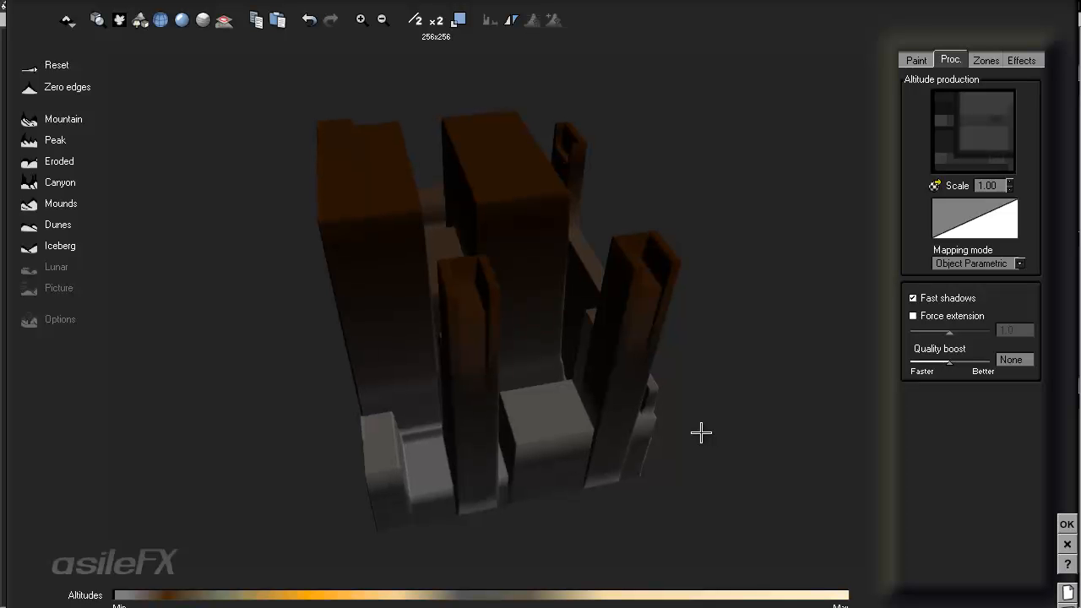
pyautogui.moveTo(701, 433); pyautogui.dragTo(592, 314)
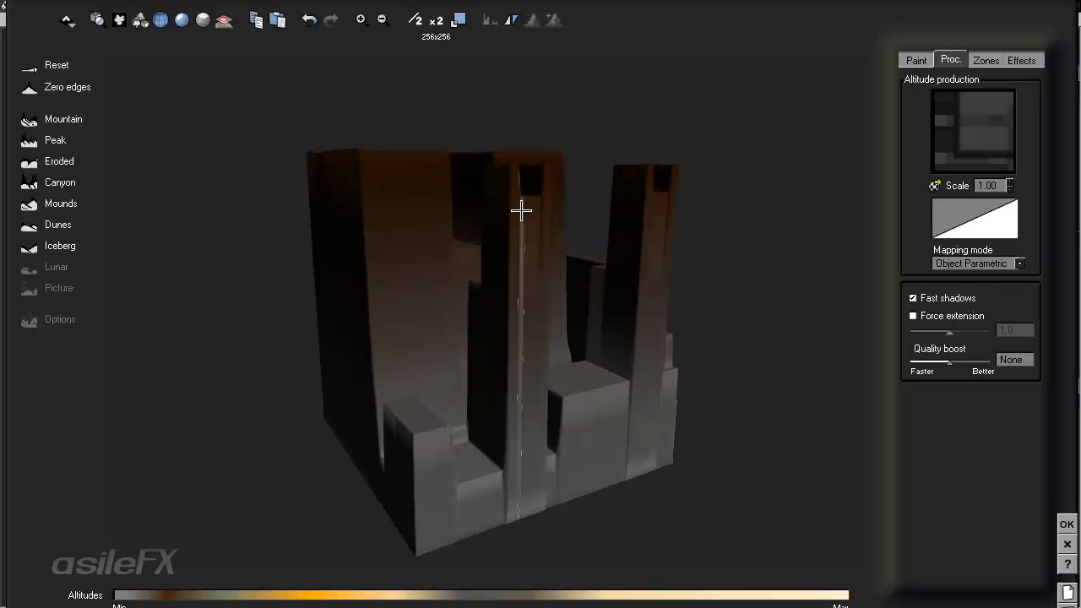
pyautogui.click(67, 18)
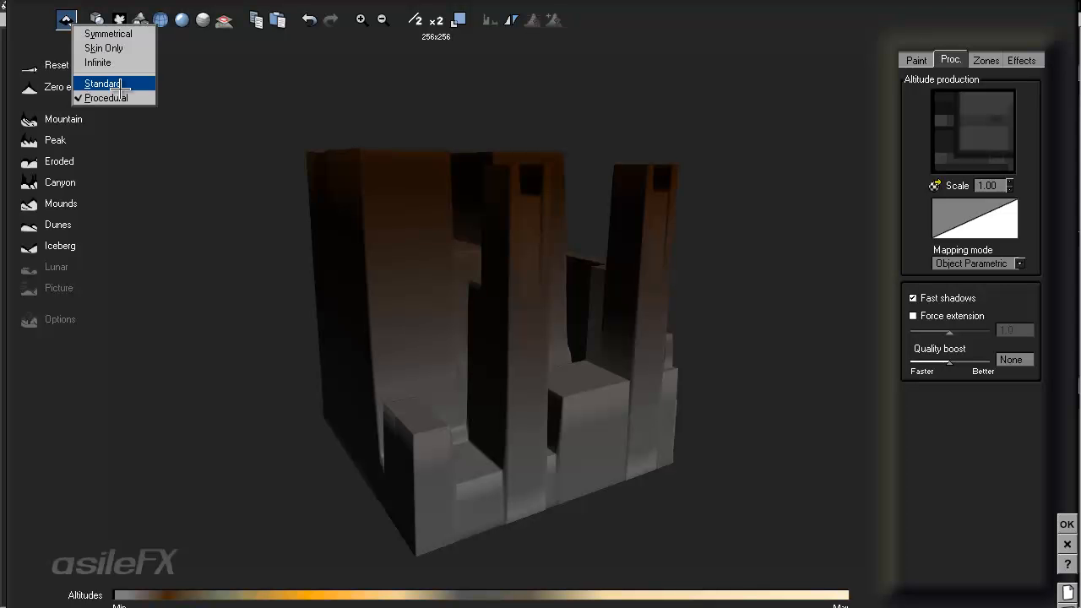
pyautogui.click(102, 84)
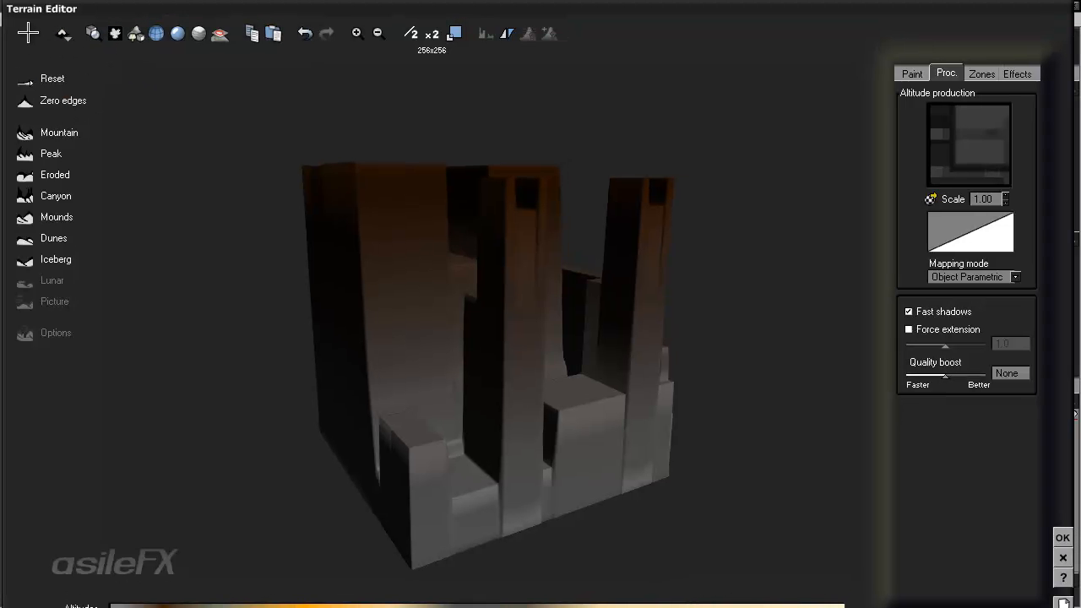
pyautogui.click(53, 33)
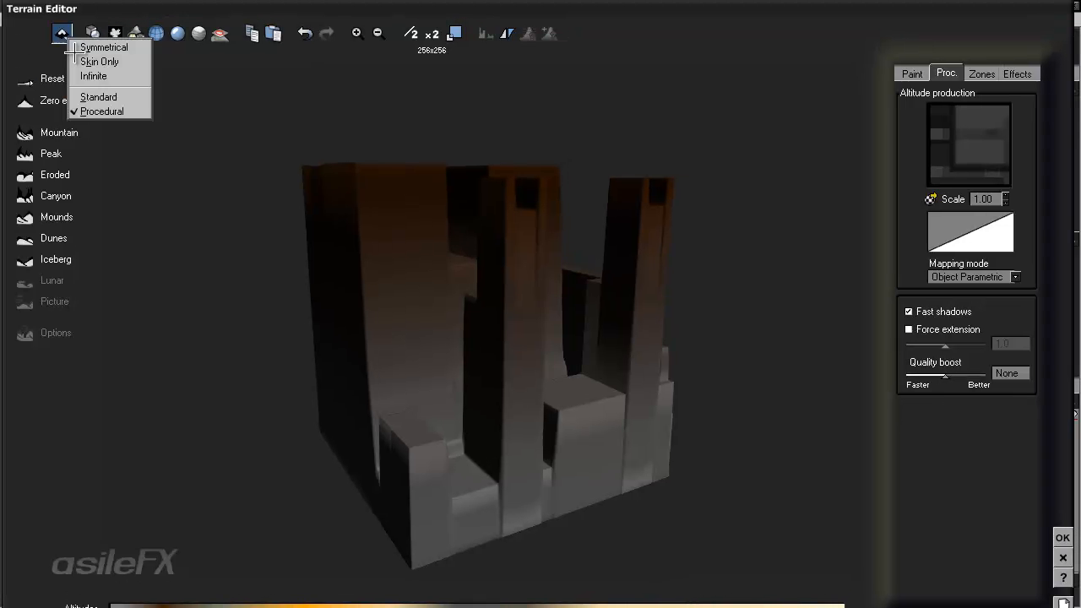
pyautogui.click(113, 98)
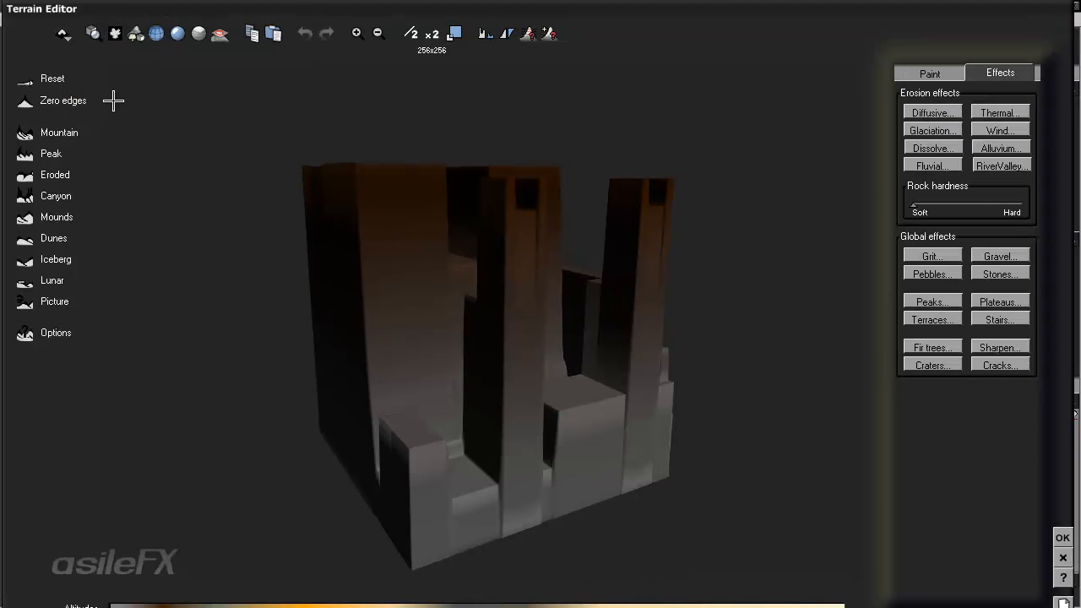
pyautogui.click(1063, 537)
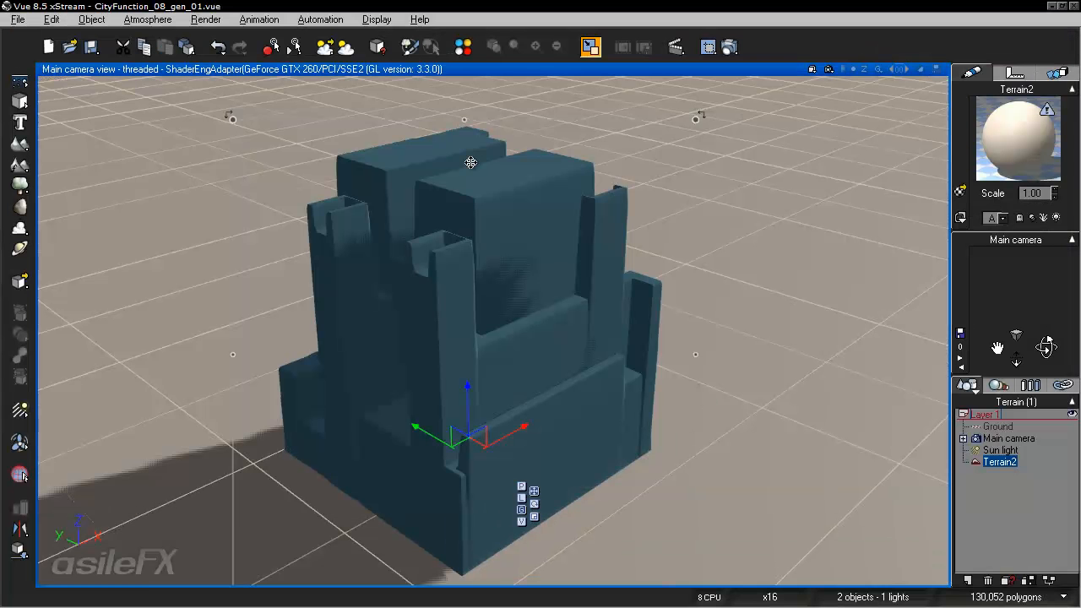
# Step: Render the converted terrain from the main camera view and close the render display
pyautogui.moveTo(1050, 345); pyautogui.dragTo(1047, 346)
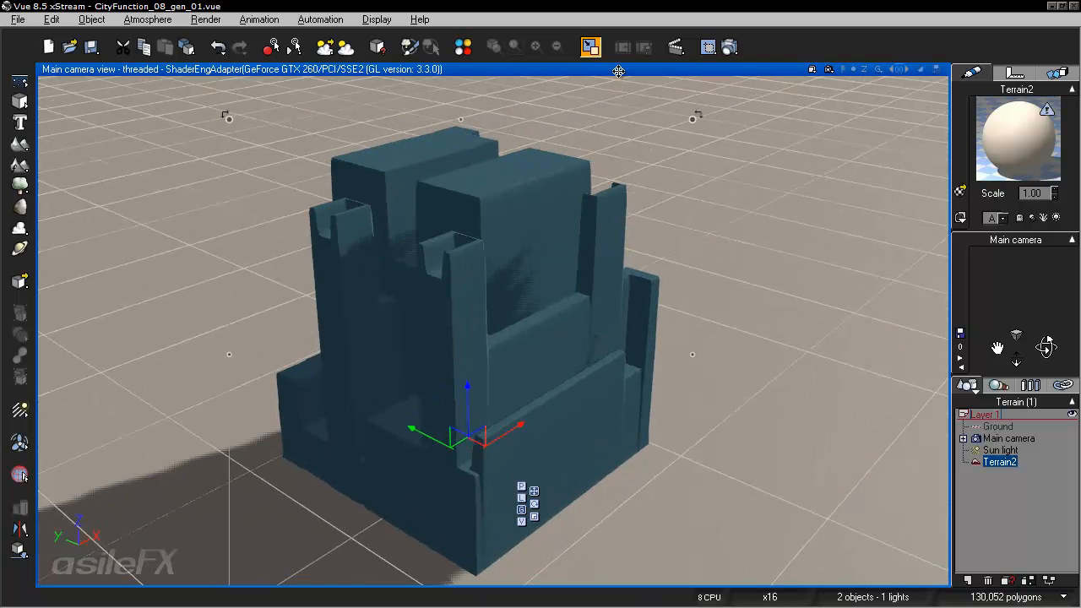
pyautogui.click(708, 49)
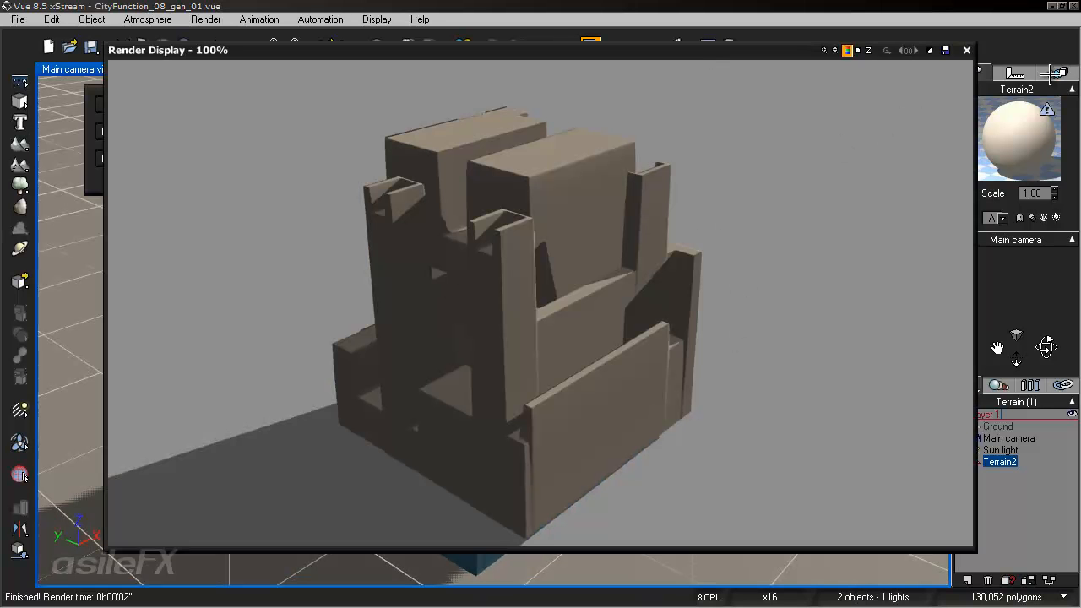
pyautogui.click(967, 50)
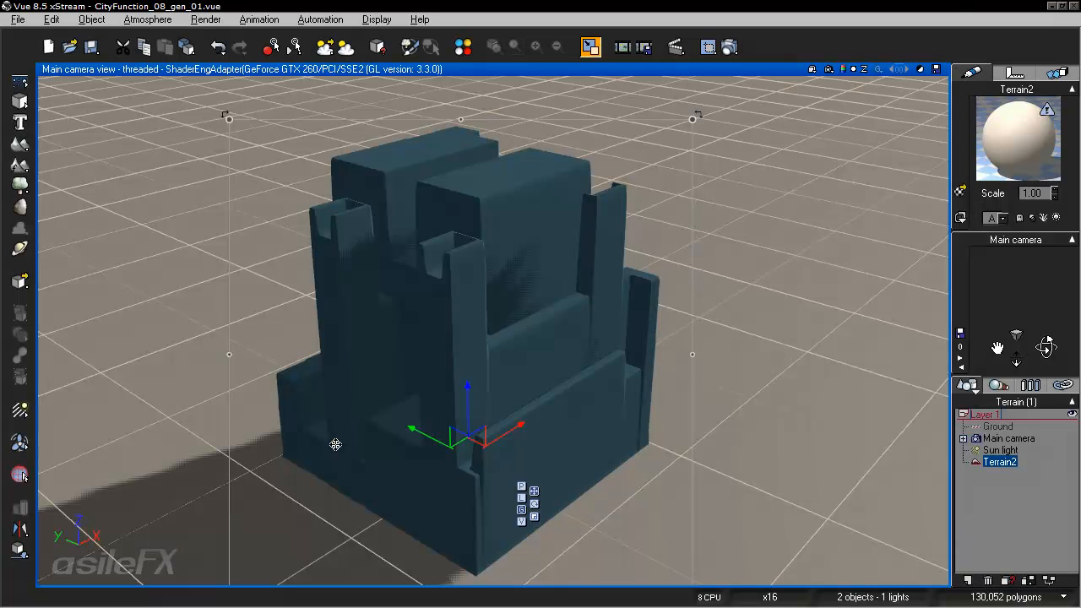
# Step: Reopen the standard terrain in the Terrain Editor and make it symmetrical
pyautogui.moveTo(527, 353); pyautogui.dragTo(558, 328, button='right')
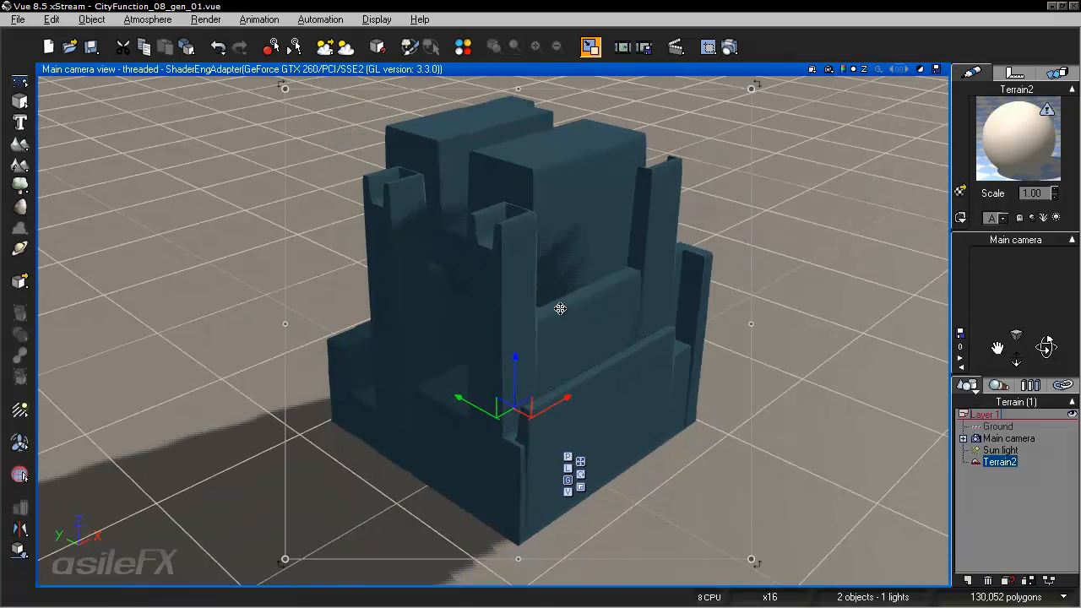
pyautogui.doubleClick(560, 309)
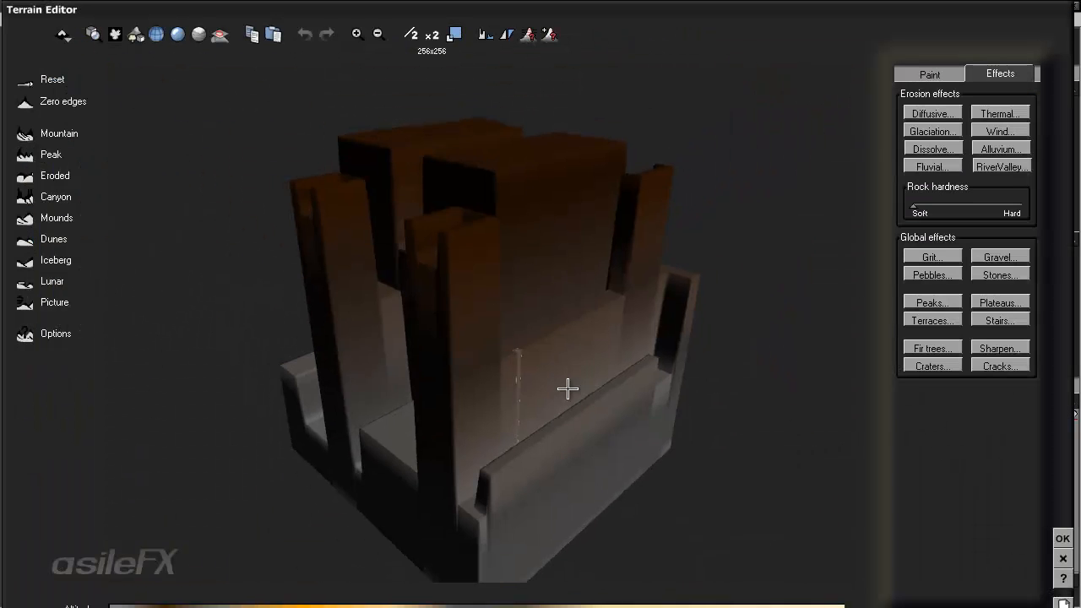
pyautogui.click(54, 35)
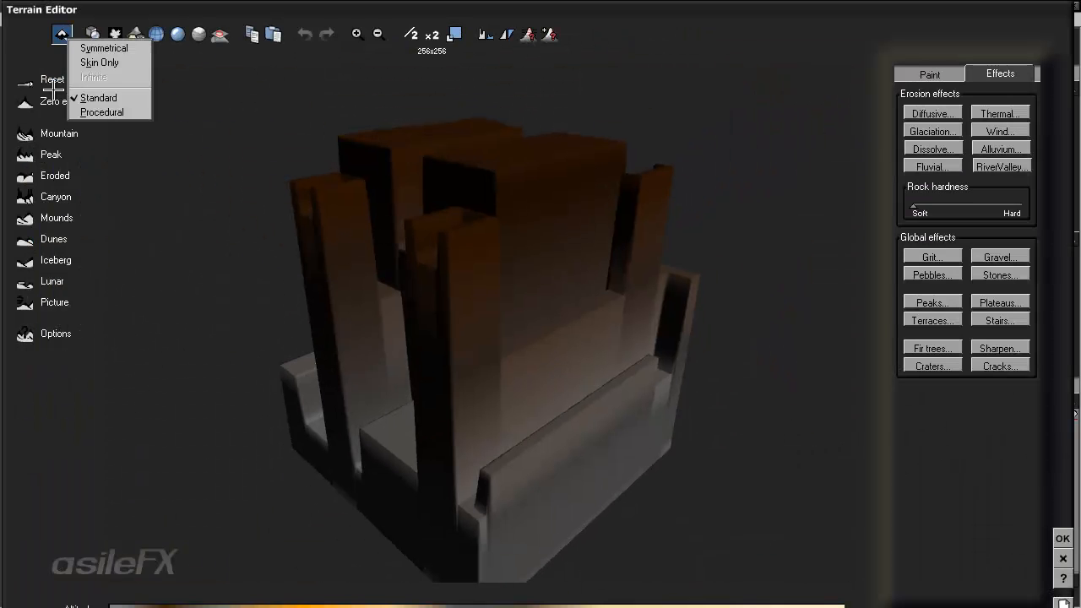
pyautogui.click(103, 48)
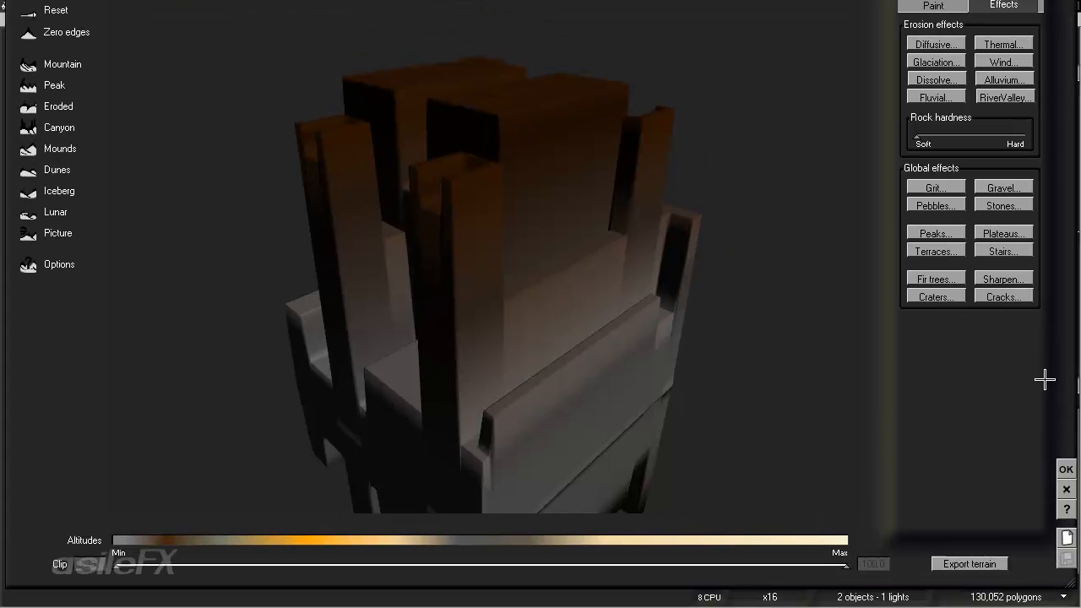
# Step: Slightly raise the minimum altitude clip of the symmetrical terrain and deselect it in the scene
pyautogui.moveTo(528, 450); pyautogui.dragTo(492, 423)
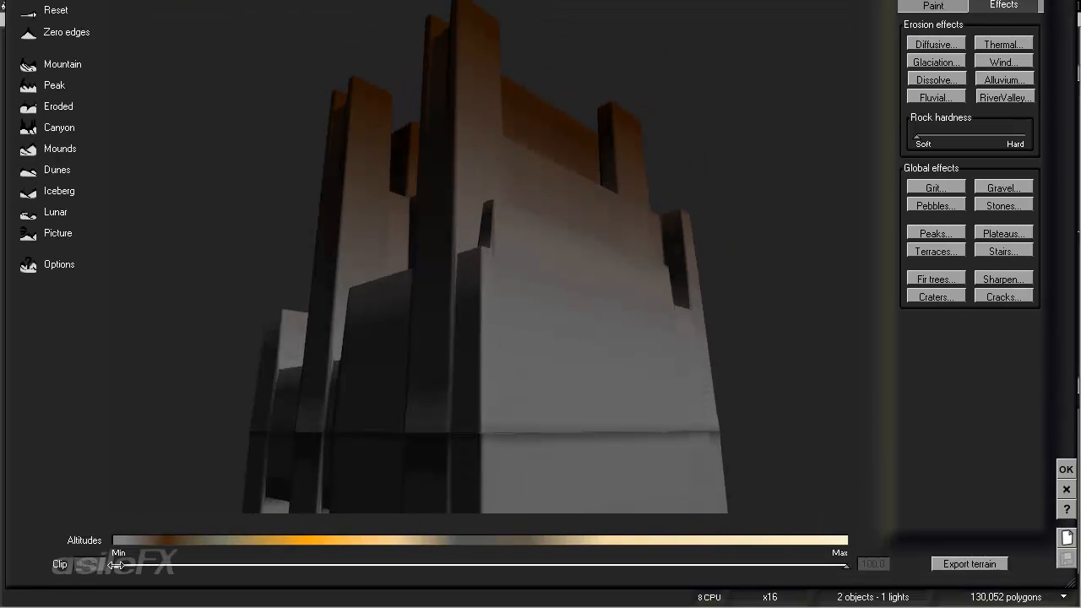
pyautogui.moveTo(117, 565); pyautogui.dragTo(120, 565)
pyautogui.moveTo(506, 400); pyautogui.dragTo(768, 400, button='right')
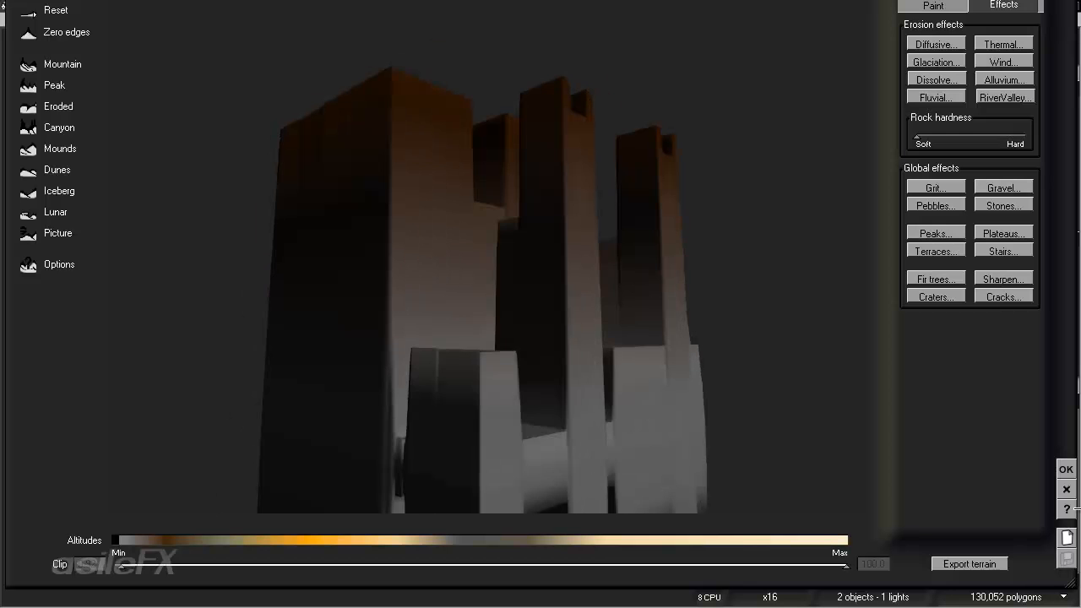
pyautogui.click(1066, 468)
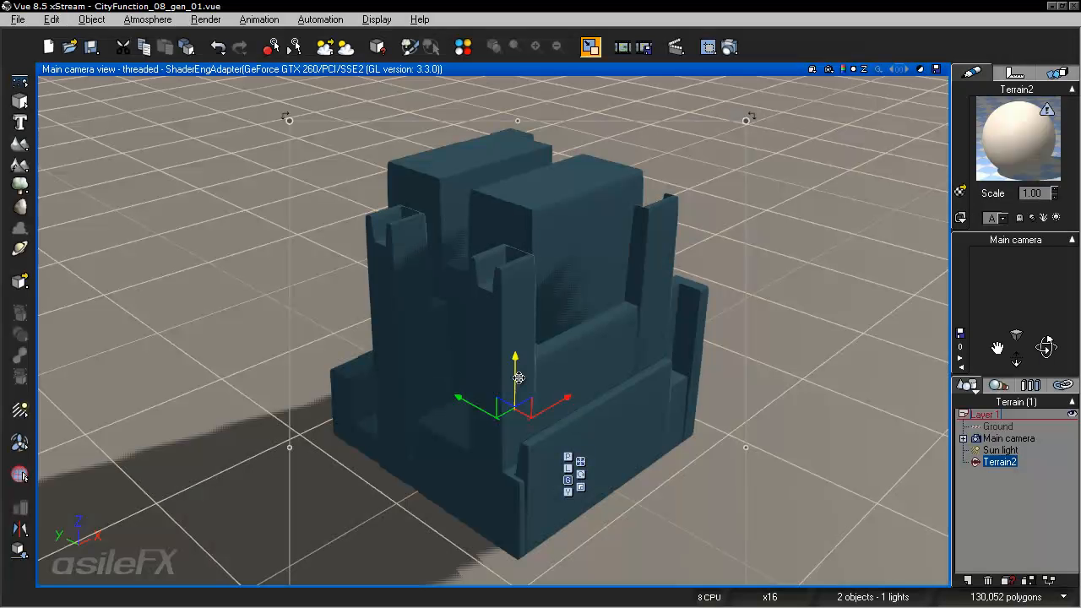
pyautogui.moveTo(518, 378); pyautogui.dragTo(524, 172, button='right')
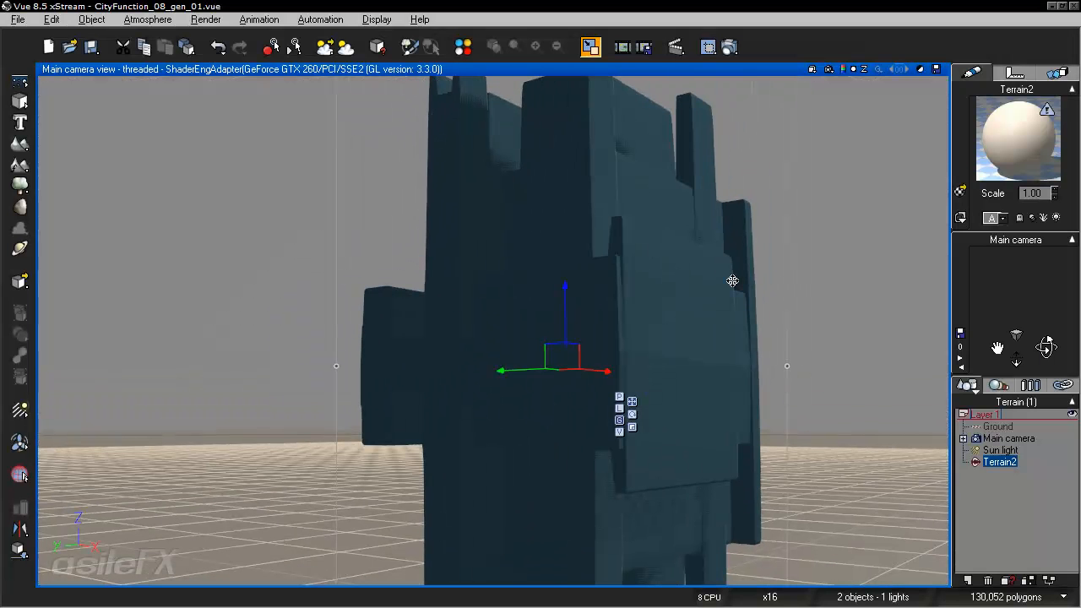
pyautogui.click(930, 483)
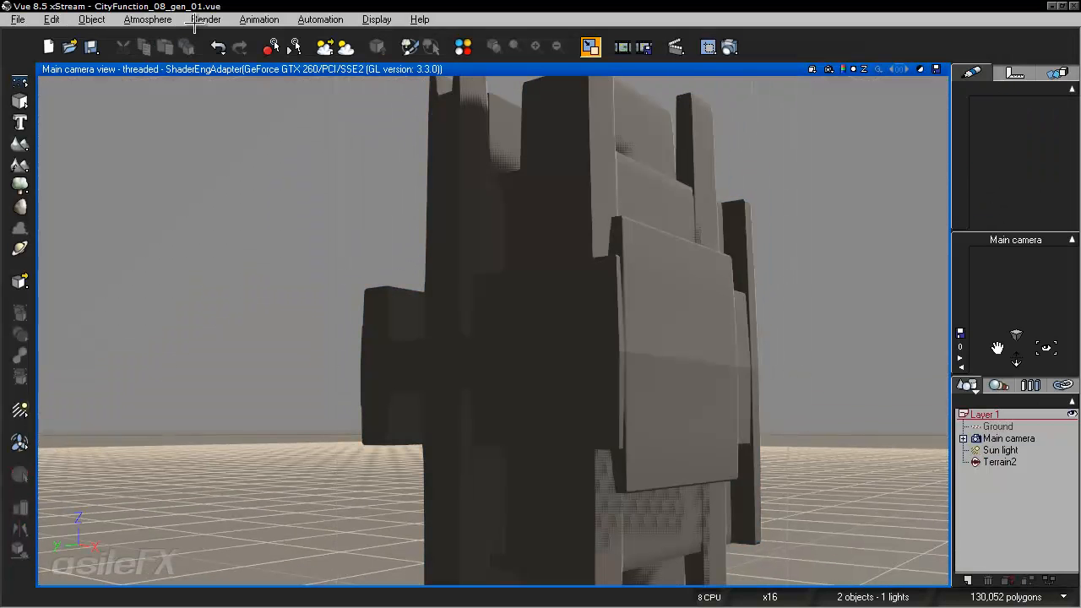
# Step: Set the environment map exposure to 0.6 in the Atmosphere Editor and accept the atmosphere changes
pyautogui.click(150, 19)
pyautogui.click(169, 93)
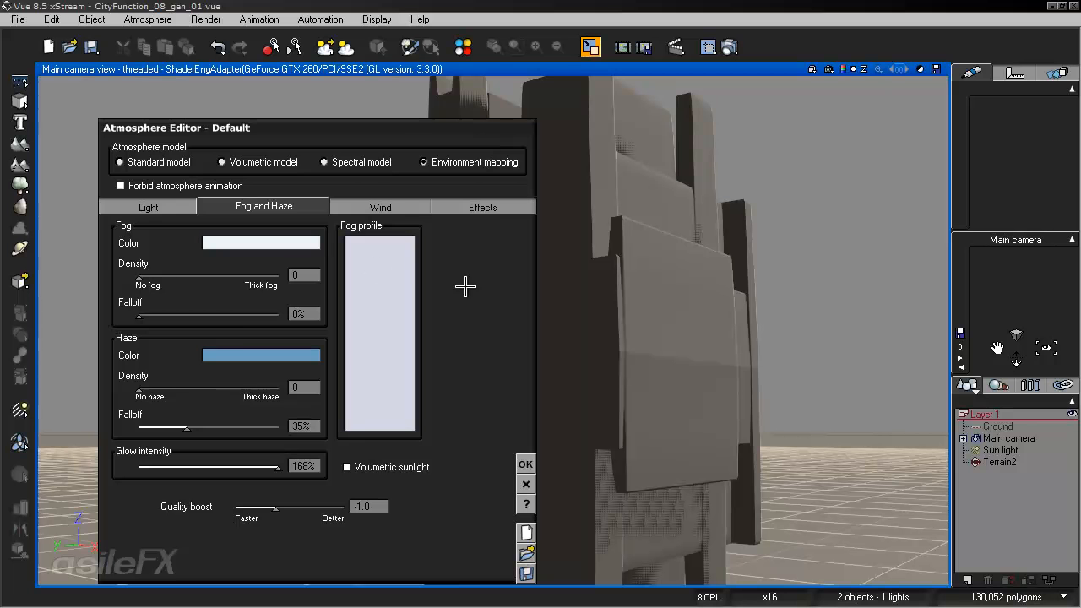
pyautogui.click(481, 207)
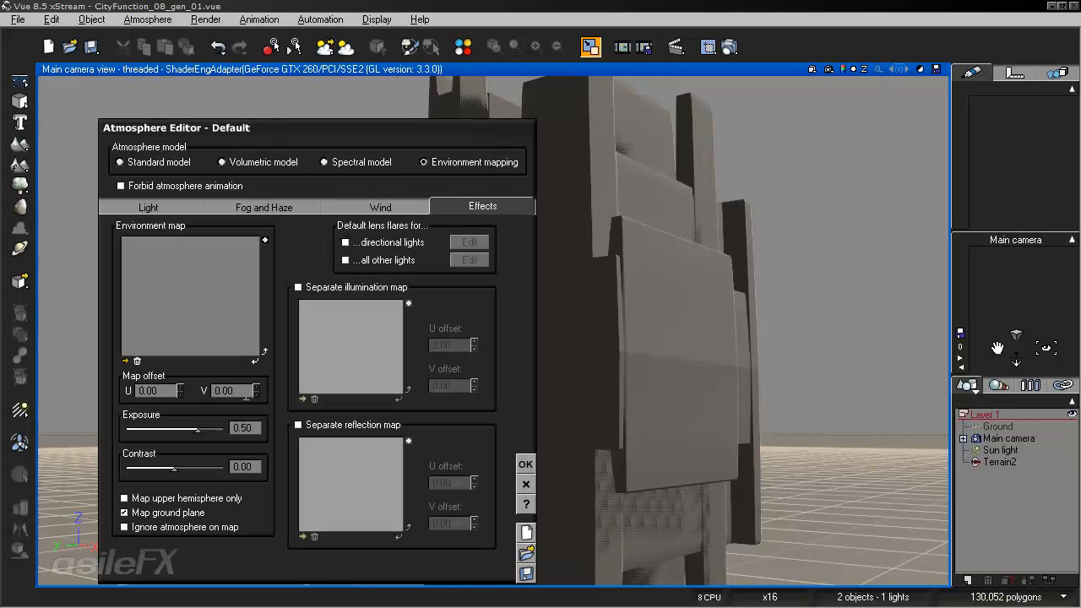
pyautogui.doubleClick(250, 426)
pyautogui.write('6')
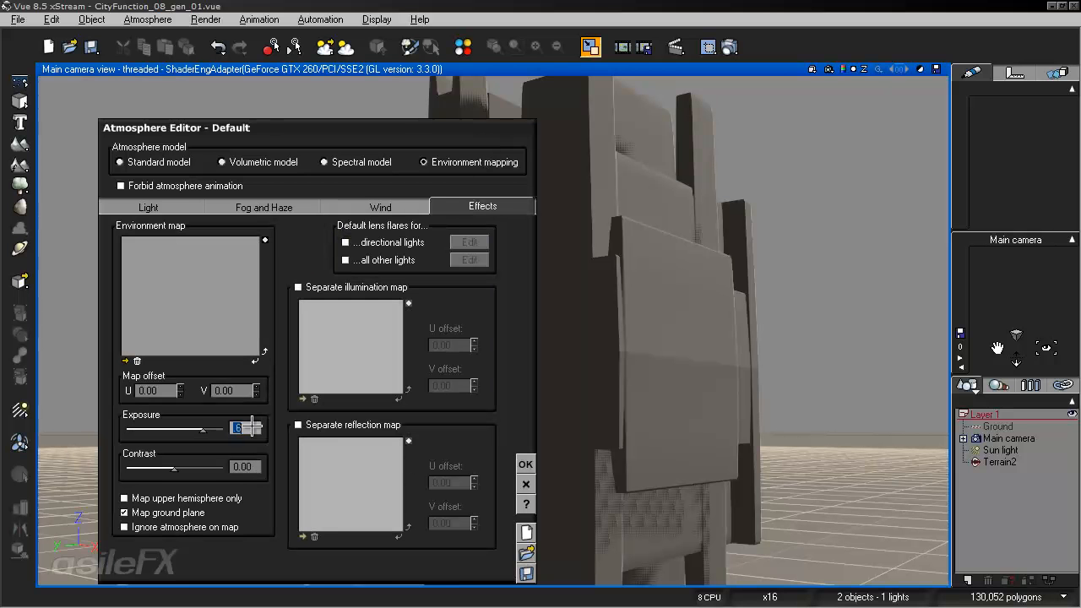
pyautogui.click(262, 203)
pyautogui.click(152, 206)
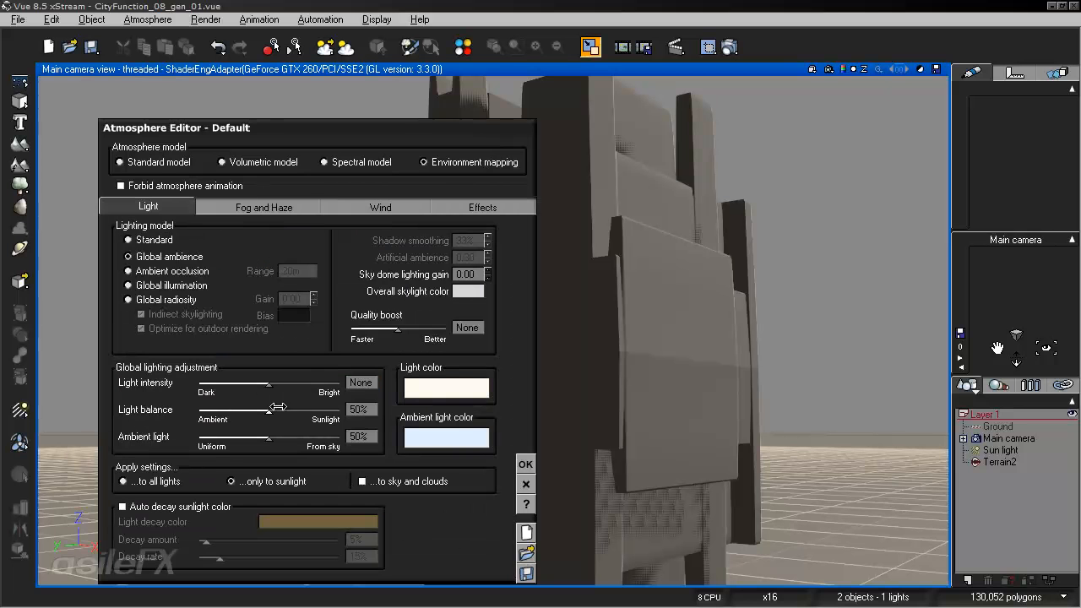
pyautogui.click(525, 464)
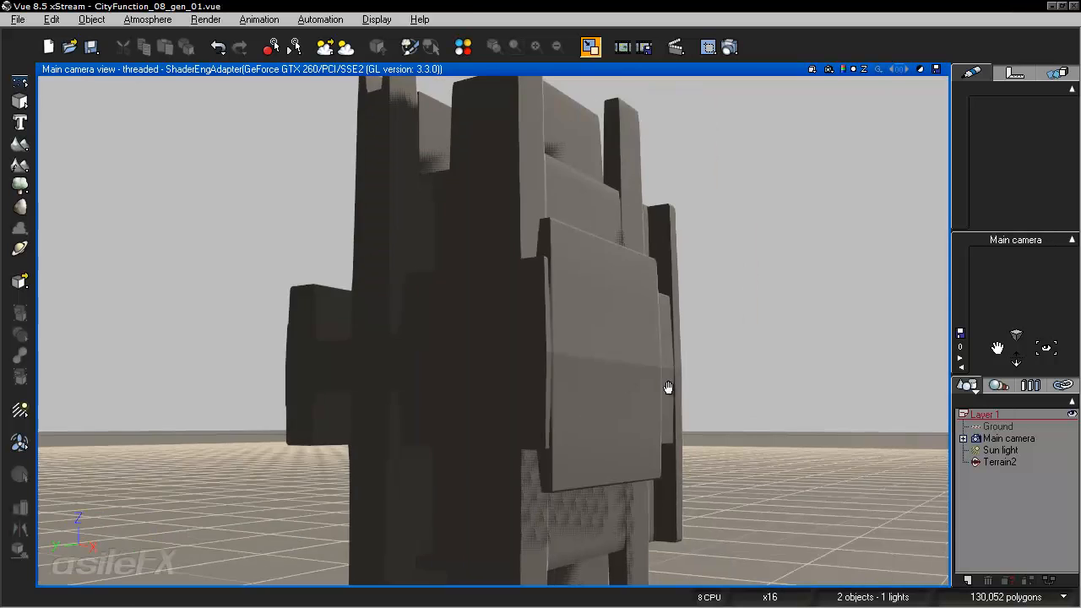
# Step: Render the terrain from two different camera angles, selecting Terrain2 before the second render, and close each render display
pyautogui.moveTo(671, 400); pyautogui.dragTo(674, 394, button='middle')
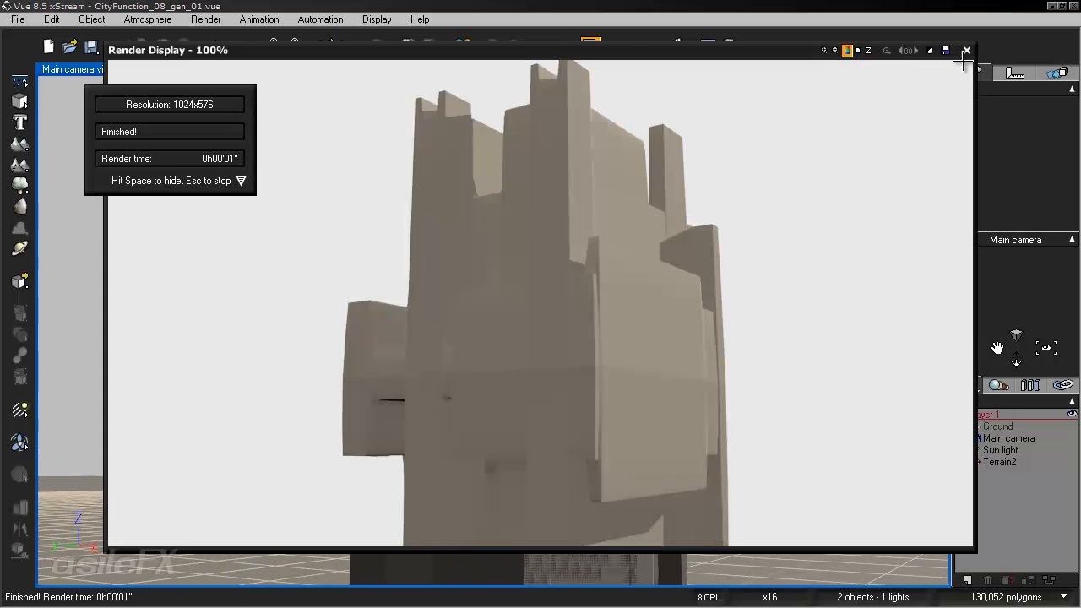
pyautogui.click(964, 50)
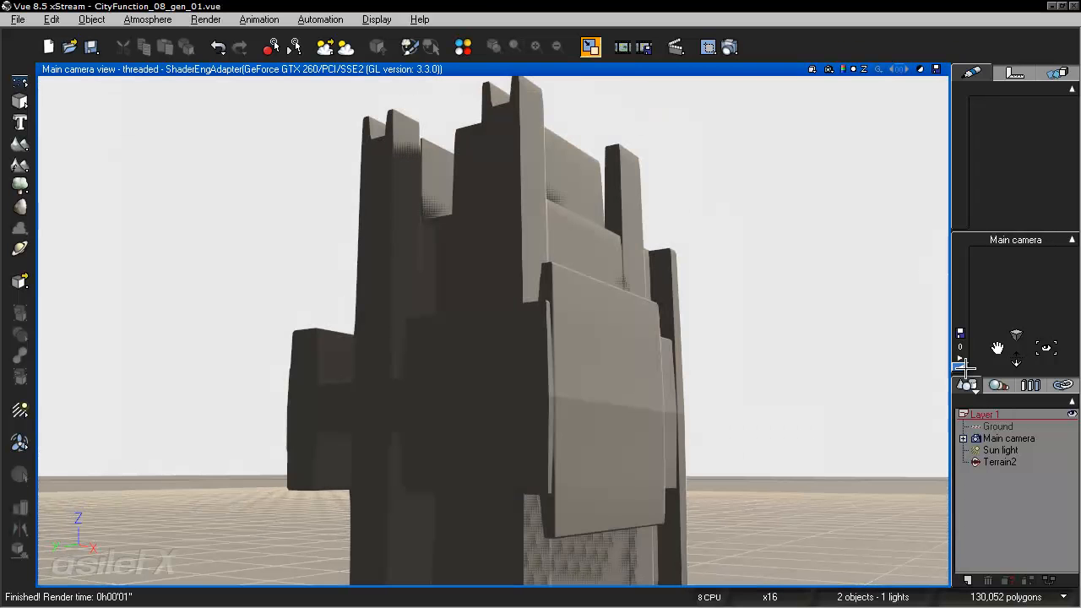
pyautogui.moveTo(1047, 348)
pyautogui.mouseDown()
pyautogui.moveTo(1046, 380)
pyautogui.moveTo(1026, 389)
pyautogui.moveTo(1047, 372)
pyautogui.moveTo(1047, 347)
pyautogui.mouseUp()
pyautogui.click(1002, 462)
pyautogui.moveTo(452, 220); pyautogui.dragTo(550, 225, button='middle')
pyautogui.click(730, 47)
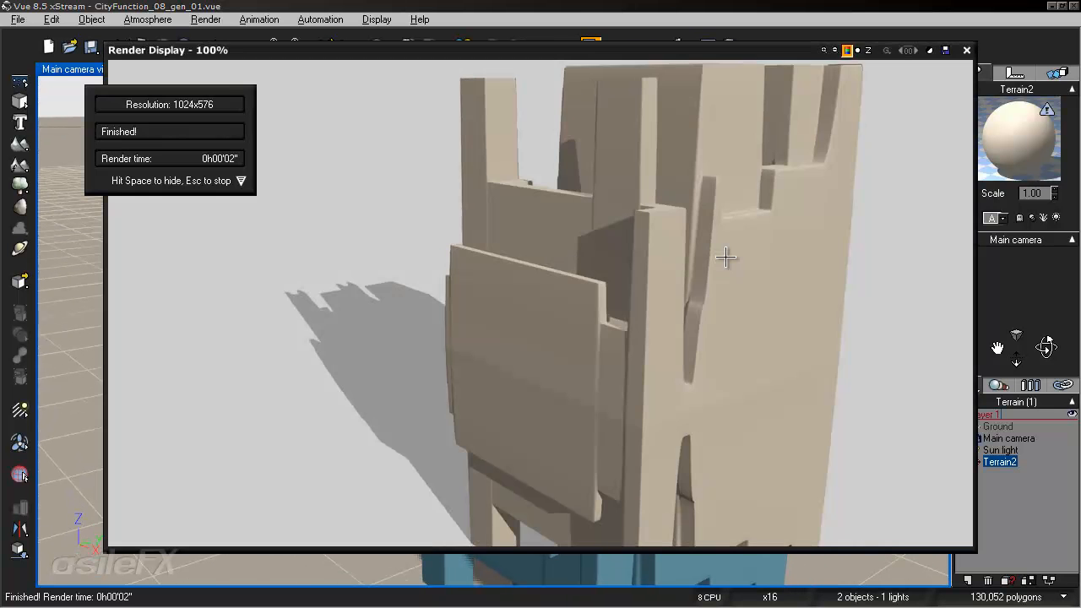
pyautogui.click(968, 50)
# Step: Inspect the whole symmetrical terrain from several angles in the scene and in the Terrain Editor
pyautogui.moveTo(577, 333); pyautogui.dragTo(577, 315, button='right')
pyautogui.moveTo(1017, 360); pyautogui.dragTo(1017, 389)
pyautogui.moveTo(568, 238); pyautogui.dragTo(567, 183)
pyautogui.moveTo(704, 194); pyautogui.dragTo(706, 268, button='right')
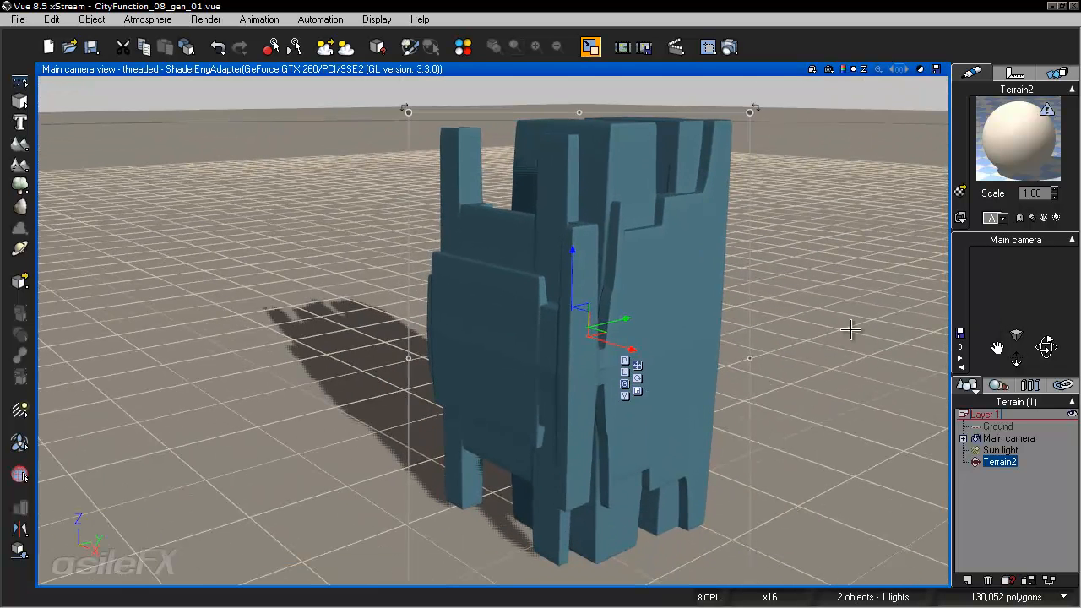
pyautogui.moveTo(1047, 346); pyautogui.dragTo(1048, 347)
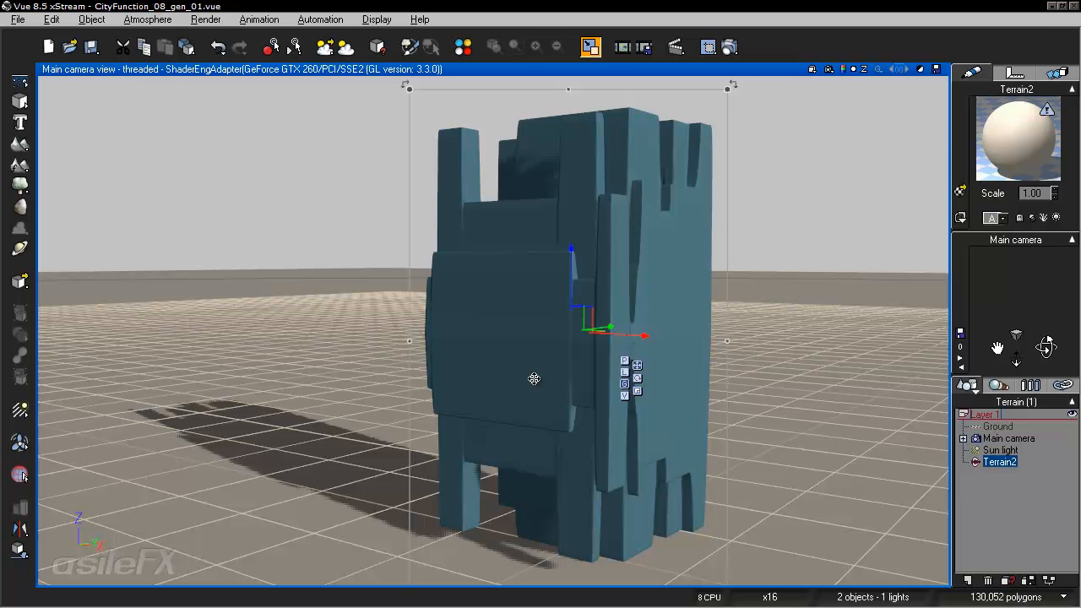
pyautogui.doubleClick(599, 199)
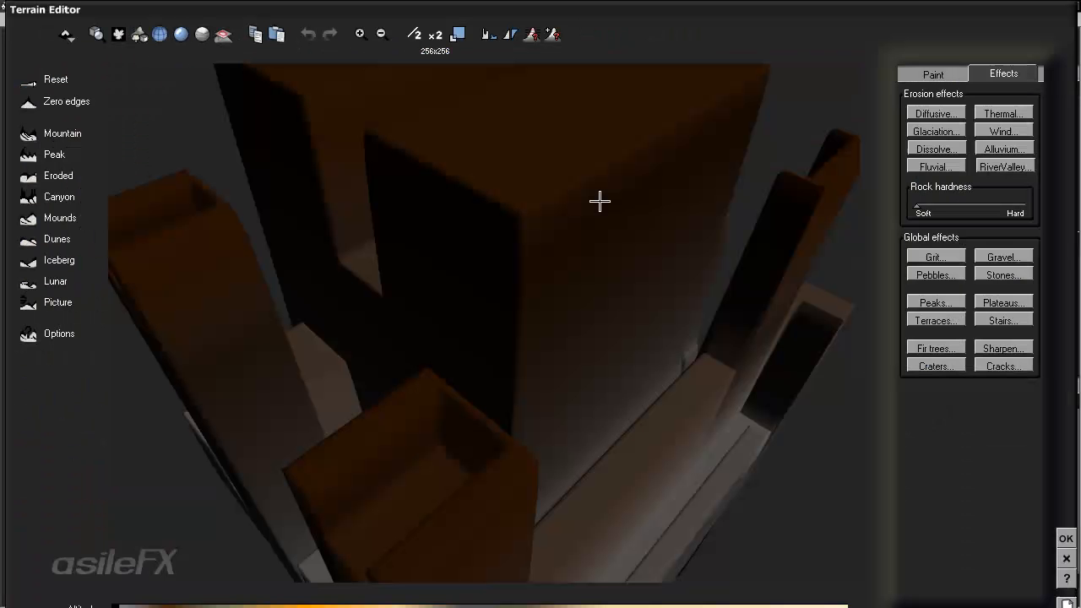
pyautogui.scroll(-2, 626, 310)
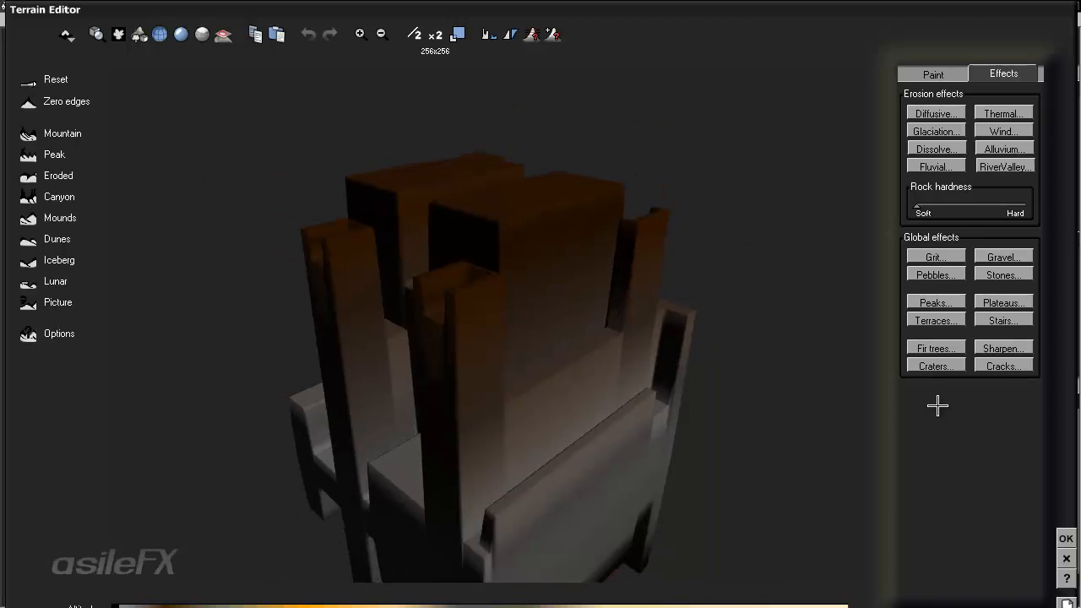
pyautogui.moveTo(485, 245); pyautogui.dragTo(811, 234)
pyautogui.moveTo(608, 350); pyautogui.dragTo(654, 355)
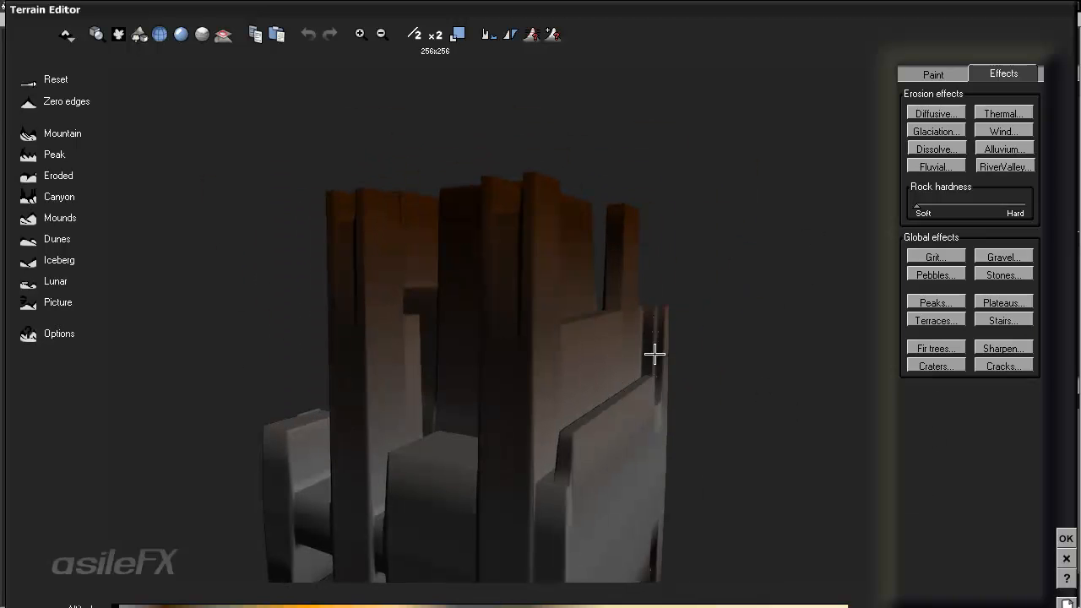
pyautogui.click(1065, 537)
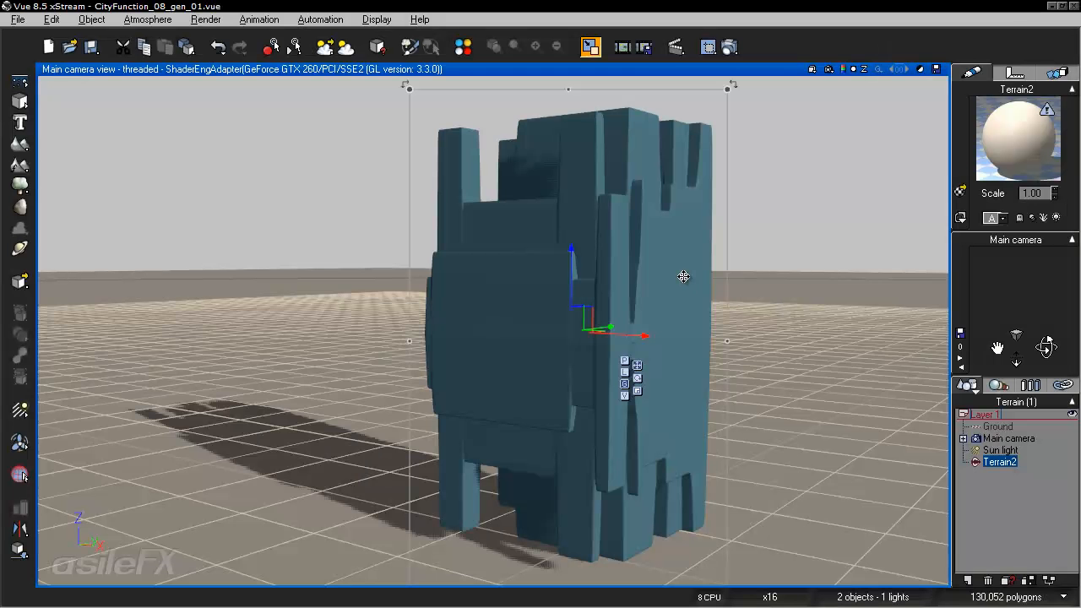
# Step: Bake the selected terrain to a polygon mesh with a high bake quality
pyautogui.moveTo(1046, 348); pyautogui.dragTo(518, 177)
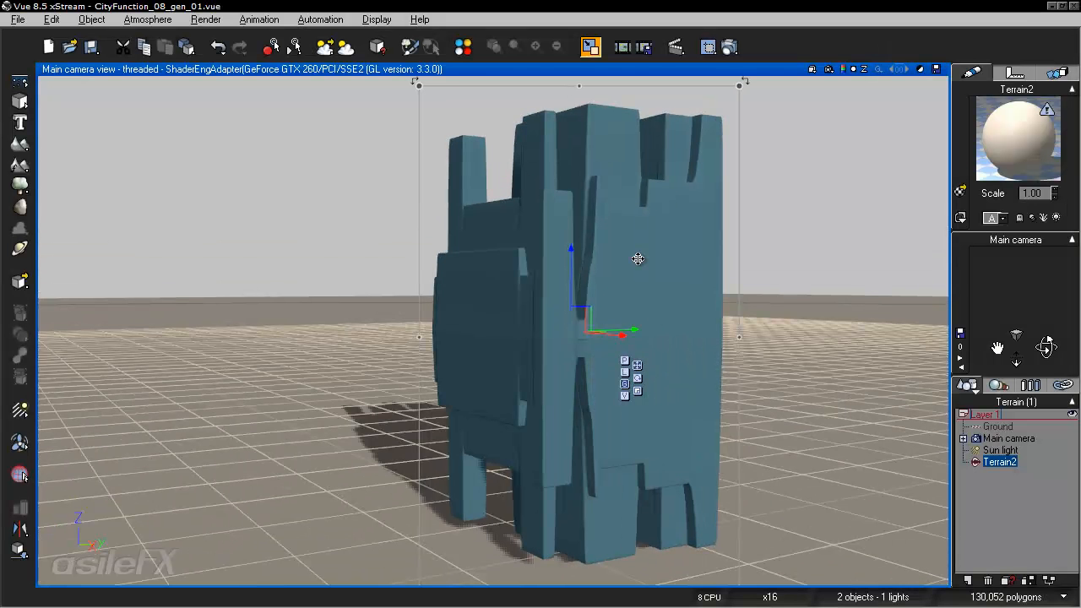
pyautogui.rightClick(704, 235)
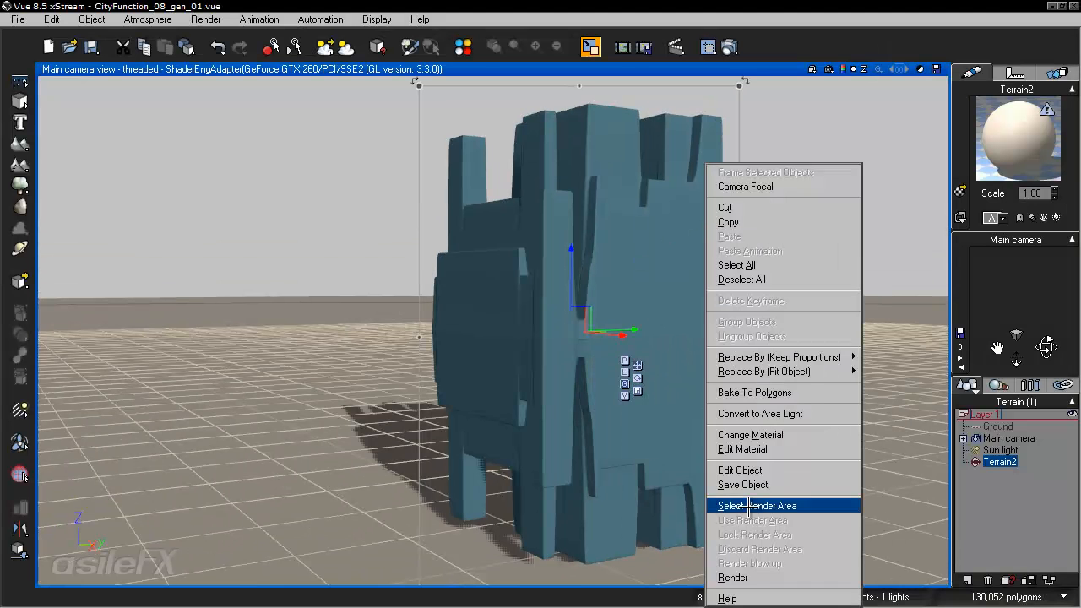
pyautogui.click(783, 394)
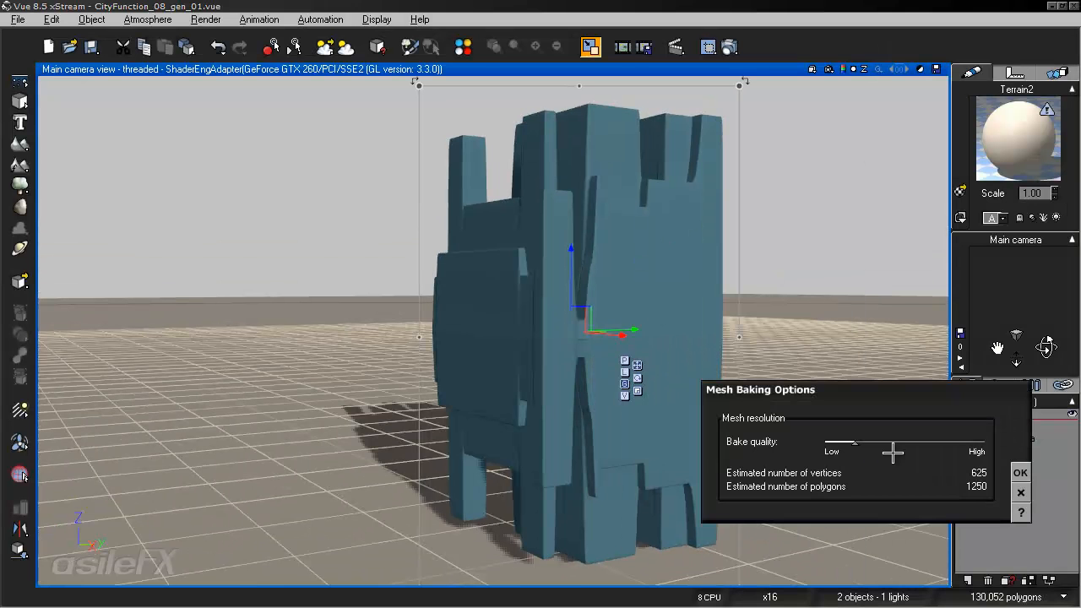
pyautogui.moveTo(850, 446); pyautogui.dragTo(965, 496)
pyautogui.moveTo(951, 386); pyautogui.dragTo(511, 368)
pyautogui.moveTo(502, 423); pyautogui.dragTo(515, 425)
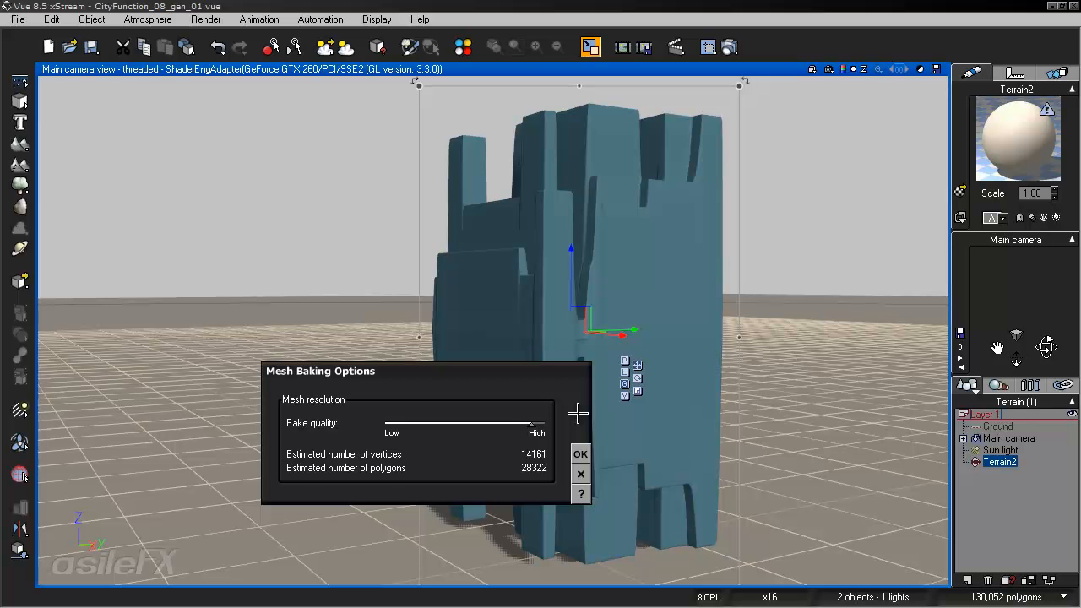
pyautogui.moveTo(551, 423); pyautogui.dragTo(521, 431)
pyautogui.click(580, 454)
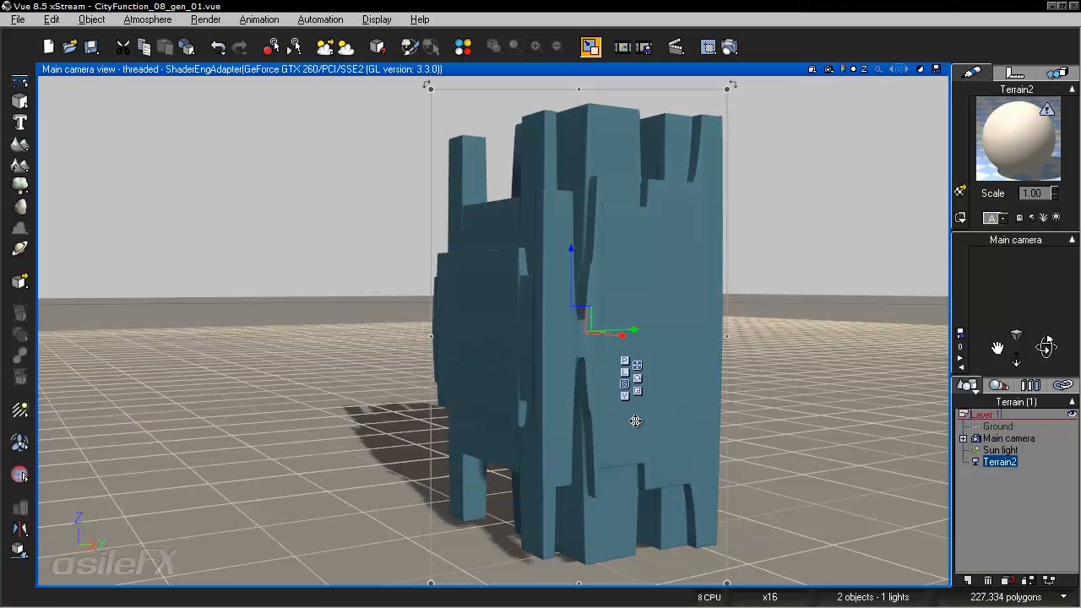
# Step: Render the baked mesh from a slightly elevated camera angle and close the render display
pyautogui.moveTo(1047, 347)
pyautogui.mouseDown()
pyautogui.moveTo(1068, 353)
pyautogui.moveTo(1027, 380)
pyautogui.moveTo(1030, 347)
pyautogui.moveTo(1013, 349)
pyautogui.moveTo(1068, 348)
pyautogui.mouseUp()
pyautogui.moveTo(591, 190); pyautogui.dragTo(522, 174, button='right')
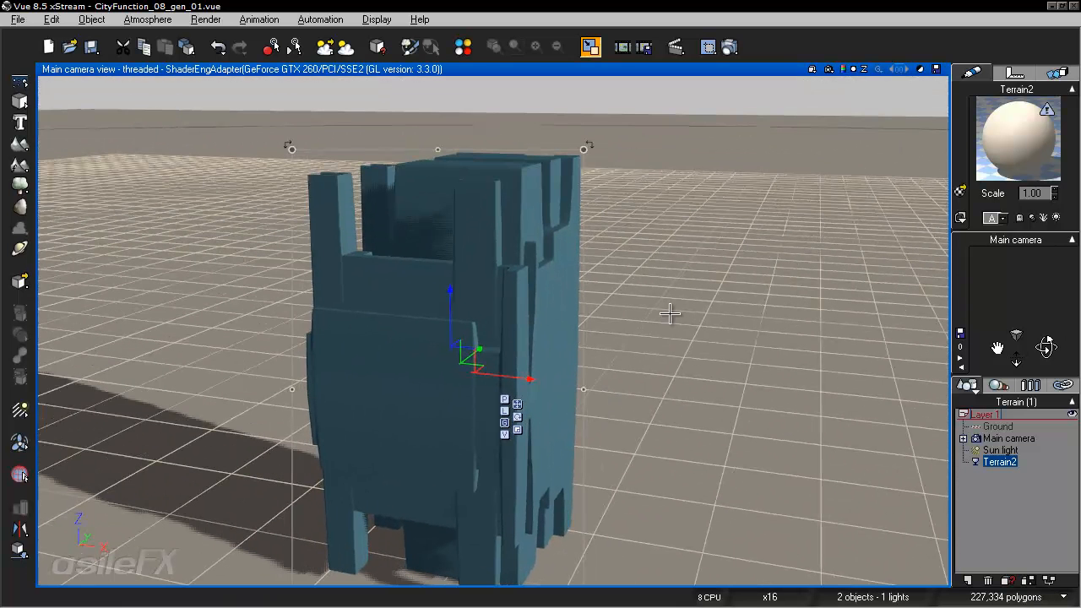
pyautogui.moveTo(449, 307); pyautogui.dragTo(586, 256, button='right')
pyautogui.click(730, 44)
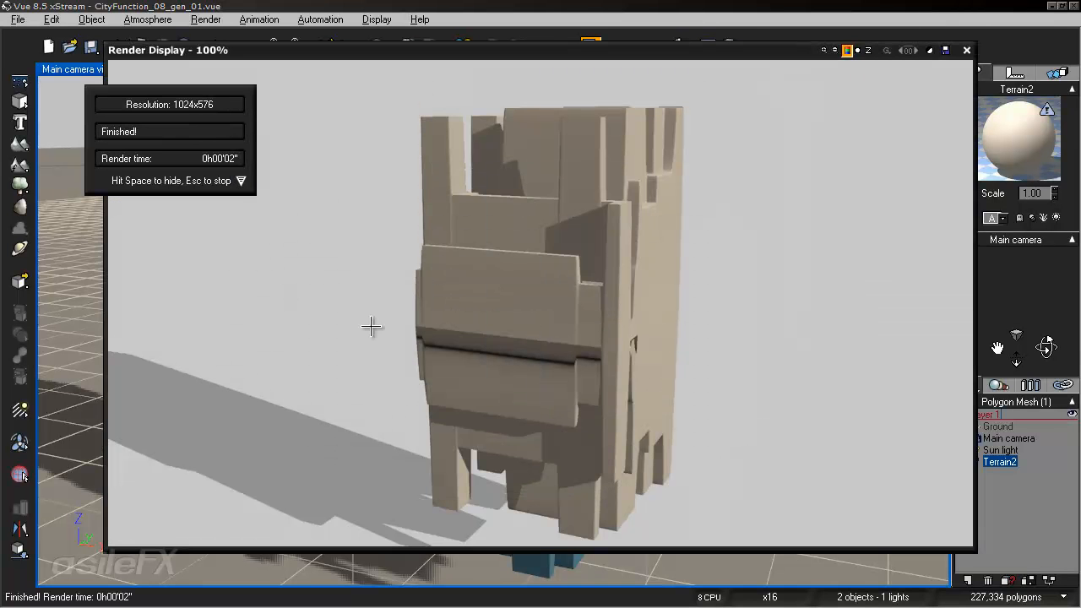
pyautogui.click(965, 50)
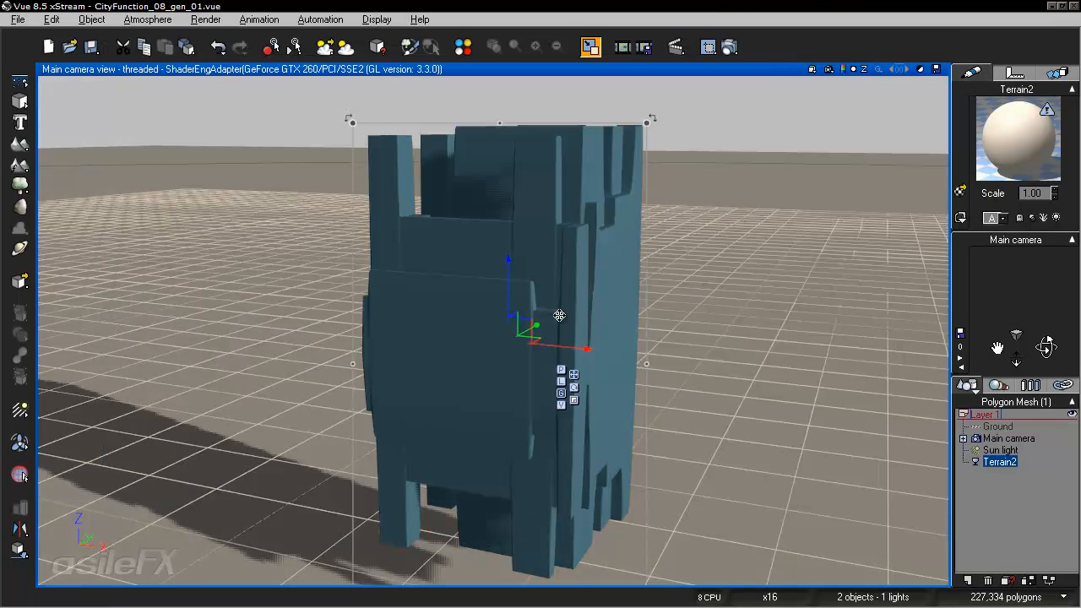
# Step: Set the mesh's maximum smoothing angle to 22 and render it from a closer, higher camera angle
pyautogui.doubleClick(580, 294)
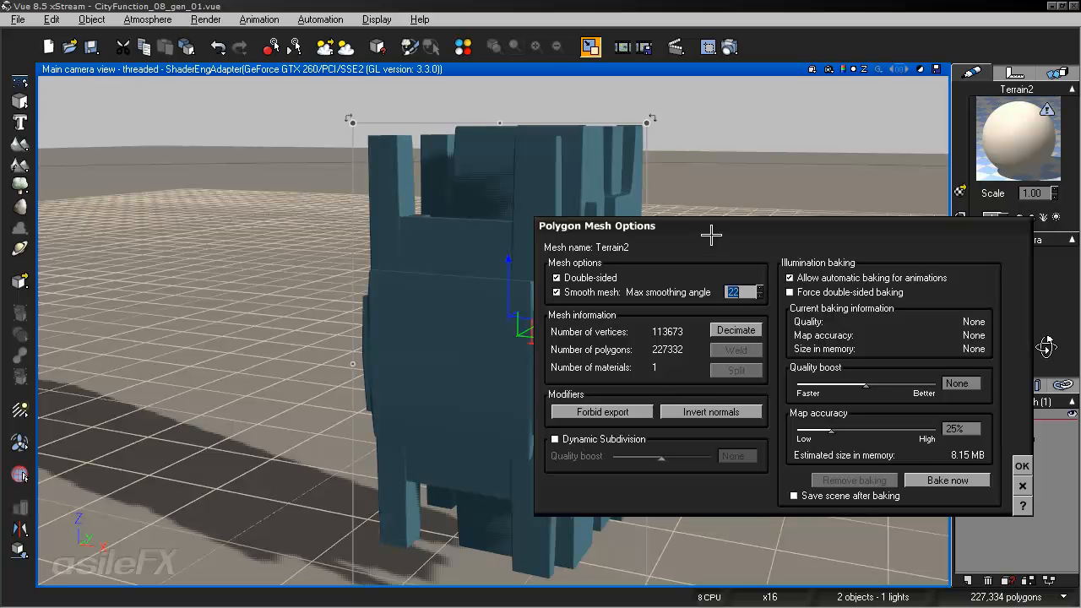
pyautogui.click(1021, 466)
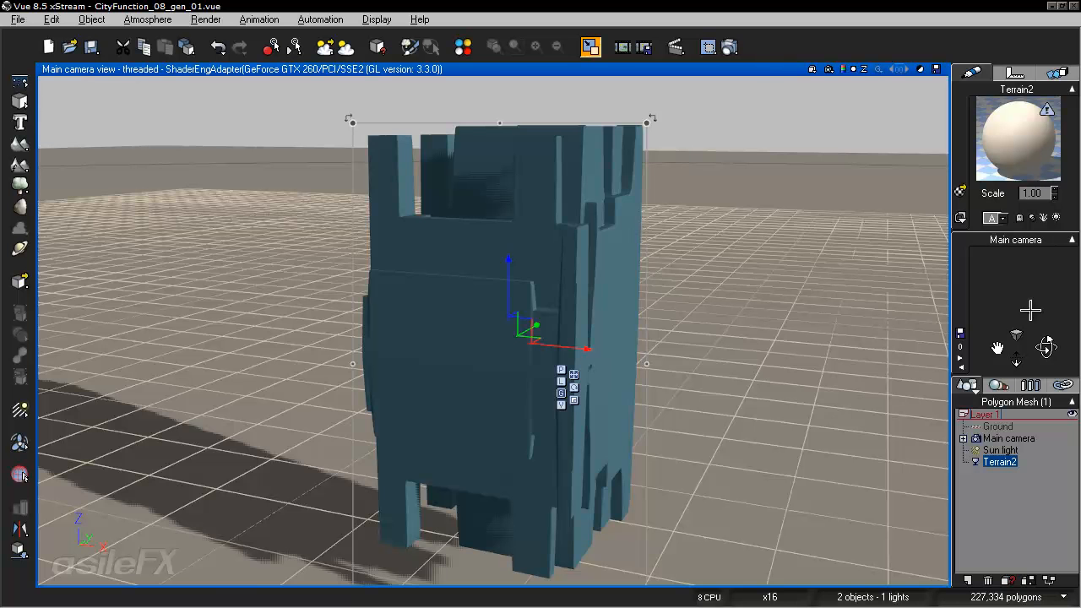
pyautogui.moveTo(916, 254); pyautogui.dragTo(833, 283, button='right')
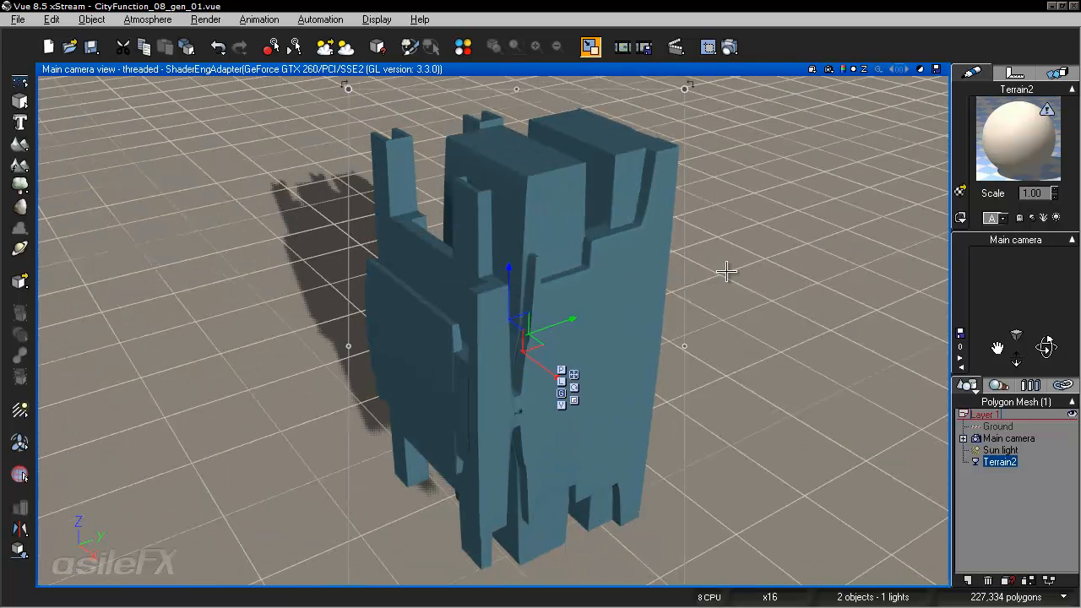
pyautogui.scroll(5, 736, 285)
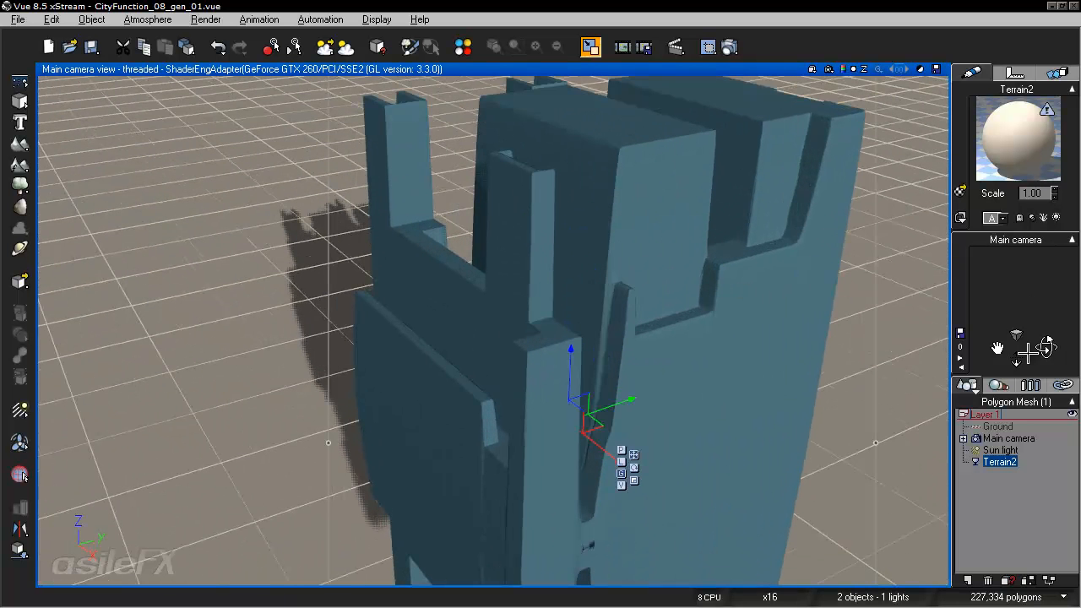
pyautogui.moveTo(1051, 361); pyautogui.dragTo(1050, 397)
pyautogui.click(730, 47)
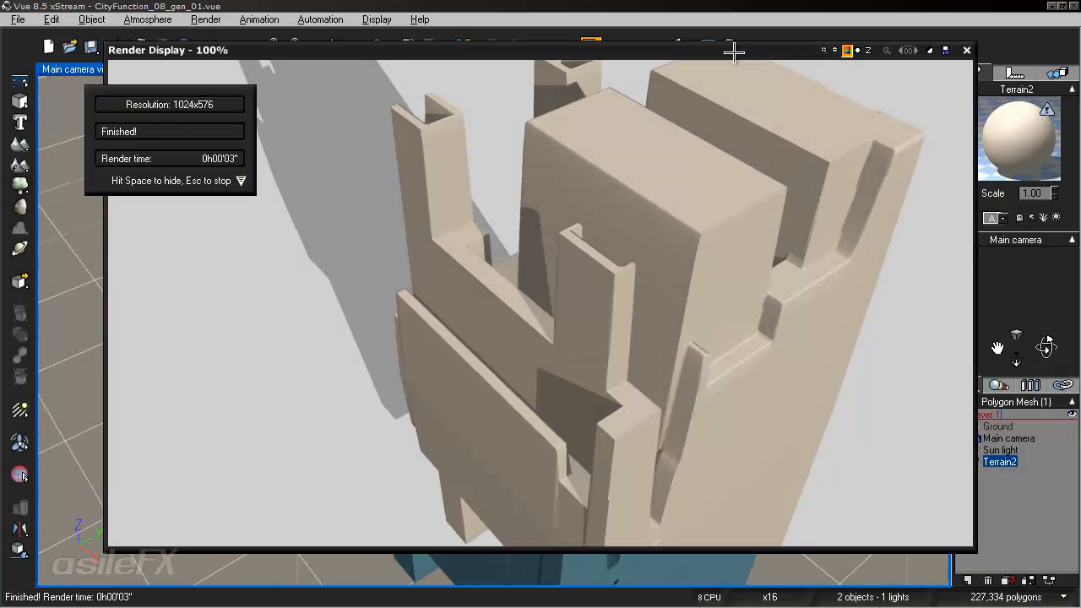
pyautogui.click(967, 50)
# Step: Lower the lighting contrast of the mesh's Default material and render the scene again
pyautogui.doubleClick(1025, 133)
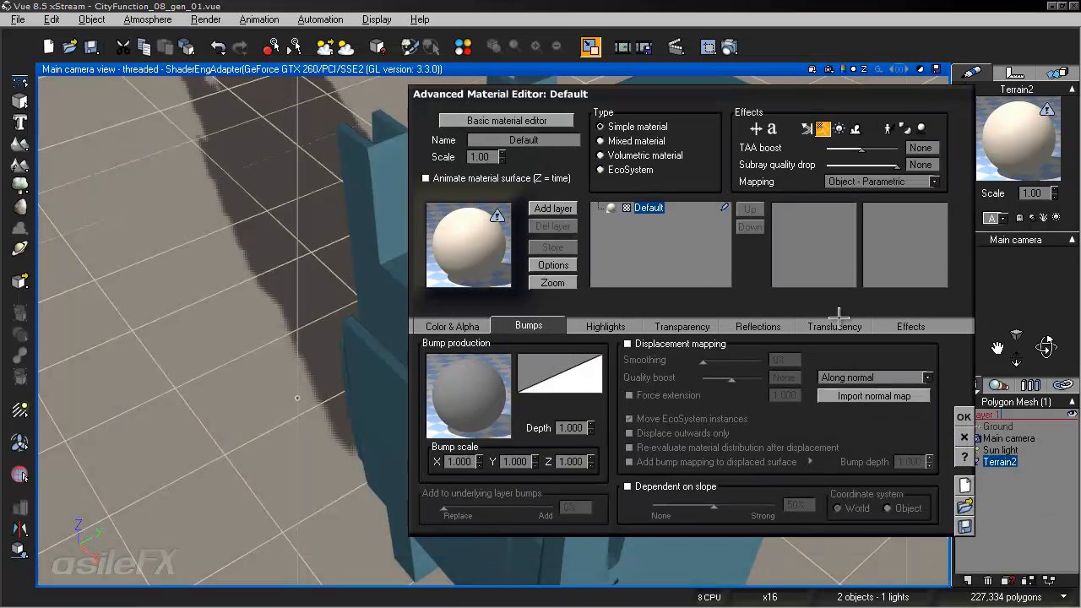
pyautogui.click(910, 326)
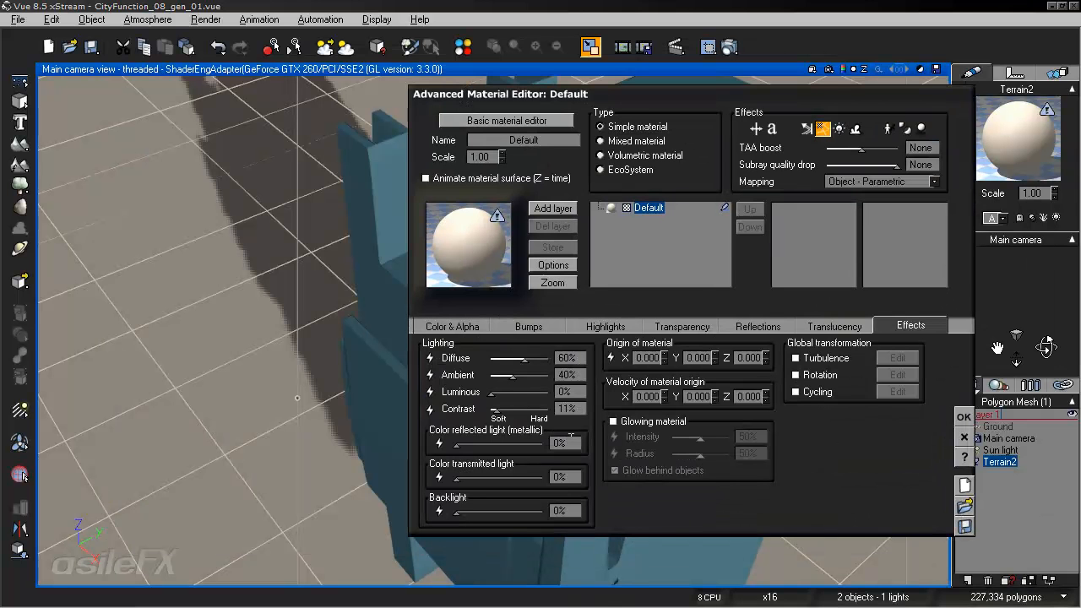
pyautogui.click(574, 409)
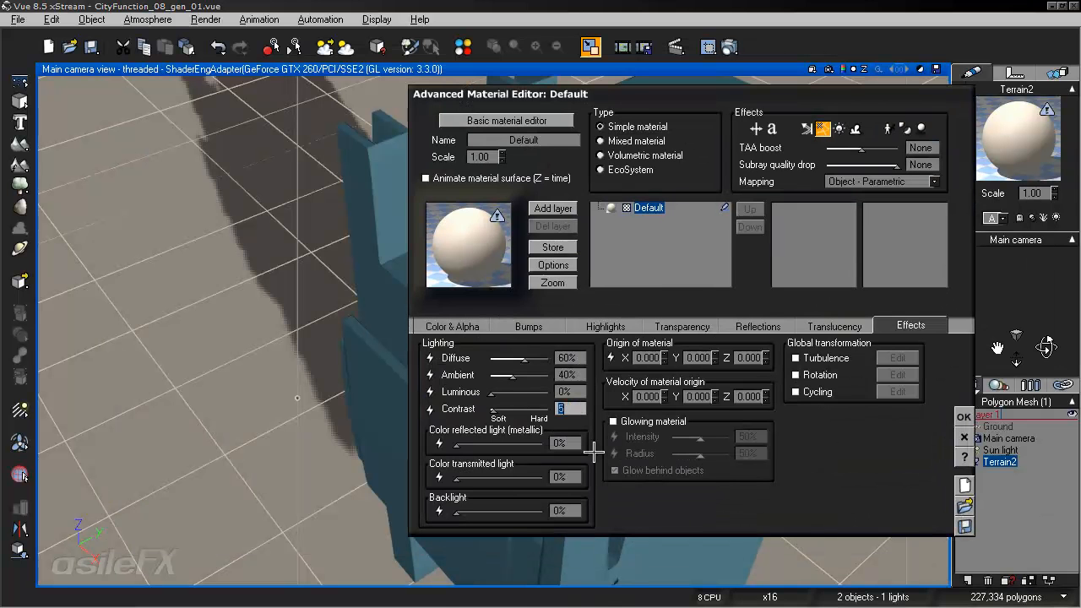
pyautogui.click(964, 416)
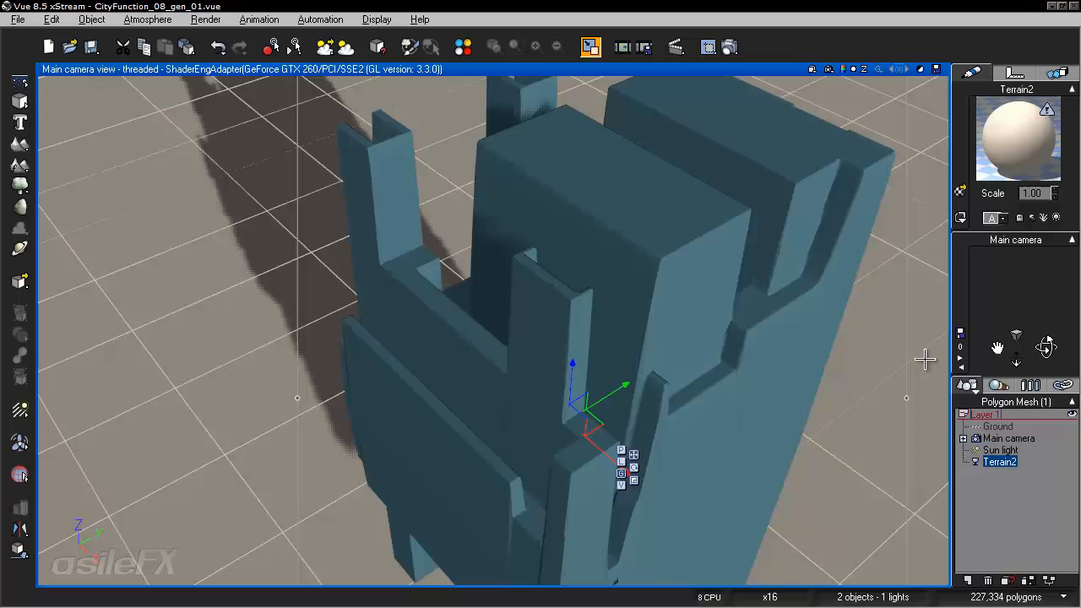
pyautogui.click(731, 48)
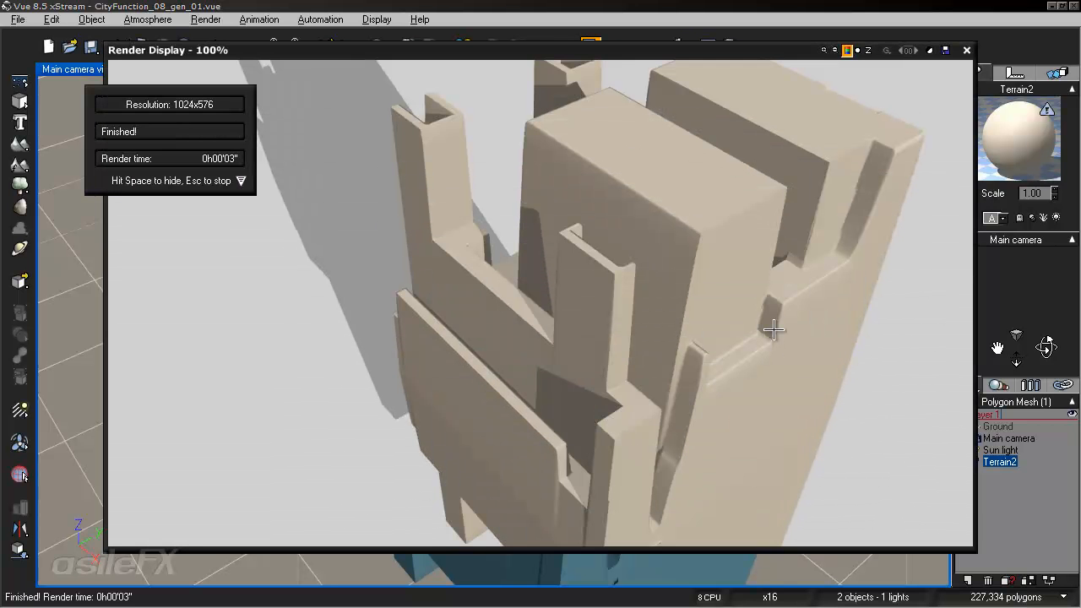
pyautogui.click(966, 50)
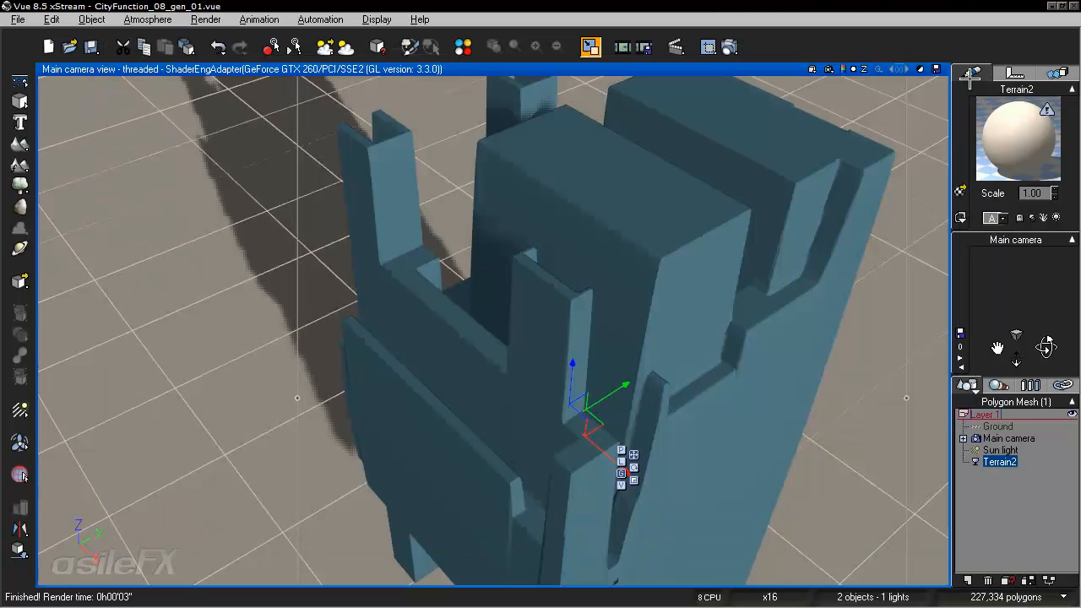
# Step: Shift the mesh vertically and rotate it so the tower stands on one of its sides
pyautogui.moveTo(1047, 346); pyautogui.dragTo(1048, 345)
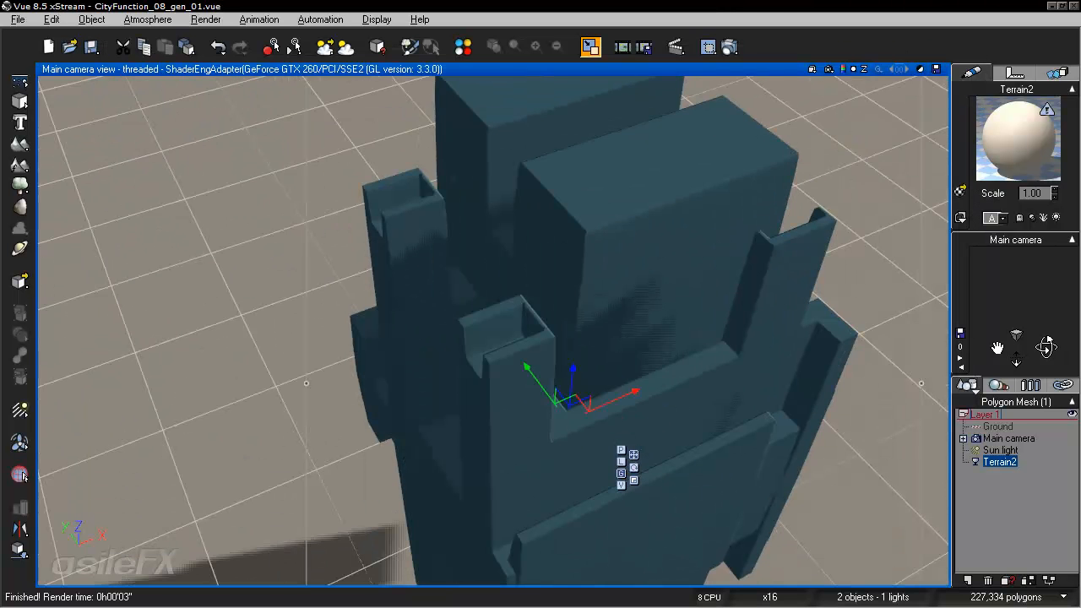
pyautogui.moveTo(675, 374); pyautogui.dragTo(645, 353, button='middle')
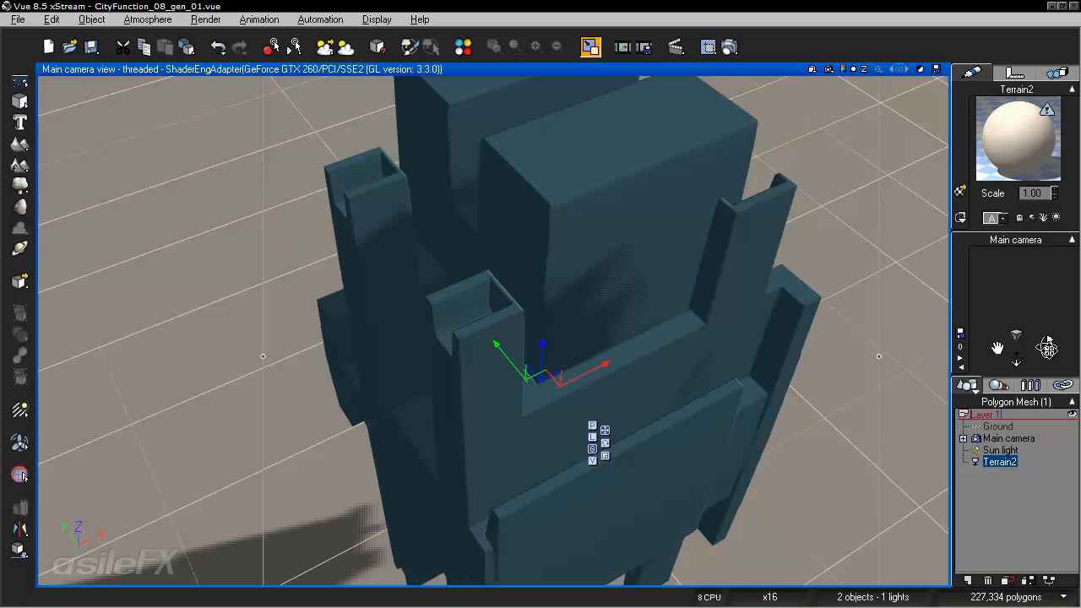
pyautogui.moveTo(1049, 348); pyautogui.dragTo(1046, 347)
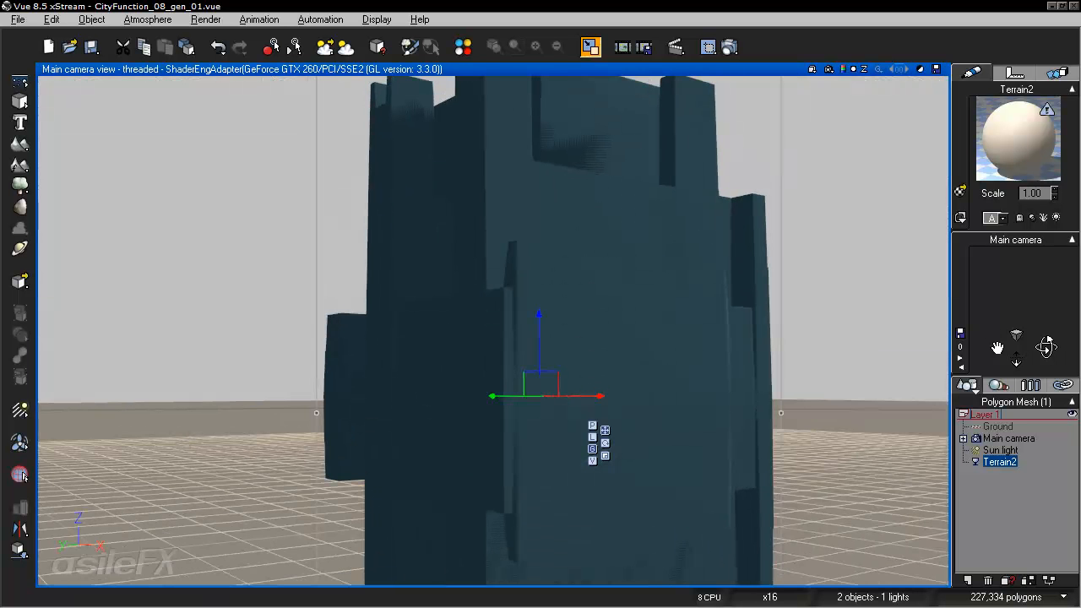
pyautogui.scroll(-4, 494, 331)
pyautogui.moveTo(1047, 346); pyautogui.dragTo(1047, 346)
pyautogui.moveTo(441, 358); pyautogui.dragTo(440, 346, button='middle')
pyautogui.moveTo(532, 267); pyautogui.dragTo(538, 313)
pyautogui.press('r')
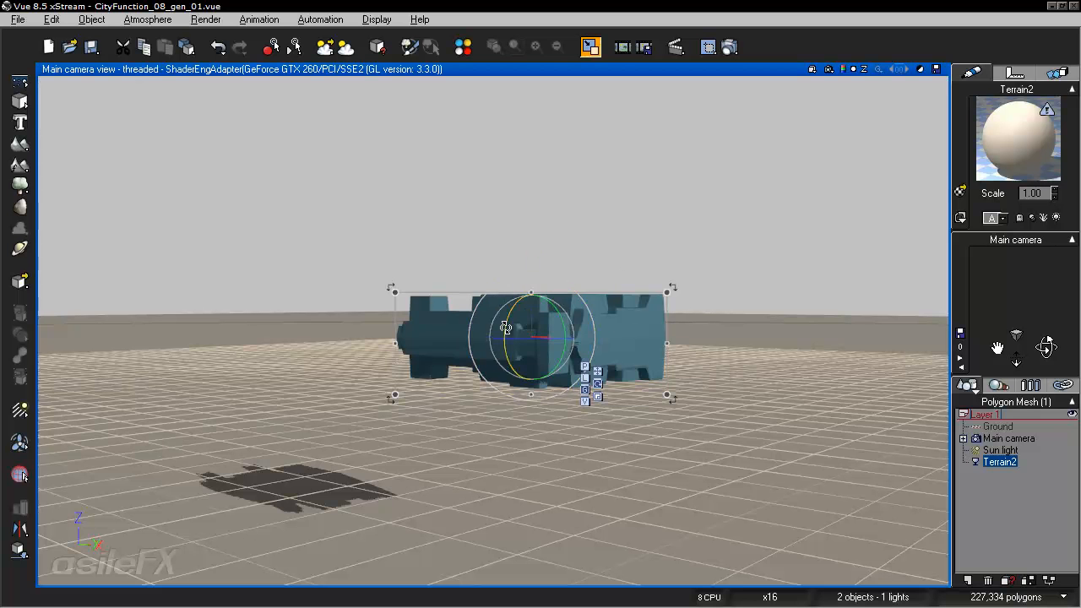
pyautogui.moveTo(510, 328); pyautogui.dragTo(563, 254)
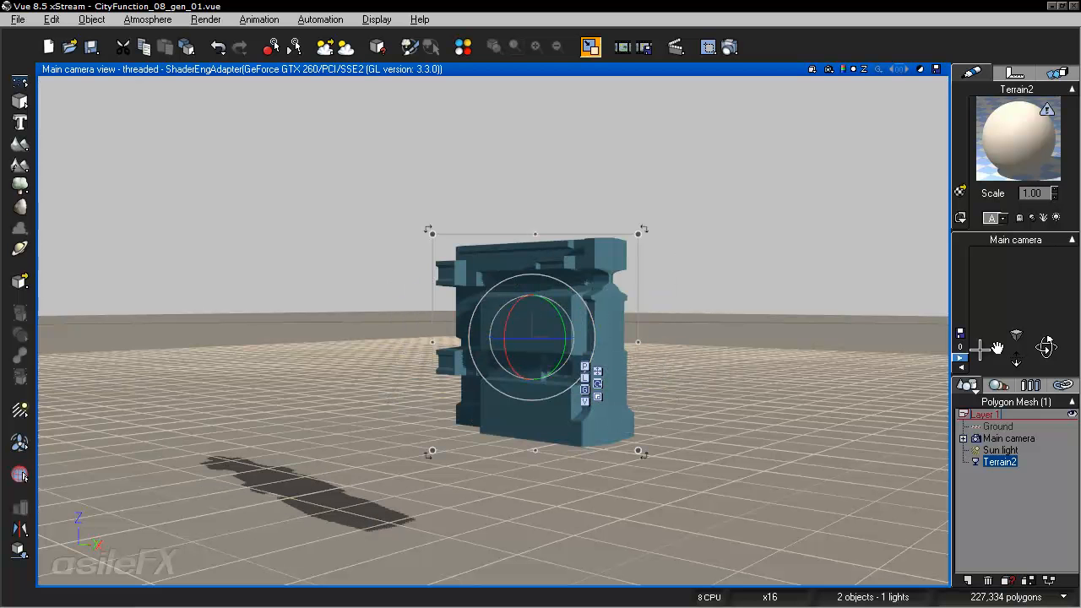
# Step: Lower the rotated mesh along the vertical axis until it rests on the ground
pyautogui.moveTo(1045, 349); pyautogui.dragTo(1022, 355)
pyautogui.scroll(4, 628, 401)
pyautogui.click(631, 378)
pyautogui.moveTo(565, 305); pyautogui.dragTo(566, 475)
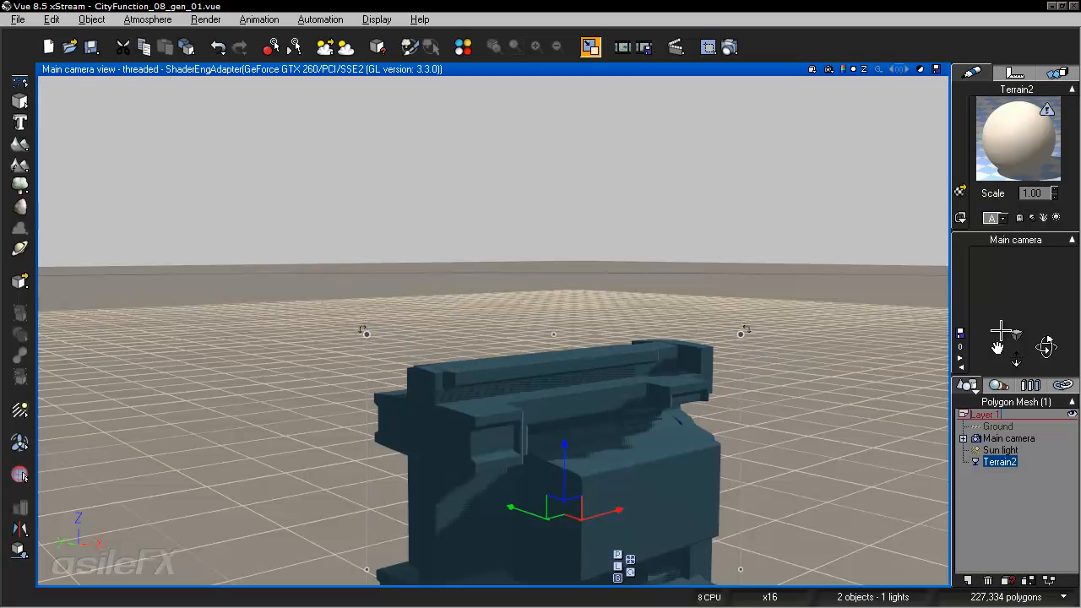
pyautogui.moveTo(997, 344); pyautogui.dragTo(997, 287)
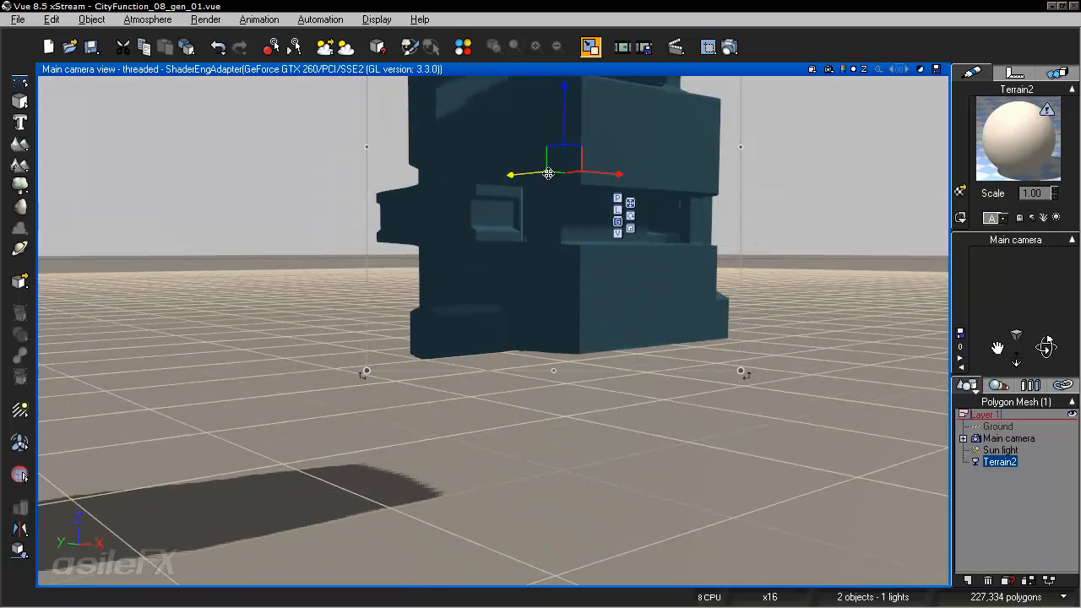
pyautogui.moveTo(564, 109); pyautogui.dragTo(563, 239)
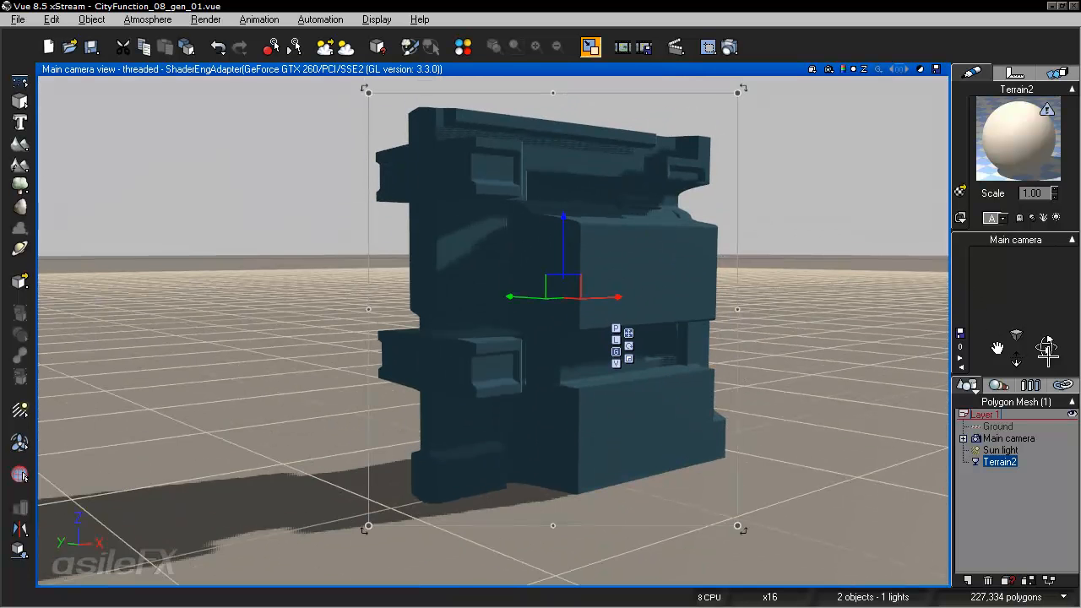
# Step: Deselect the mesh, render it from a close, low camera angle, and close the render display
pyautogui.moveTo(1047, 347); pyautogui.dragTo(1039, 363)
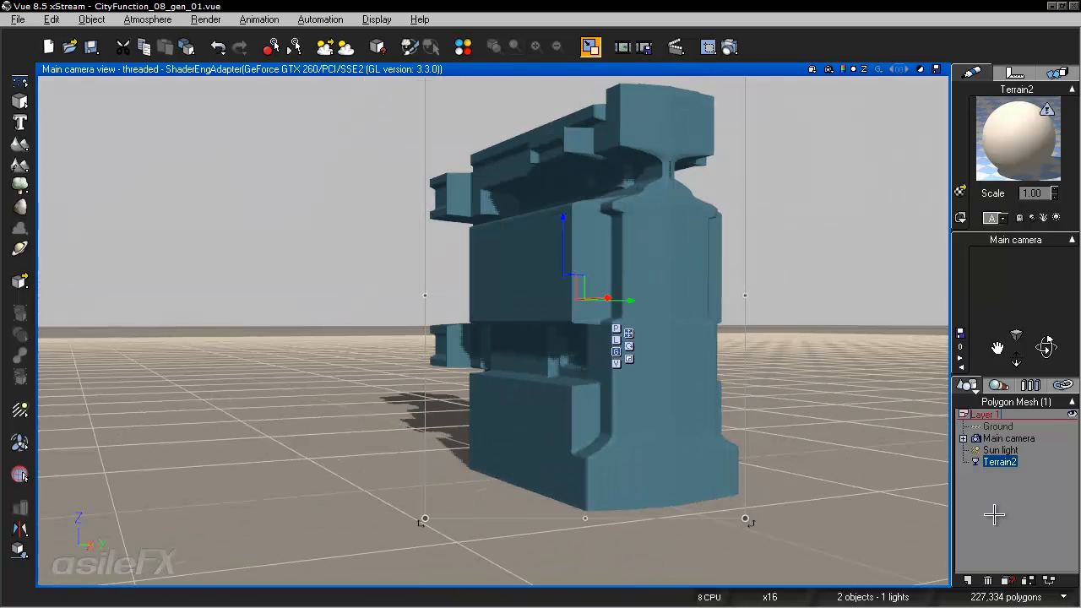
pyautogui.click(994, 517)
pyautogui.scroll(2, 647, 292)
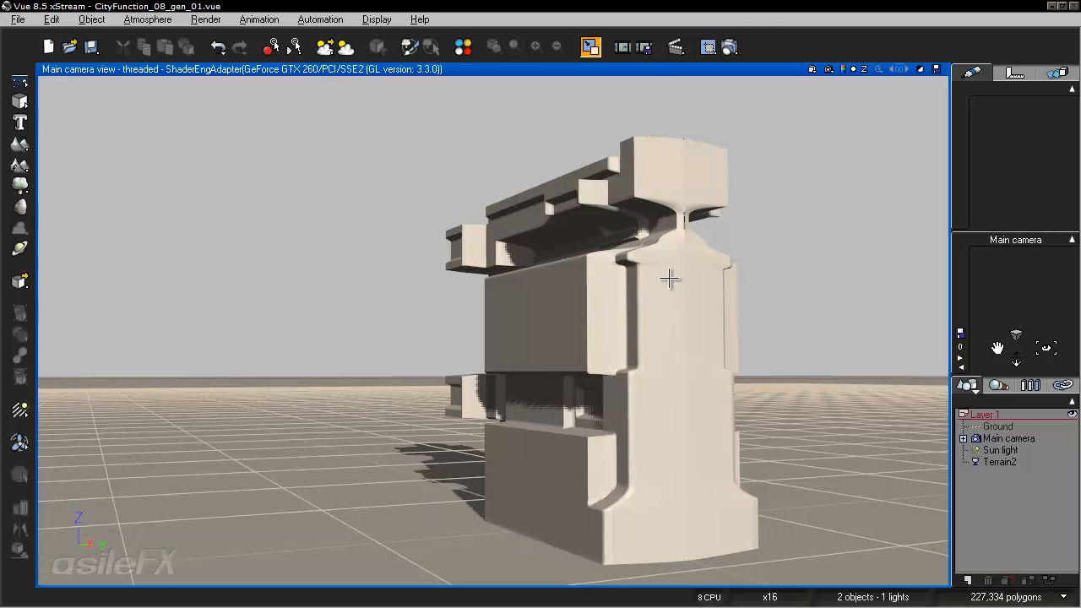
pyautogui.scroll(2, 665, 262)
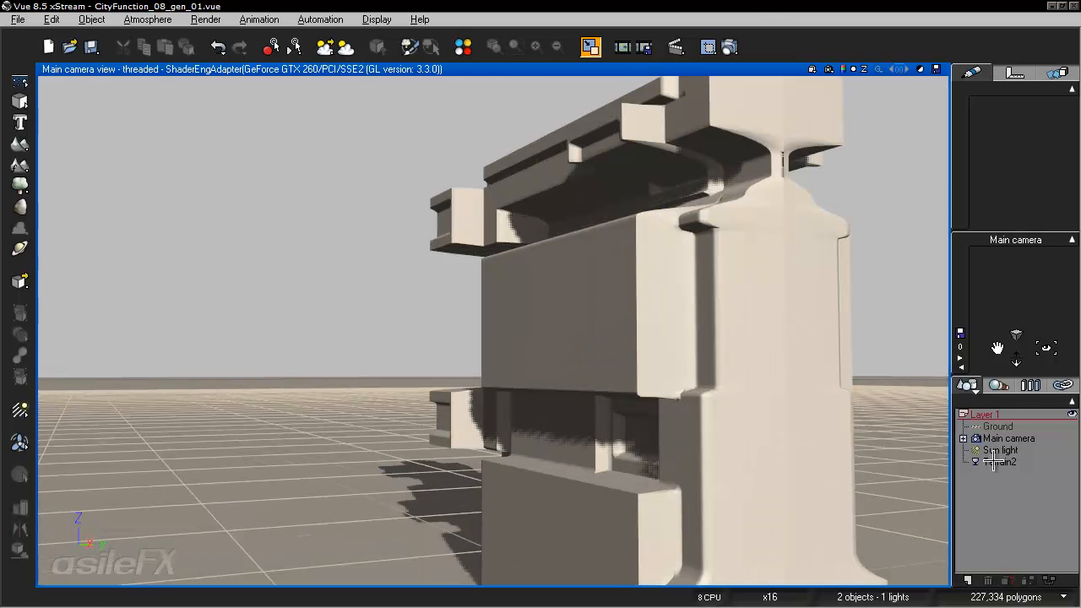
pyautogui.click(997, 463)
pyautogui.moveTo(1056, 338); pyautogui.dragTo(1042, 346)
pyautogui.click(1019, 482)
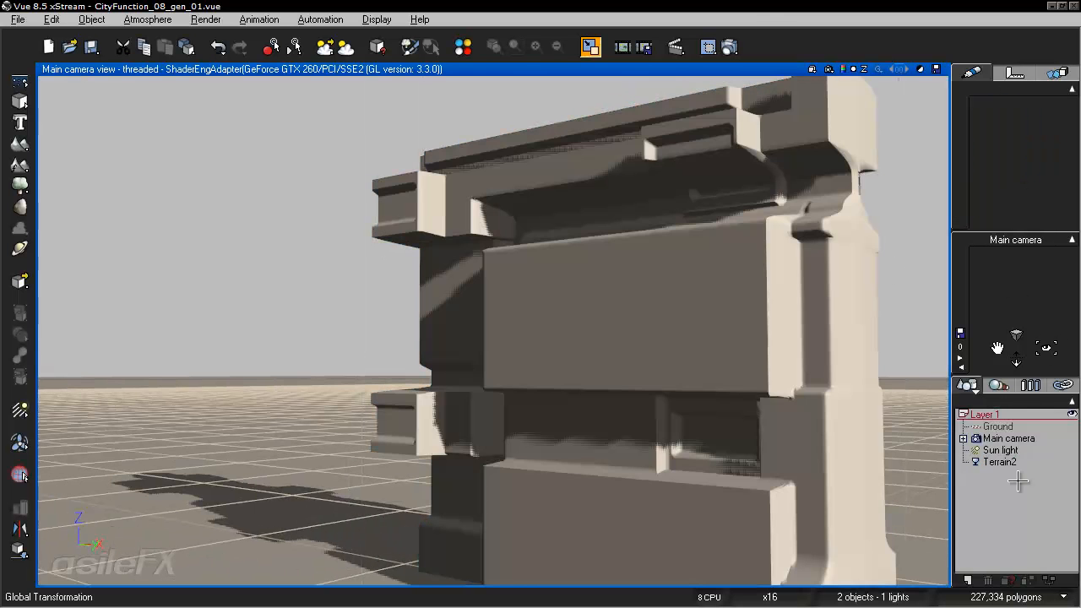
pyautogui.moveTo(796, 355); pyautogui.dragTo(712, 309, button='right')
pyautogui.click(729, 45)
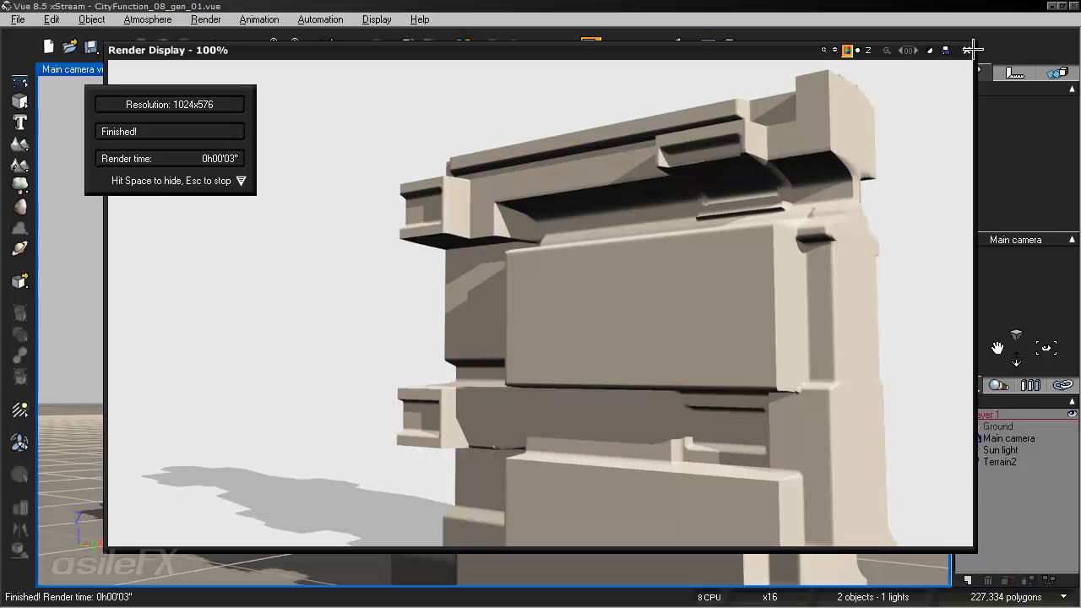
pyautogui.click(973, 49)
pyautogui.click(965, 51)
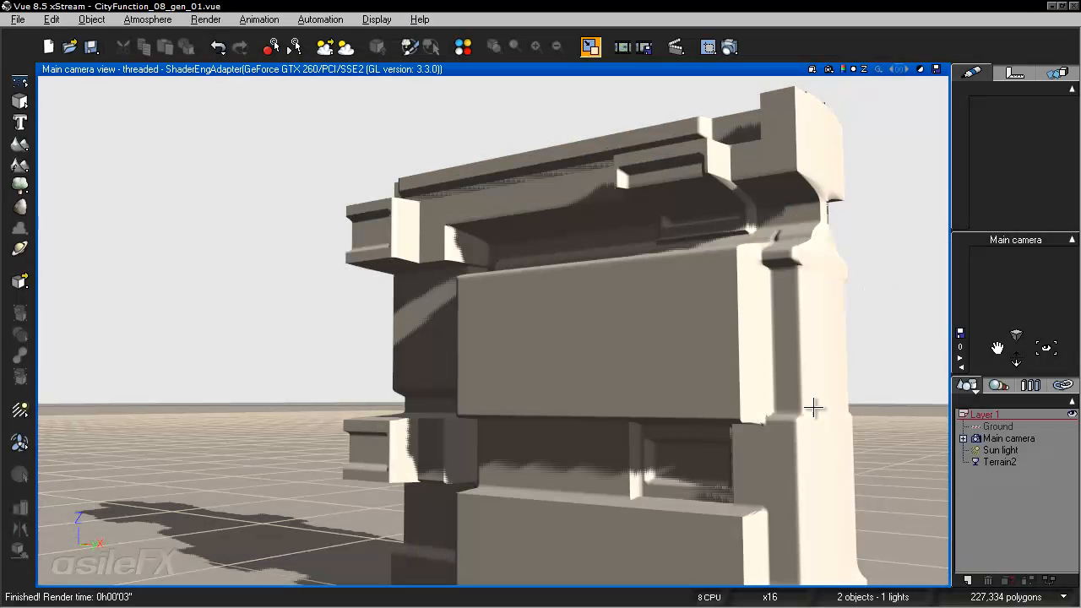
# Step: Set the Ground plane's display color to dark grey and deselect it
pyautogui.click(818, 405)
pyautogui.moveTo(1050, 346); pyautogui.dragTo(1046, 346)
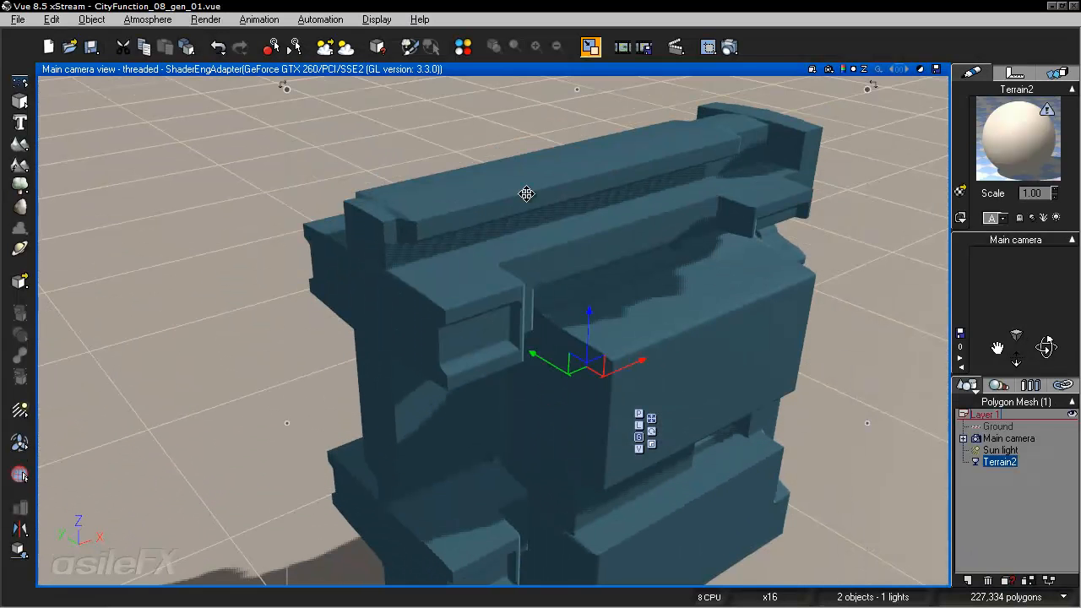
pyautogui.moveTo(728, 361); pyautogui.dragTo(697, 336, button='middle')
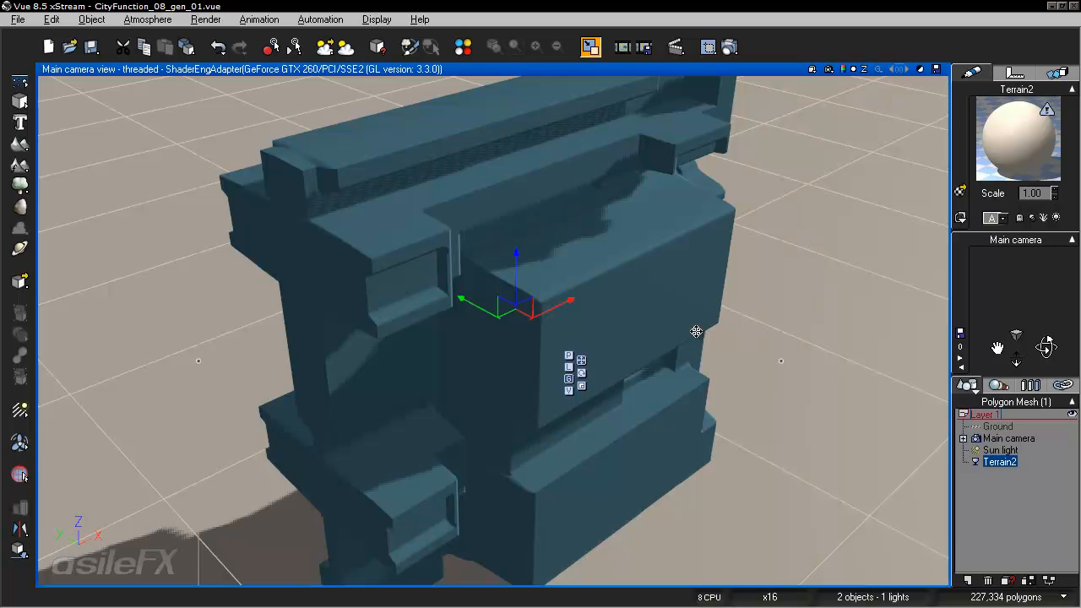
pyautogui.moveTo(1022, 363); pyautogui.dragTo(998, 444)
pyautogui.click(1013, 483)
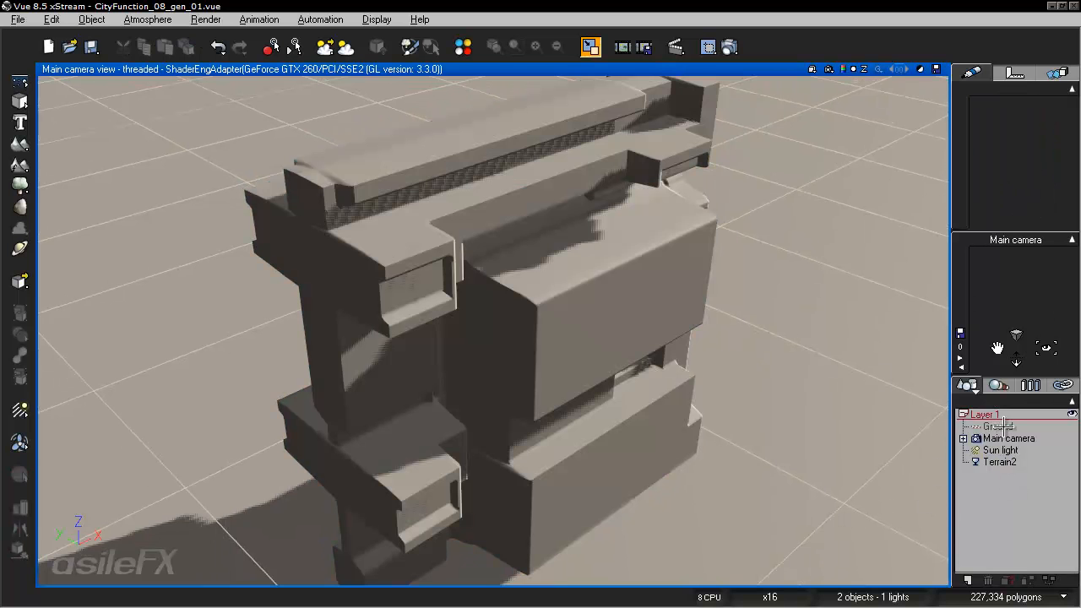
pyautogui.click(1000, 427)
pyautogui.click(997, 218)
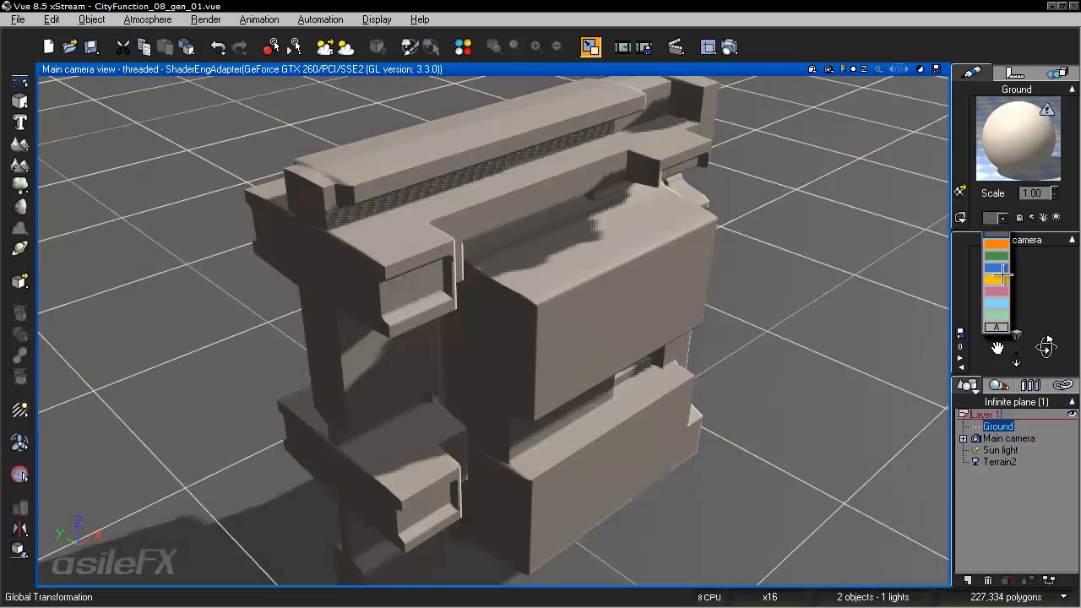
pyautogui.click(1009, 528)
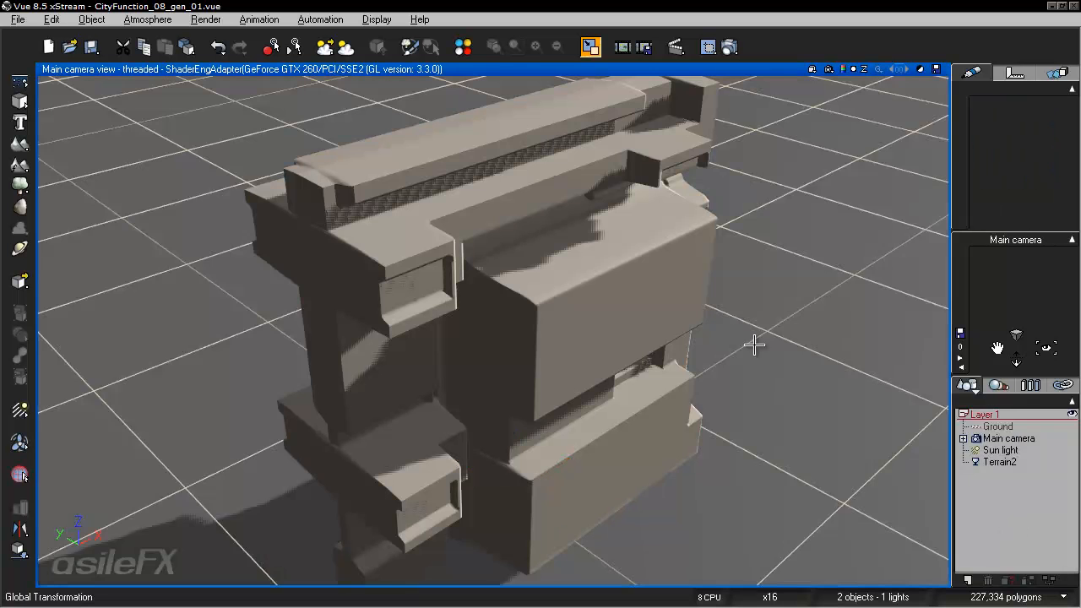
# Step: Open the bump production function of Terrain2's Default material in the Function Editor
pyautogui.moveTo(770, 350)
pyautogui.mouseDown(button='middle')
pyautogui.moveTo(770, 375)
pyautogui.moveTo(768, 360)
pyautogui.mouseUp(button='middle')
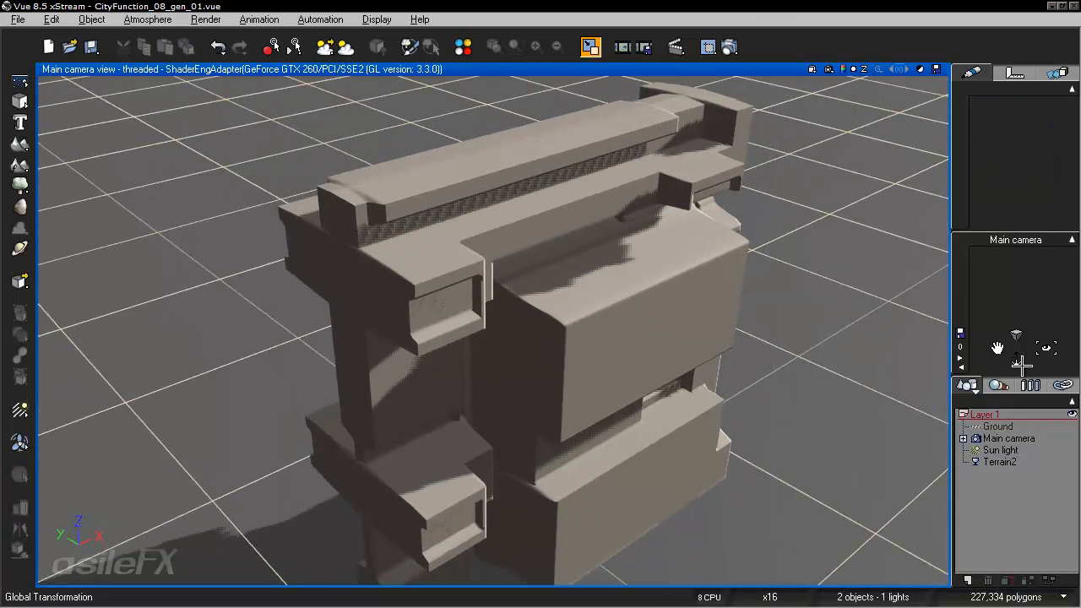
pyautogui.moveTo(1016, 361); pyautogui.dragTo(1002, 364)
pyautogui.click(1001, 462)
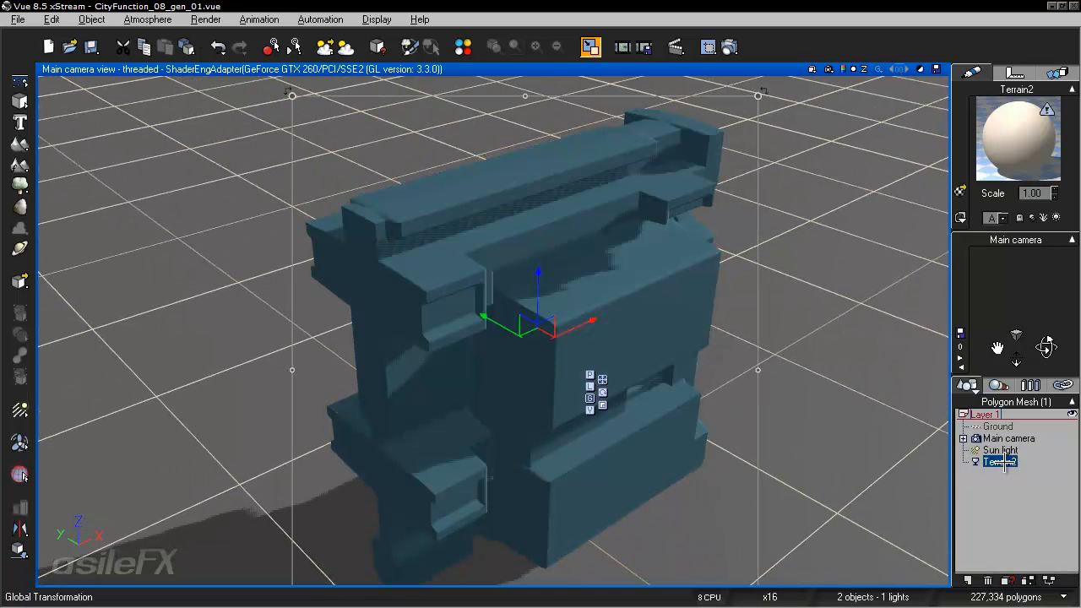
pyautogui.rightClick(980, 150)
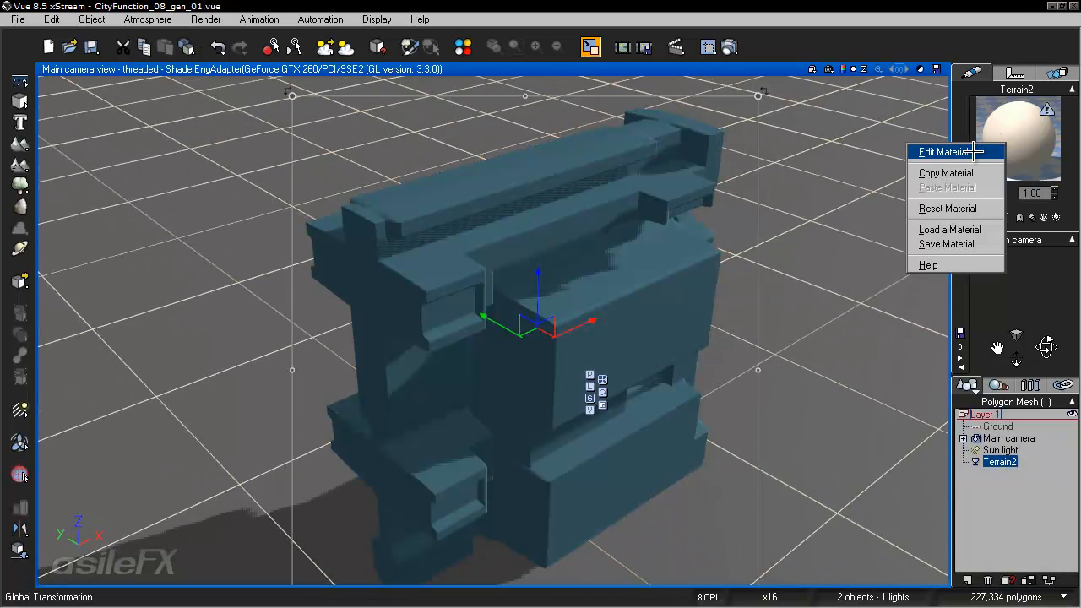
pyautogui.click(976, 151)
pyautogui.click(529, 326)
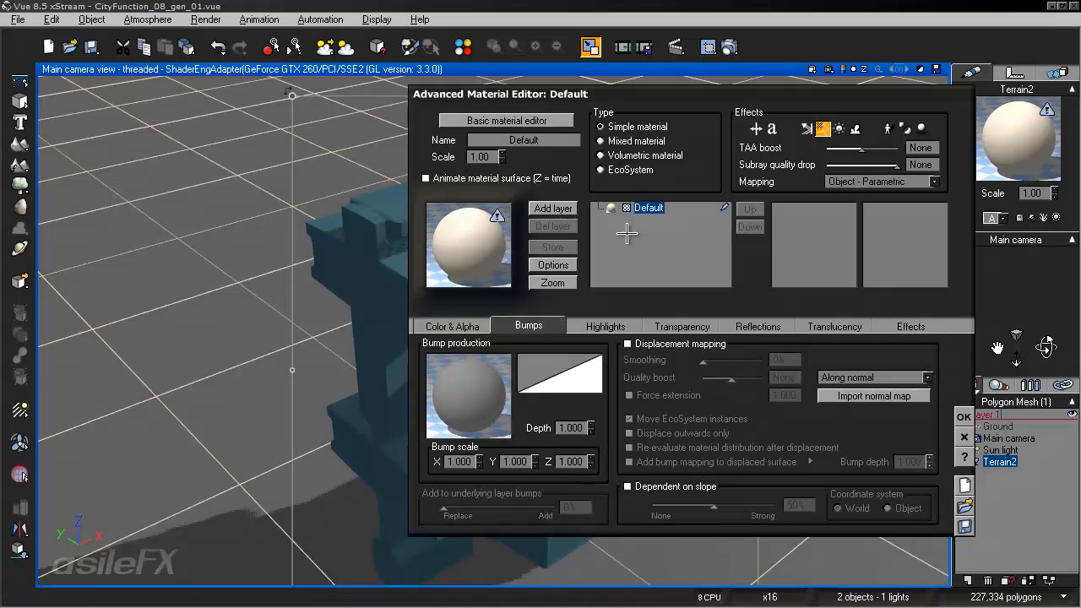
pyautogui.rightClick(474, 391)
pyautogui.click(485, 398)
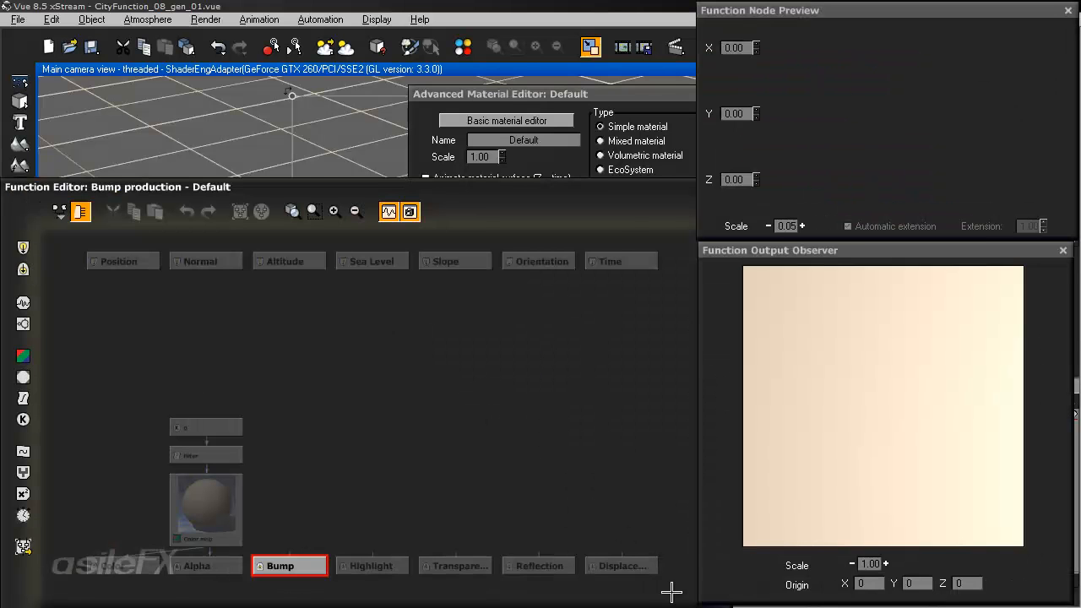
pyautogui.click(673, 591)
pyautogui.doubleClick(599, 185)
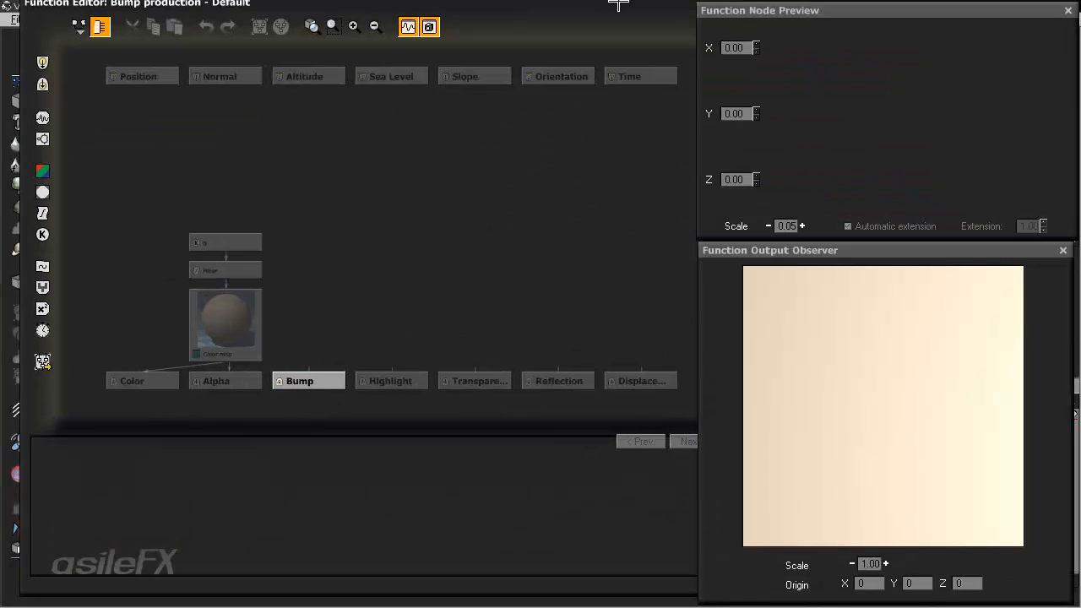
# Step: Add a Square stones noise node from Square Patterns and connect its output to Bump
pyautogui.click(316, 265)
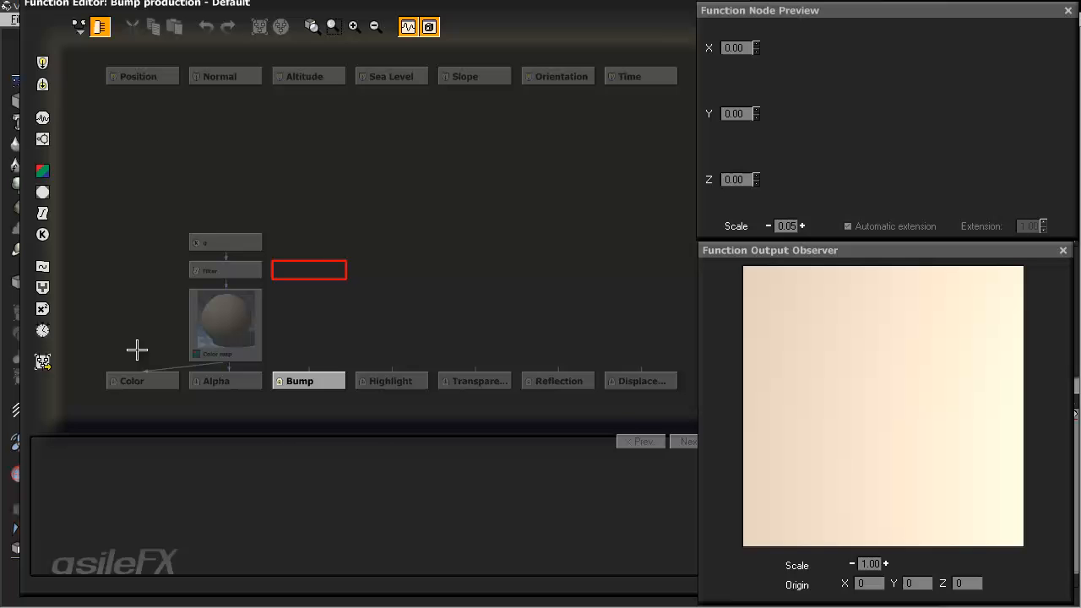
pyautogui.click(42, 119)
pyautogui.moveTo(318, 270); pyautogui.dragTo(318, 240)
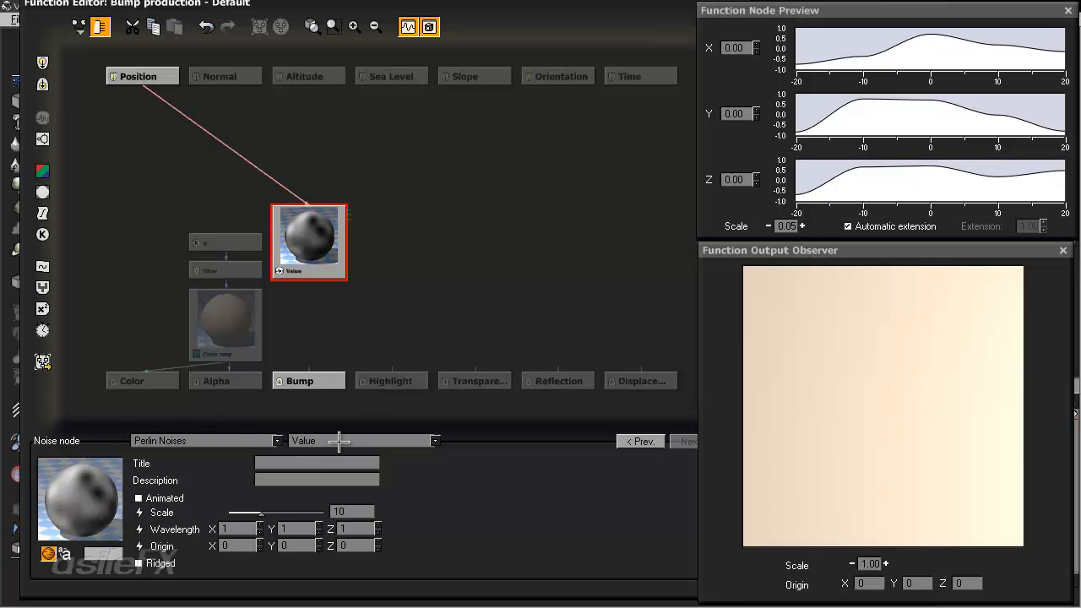
pyautogui.click(220, 441)
pyautogui.moveTo(207, 558)
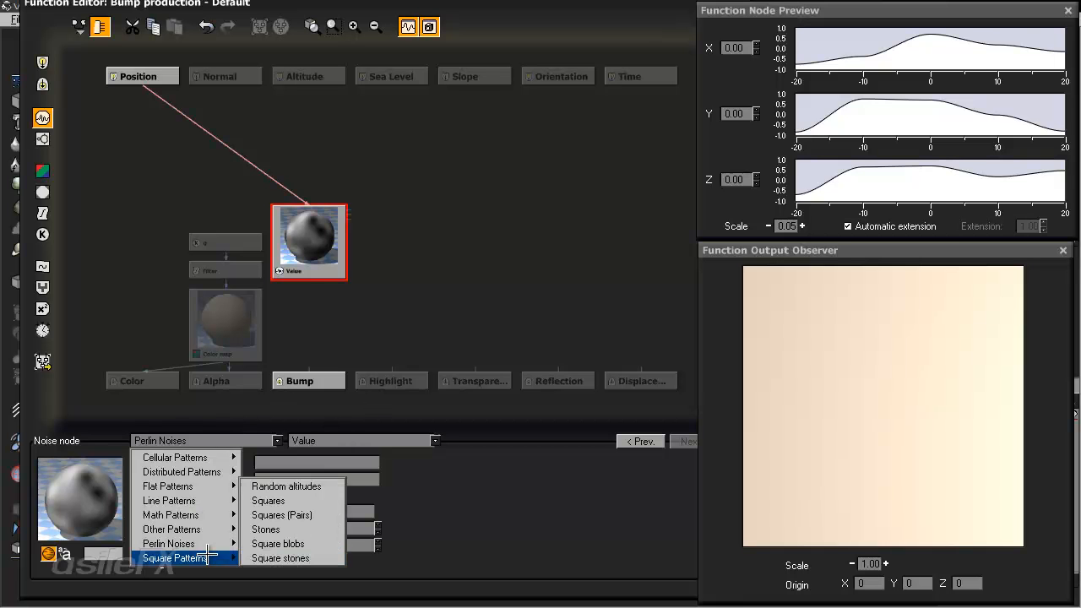
pyautogui.click(281, 557)
pyautogui.moveTo(310, 368); pyautogui.dragTo(314, 260)
# Step: Uncover the material editor behind the function windows and set the material's mapping to World - Standard
pyautogui.moveTo(516, 444); pyautogui.dragTo(380, 458)
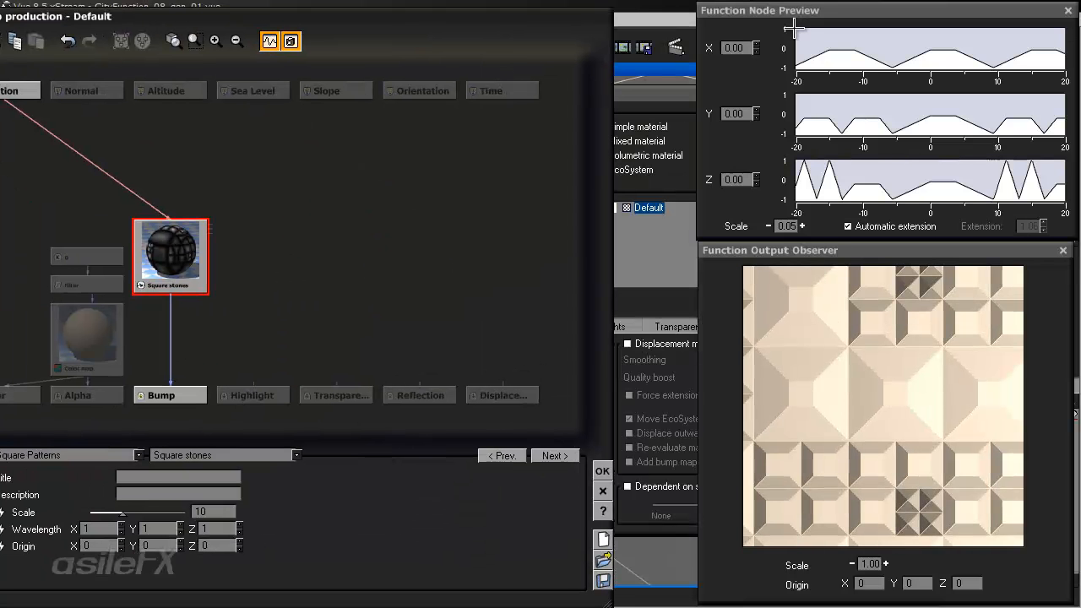
pyautogui.moveTo(821, 12); pyautogui.dragTo(784, 296)
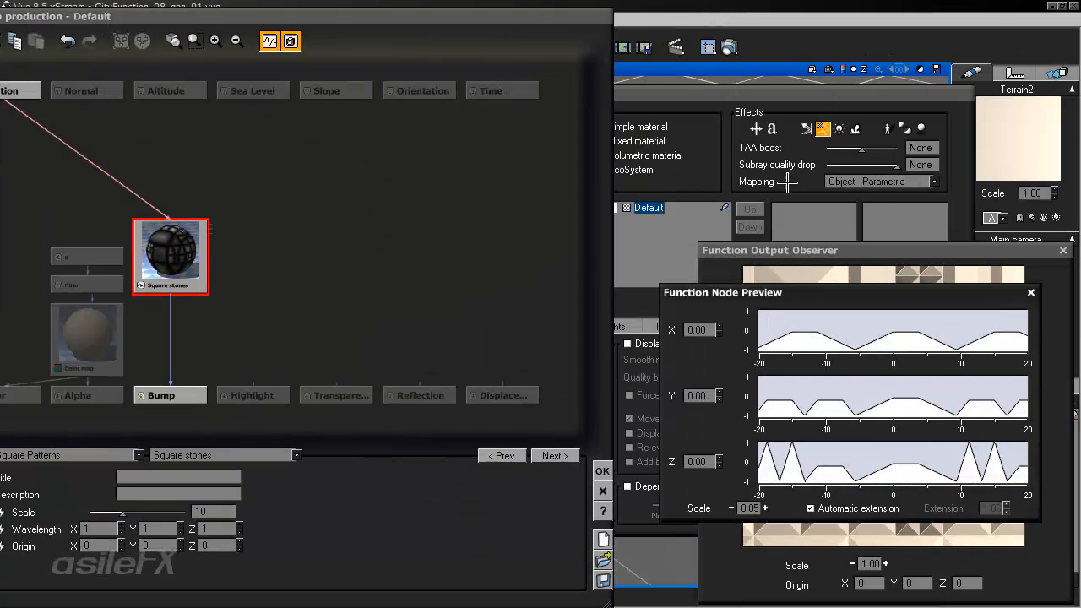
pyautogui.moveTo(867, 97); pyautogui.dragTo(871, 86)
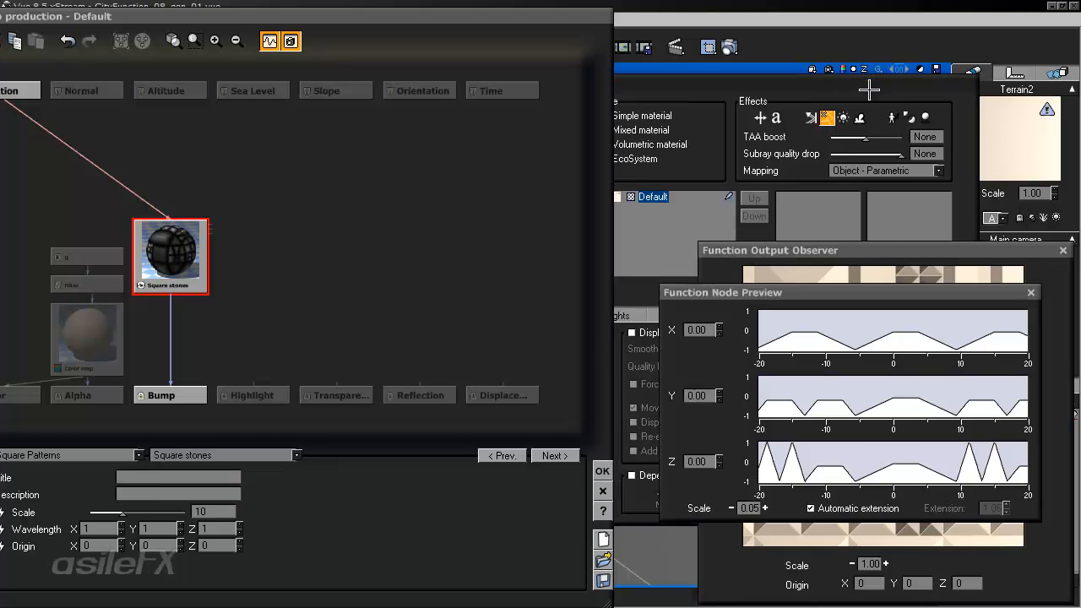
pyautogui.click(870, 170)
pyautogui.click(869, 181)
# Step: Set the Square stones node's scale to 22 and place the node higher above the Bump output
pyautogui.moveTo(447, 570); pyautogui.dragTo(479, 536)
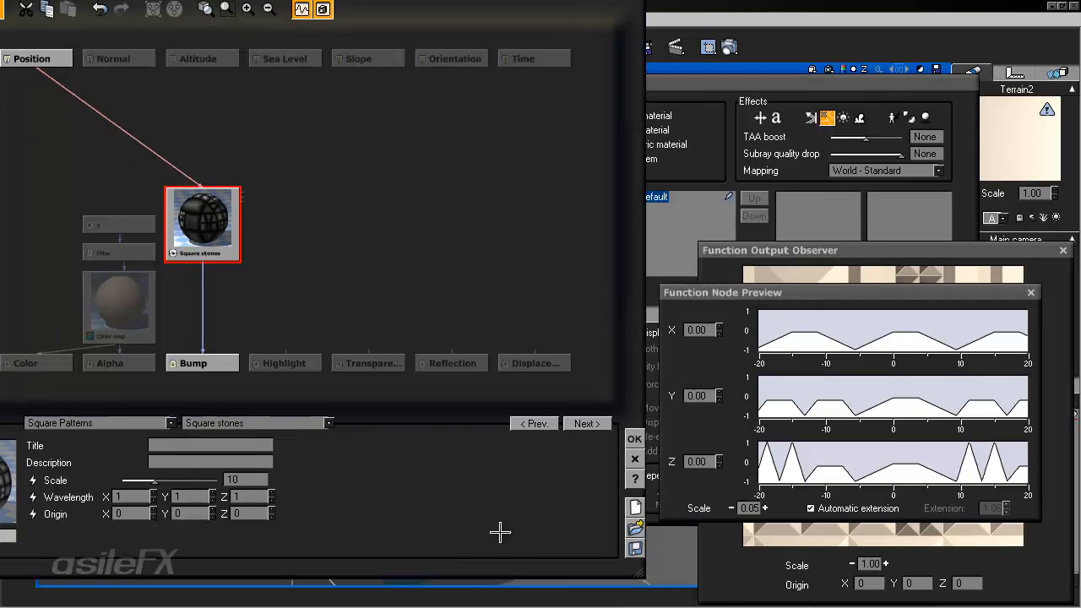
pyautogui.doubleClick(251, 479)
pyautogui.write('22')
pyautogui.press('Return')
pyautogui.moveTo(359, 443); pyautogui.dragTo(469, 459)
pyautogui.moveTo(331, 254); pyautogui.dragTo(328, 200)
# Step: Insert a Filter node into the Square stones to Bump connection and align it beneath Square stones, keeping the Color map under its own filter
pyautogui.click(311, 260)
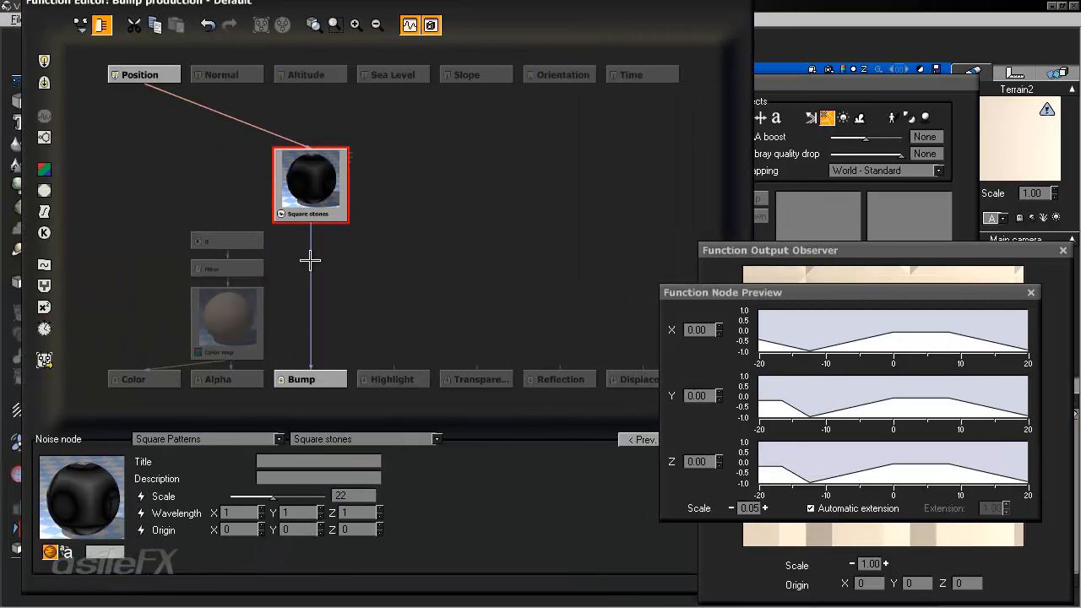
pyautogui.click(311, 183)
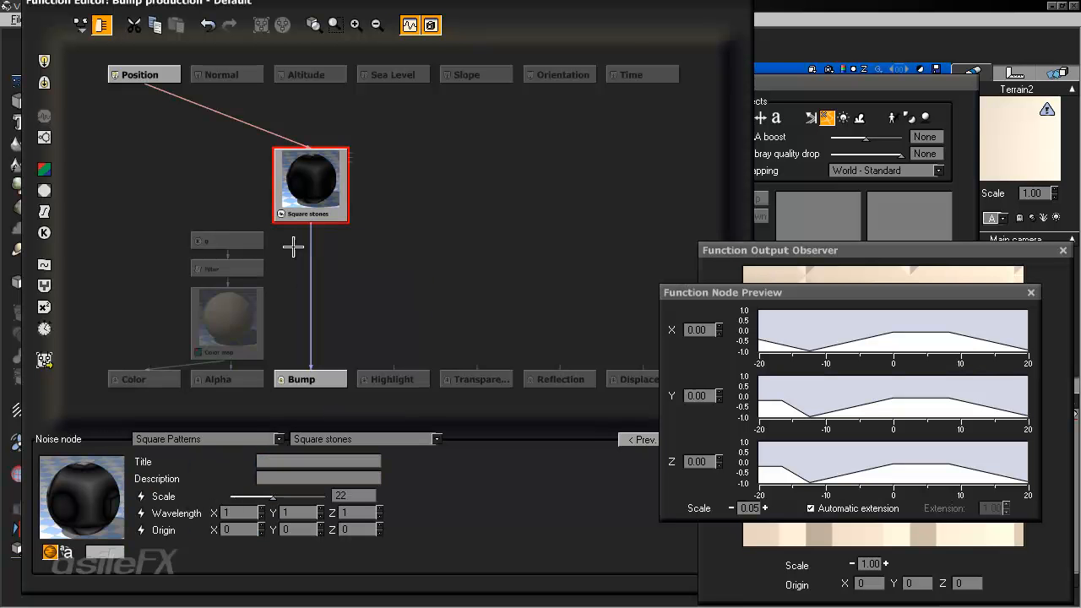
pyautogui.click(356, 25)
pyautogui.click(341, 211)
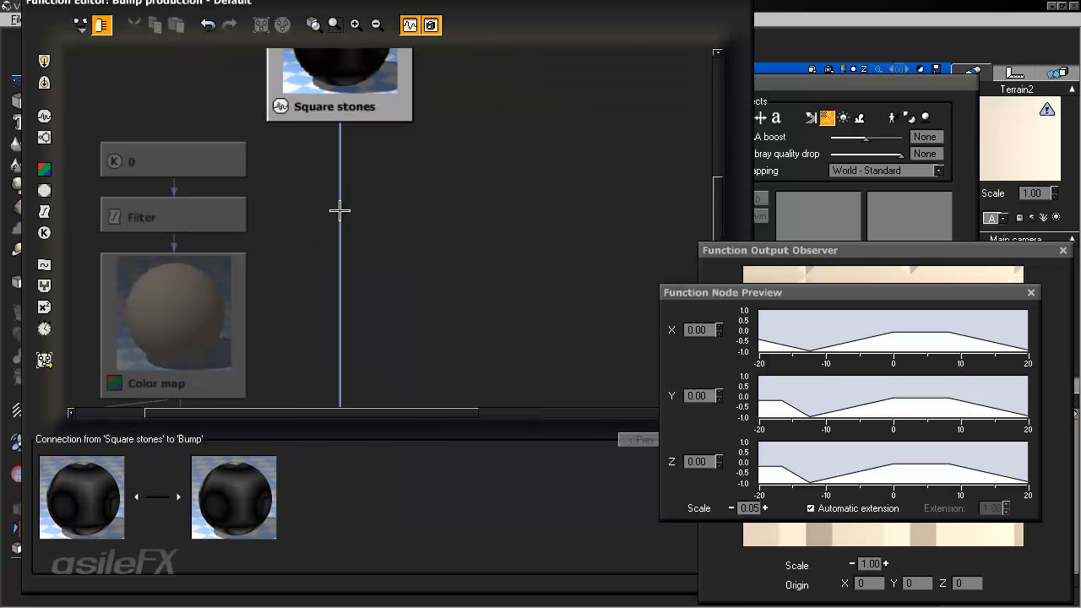
pyautogui.click(44, 211)
pyautogui.moveTo(295, 287); pyautogui.dragTo(462, 242)
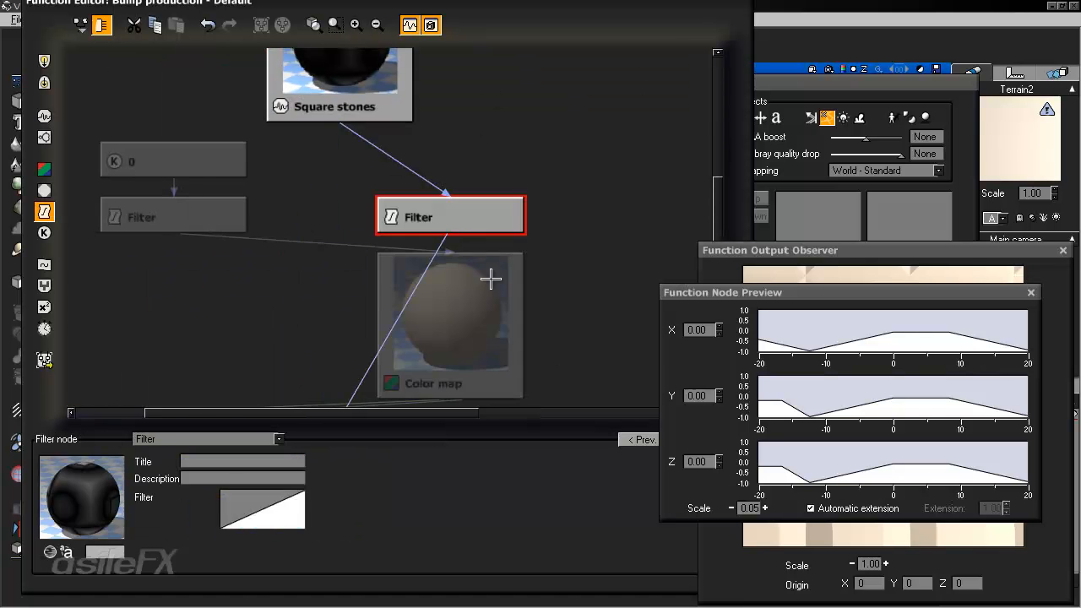
pyautogui.moveTo(491, 280); pyautogui.dragTo(267, 280)
pyautogui.moveTo(195, 311); pyautogui.dragTo(150, 310)
pyautogui.moveTo(460, 216); pyautogui.dragTo(350, 239)
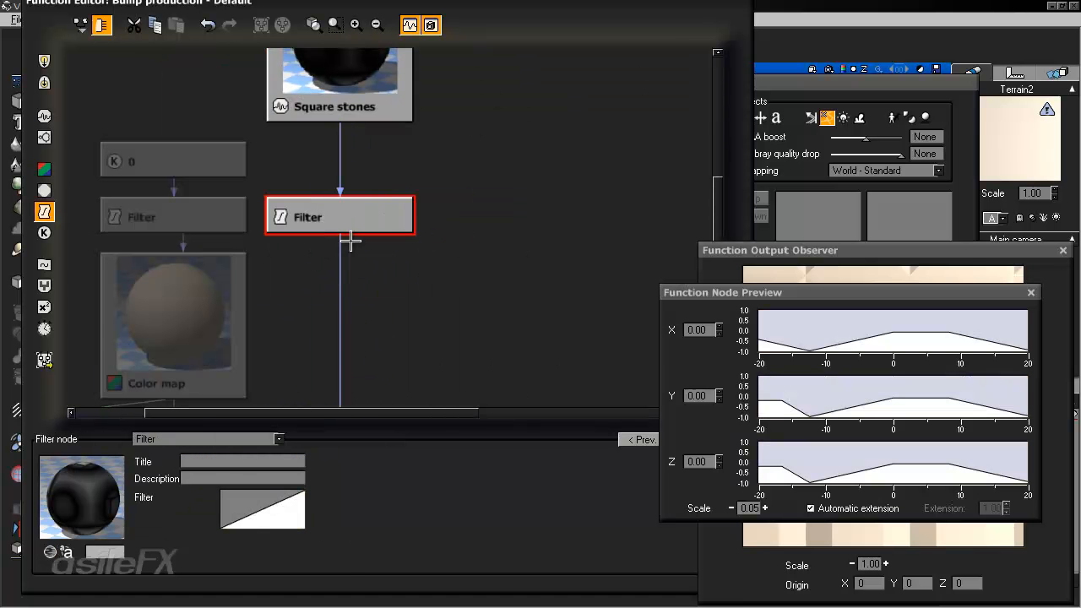
# Step: Change the new filter to Smooth clip with contrast 4 and brightness 1, and accept the function and the material
pyautogui.click(186, 439)
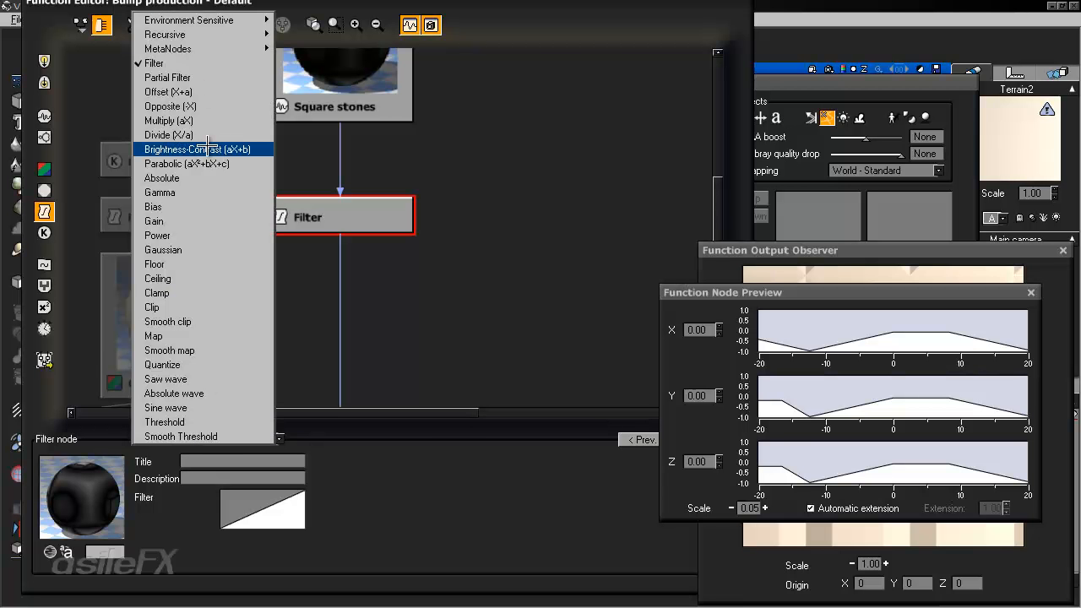
pyautogui.click(213, 322)
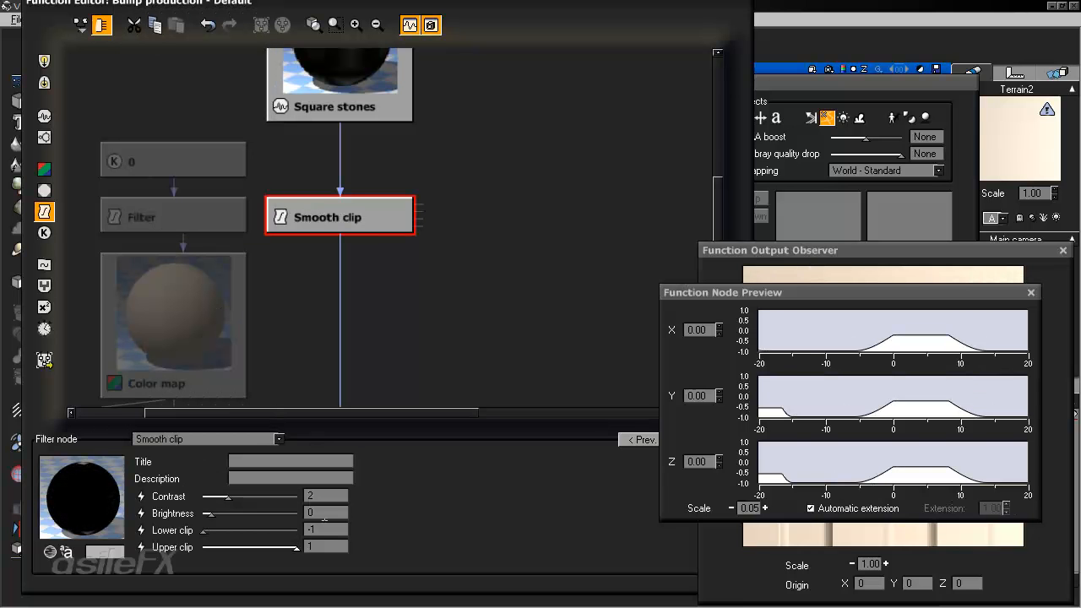
pyautogui.doubleClick(335, 494)
pyautogui.write('4')
pyautogui.press('Tab')
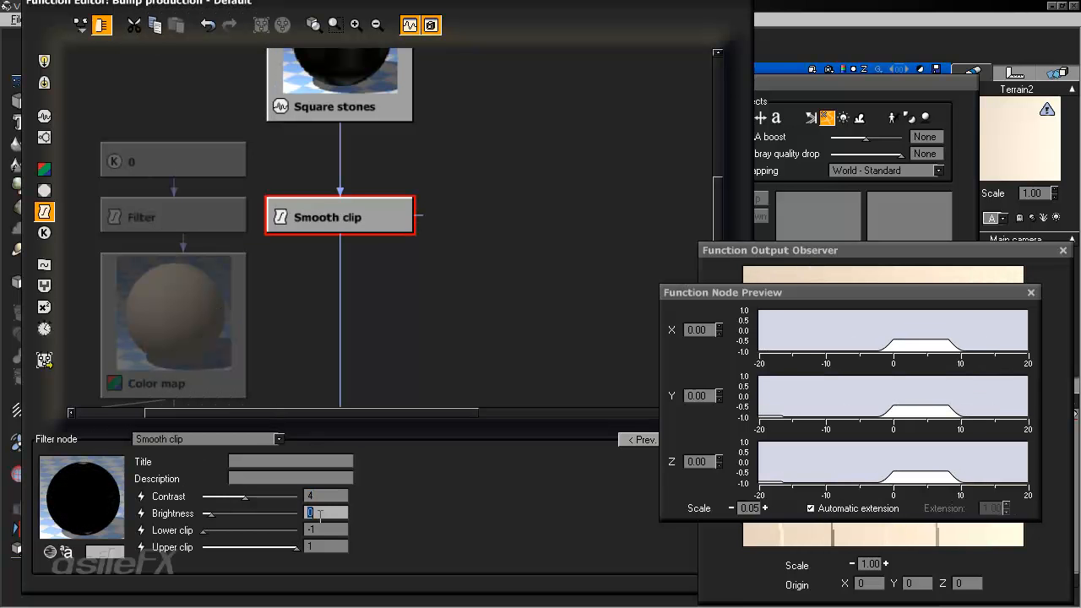
pyautogui.write('1')
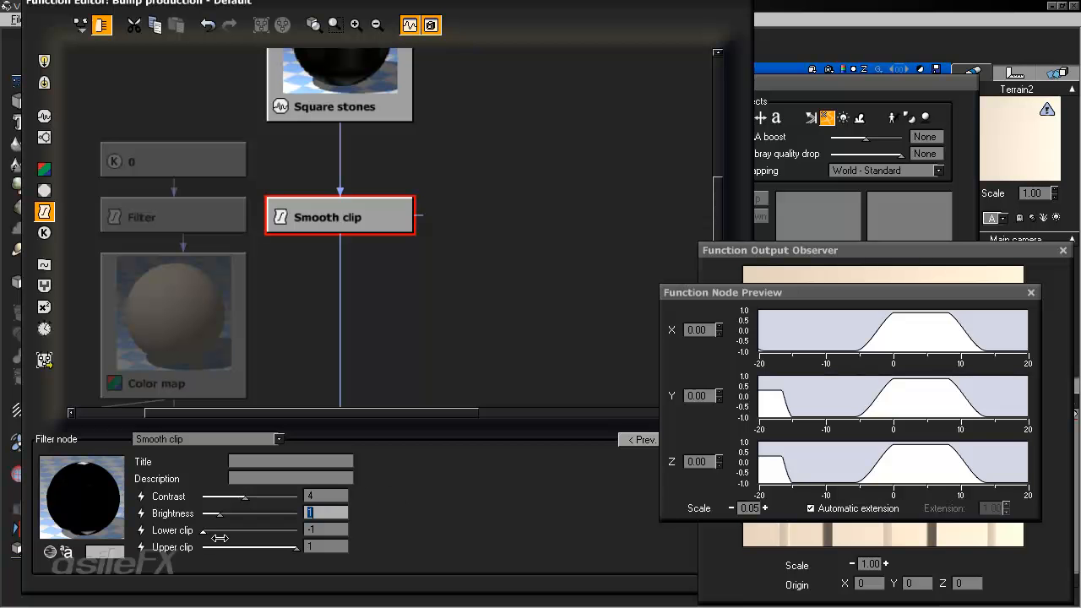
pyautogui.moveTo(484, 532); pyautogui.dragTo(336, 518)
pyautogui.click(604, 435)
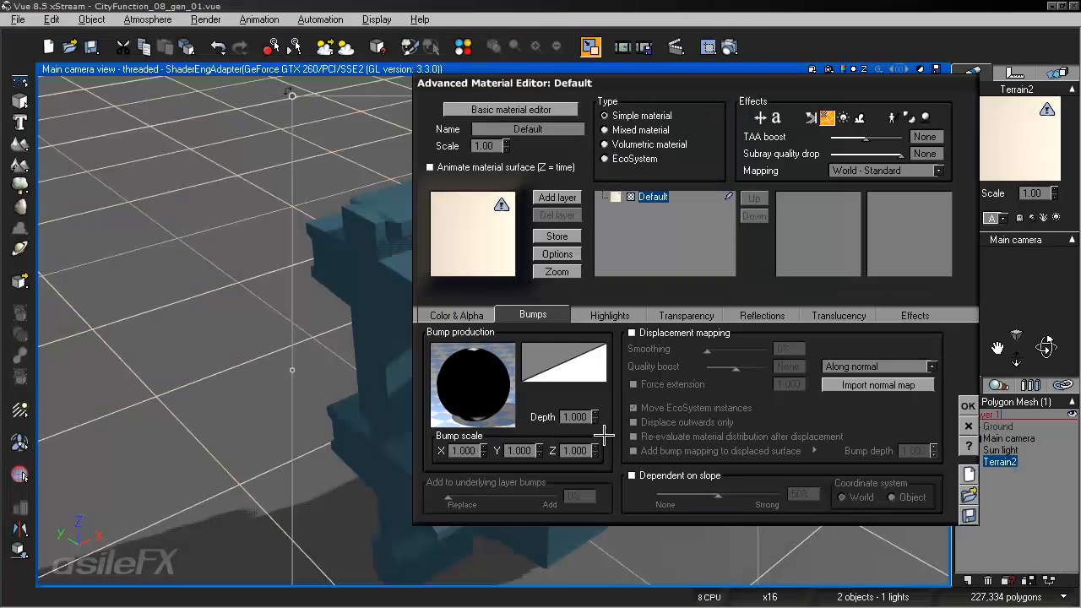
pyautogui.click(968, 406)
# Step: Render the structure from a rotated frontal view to check the bump pattern, and close the render
pyautogui.moveTo(794, 245); pyautogui.dragTo(872, 147, button='right')
pyautogui.hotkey('ctrl', 'F9')
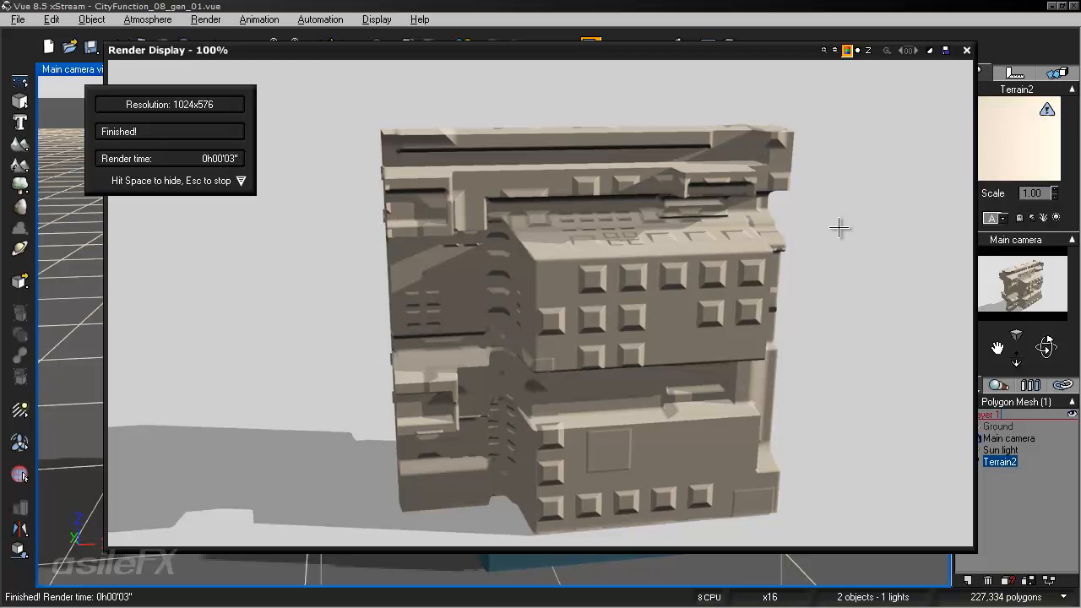
pyautogui.click(969, 49)
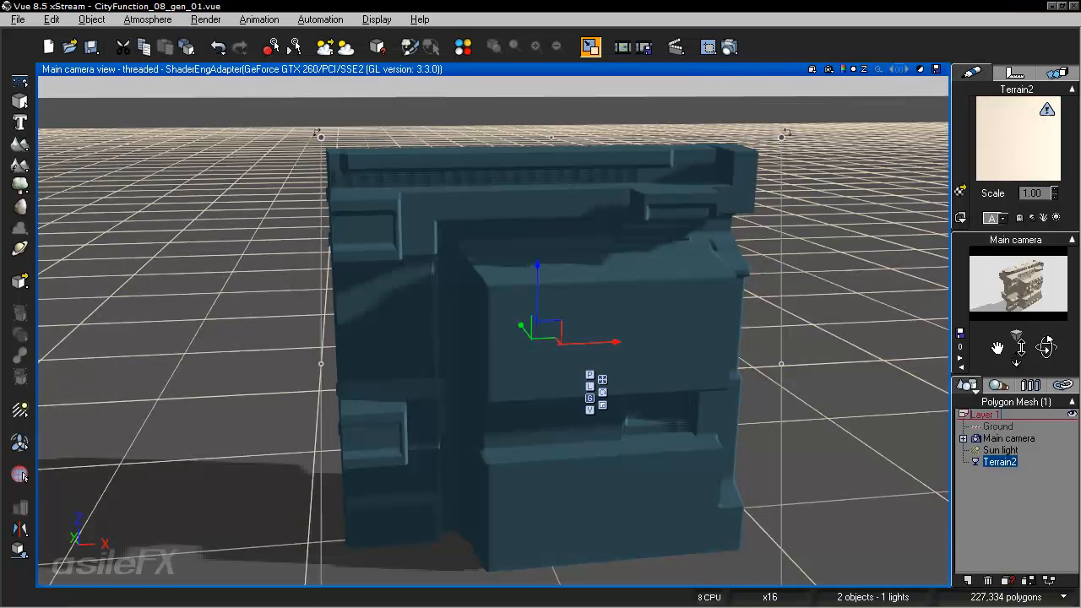
# Step: Turn the camera to a new angle, reopen the Default material's bump function and select the Square stones node
pyautogui.moveTo(1048, 348); pyautogui.dragTo(1029, 301)
pyautogui.rightClick(1031, 131)
pyautogui.click(963, 137)
pyautogui.rightClick(474, 373)
pyautogui.click(496, 379)
pyautogui.click(305, 201)
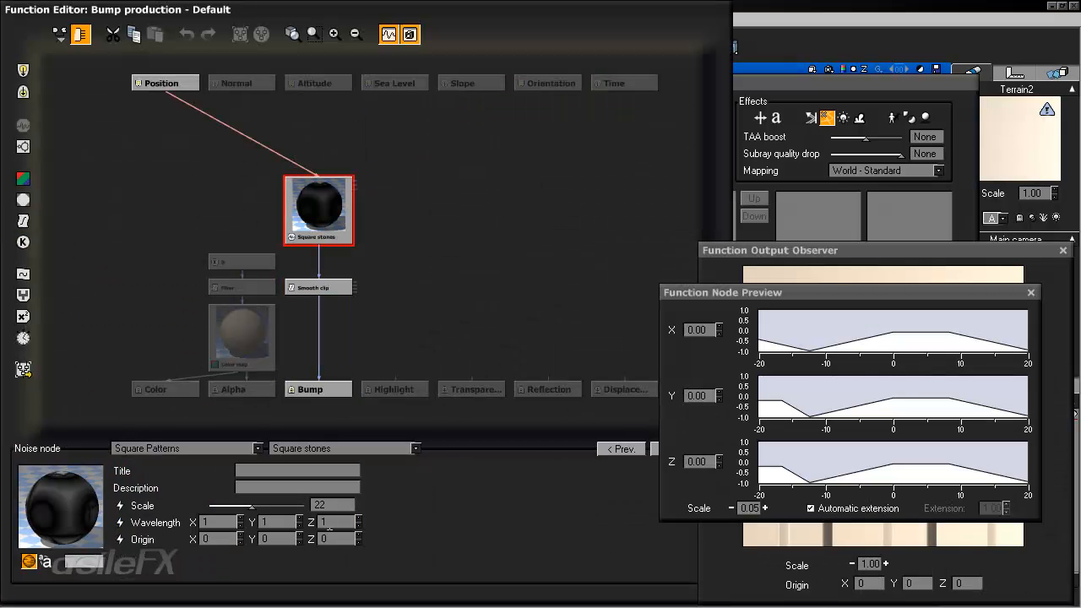
# Step: Set the Square stones node's X and Y wavelengths to 0, accept the function and test-render the structure
pyautogui.doubleClick(218, 522)
pyautogui.write('0')
pyautogui.doubleClick(285, 523)
pyautogui.write('0')
pyautogui.press('Return')
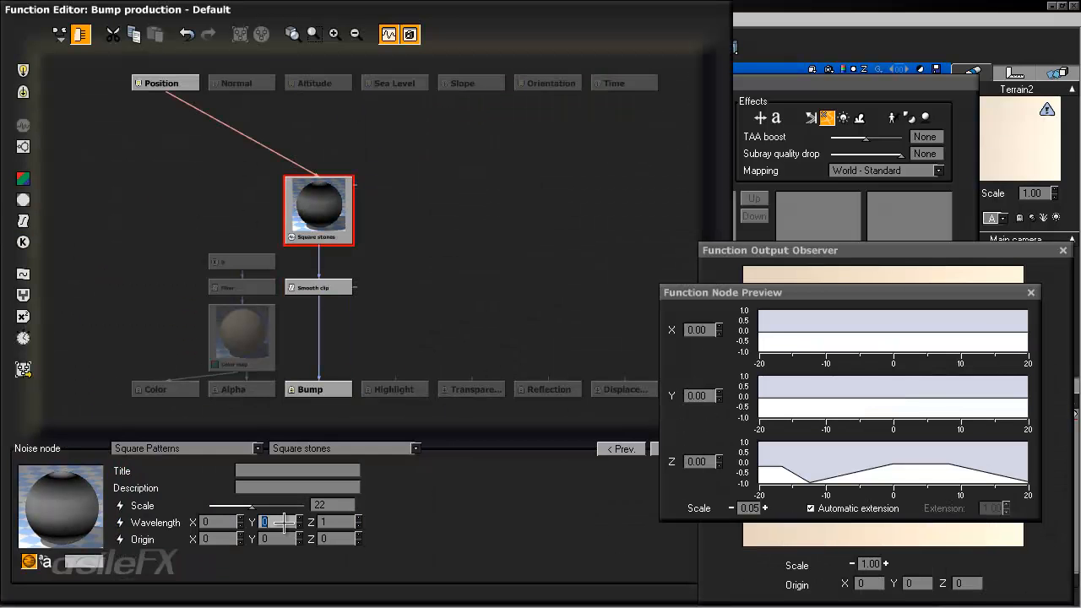
pyautogui.doubleClick(219, 523)
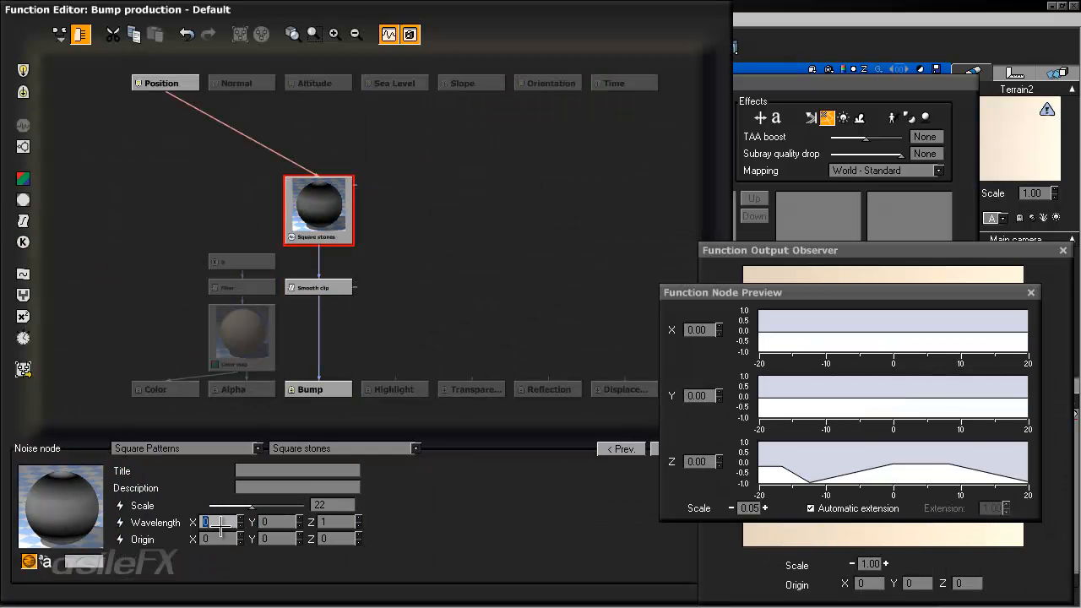
pyautogui.doubleClick(276, 520)
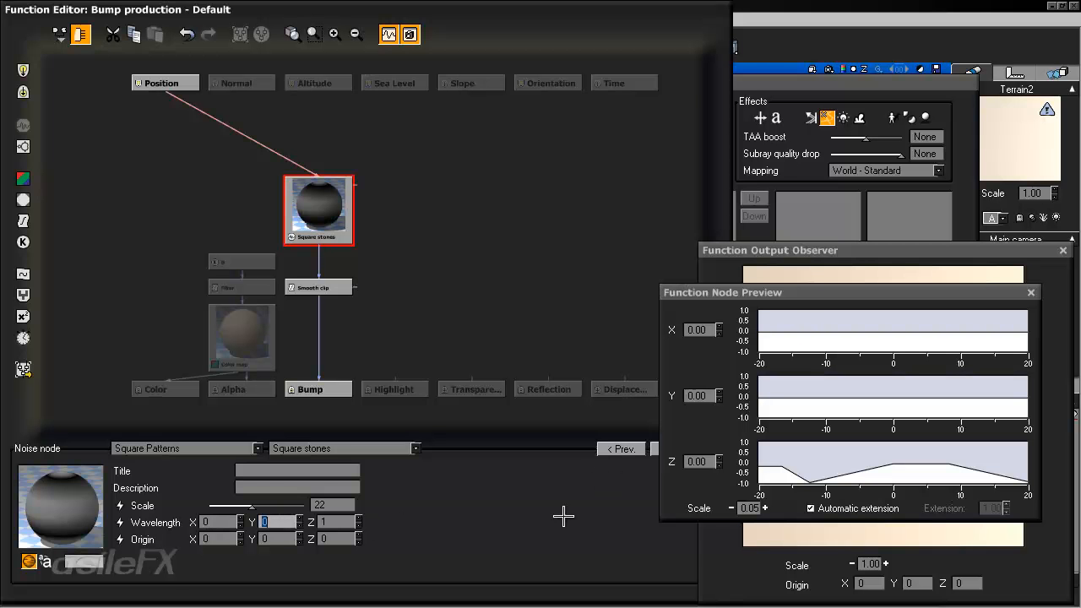
pyautogui.moveTo(562, 523); pyautogui.dragTo(402, 513)
pyautogui.click(562, 454)
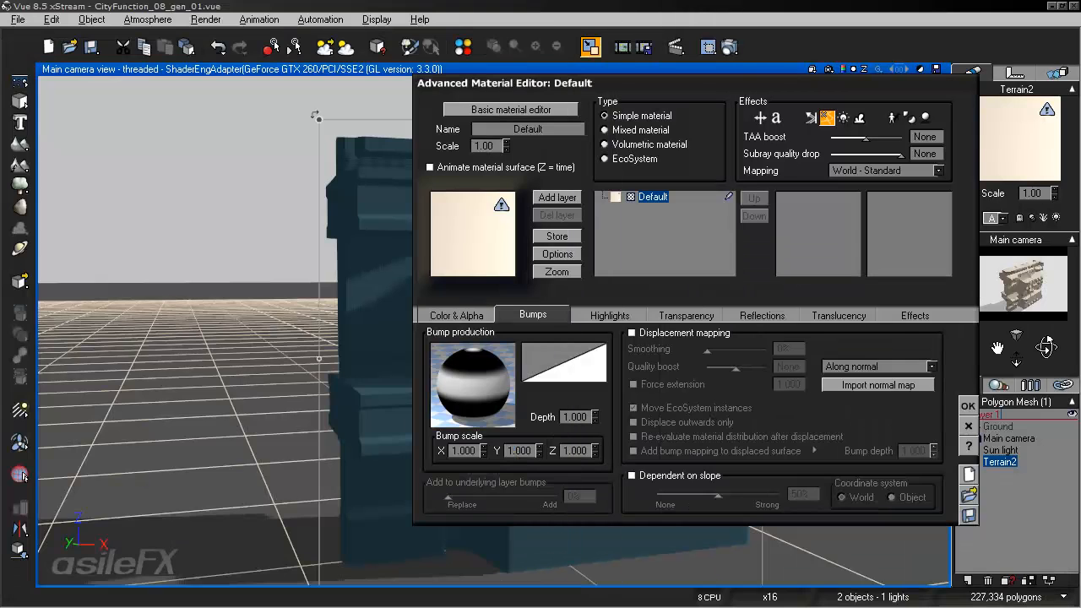
pyautogui.click(731, 43)
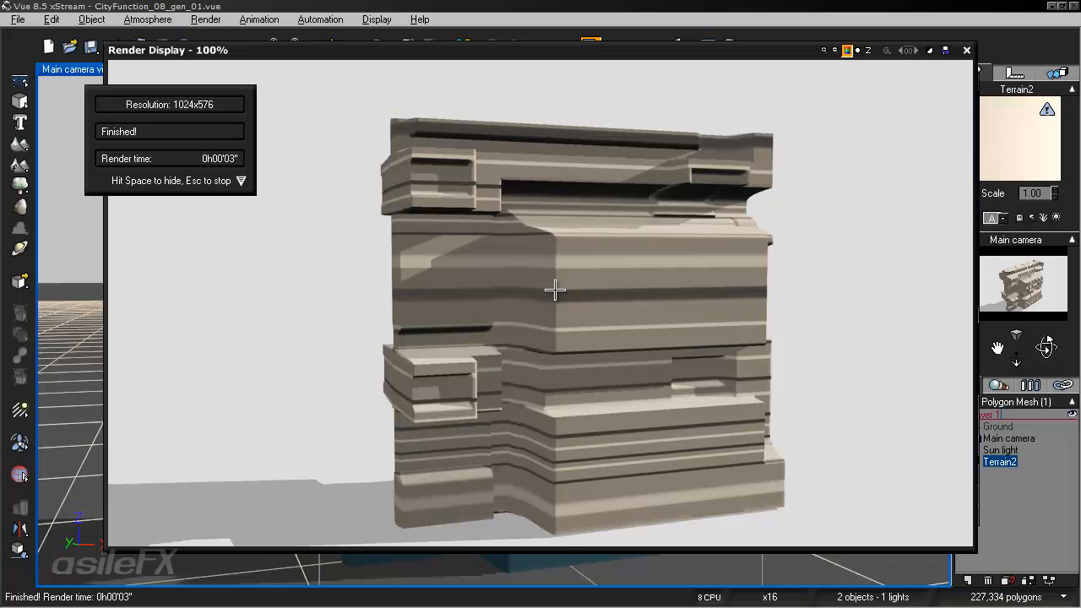
pyautogui.click(967, 50)
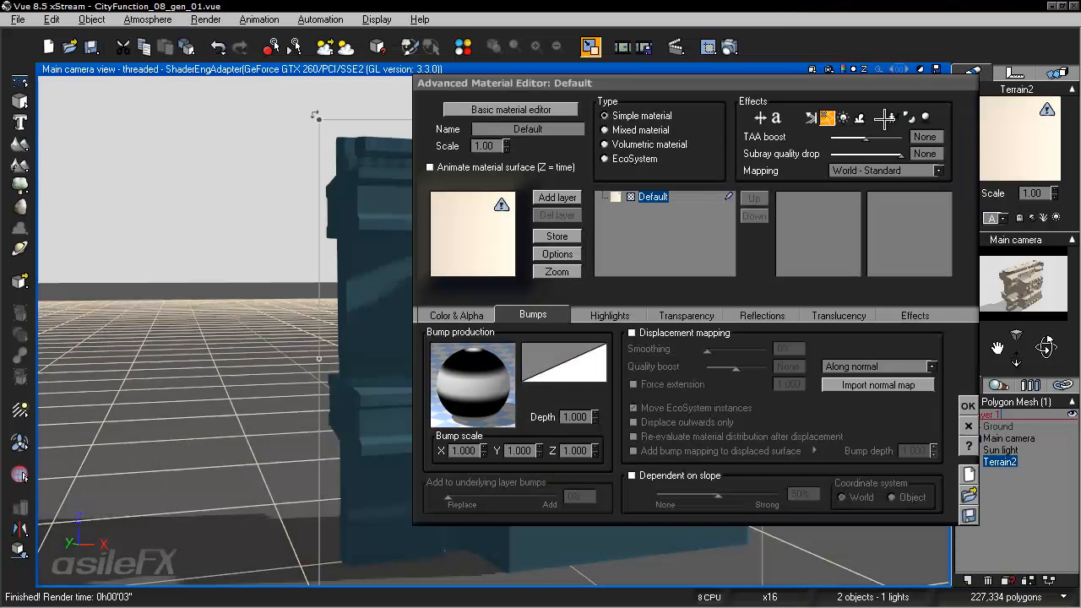
# Step: Enable displacement mapping on the Default material and render the structure to check it
pyautogui.click(672, 334)
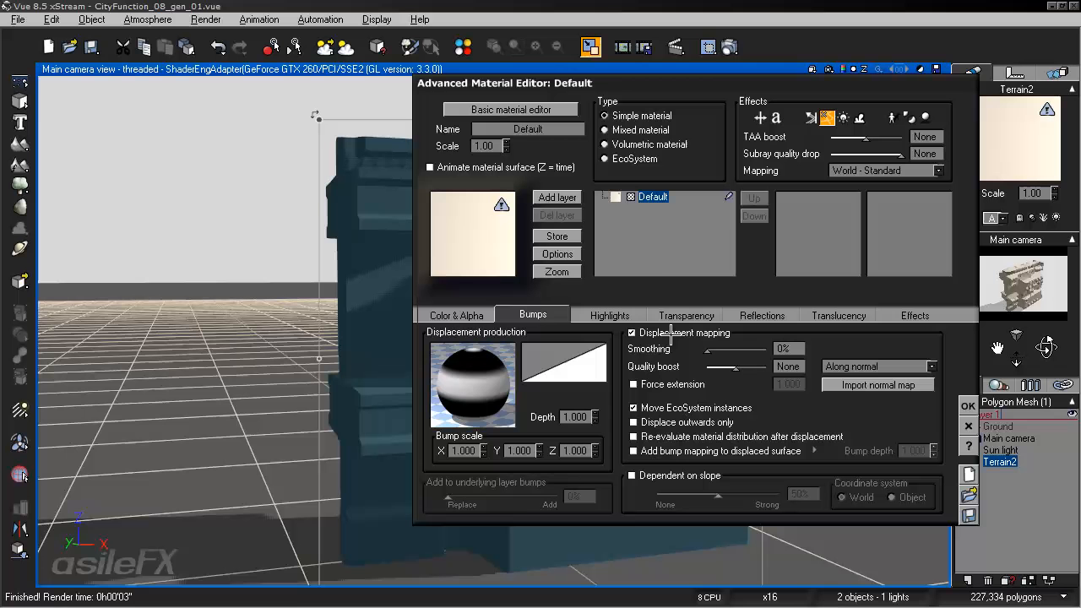
pyautogui.click(726, 47)
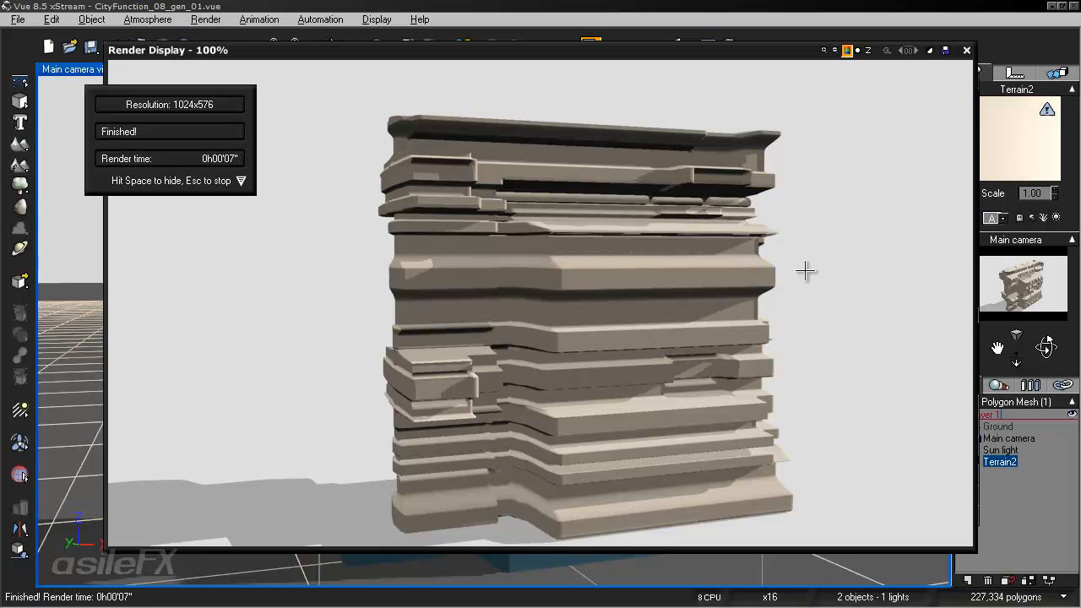
pyautogui.click(967, 49)
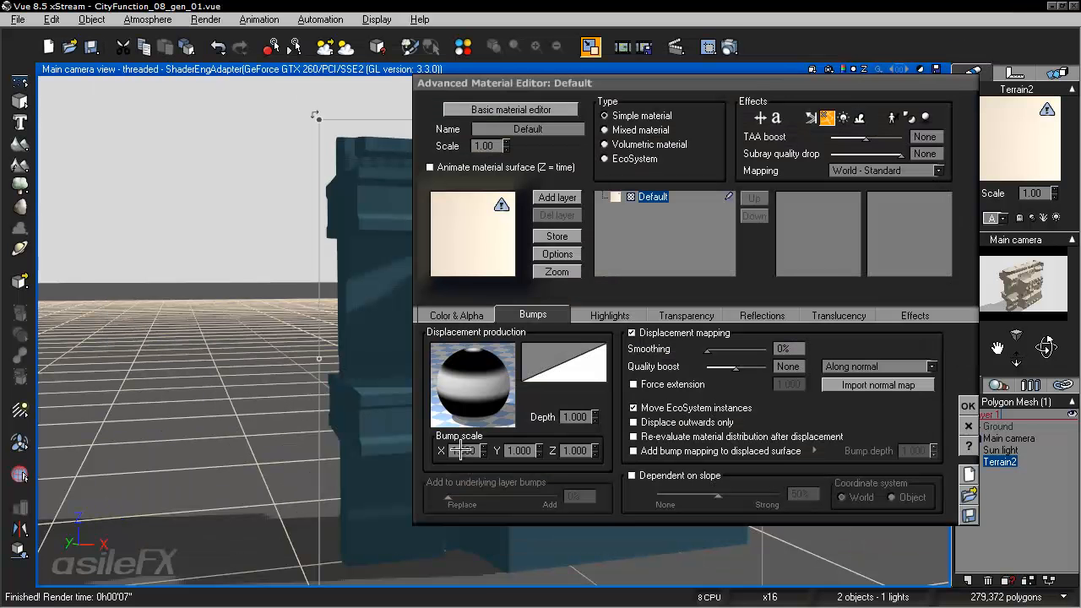
# Step: Set the displacement depth to 0.5 and the Smooth clip node's contrast to 5 in the displacement function
pyautogui.doubleClick(583, 416)
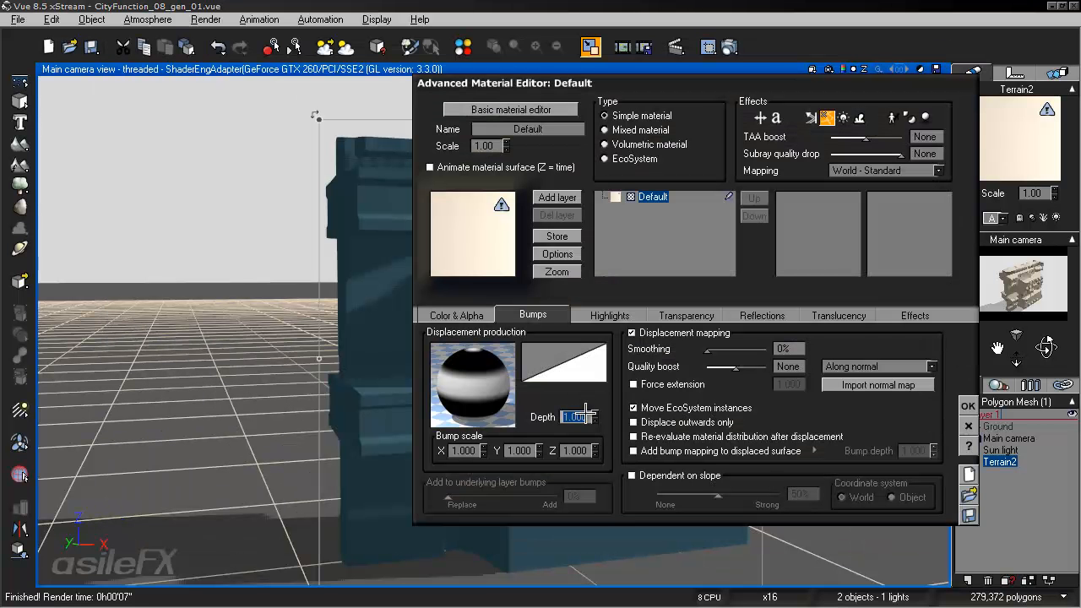
pyautogui.rightClick(497, 369)
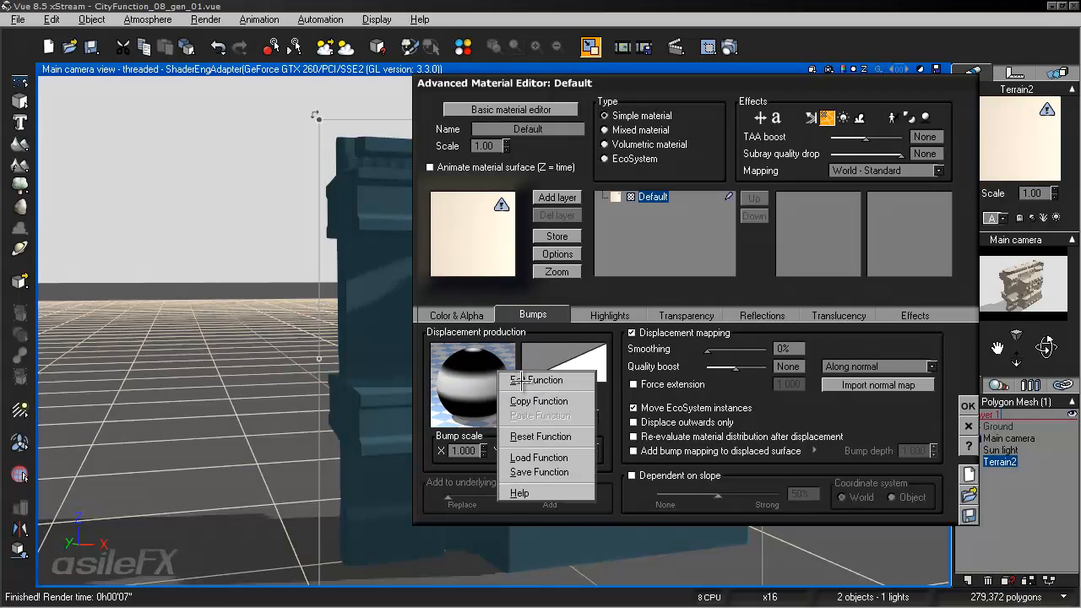
pyautogui.click(519, 376)
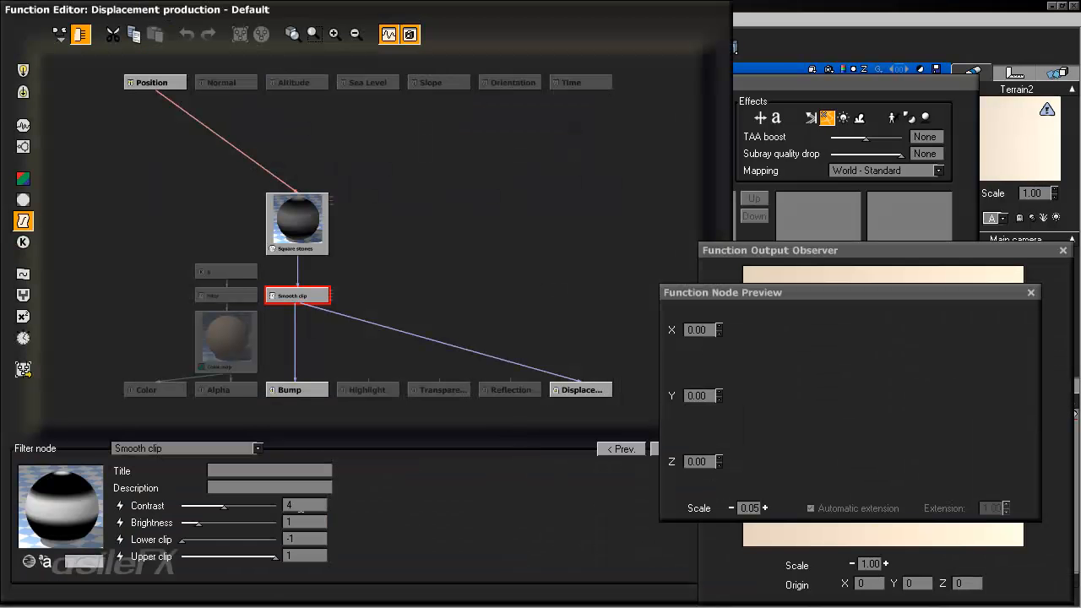
pyautogui.doubleClick(300, 507)
pyautogui.write('5')
pyautogui.press('Return')
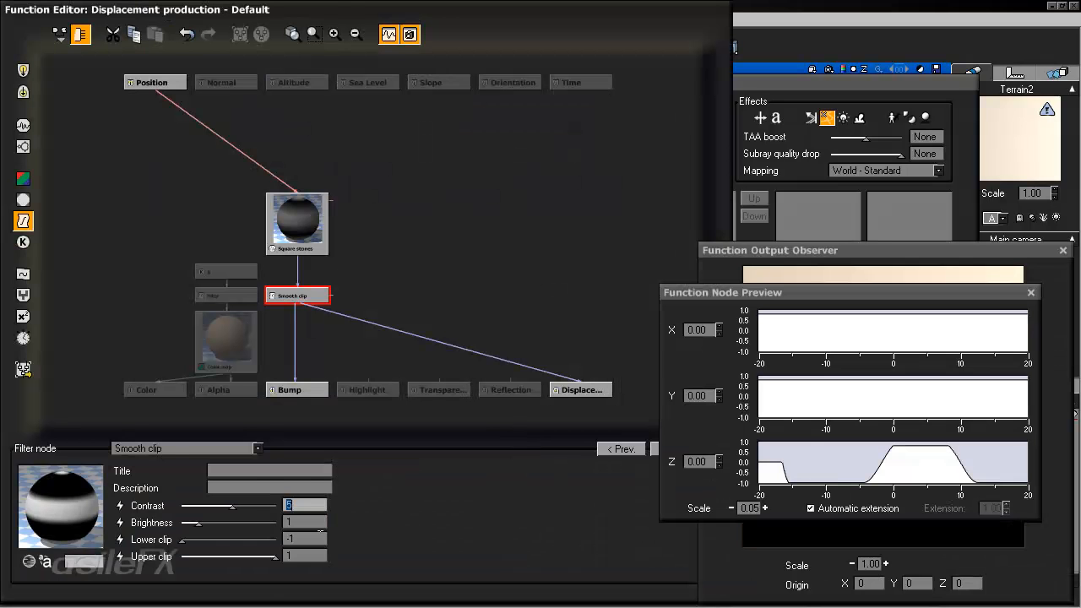
# Step: Set the Square stones node's scale to 30, accept the function and test-render the displaced structure
pyautogui.click(295, 247)
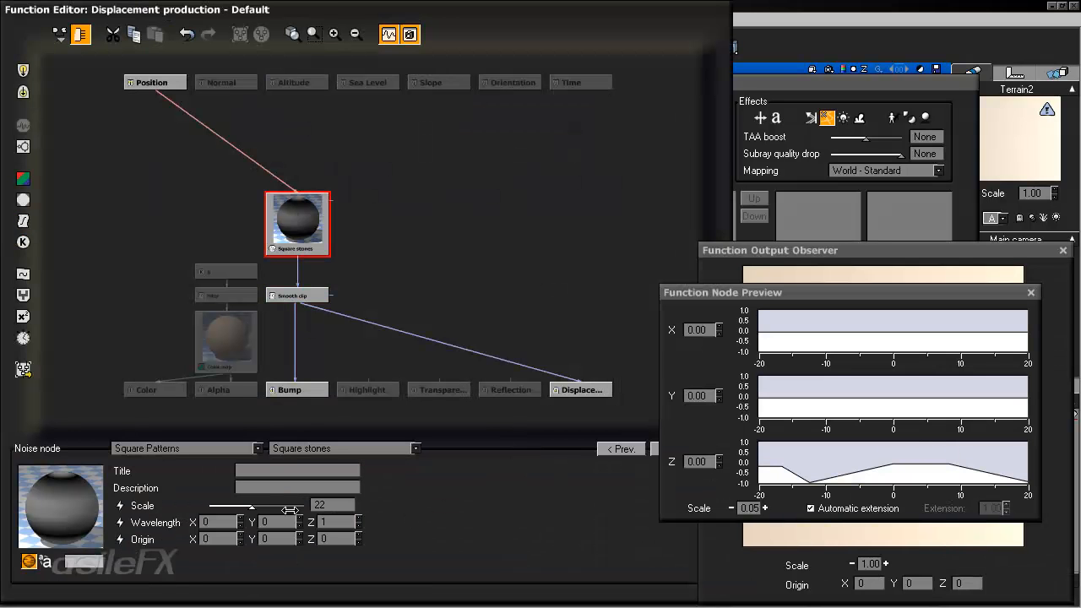
pyautogui.doubleClick(338, 504)
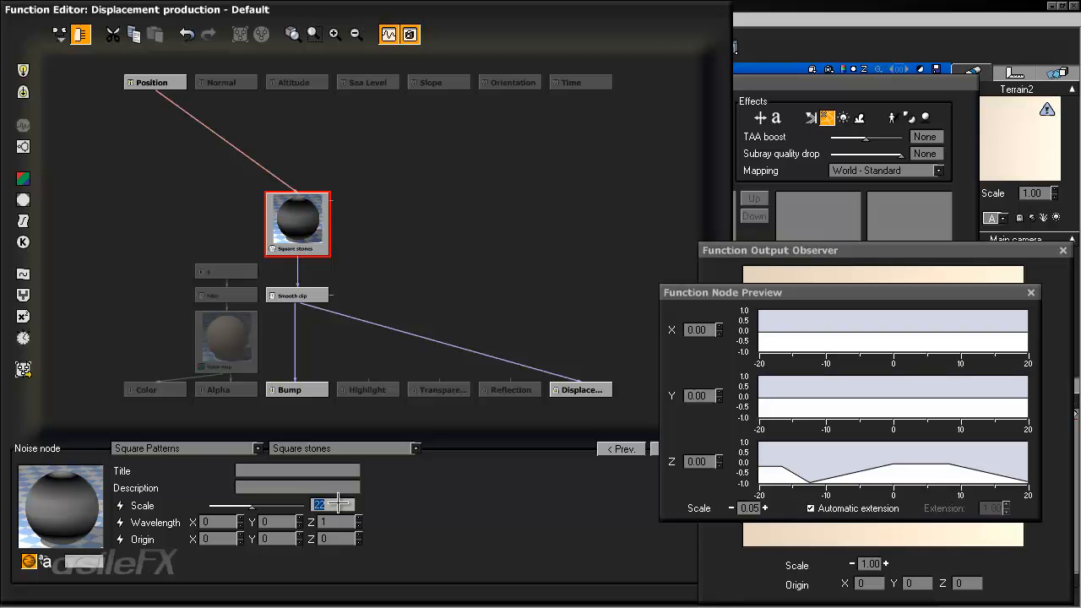
pyautogui.write('30')
pyautogui.press('Return')
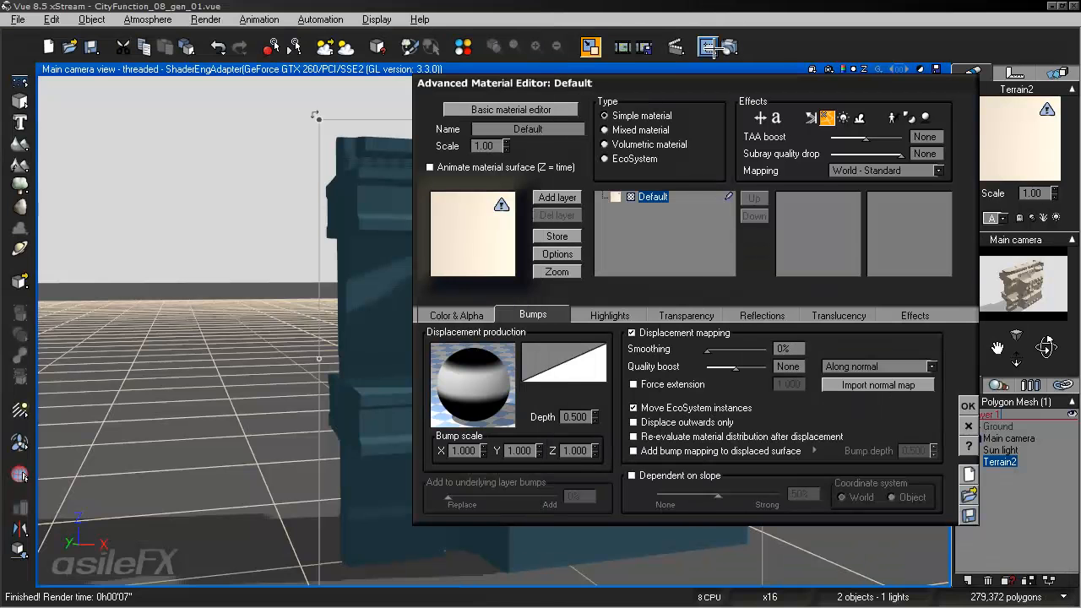
pyautogui.click(729, 48)
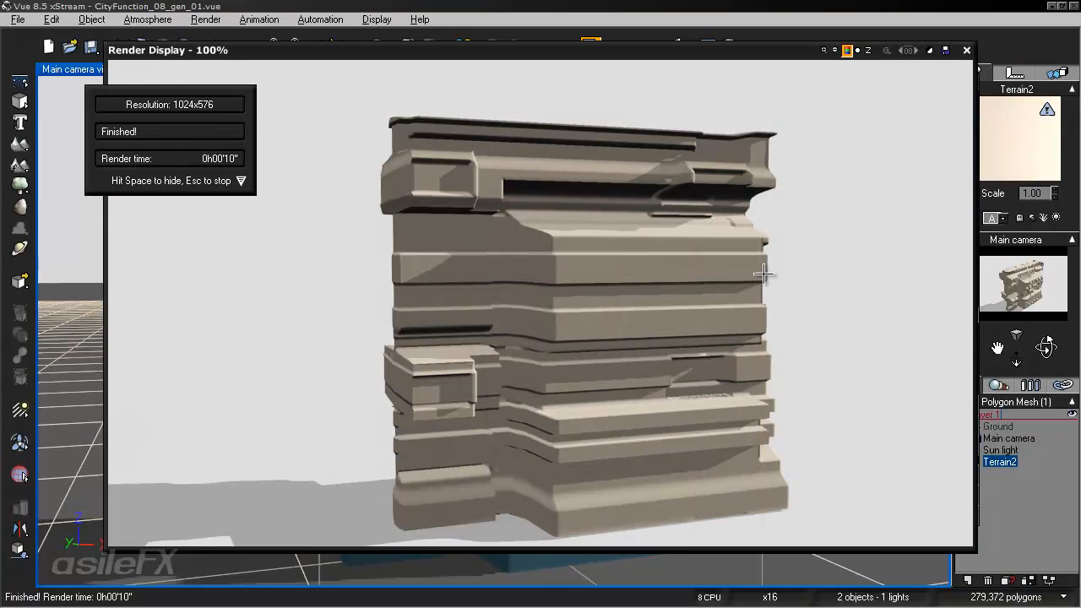
pyautogui.click(967, 50)
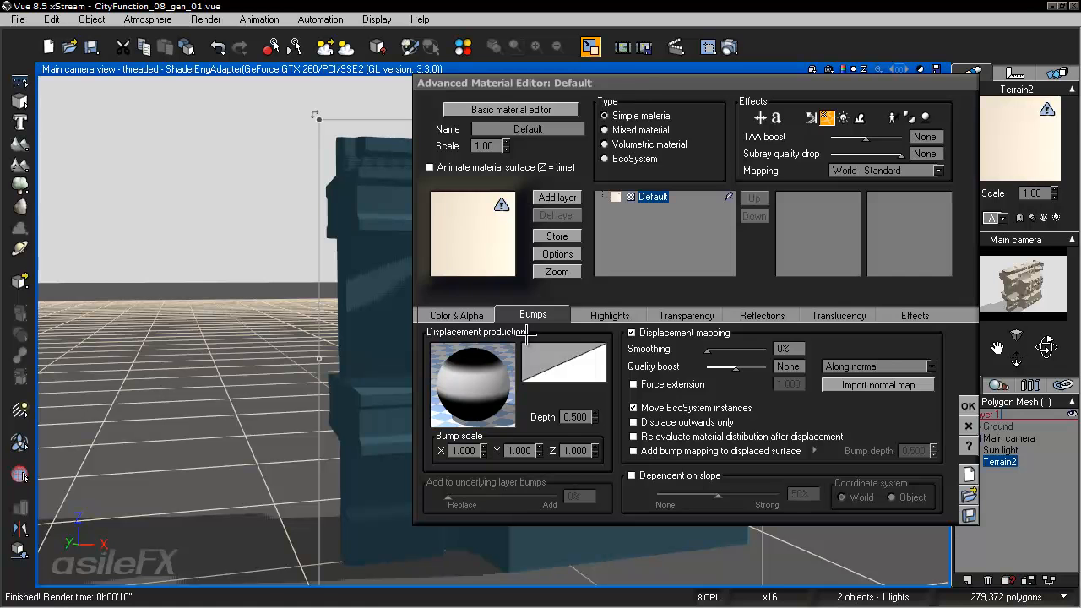
# Step: Move the material editor lower, reopen the displacement function and set the Square stones node's Z origin to -5
pyautogui.moveTo(642, 84); pyautogui.dragTo(623, 160)
pyautogui.rightClick(461, 448)
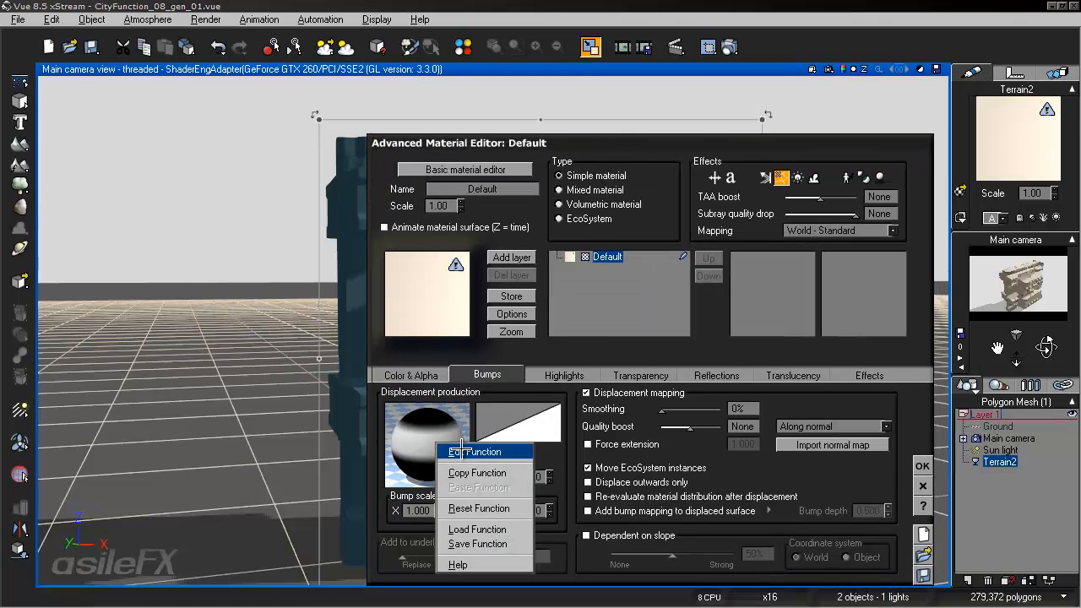
pyautogui.click(473, 452)
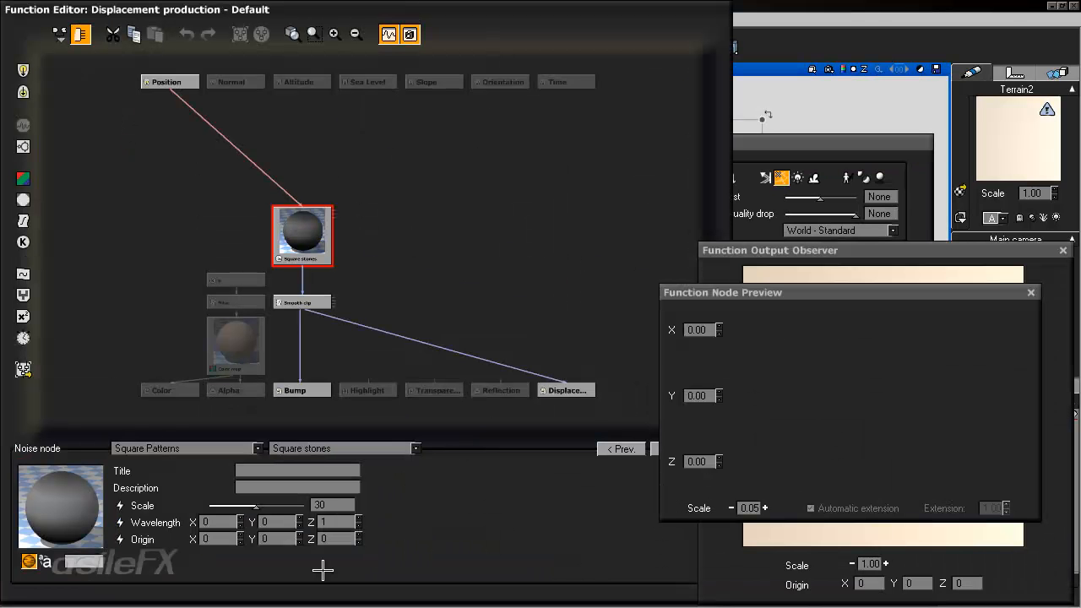
pyautogui.click(335, 539)
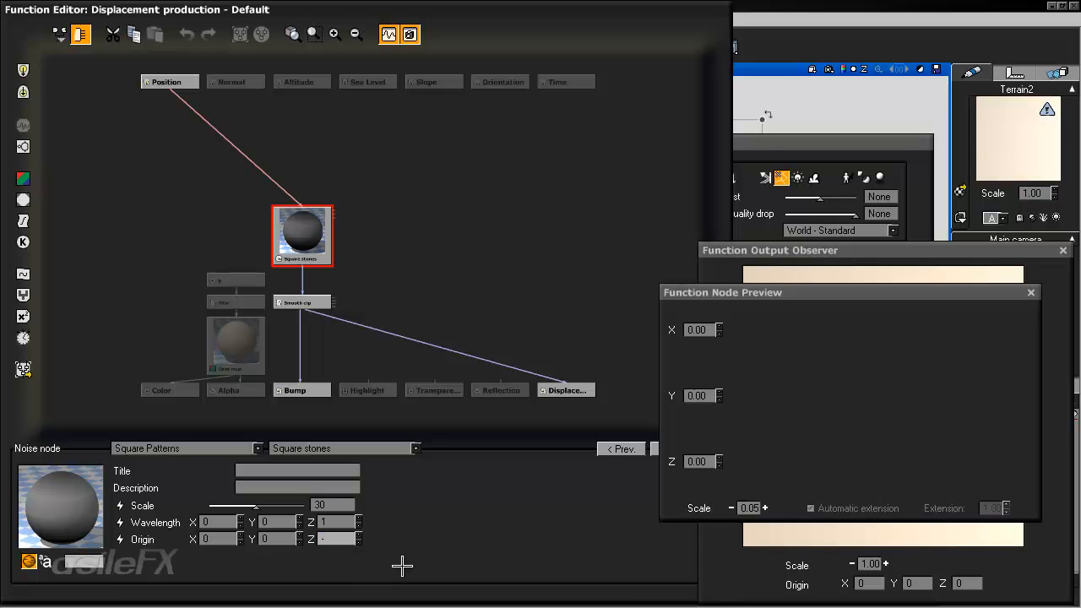
pyautogui.write('-5')
pyautogui.press('Return')
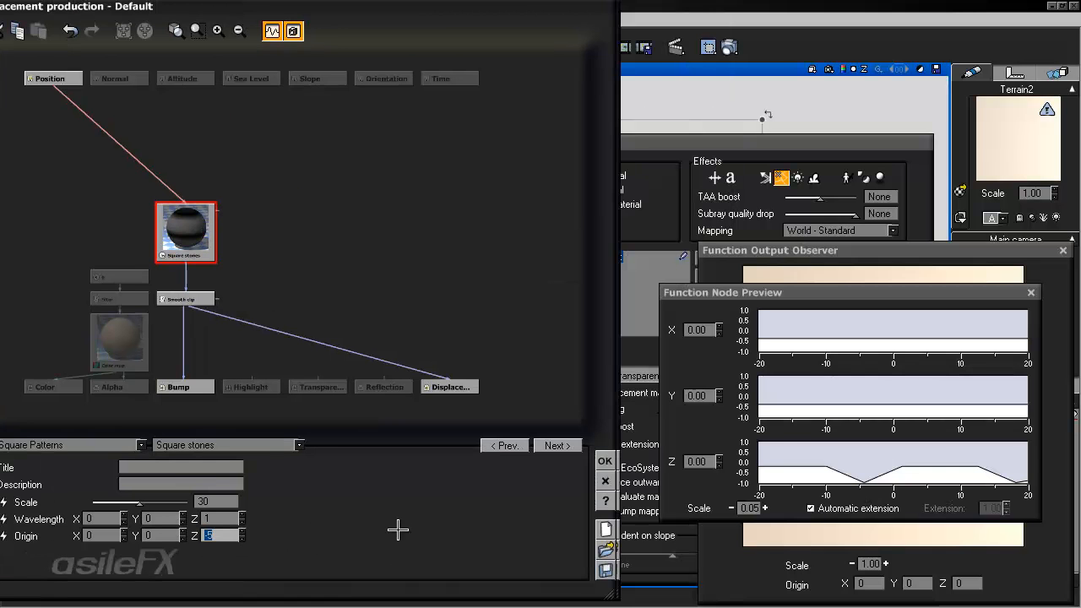
# Step: Accept the displacement function and the Default material changes, and test-render the structure
pyautogui.click(590, 459)
pyautogui.click(922, 465)
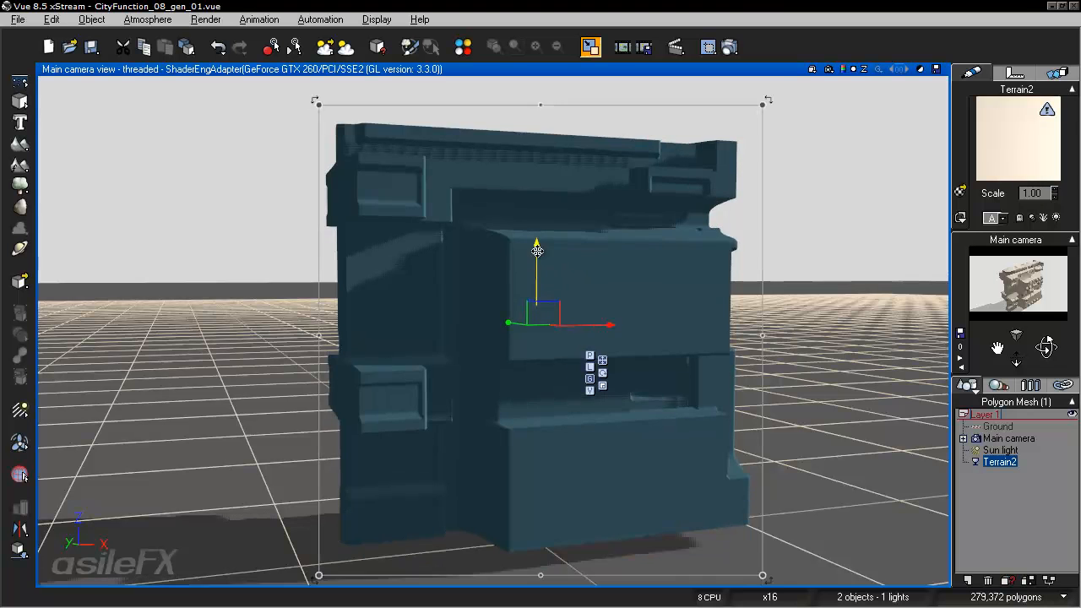
pyautogui.click(989, 504)
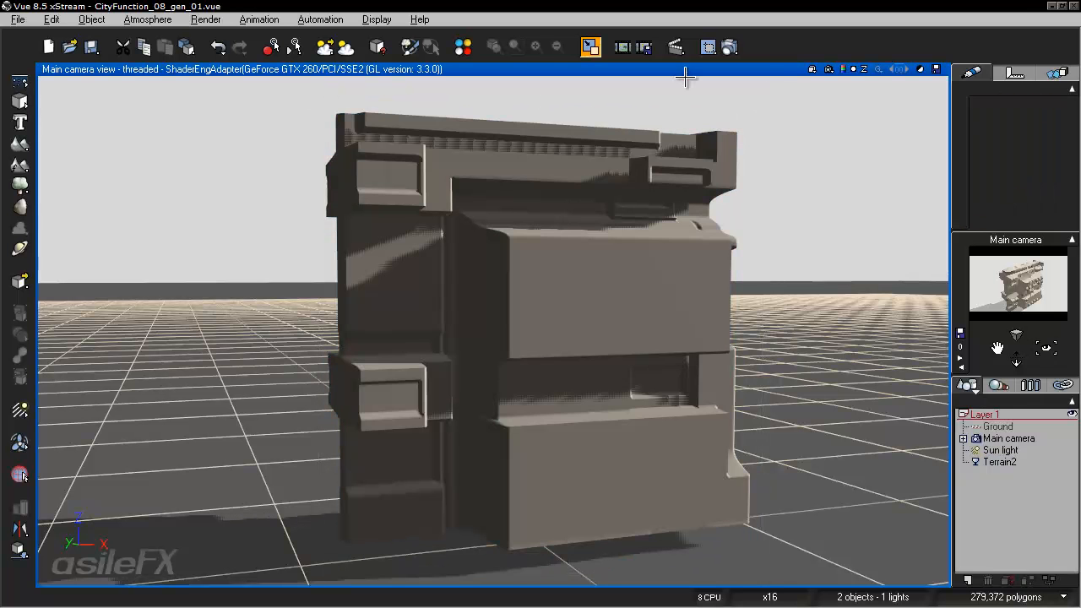
pyautogui.click(728, 48)
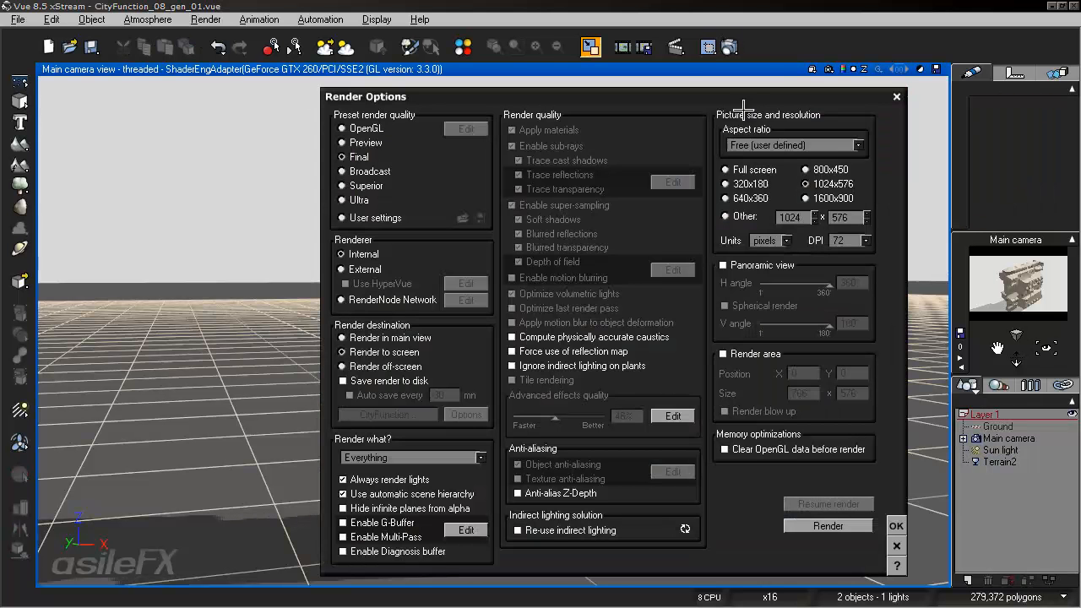
pyautogui.click(828, 525)
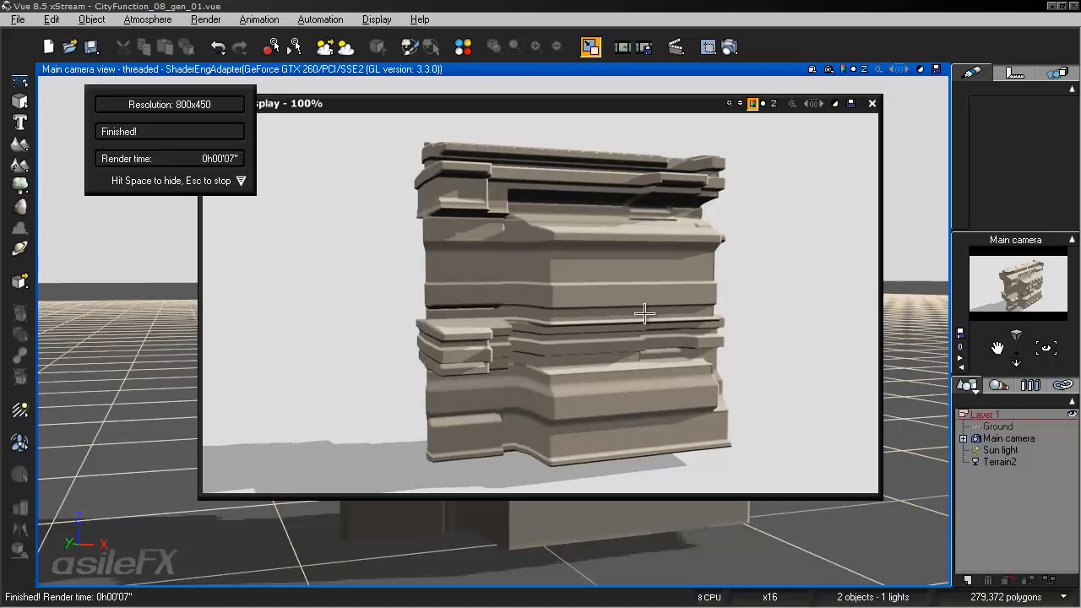
pyautogui.click(872, 103)
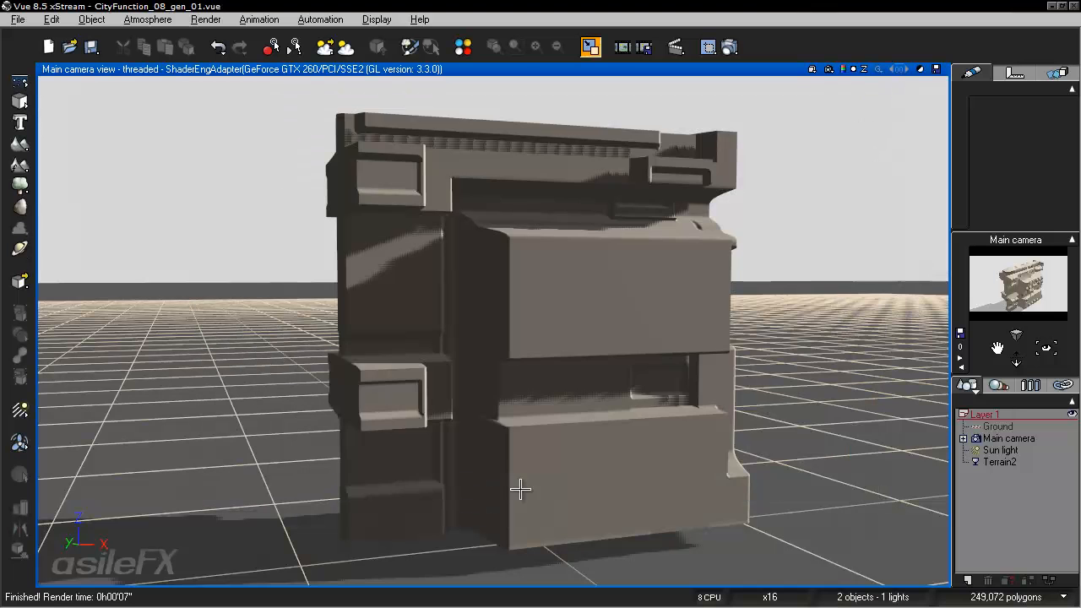
pyautogui.click(578, 267)
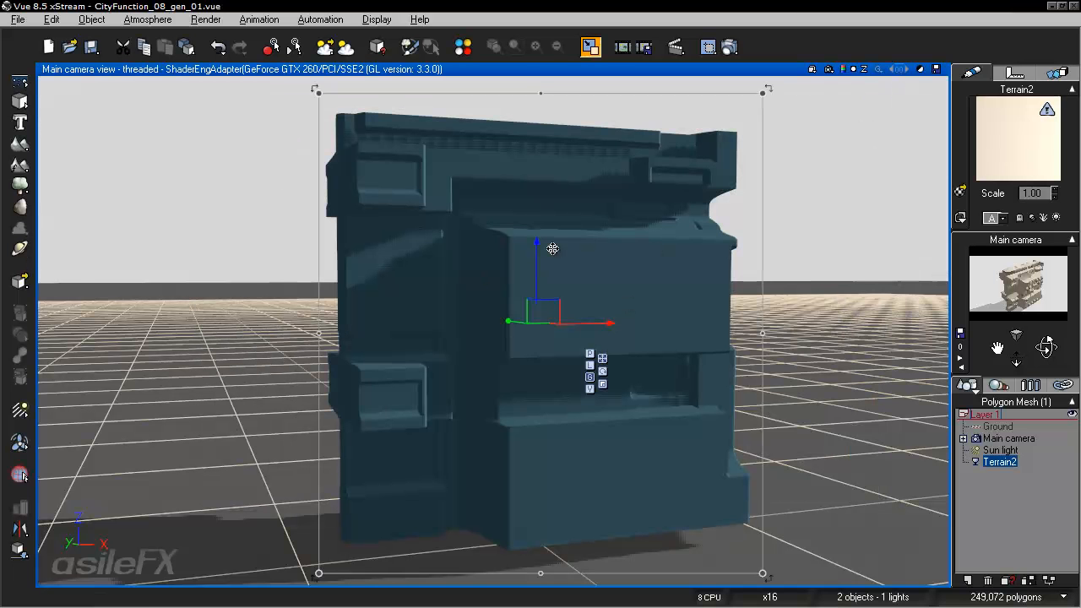
pyautogui.rightClick(596, 240)
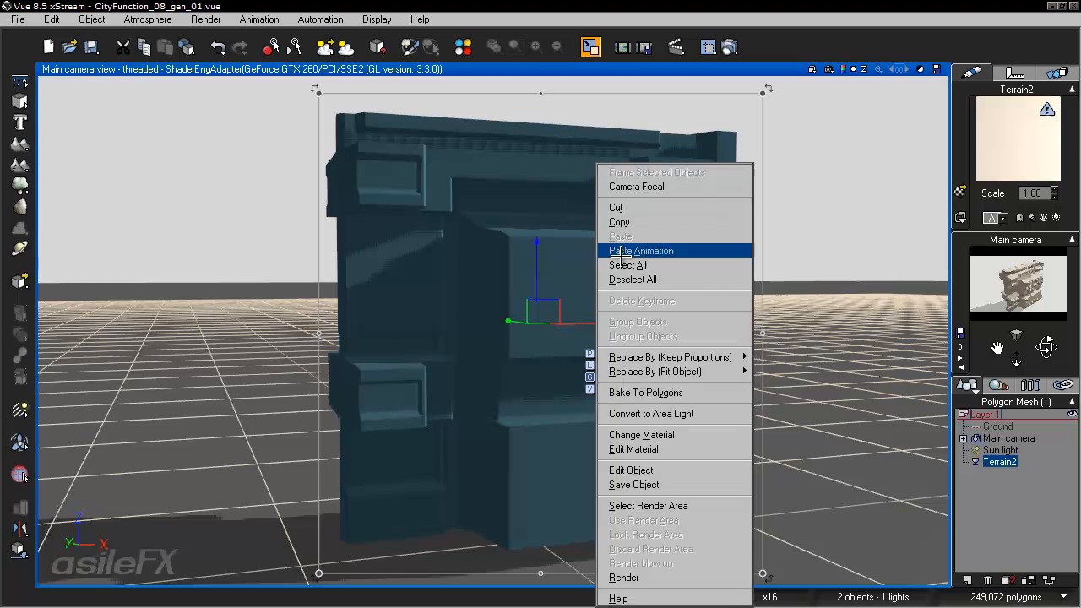
pyautogui.click(671, 393)
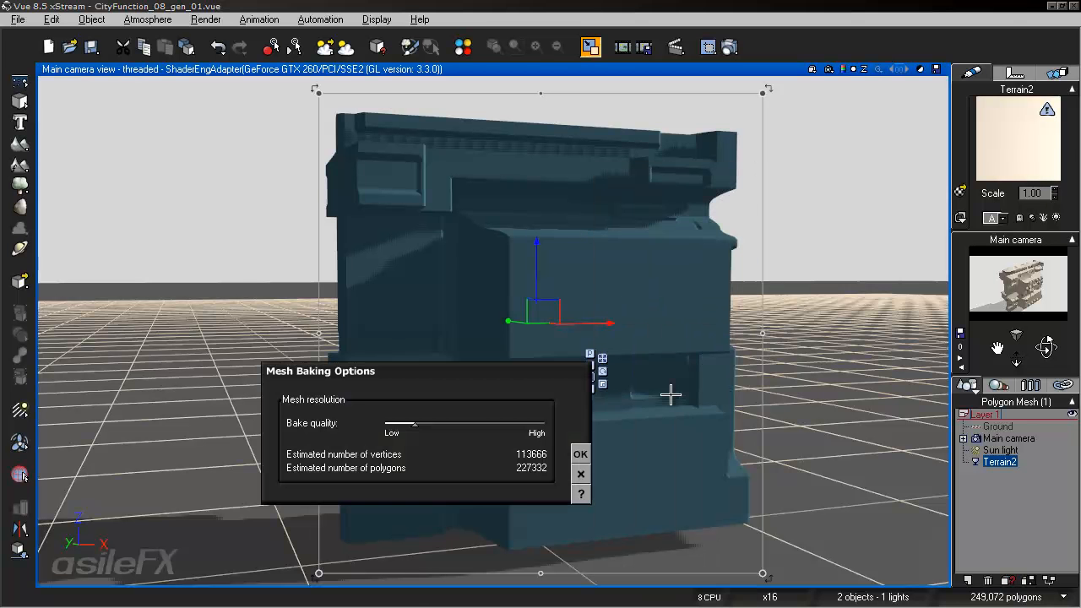
pyautogui.moveTo(415, 425); pyautogui.dragTo(443, 429)
pyautogui.click(585, 474)
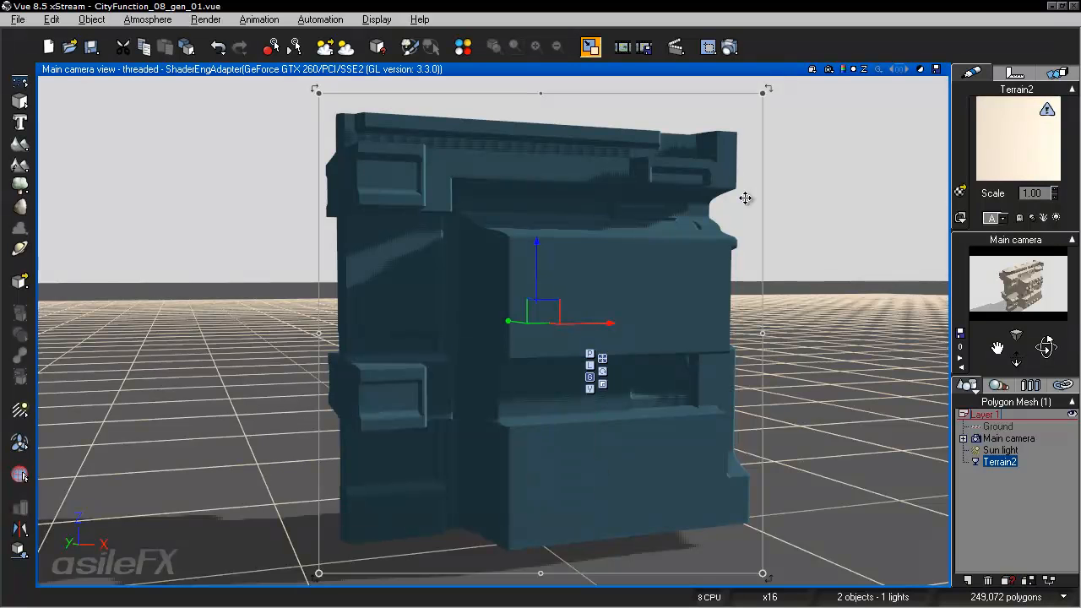
# Step: Review the Default material's displacement quality settings and the polygon mesh options of Terrain2
pyautogui.rightClick(1036, 103)
pyautogui.click(965, 116)
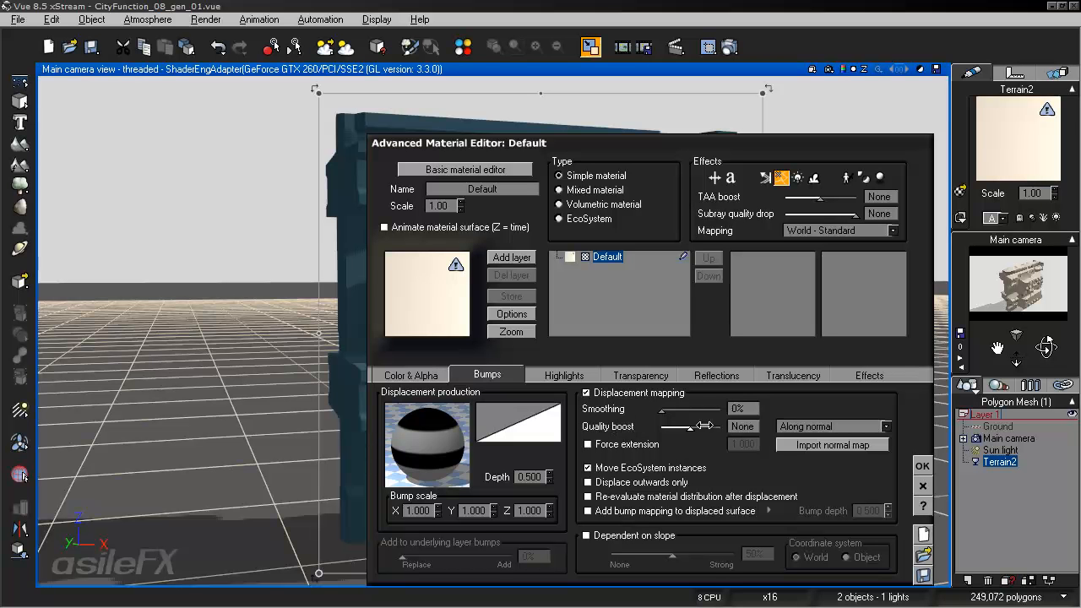
pyautogui.click(922, 466)
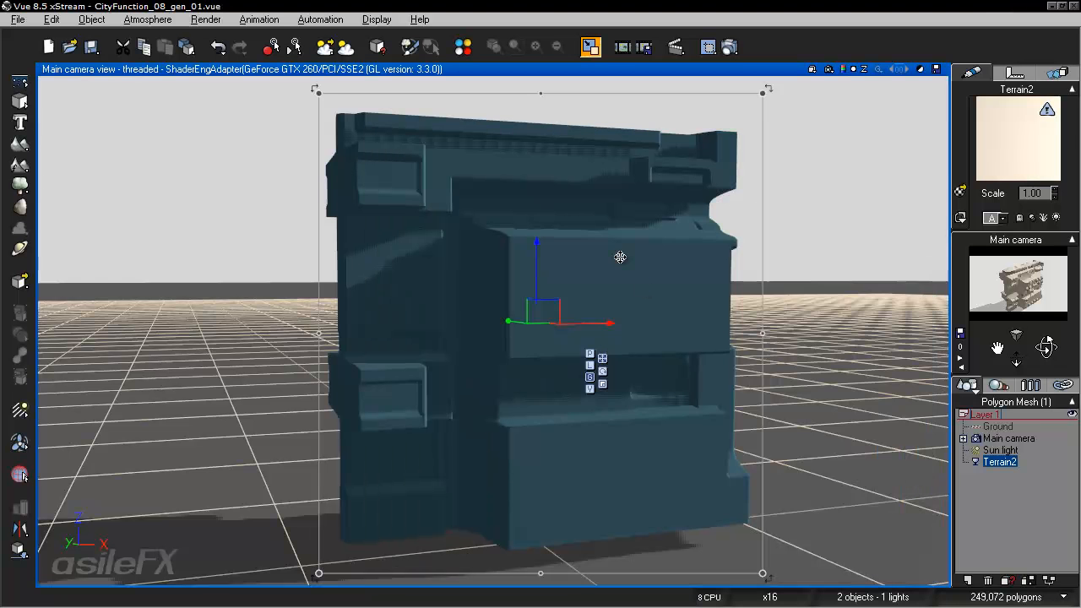
pyautogui.doubleClick(620, 257)
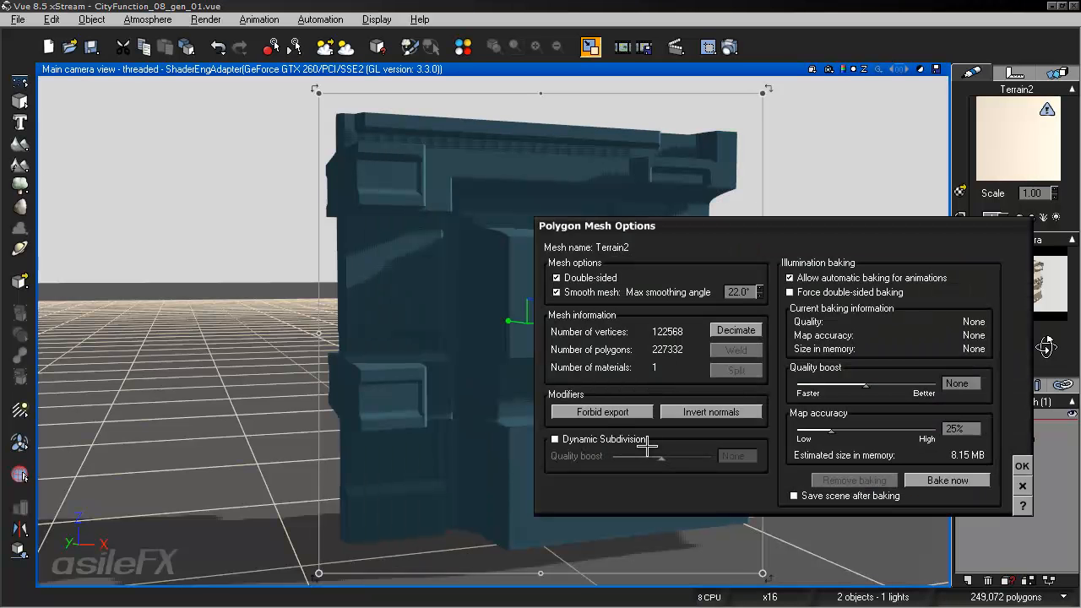
pyautogui.click(1021, 480)
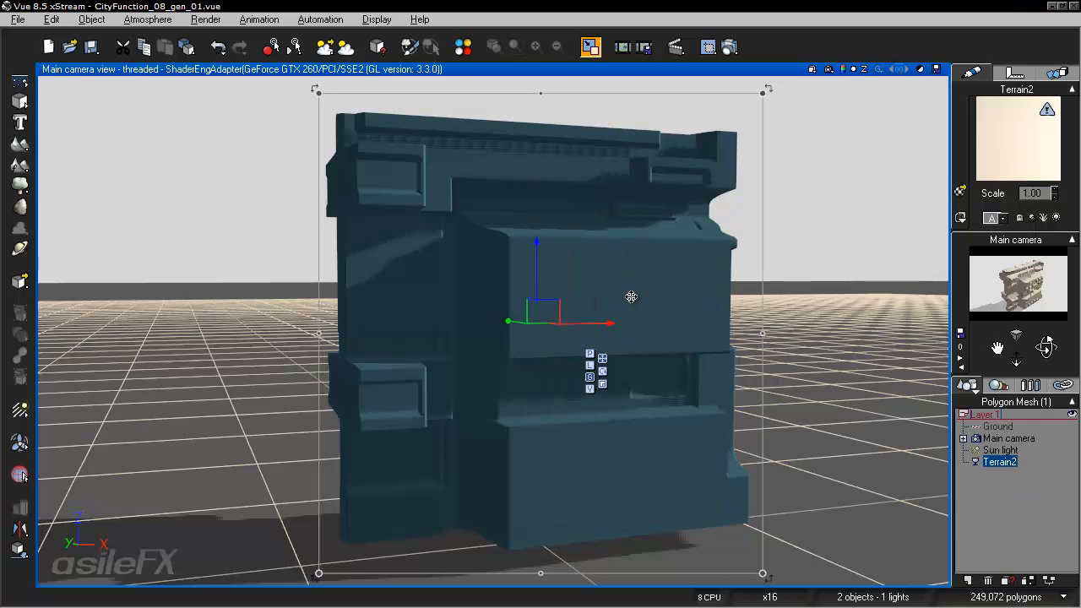
# Step: Bake the displaced Terrain2 structure to polygons and inspect the resulting geometry
pyautogui.rightClick(607, 207)
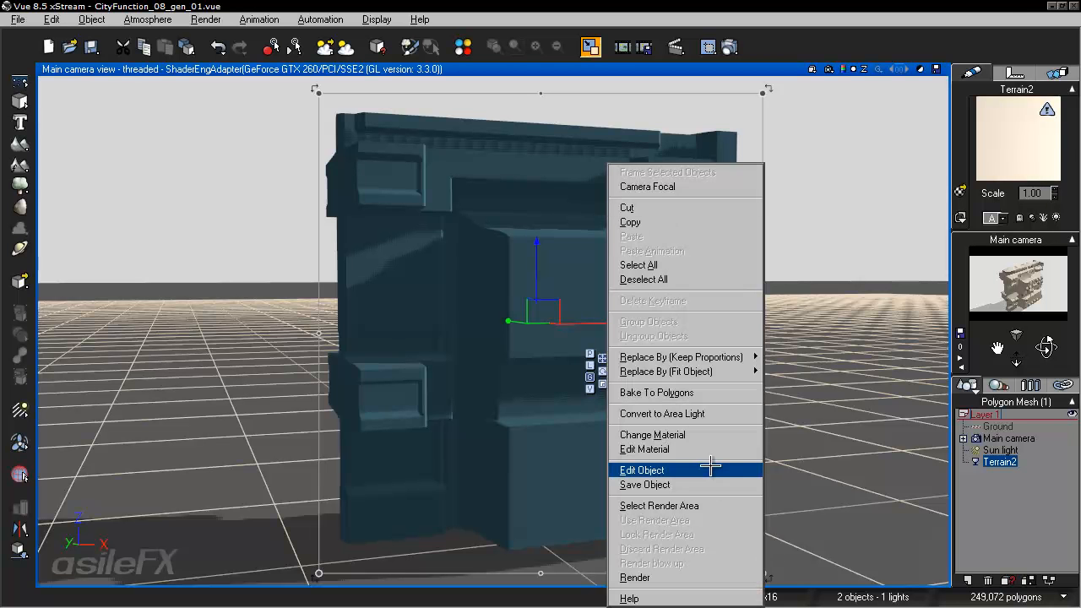
pyautogui.click(724, 392)
pyautogui.moveTo(423, 417); pyautogui.dragTo(452, 423)
pyautogui.click(580, 454)
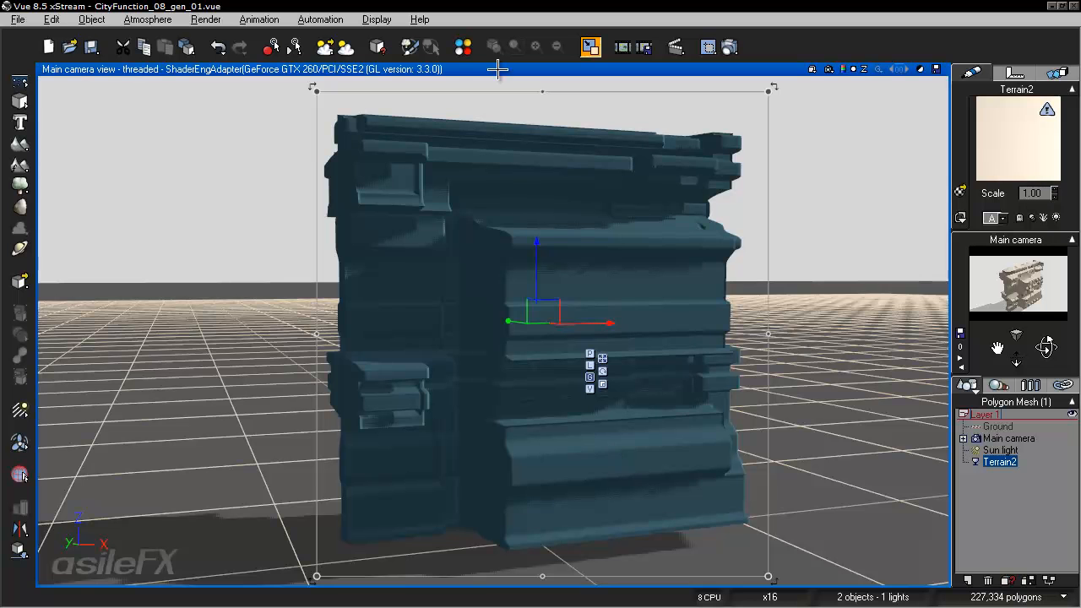
pyautogui.moveTo(1047, 347); pyautogui.dragTo(1037, 355)
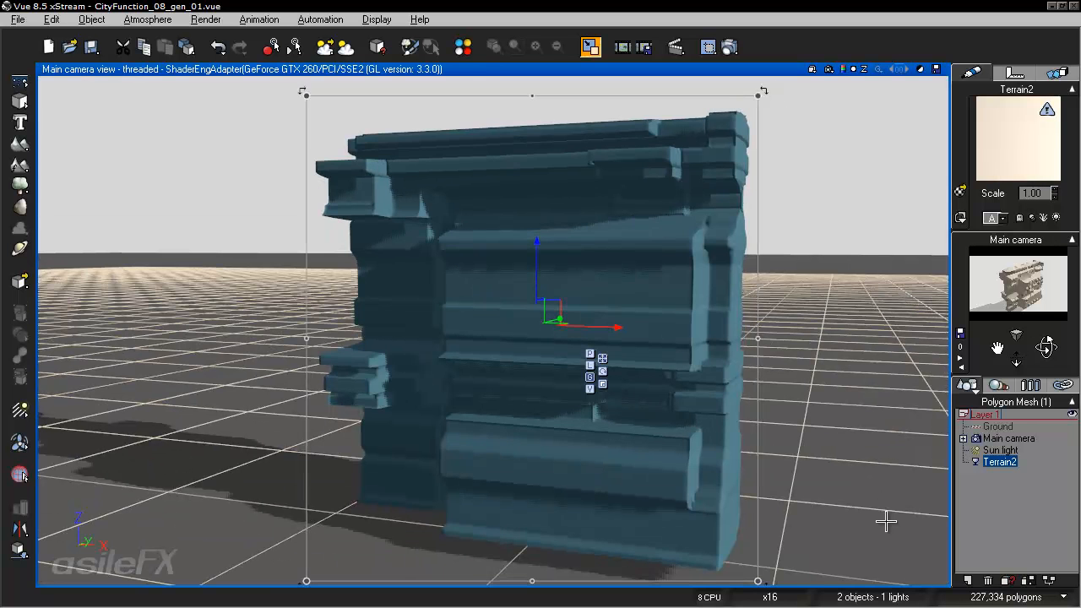
pyautogui.click(984, 495)
pyautogui.moveTo(549, 296); pyautogui.dragTo(571, 314, button='middle')
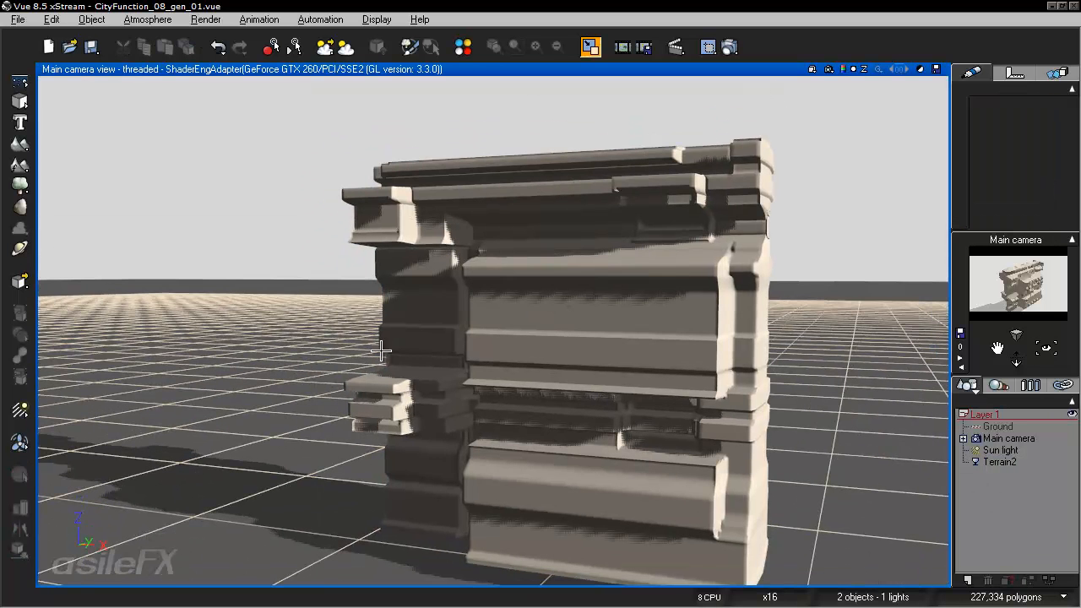
# Step: Check the baked structure's bump settings and bump function in the Default material, then close both without changes
pyautogui.click(1001, 463)
pyautogui.rightClick(1010, 118)
pyautogui.click(988, 123)
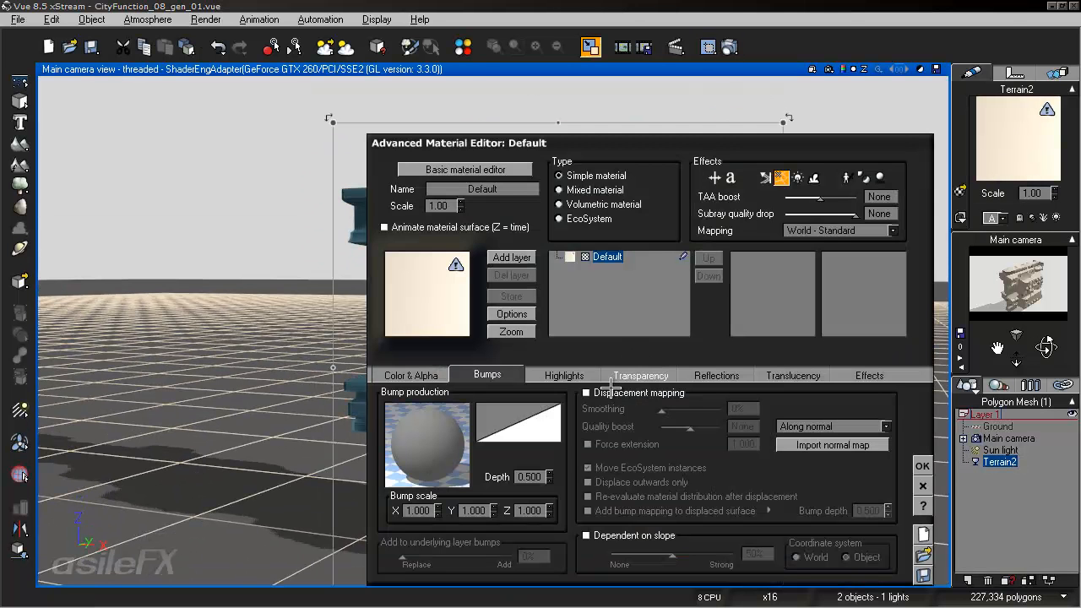
pyautogui.rightClick(448, 436)
pyautogui.click(481, 447)
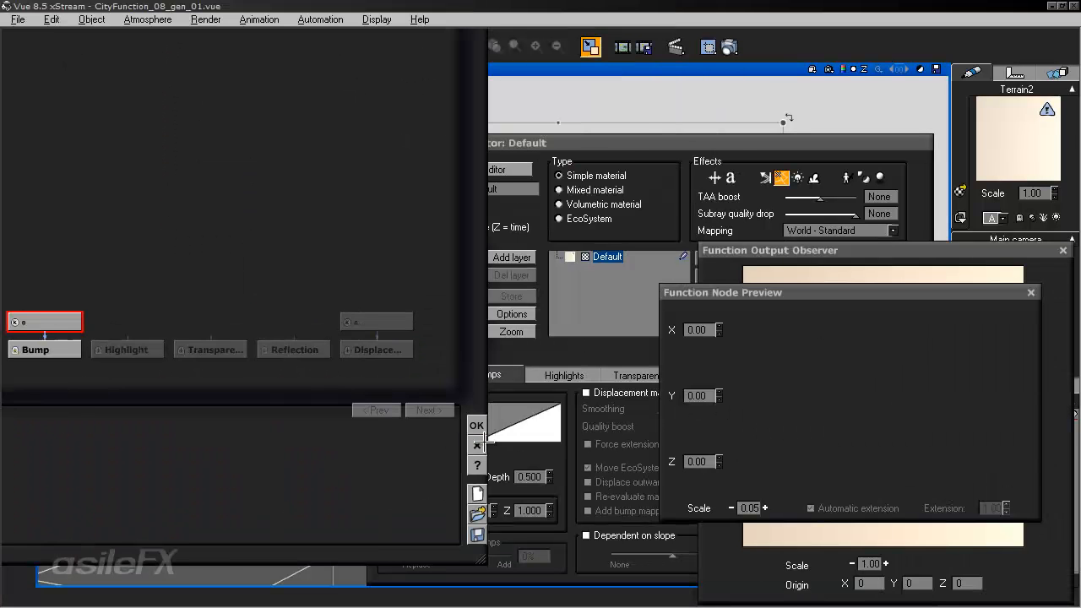
pyautogui.click(477, 445)
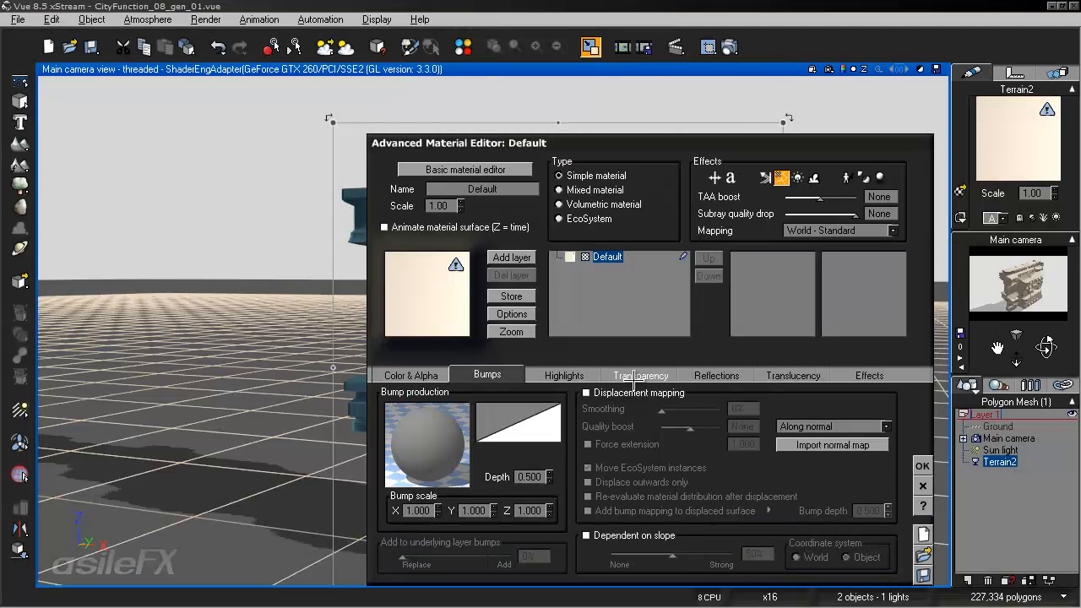
pyautogui.click(922, 488)
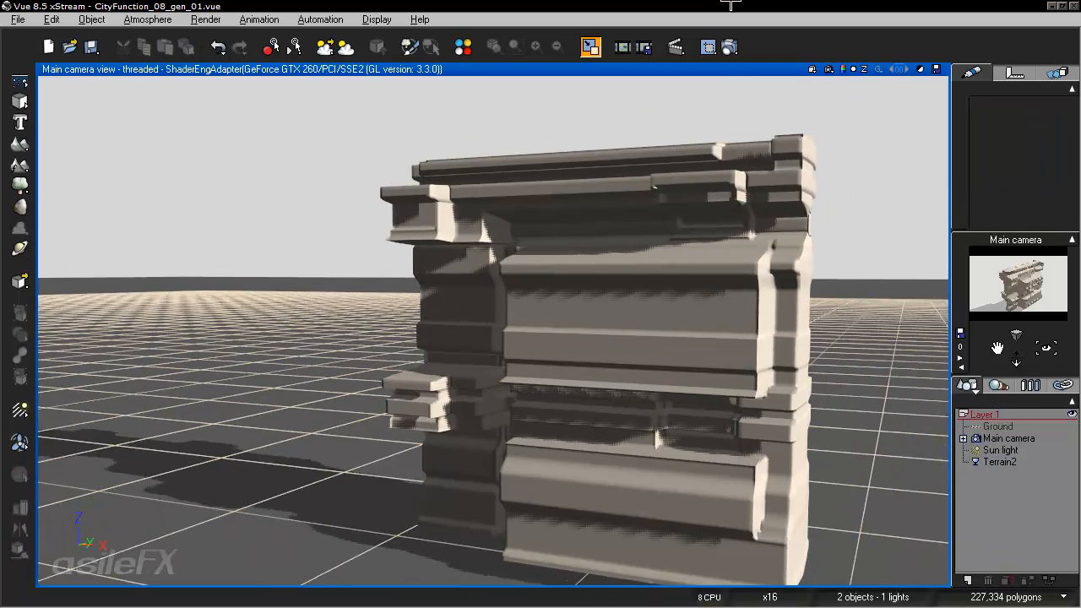
# Step: Render the baked structure from its current angle and again from the front
pyautogui.click(730, 47)
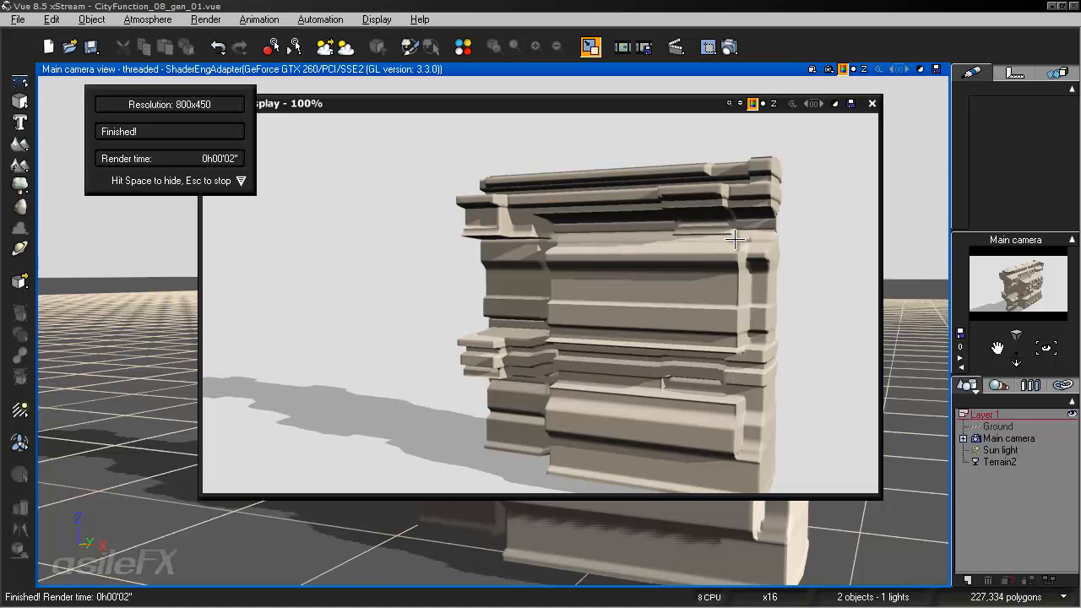
pyautogui.click(871, 103)
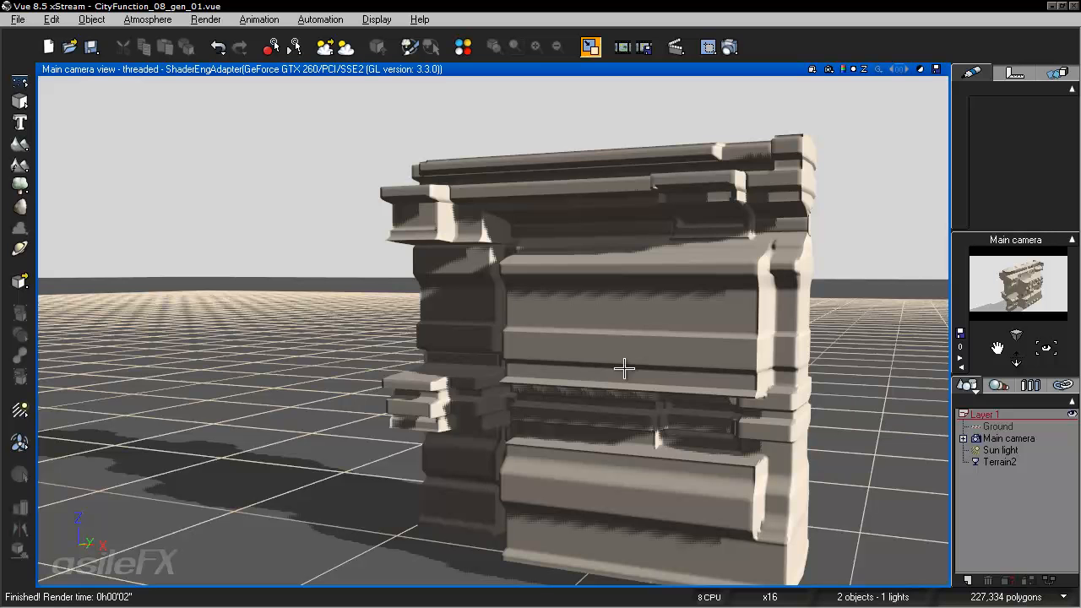
pyautogui.click(1007, 463)
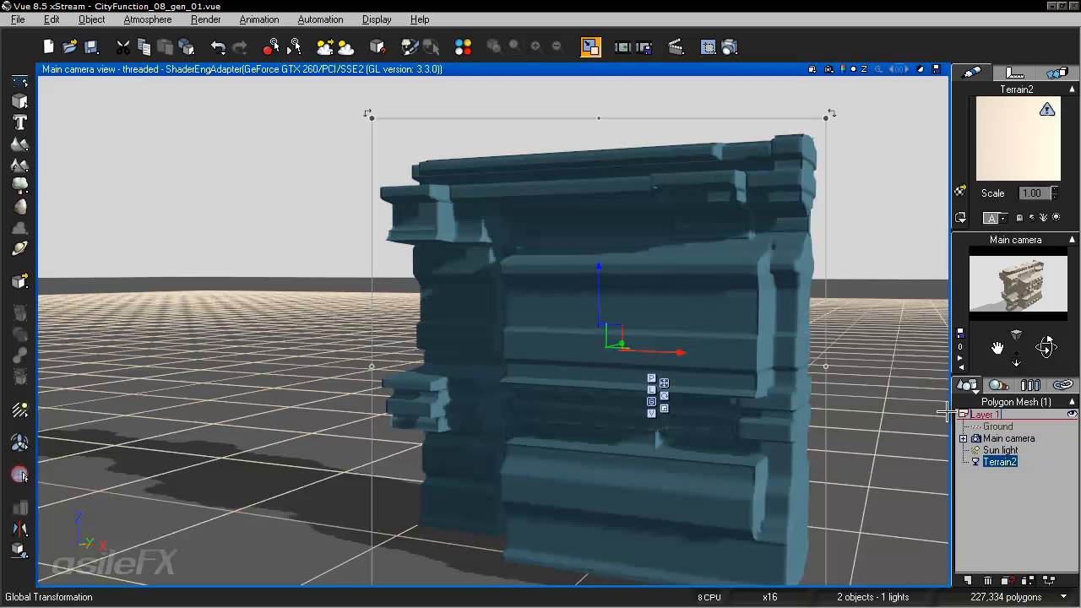
pyautogui.moveTo(1046, 347); pyautogui.dragTo(1049, 348)
pyautogui.moveTo(525, 152); pyautogui.dragTo(526, 179, button='right')
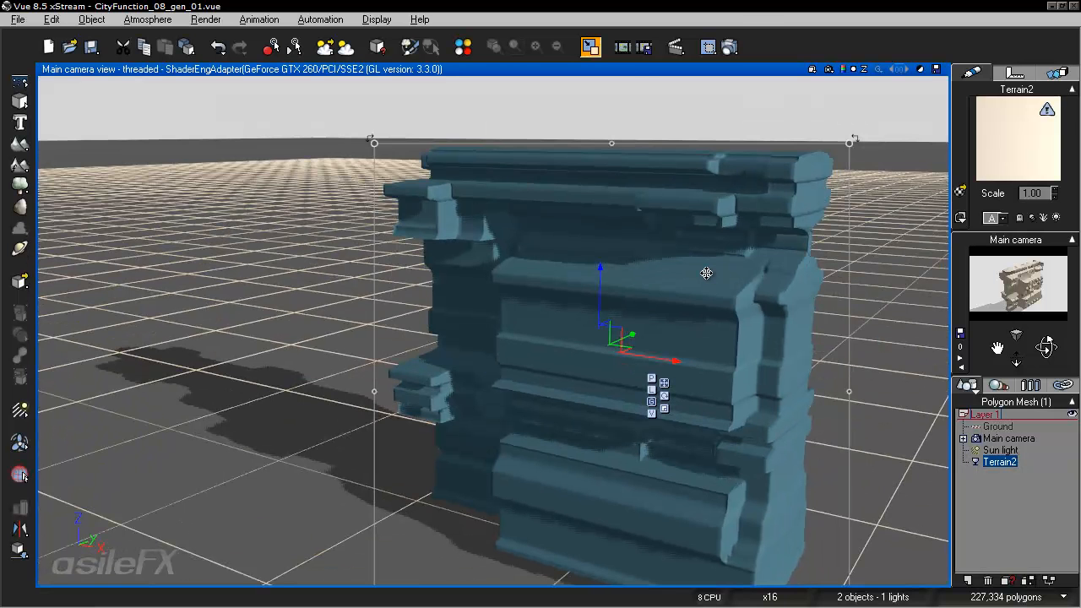
pyautogui.moveTo(695, 273); pyautogui.dragTo(682, 276, button='right')
pyautogui.moveTo(1046, 347); pyautogui.dragTo(1039, 350)
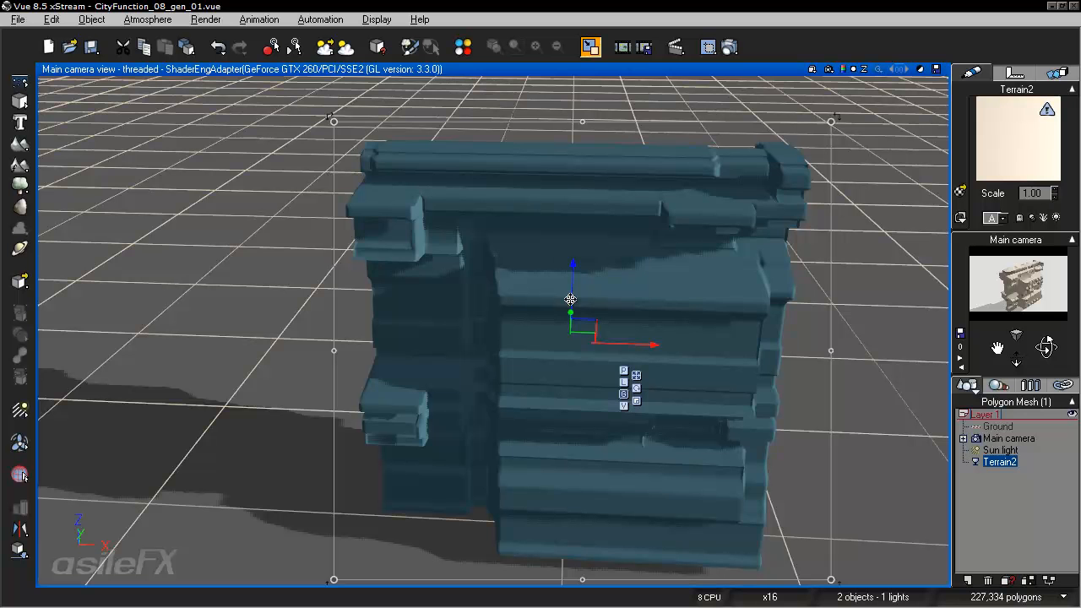
pyautogui.moveTo(1047, 347); pyautogui.dragTo(1047, 345)
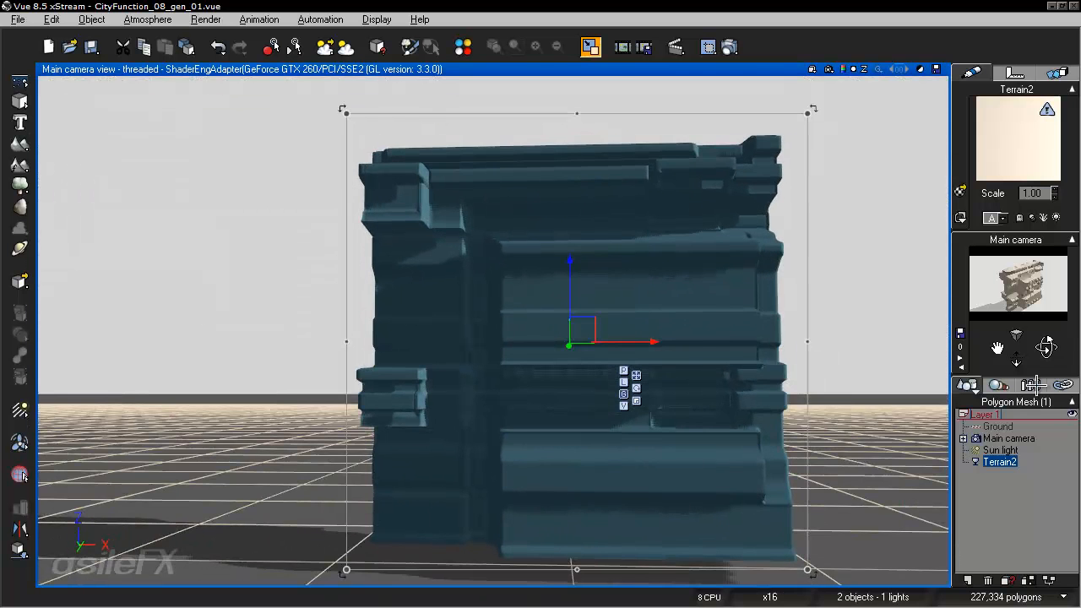
pyautogui.click(1031, 522)
pyautogui.moveTo(699, 334); pyautogui.dragTo(670, 328, button='right')
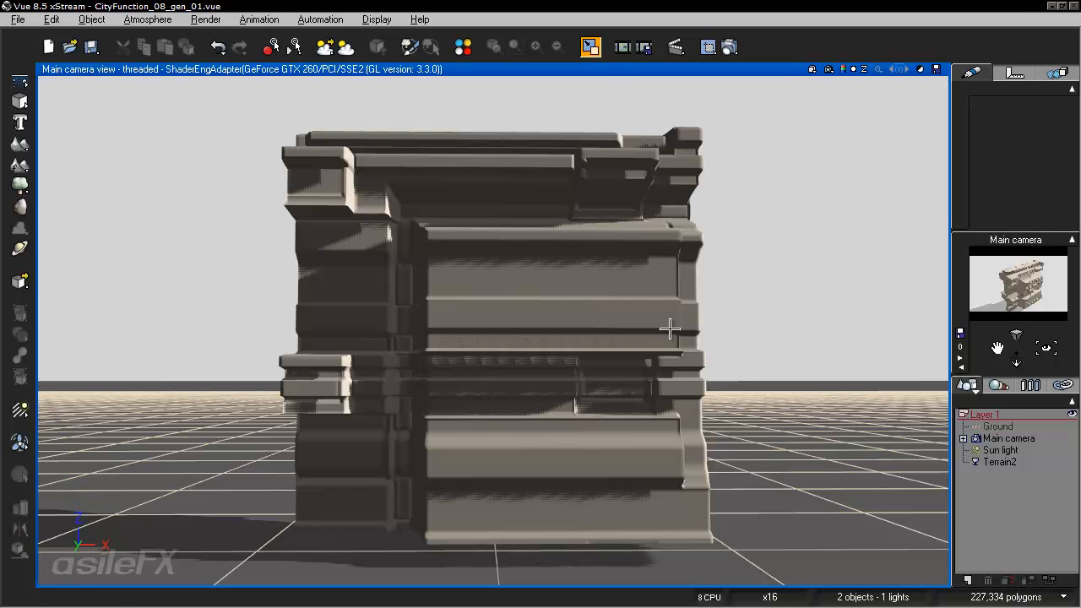
pyautogui.press('F9')
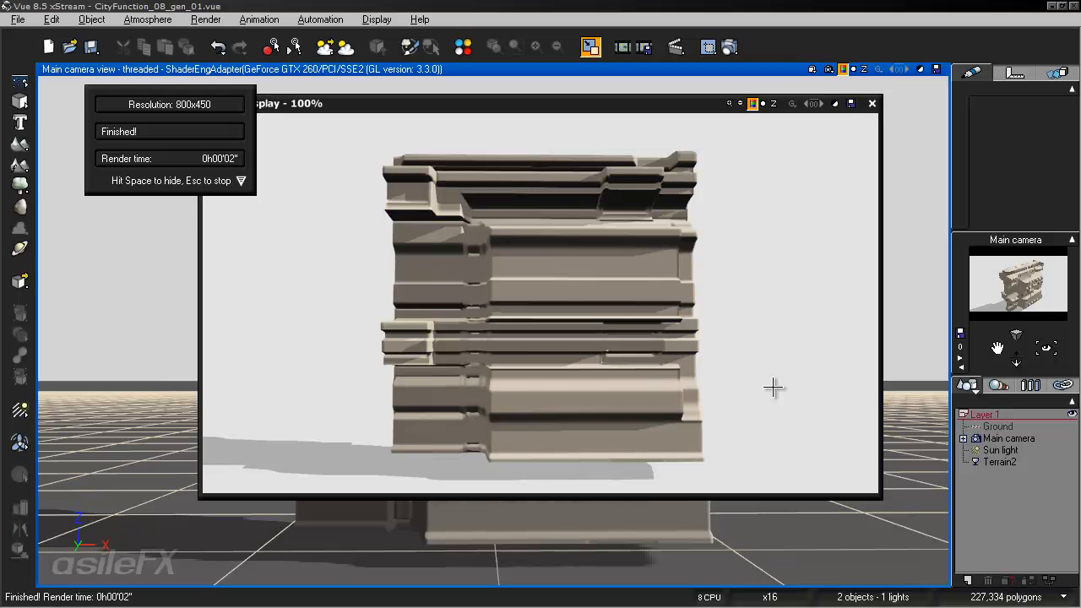
pyautogui.click(873, 103)
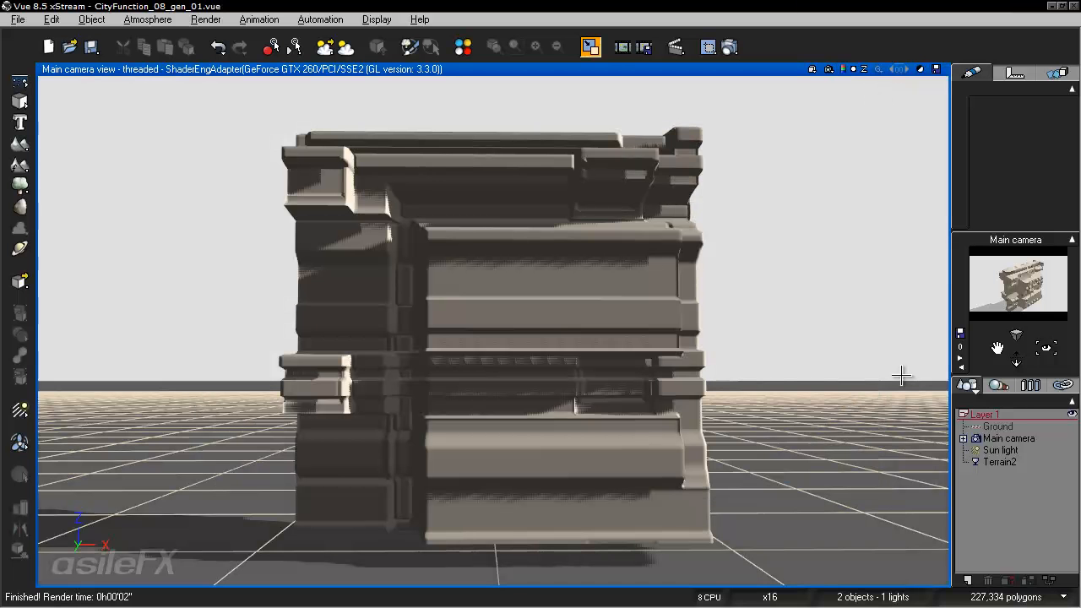
# Step: Examine the narrow gap and centre seam on the structure's side up close and render that view
pyautogui.click(1003, 462)
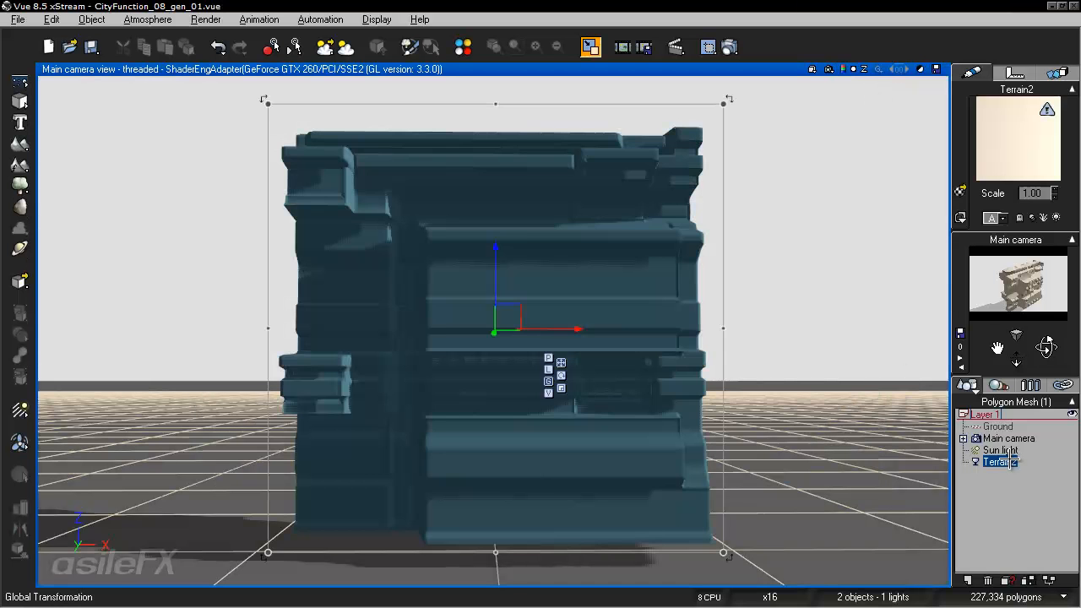
pyautogui.moveTo(1045, 345); pyautogui.dragTo(1047, 345)
pyautogui.scroll(3, 531, 215)
pyautogui.moveTo(587, 172); pyautogui.dragTo(580, 324, button='middle')
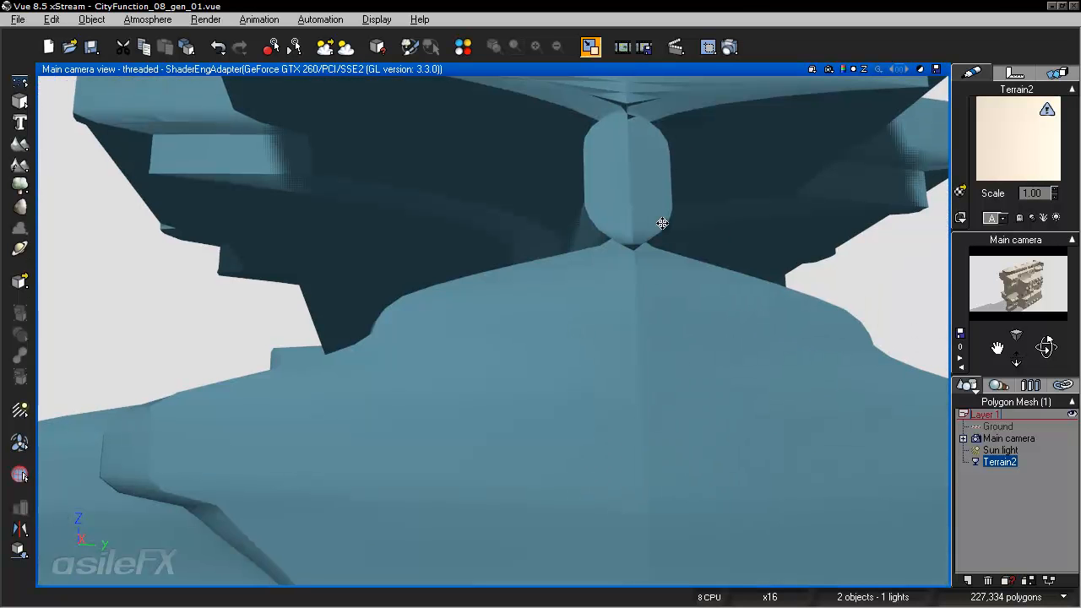
pyautogui.click(729, 47)
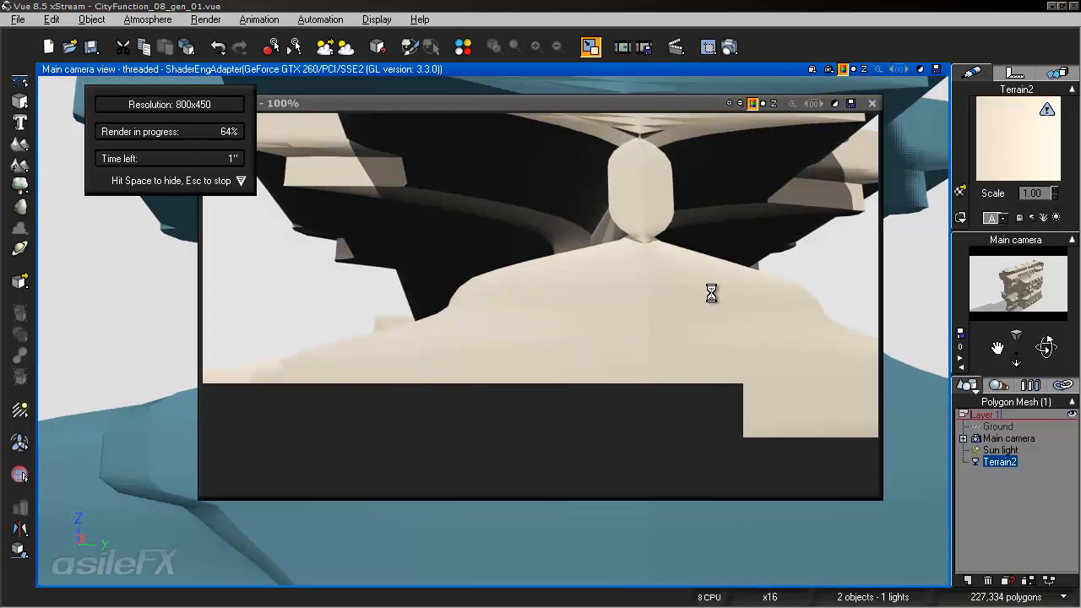
pyautogui.click(873, 103)
pyautogui.moveTo(1046, 348); pyautogui.dragTo(508, 183)
pyautogui.moveTo(606, 426); pyautogui.dragTo(617, 377, button='right')
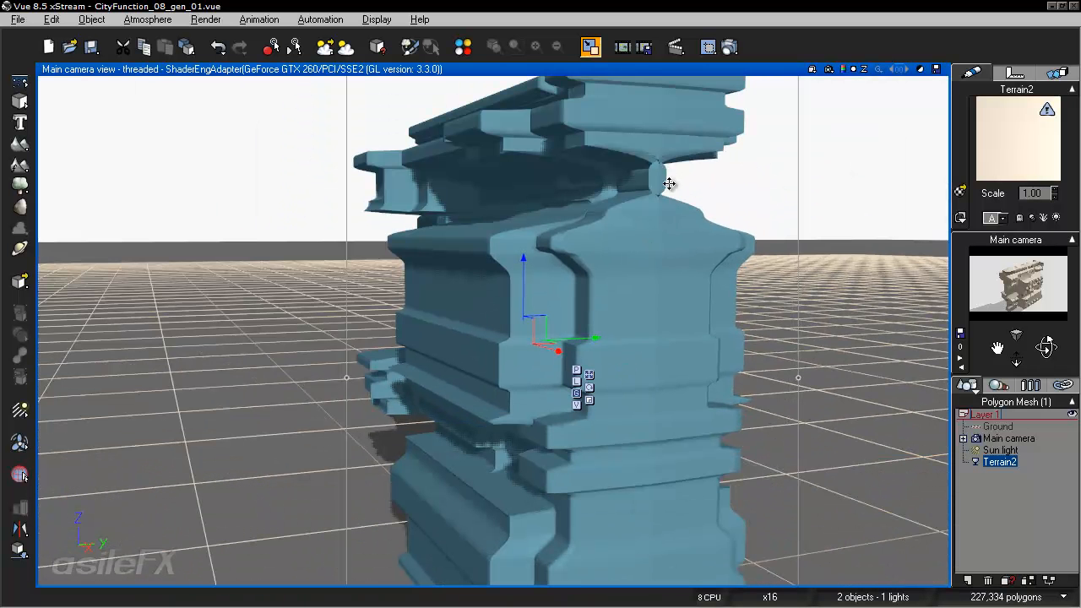
pyautogui.rightClick(1006, 136)
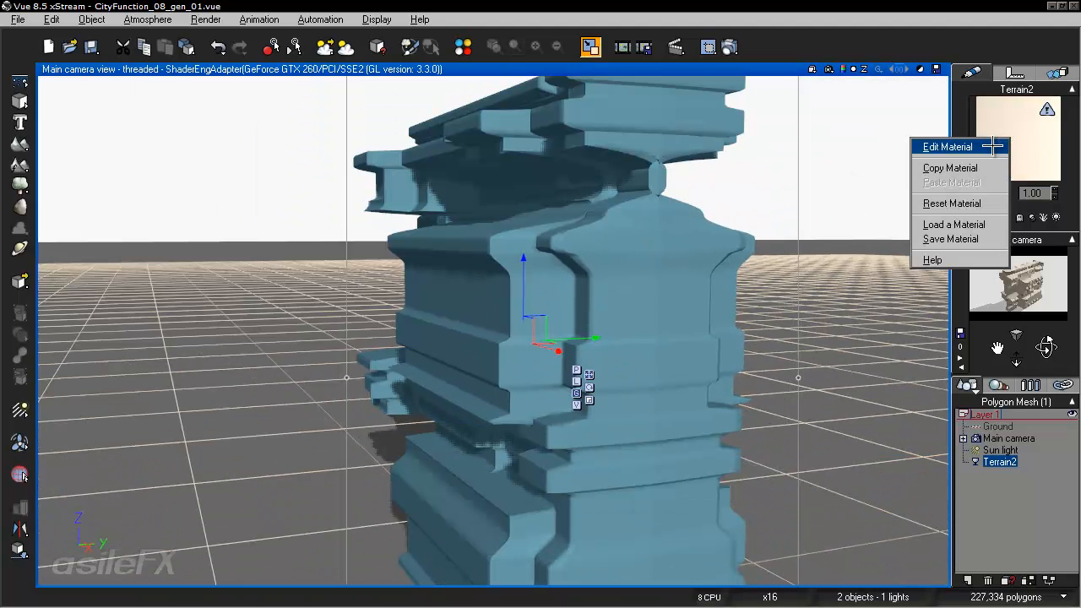
pyautogui.click(1013, 497)
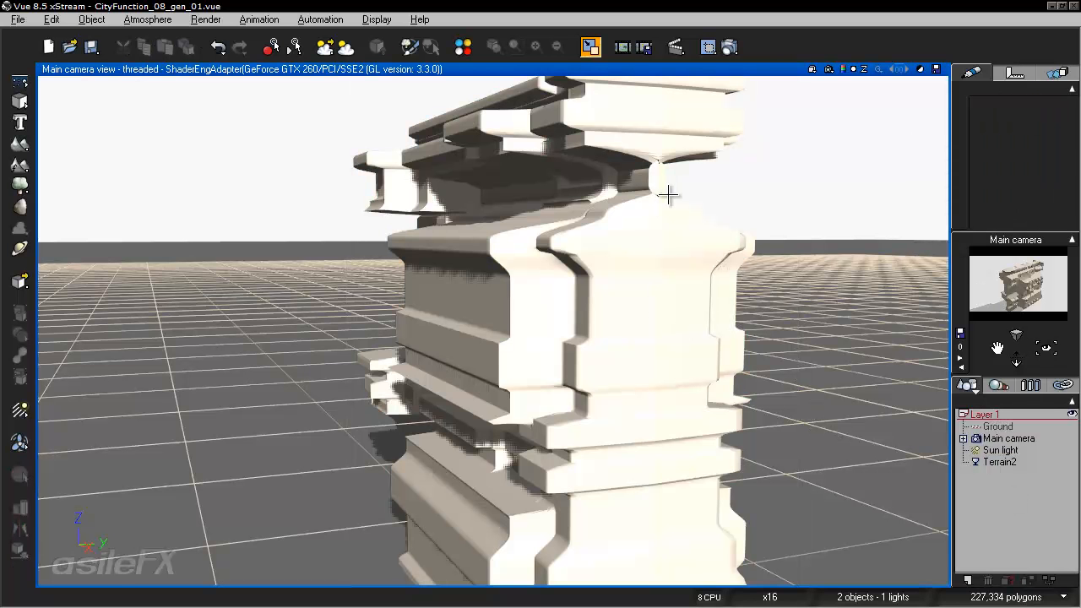
pyautogui.moveTo(633, 278); pyautogui.dragTo(627, 288, button='right')
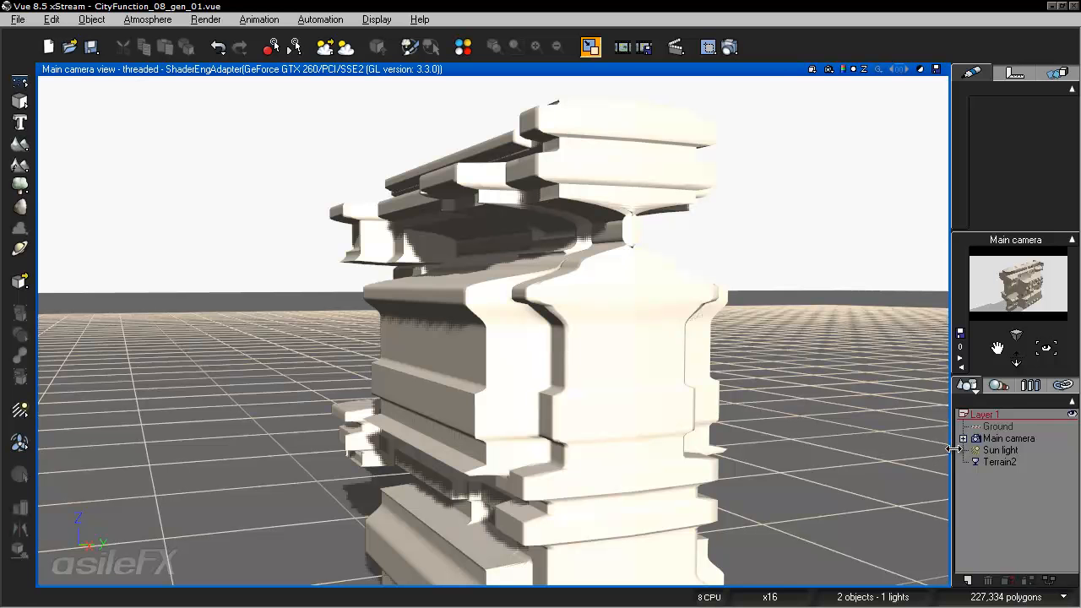
# Step: Select Terrain2 and open the bump production function of its Default material for editing
pyautogui.click(1000, 462)
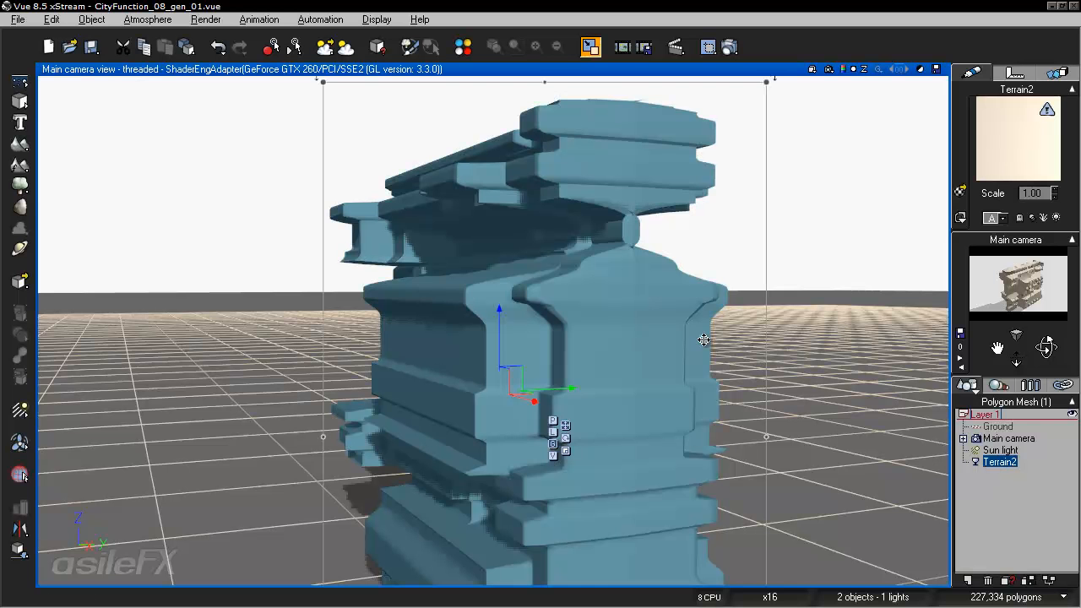
pyautogui.moveTo(1046, 347); pyautogui.dragTo(997, 347)
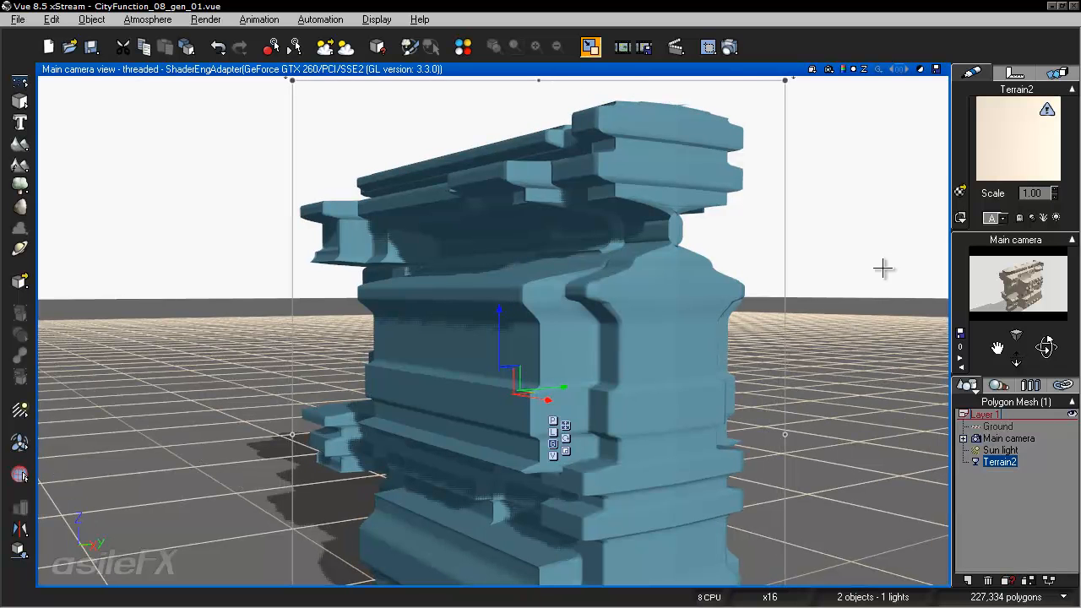
pyautogui.rightClick(1018, 144)
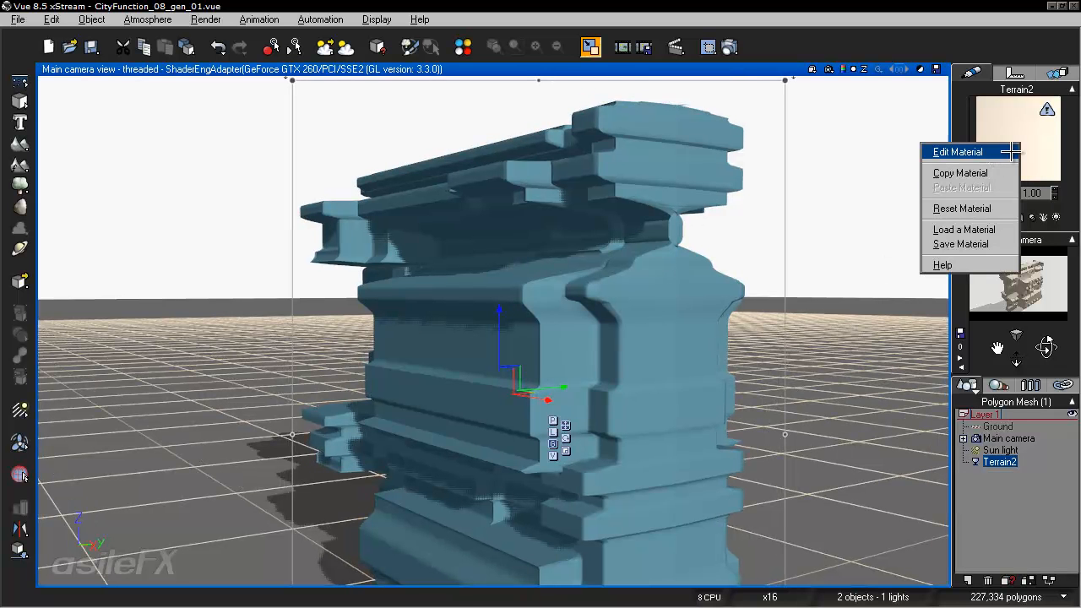
pyautogui.click(963, 152)
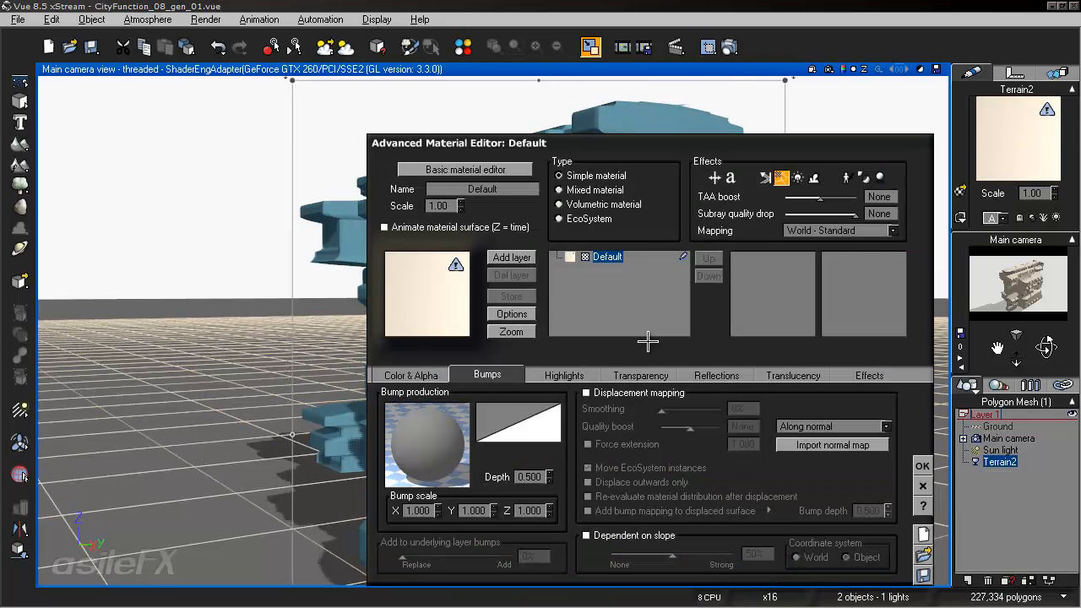
pyautogui.rightClick(418, 450)
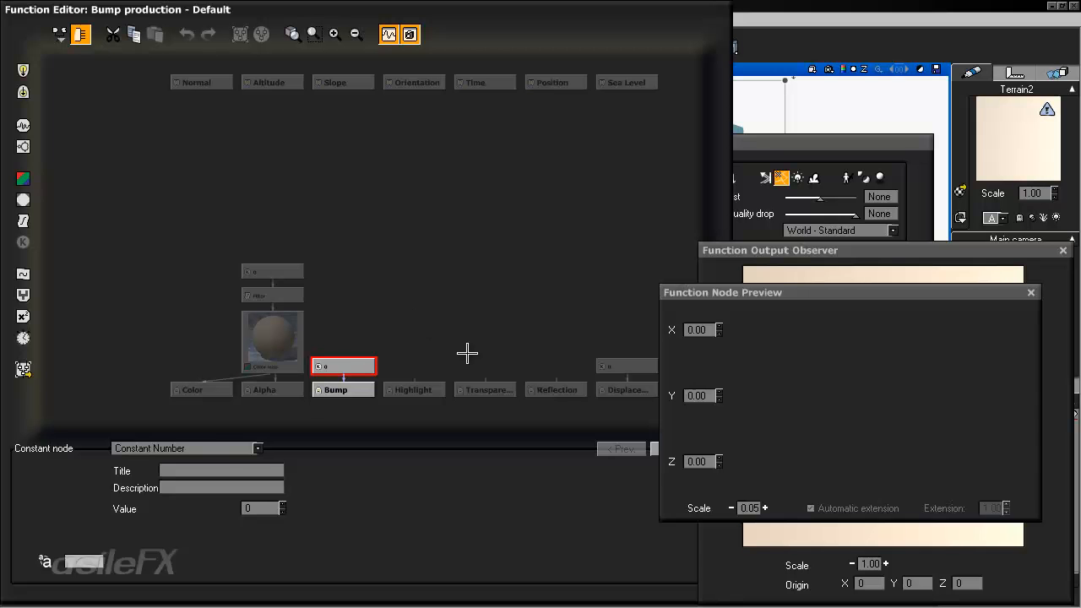
# Step: Replace the constant feeding the Bump output with a Square stones noise node and move it higher to leave room beneath
pyautogui.moveTo(365, 368); pyautogui.dragTo(373, 347)
pyautogui.click(23, 126)
pyautogui.moveTo(514, 524)
pyautogui.mouseDown()
pyautogui.moveTo(524, 501)
pyautogui.moveTo(508, 511)
pyautogui.mouseUp()
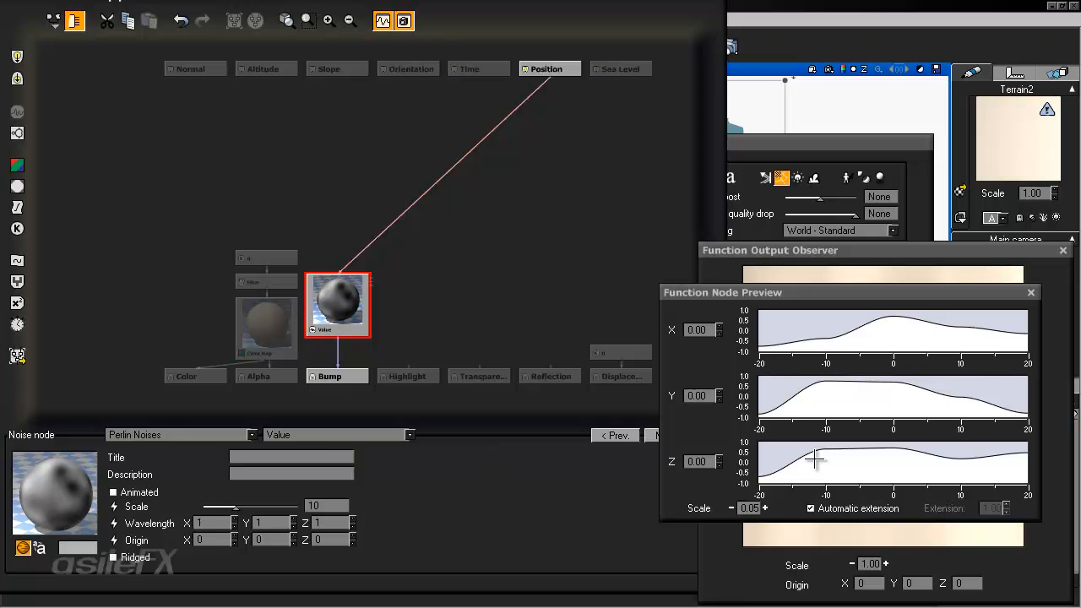
pyautogui.click(178, 432)
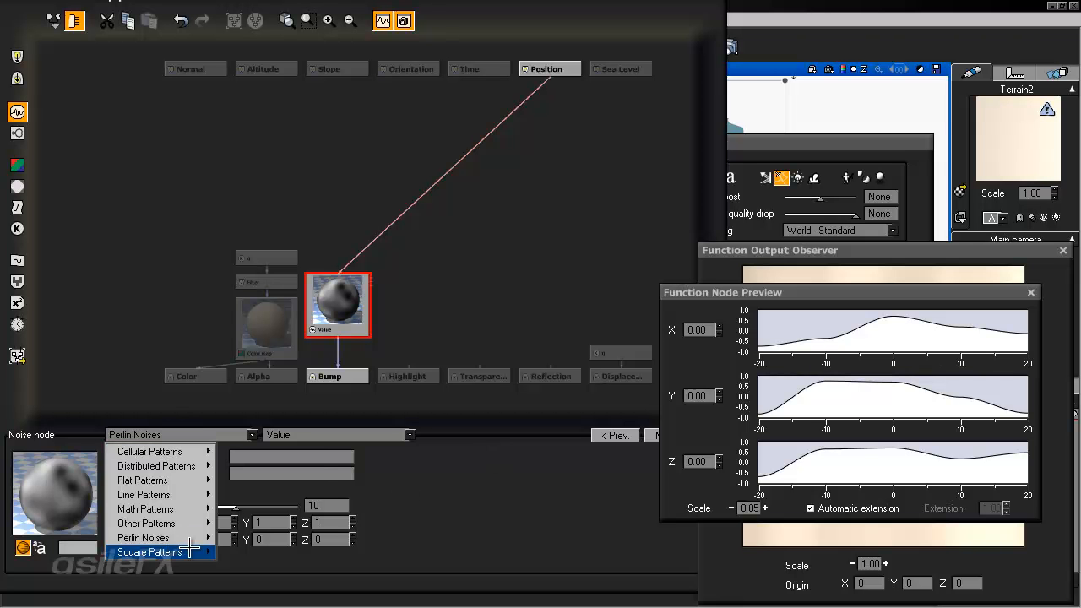
pyautogui.moveTo(190, 551)
pyautogui.click(285, 554)
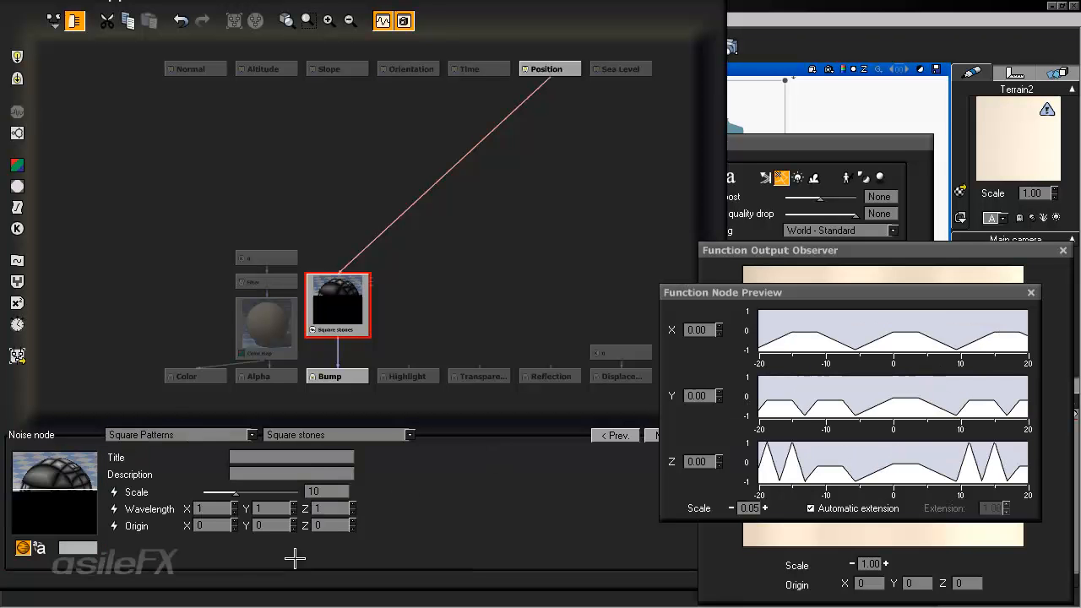
pyautogui.moveTo(352, 338); pyautogui.dragTo(356, 301)
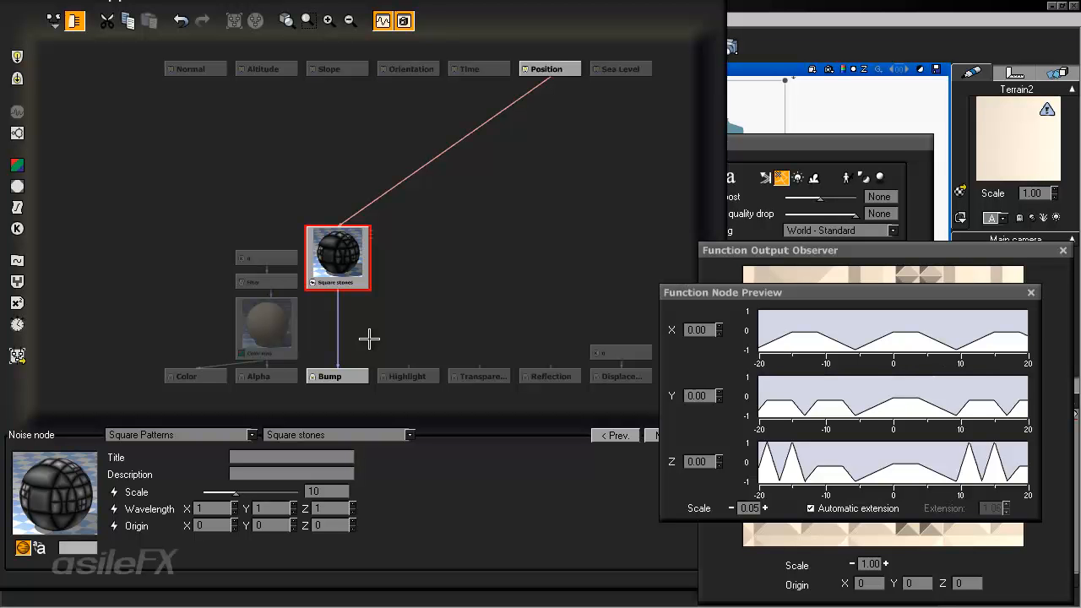
# Step: Insert a Smooth clip filter between the Square stones node and the Bump output and align it beneath the noise node
pyautogui.click(338, 314)
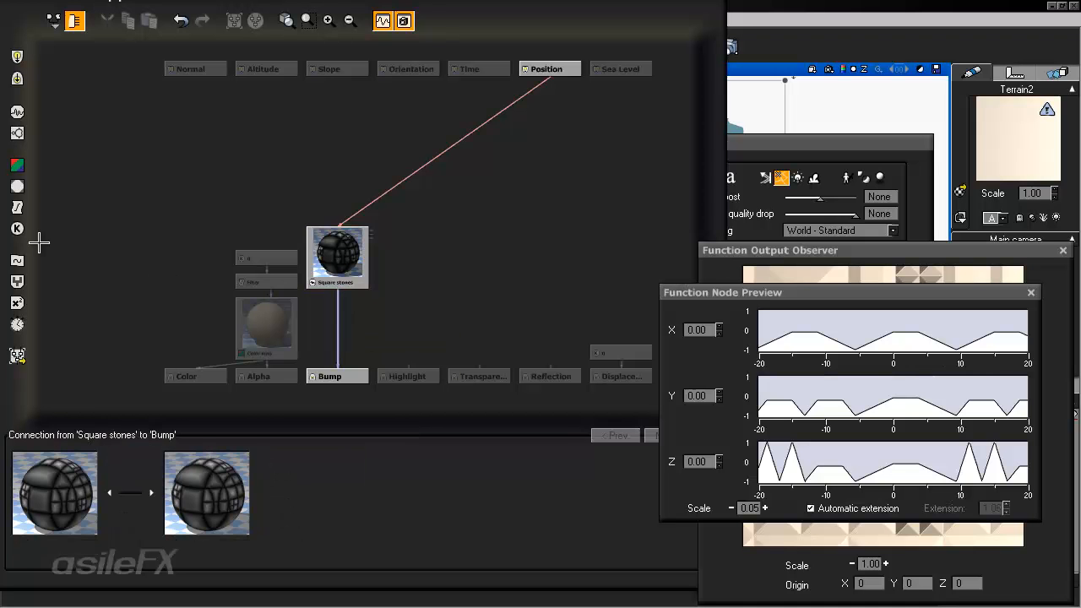
pyautogui.click(17, 206)
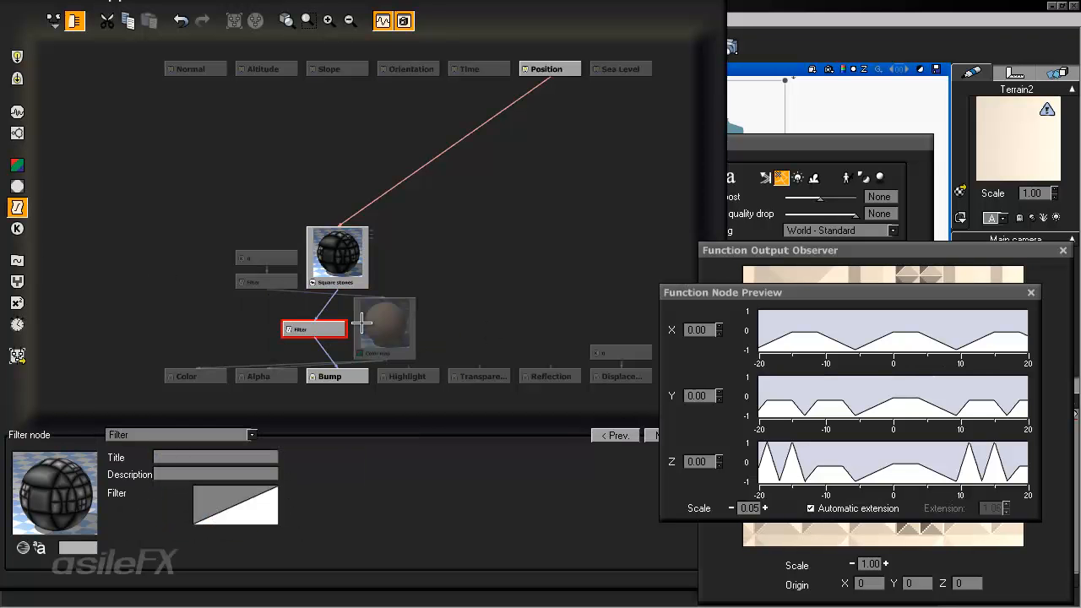
pyautogui.click(363, 324)
pyautogui.moveTo(284, 319); pyautogui.dragTo(223, 322)
pyautogui.moveTo(324, 332); pyautogui.dragTo(346, 331)
pyautogui.click(222, 435)
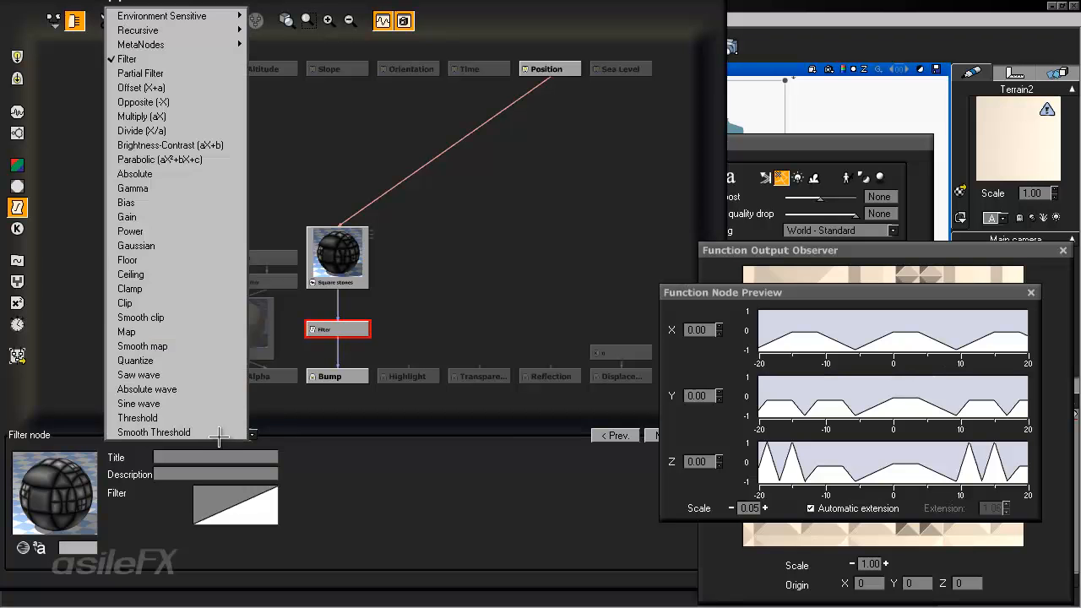
pyautogui.click(169, 317)
# Step: Set the Smooth clip filter's contrast to 4 and its brightness to 1
pyautogui.doubleClick(298, 492)
pyautogui.write('4')
pyautogui.press('Tab')
pyautogui.write('1')
pyautogui.press('Return')
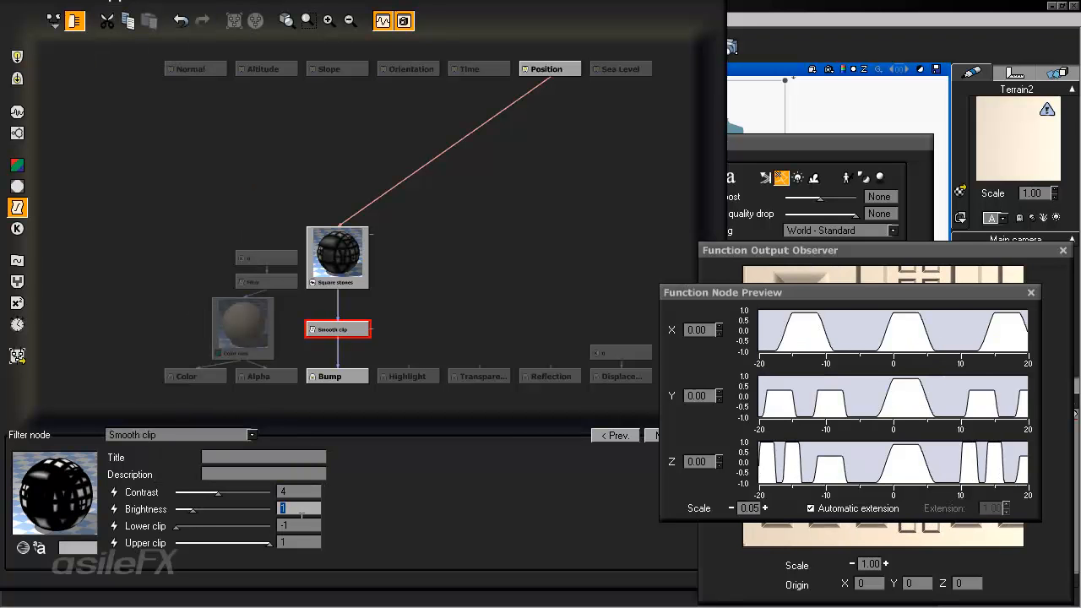
# Step: Try a lower clip of 0 on the Smooth clip filter, then return it to -1
pyautogui.doubleClick(301, 523)
pyautogui.write('0')
pyautogui.press('Return')
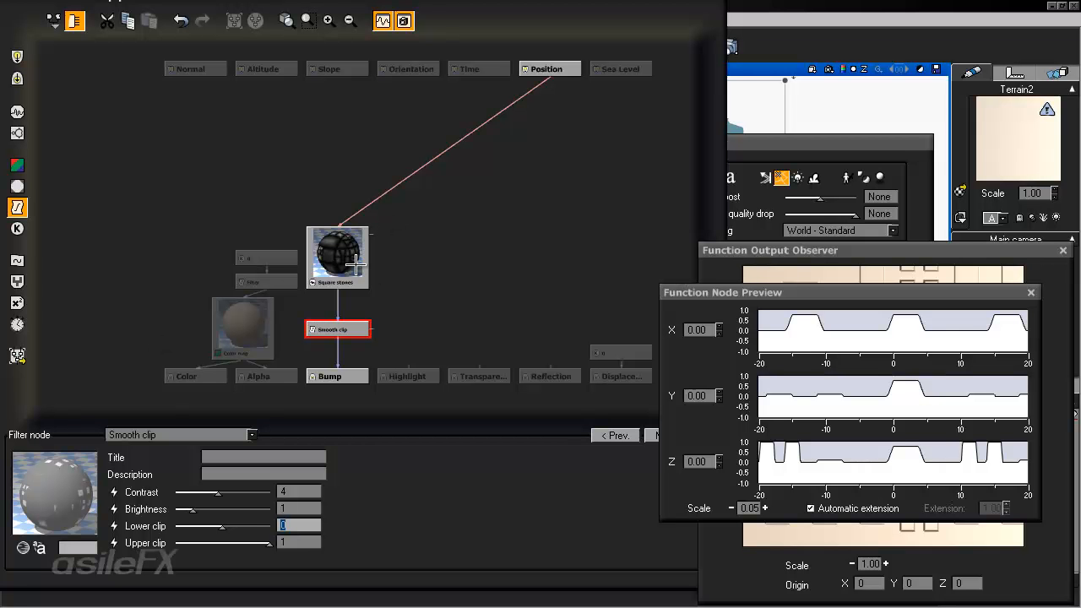
pyautogui.moveTo(264, 524); pyautogui.dragTo(208, 518)
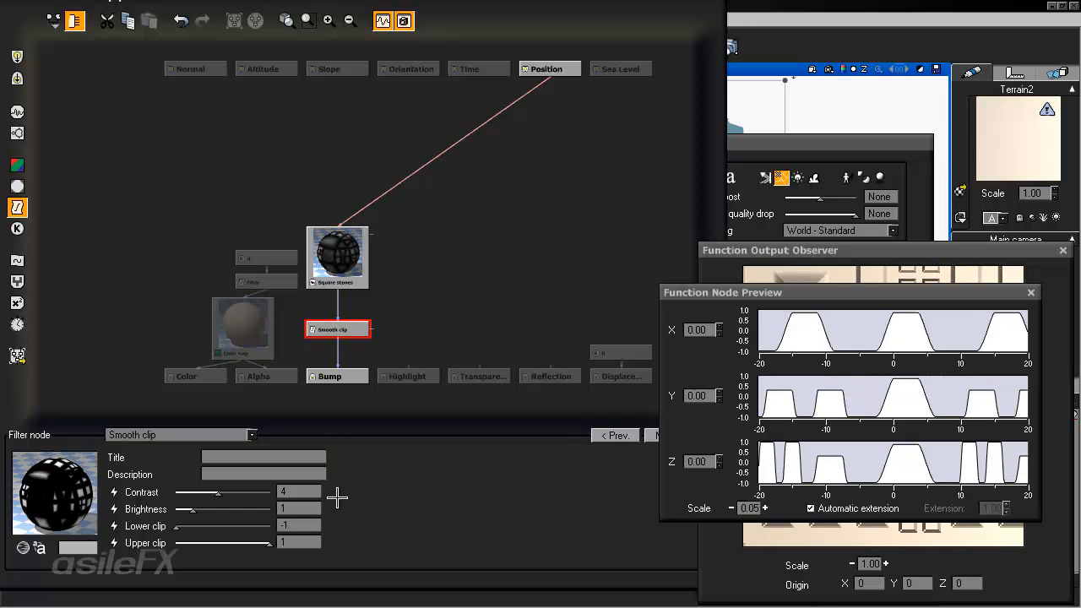
# Step: Try a Map filter between the Smooth clip node and the Bump output, then delete it
pyautogui.moveTo(347, 330); pyautogui.dragTo(347, 305)
pyautogui.click(340, 336)
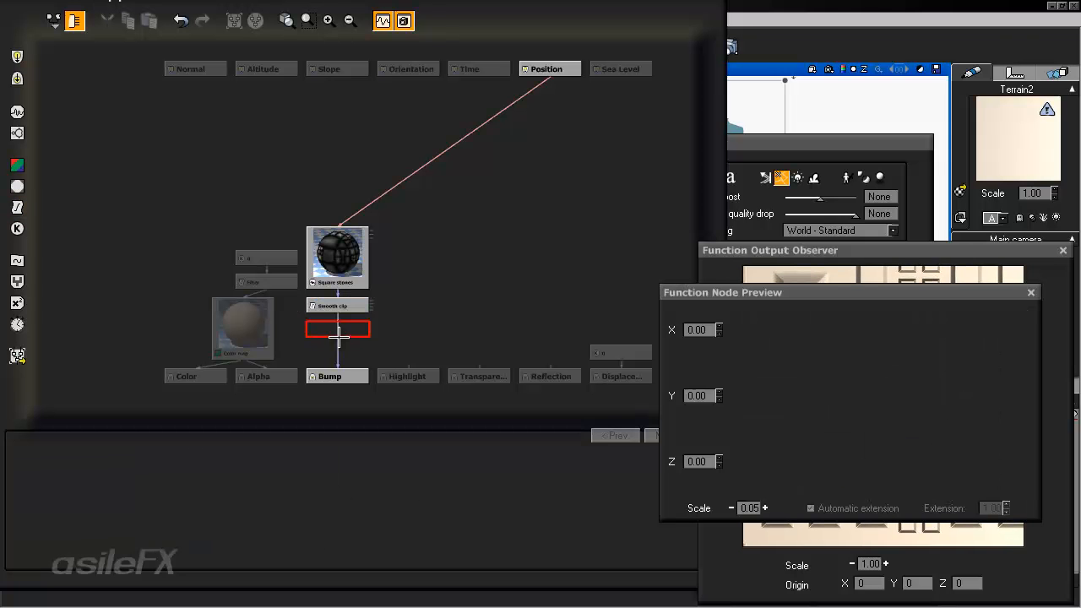
pyautogui.click(17, 207)
pyautogui.click(252, 434)
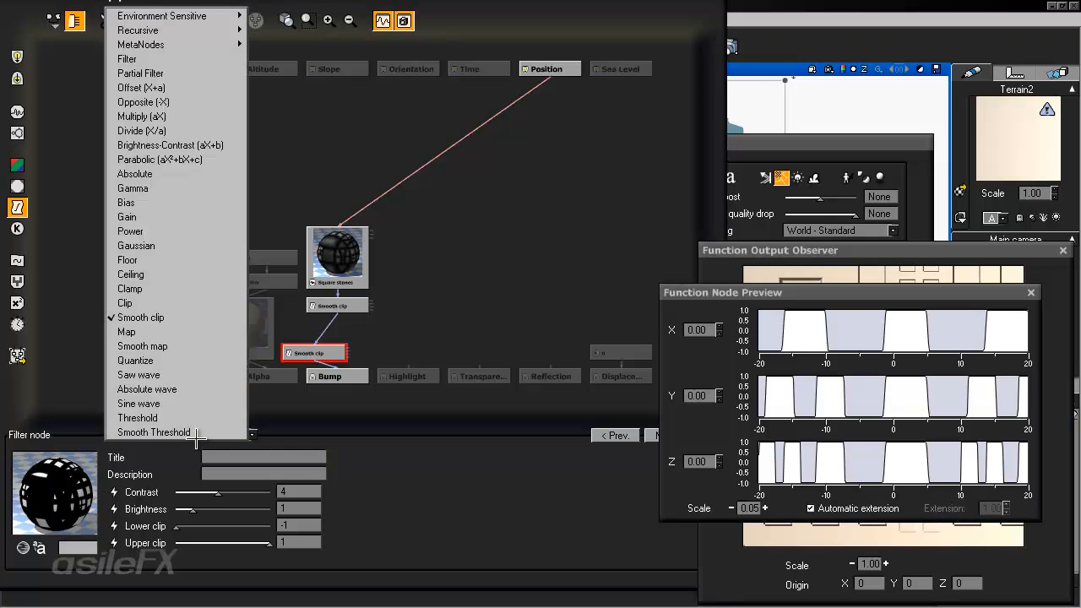
pyautogui.click(208, 332)
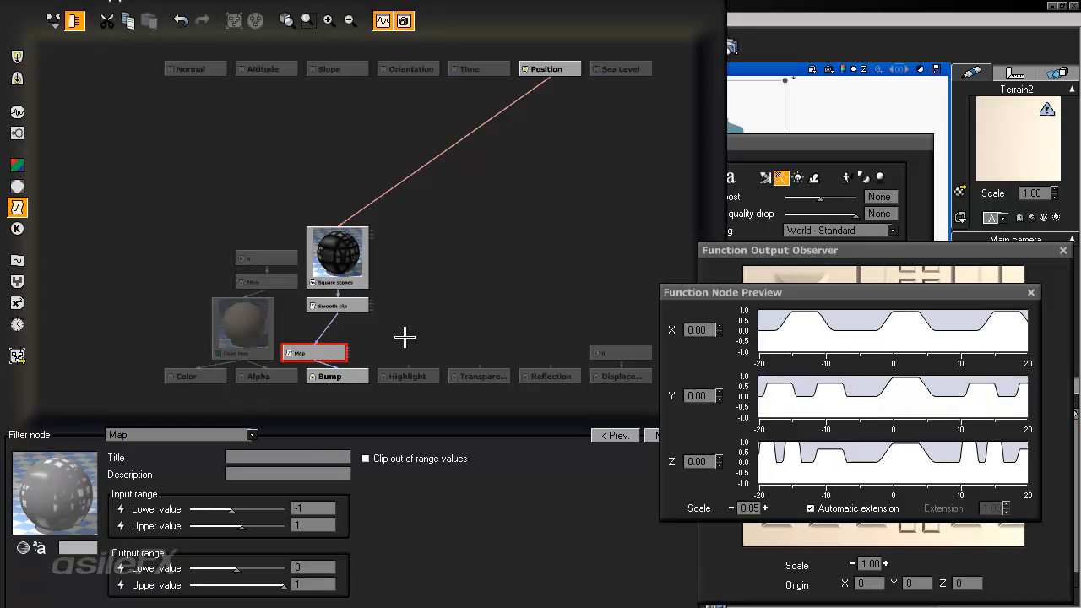
pyautogui.press('Delete')
# Step: Accept the edited bump function, try Displacement mapping in the Default material, and close the material with it switched off
pyautogui.moveTo(519, 478); pyautogui.dragTo(336, 463)
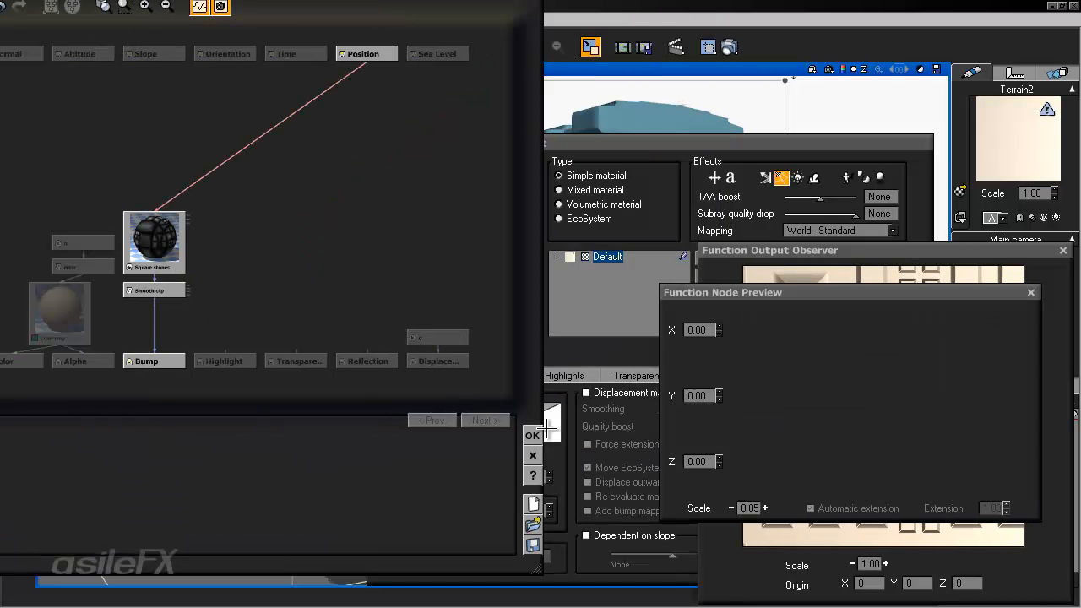
pyautogui.click(533, 436)
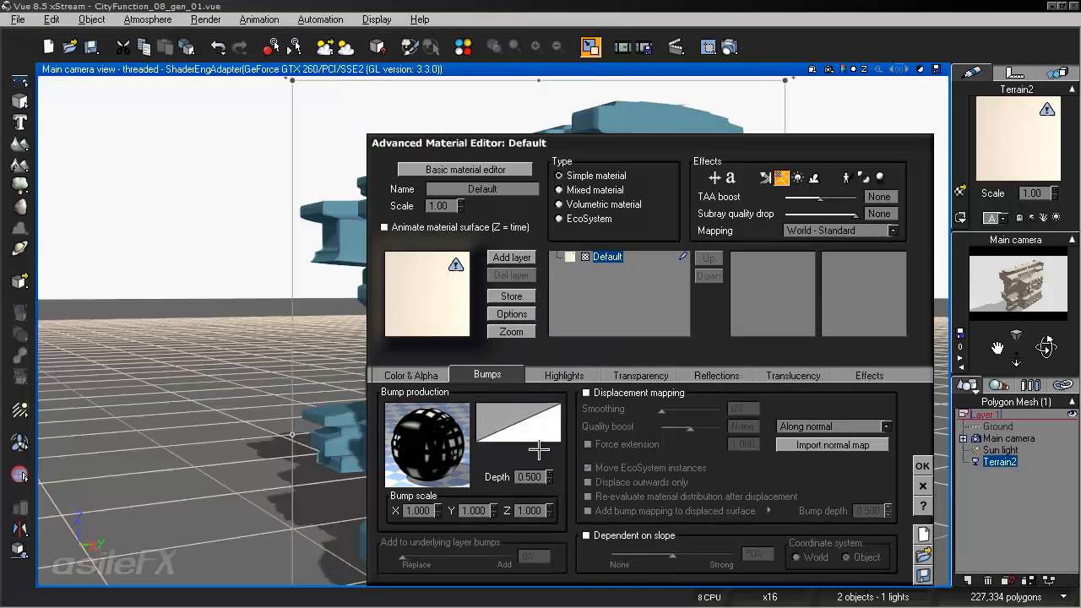
pyautogui.click(643, 394)
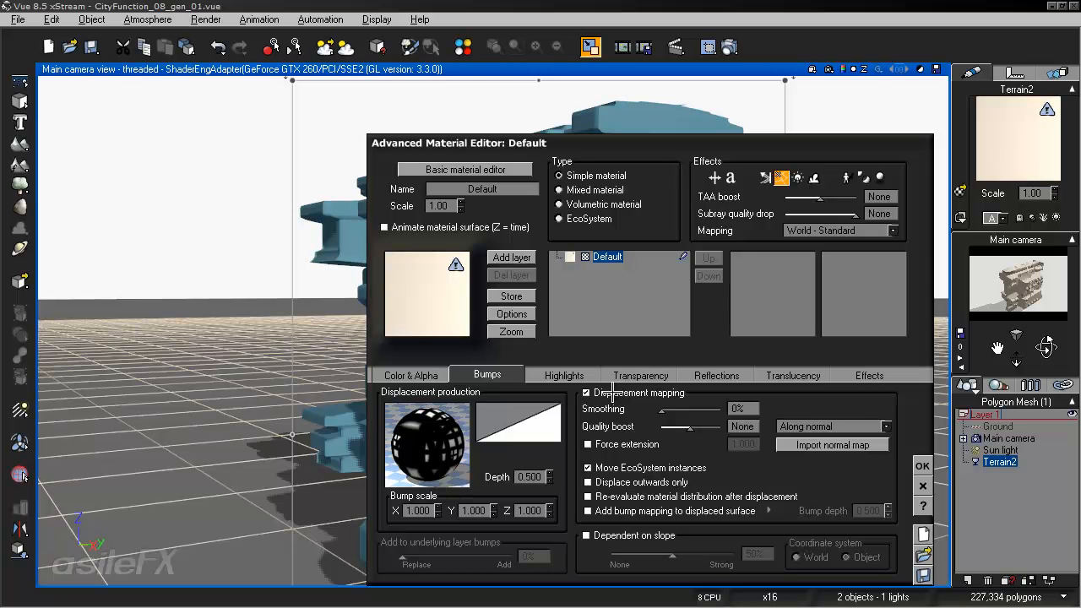
pyautogui.click(922, 466)
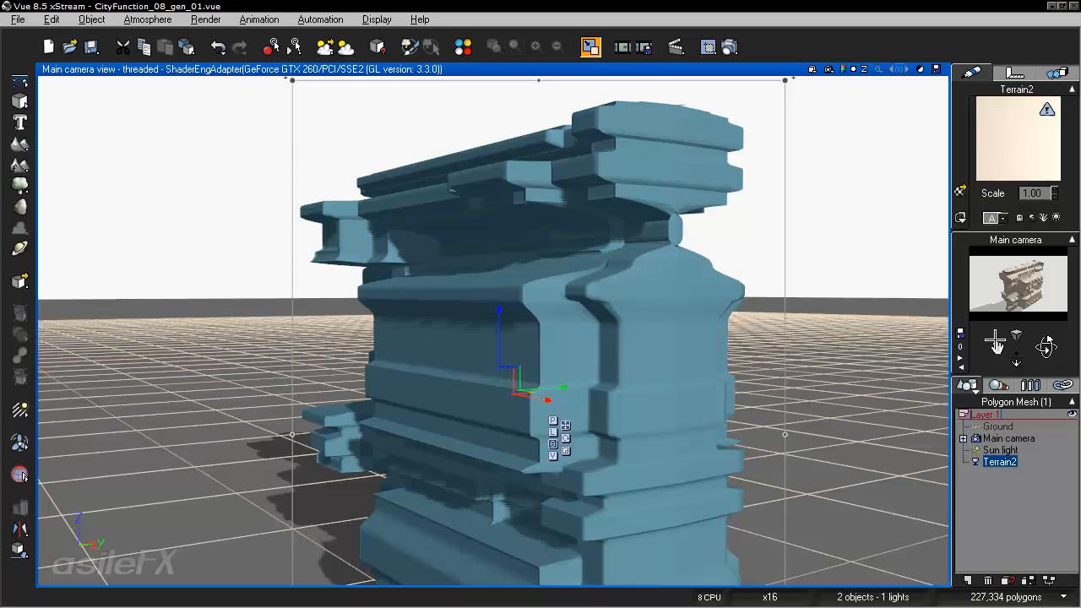
# Step: Examine the structure's walls, ledges and small protruding block up close and from several angles
pyautogui.moveTo(1047, 348); pyautogui.dragTo(818, 428)
pyautogui.moveTo(478, 435); pyautogui.dragTo(551, 401, button='middle')
pyautogui.scroll(5, 550, 394)
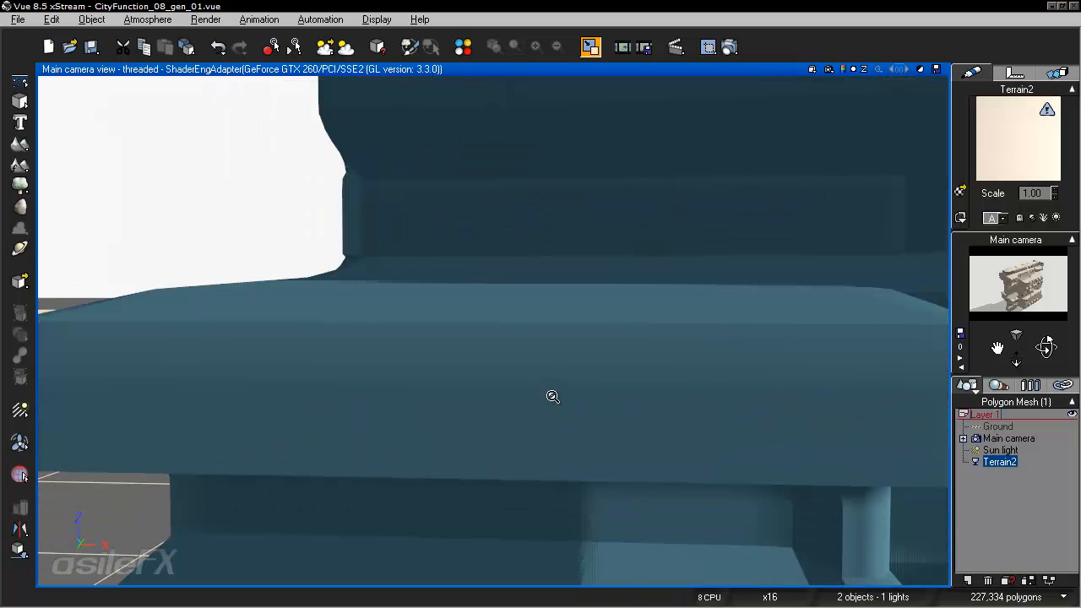
pyautogui.scroll(-3, 550, 396)
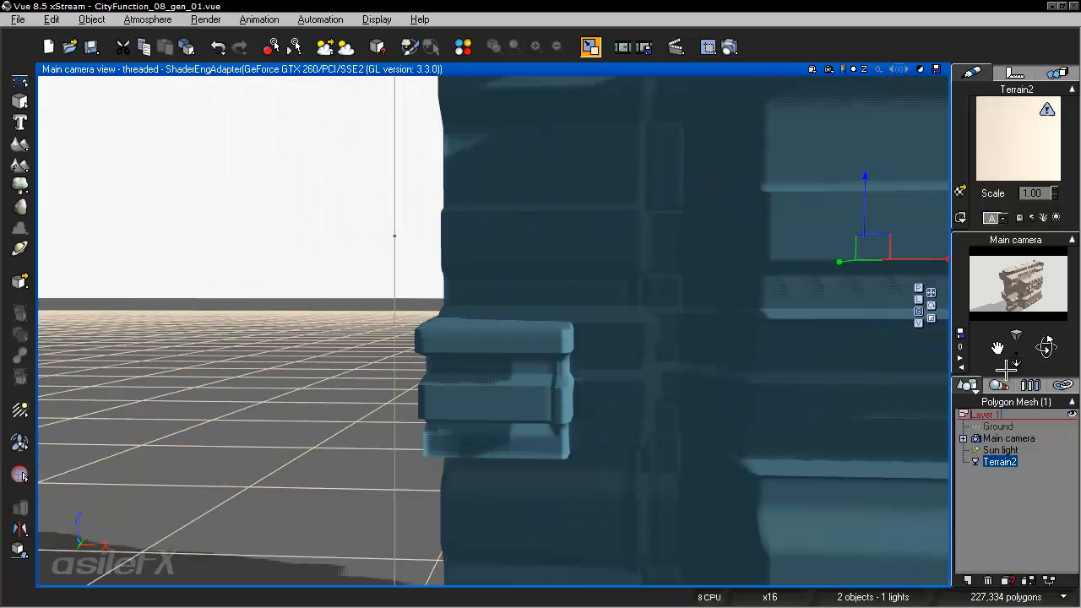
pyautogui.moveTo(1048, 348); pyautogui.dragTo(838, 350)
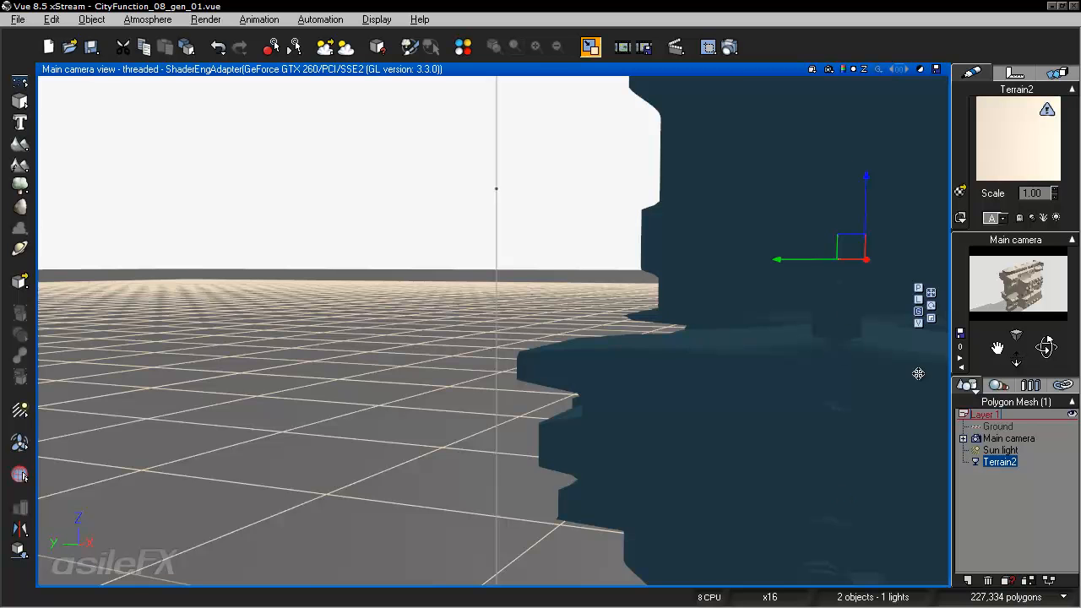
pyautogui.moveTo(1046, 348); pyautogui.dragTo(1077, 393)
pyautogui.moveTo(796, 399); pyautogui.dragTo(746, 413, button='middle')
pyautogui.moveTo(317, 329); pyautogui.dragTo(317, 328, button='middle')
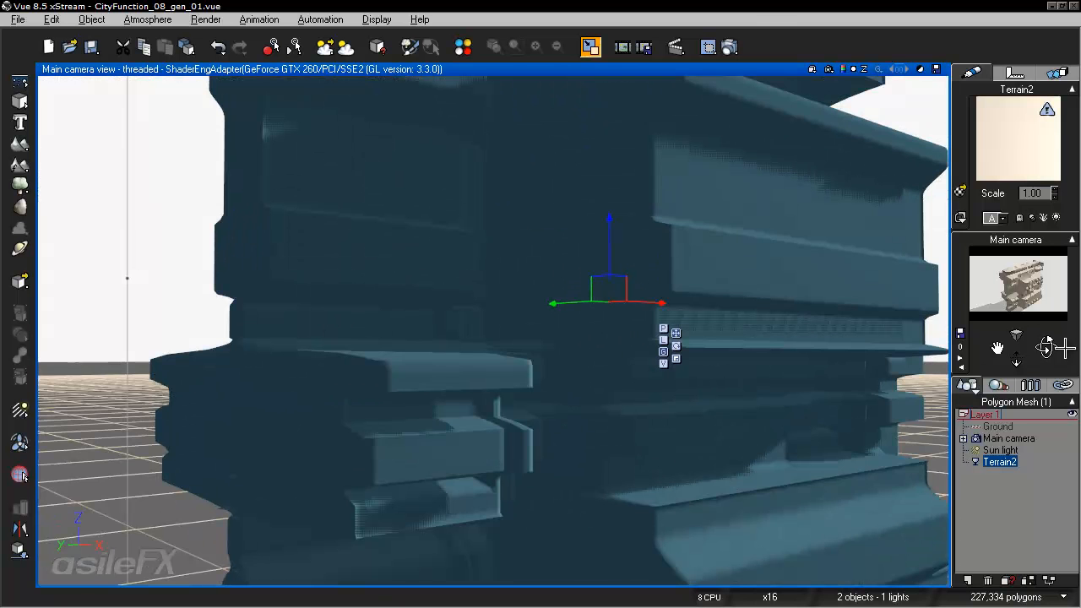
pyautogui.moveTo(1046, 346)
pyautogui.mouseDown()
pyautogui.moveTo(1010, 362)
pyautogui.moveTo(1046, 346)
pyautogui.mouseUp()
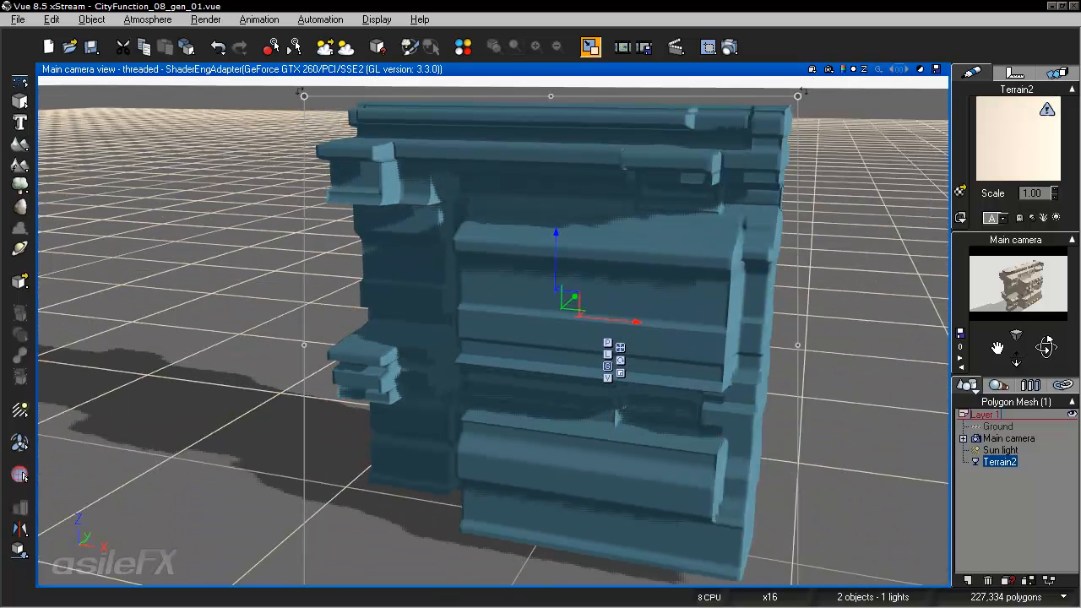
pyautogui.moveTo(746, 344); pyautogui.dragTo(767, 364, button='right')
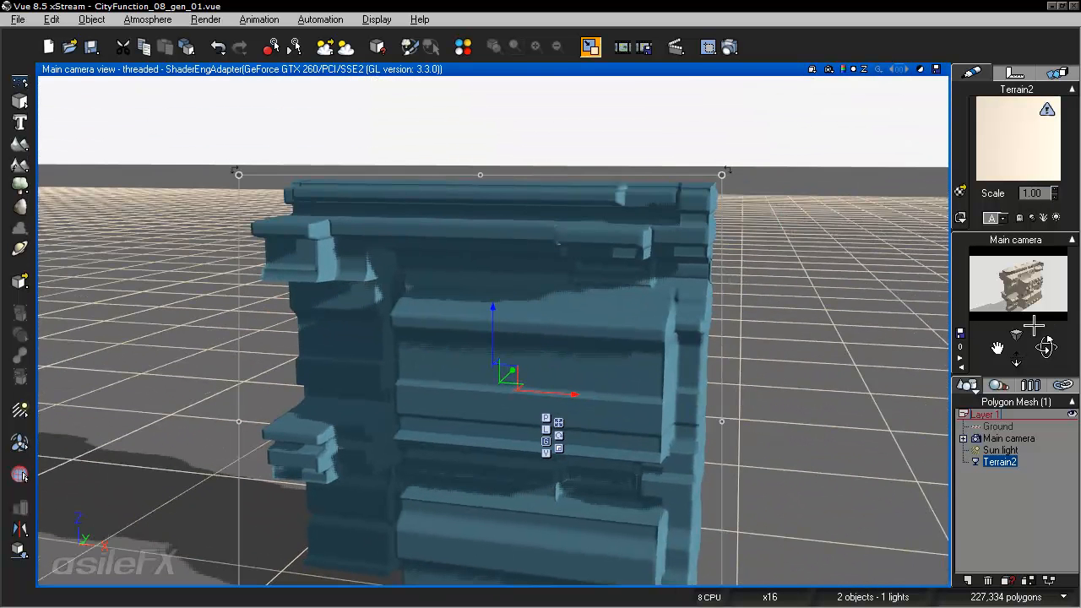
pyautogui.moveTo(1044, 345); pyautogui.dragTo(1046, 349)
pyautogui.moveTo(780, 382)
pyautogui.mouseDown(button='middle')
pyautogui.moveTo(802, 374)
pyautogui.moveTo(796, 368)
pyautogui.mouseUp(button='middle')
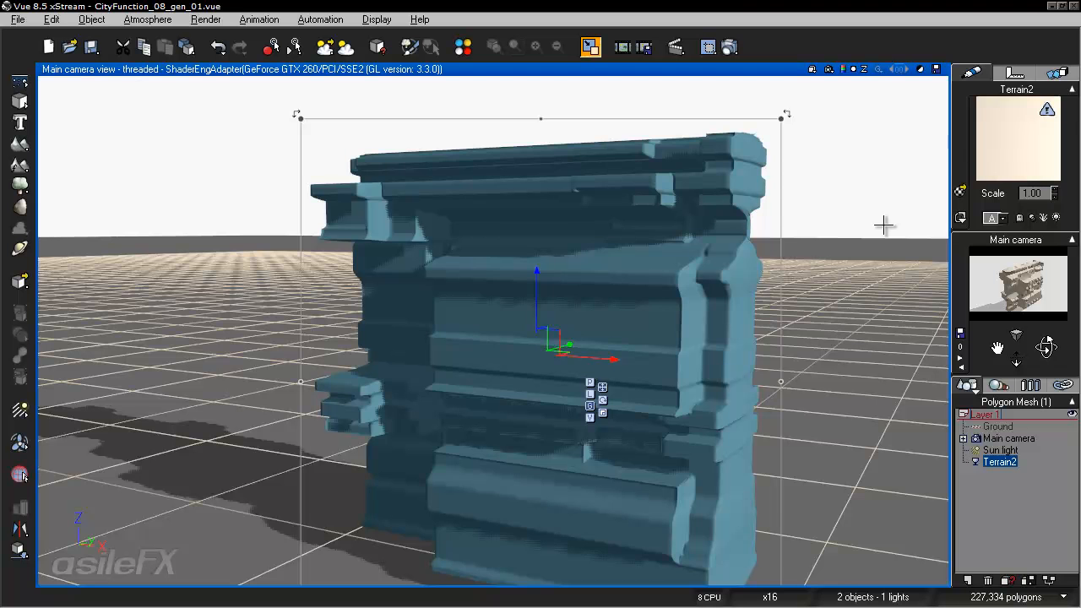
# Step: Reopen Terrain2's Default material for editing and move the material editor clear of the structure
pyautogui.rightClick(1036, 149)
pyautogui.click(942, 138)
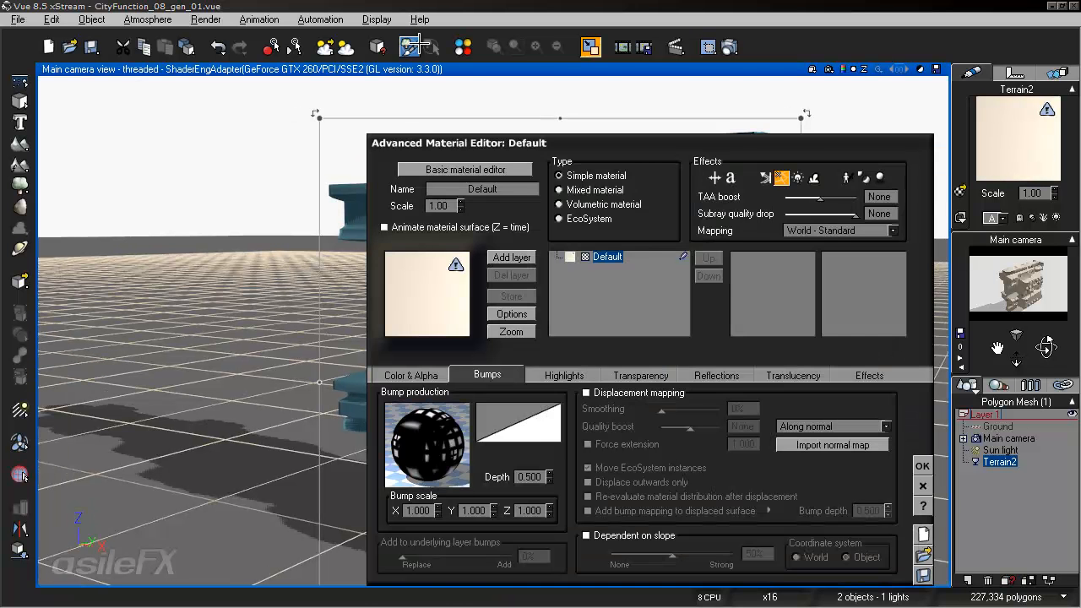
pyautogui.moveTo(549, 134); pyautogui.dragTo(562, 364)
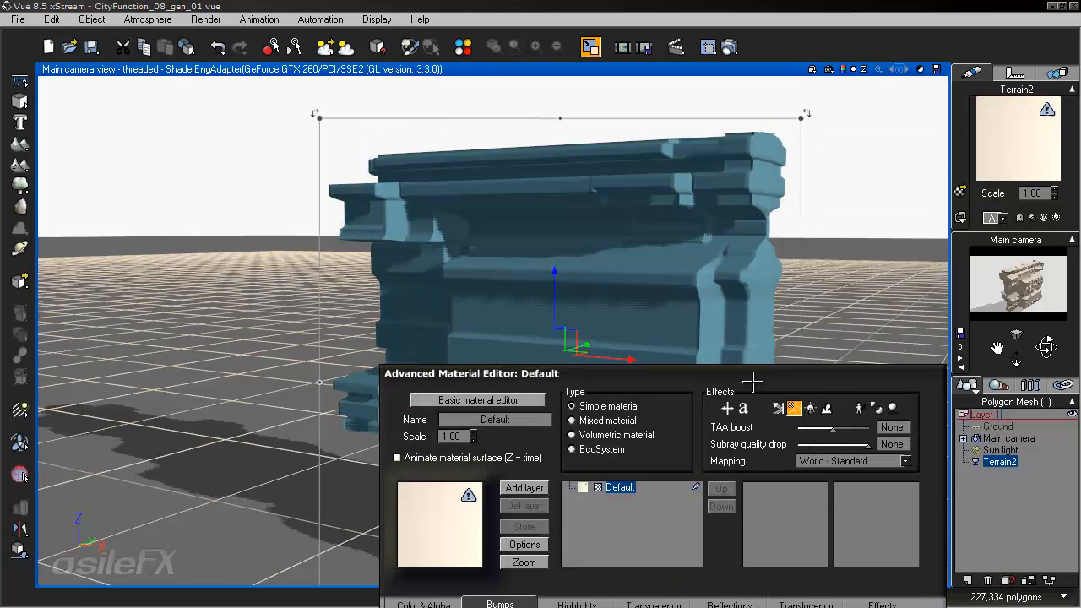
pyautogui.moveTo(750, 368); pyautogui.dragTo(868, 482)
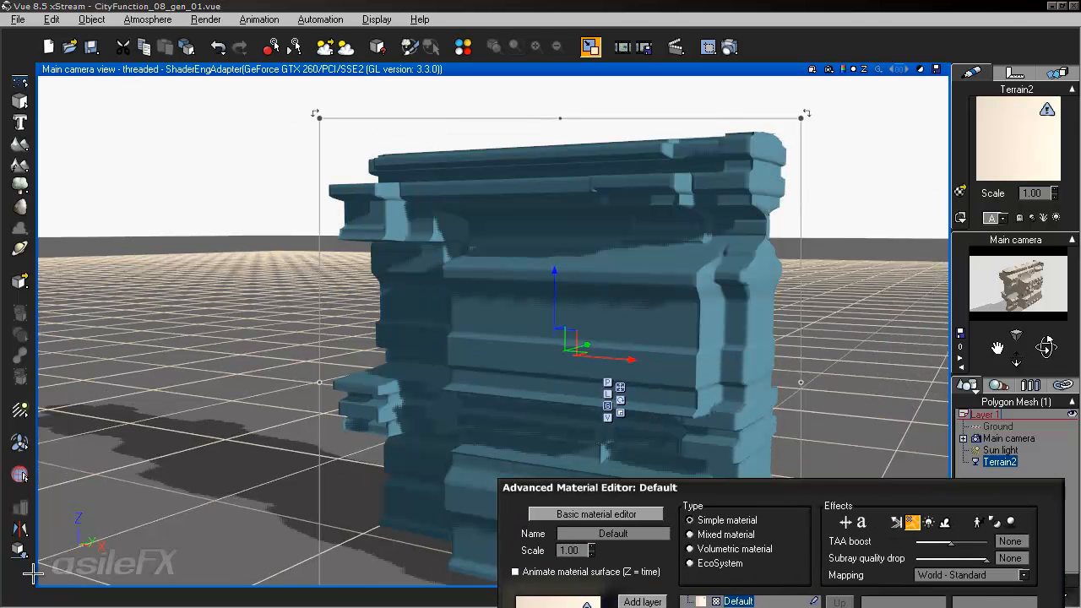
# Step: Edit the bump function, set the Square stones node's wavelength to 0 in X and Z, and accept it
pyautogui.moveTo(1044, 347); pyautogui.dragTo(1019, 349)
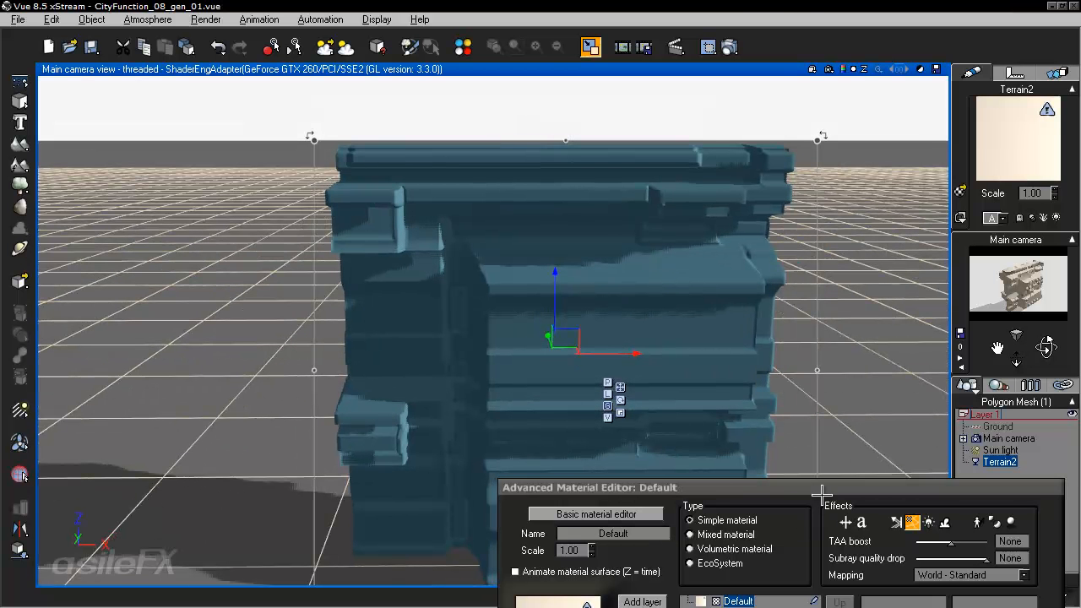
pyautogui.moveTo(761, 501); pyautogui.dragTo(761, 133)
pyautogui.rightClick(579, 441)
pyautogui.click(580, 443)
pyautogui.click(275, 273)
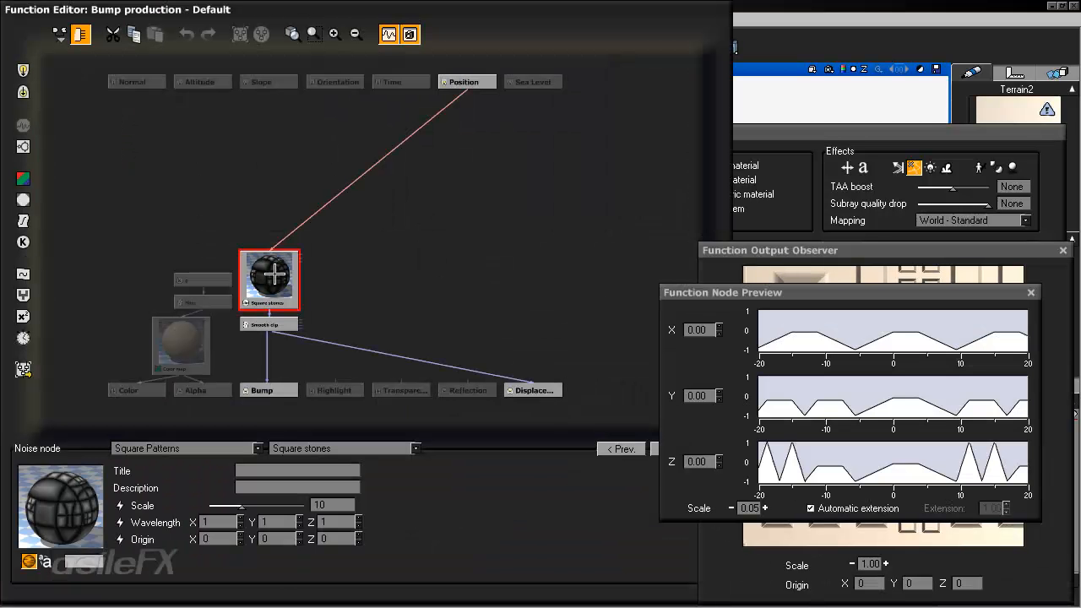
pyautogui.click(324, 521)
pyautogui.write('0')
pyautogui.press('Return')
pyautogui.click(217, 521)
pyautogui.write('0')
pyautogui.press('Return')
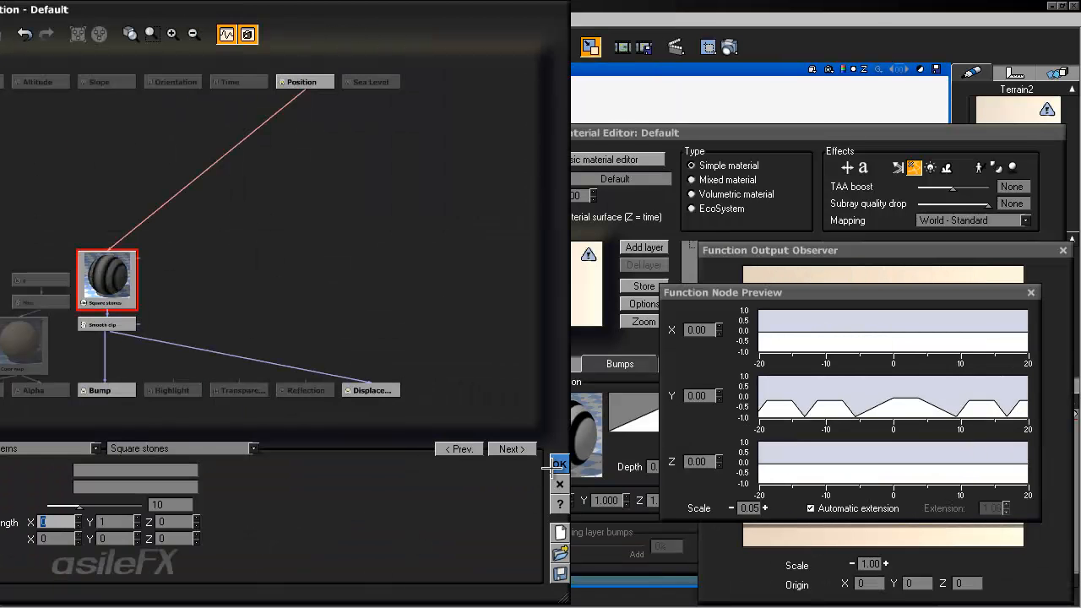
pyautogui.click(558, 467)
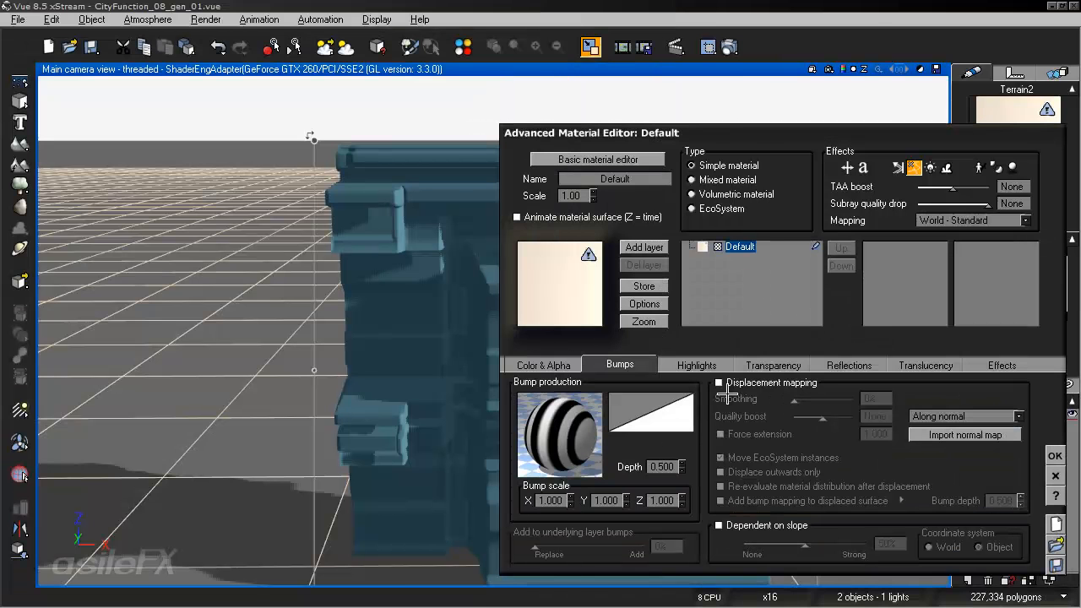
# Step: Move the material editor clear of the structure and render the front view to check the bump pattern
pyautogui.moveTo(748, 135); pyautogui.dragTo(455, 284)
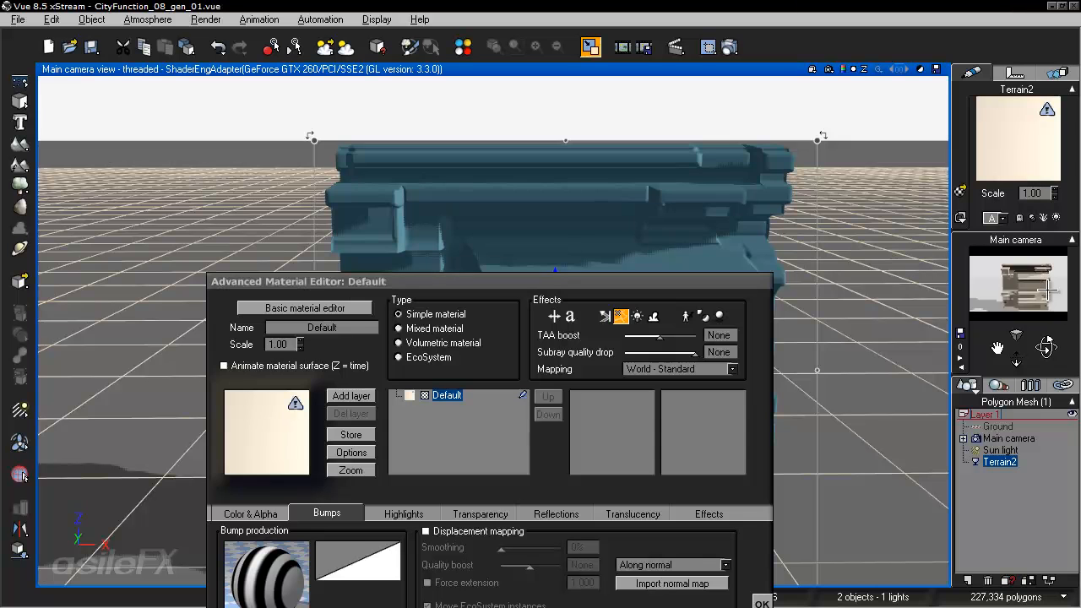
pyautogui.click(729, 47)
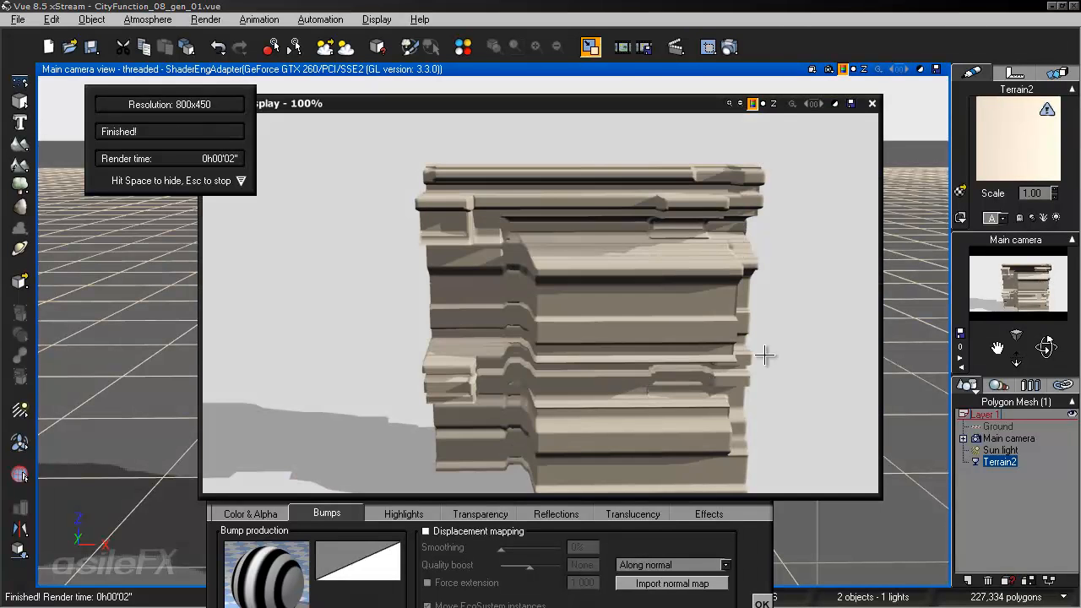
pyautogui.click(872, 103)
# Step: Set the Square stones node's wavelength to 1 in X and 0 in Y, and accept the bump function
pyautogui.moveTo(1046, 342); pyautogui.dragTo(955, 478)
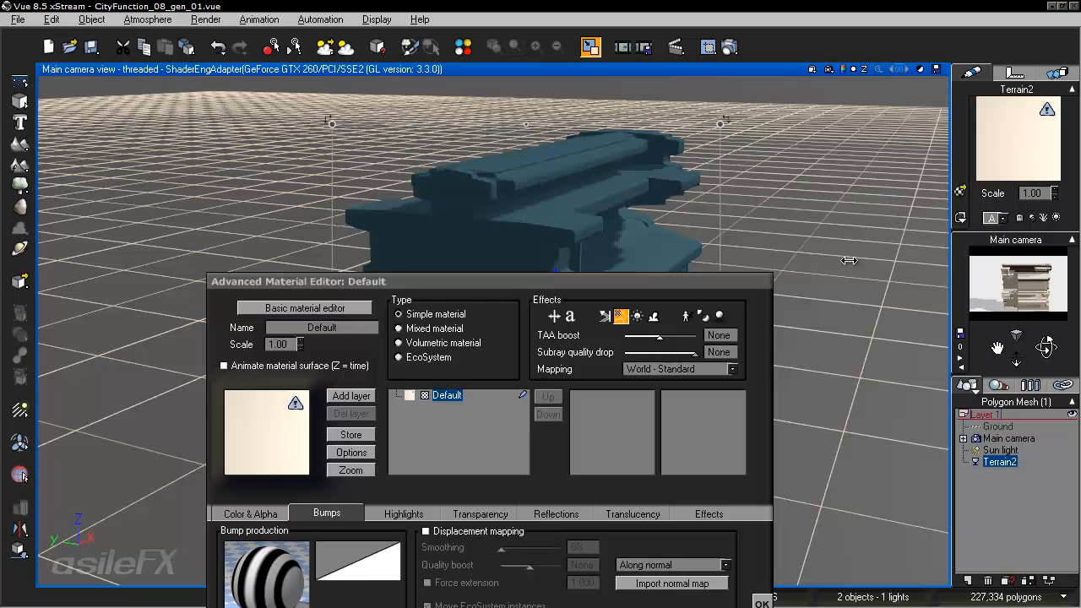
pyautogui.moveTo(606, 288); pyautogui.dragTo(610, 169)
pyautogui.rightClick(244, 484)
pyautogui.click(283, 478)
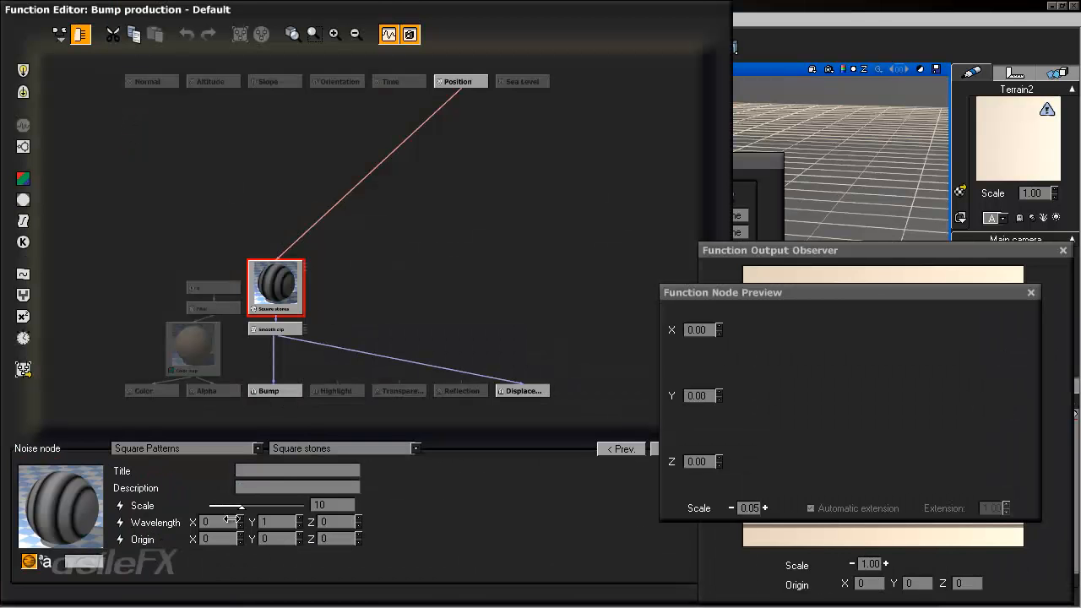
pyautogui.doubleClick(216, 519)
pyautogui.write('1')
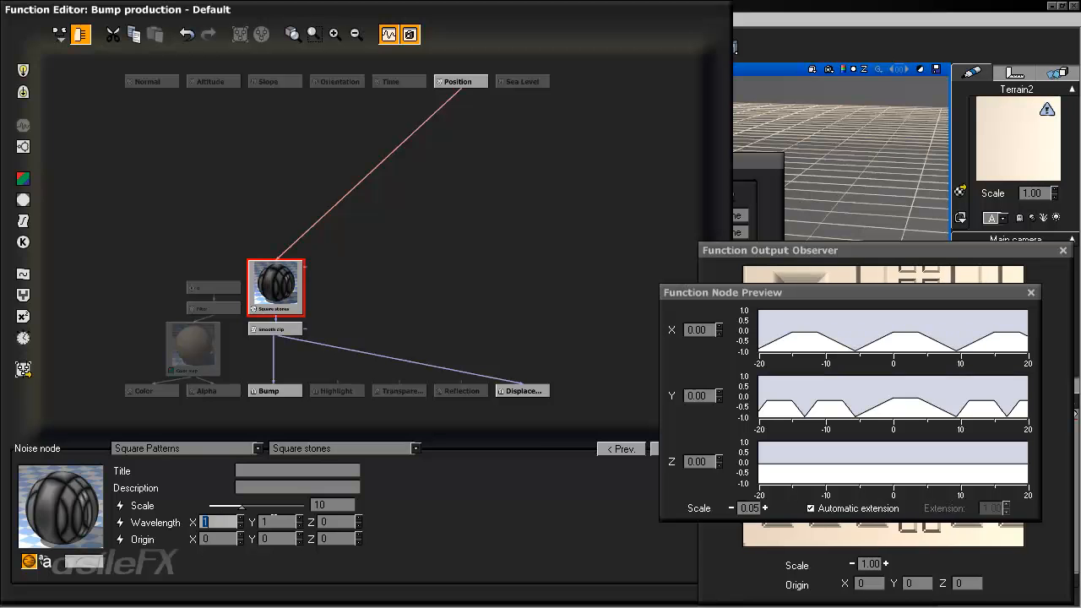
pyautogui.doubleClick(282, 521)
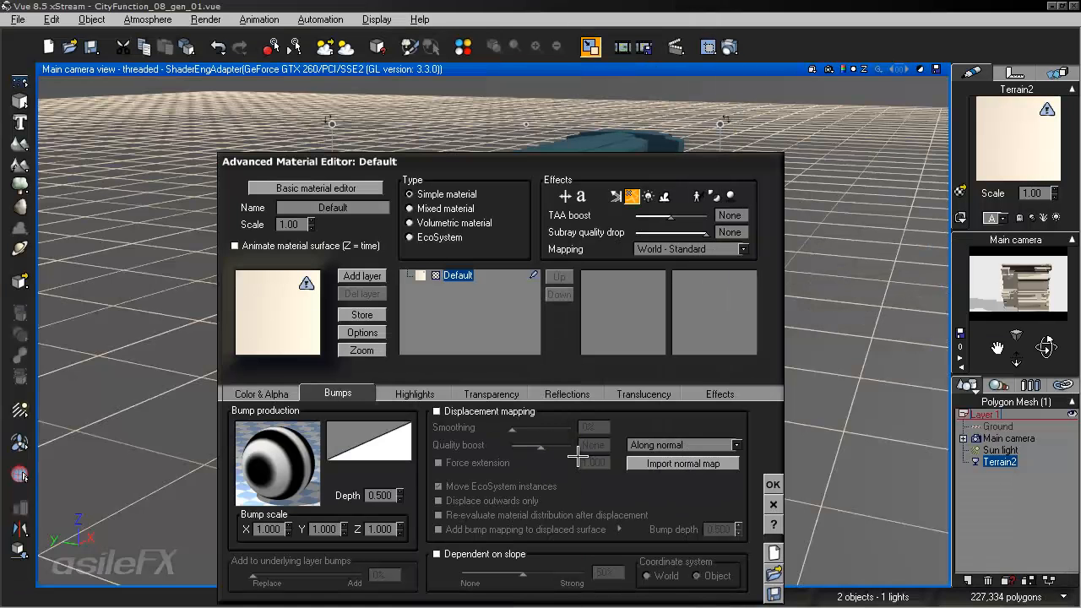
# Step: Render the structure from a lower angle to check the vertical bump bands, and close the render
pyautogui.moveTo(1018, 338); pyautogui.dragTo(1021, 297)
pyautogui.click(730, 47)
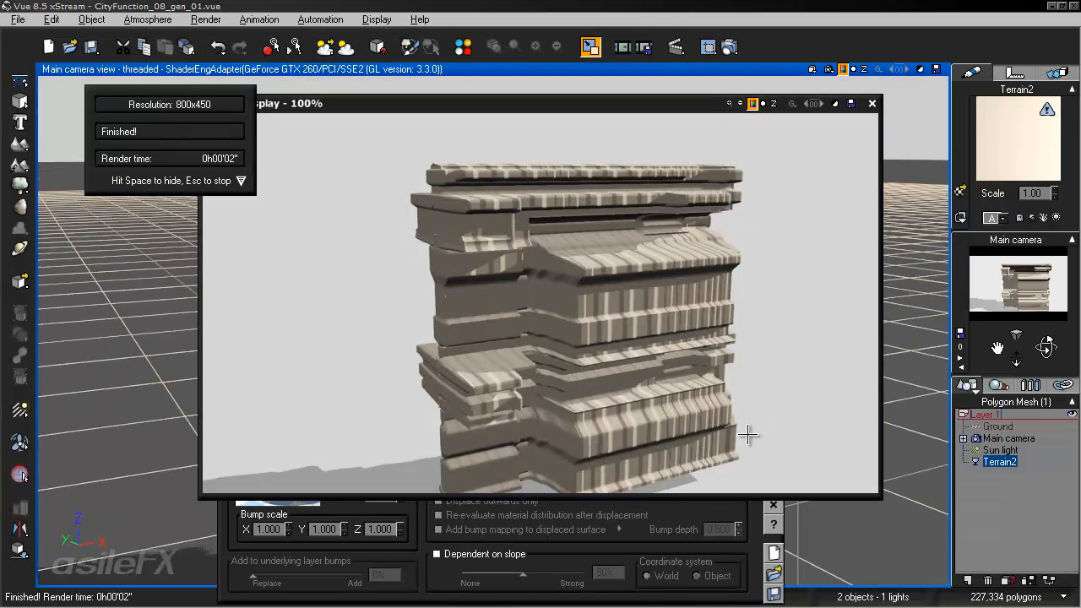
pyautogui.click(873, 103)
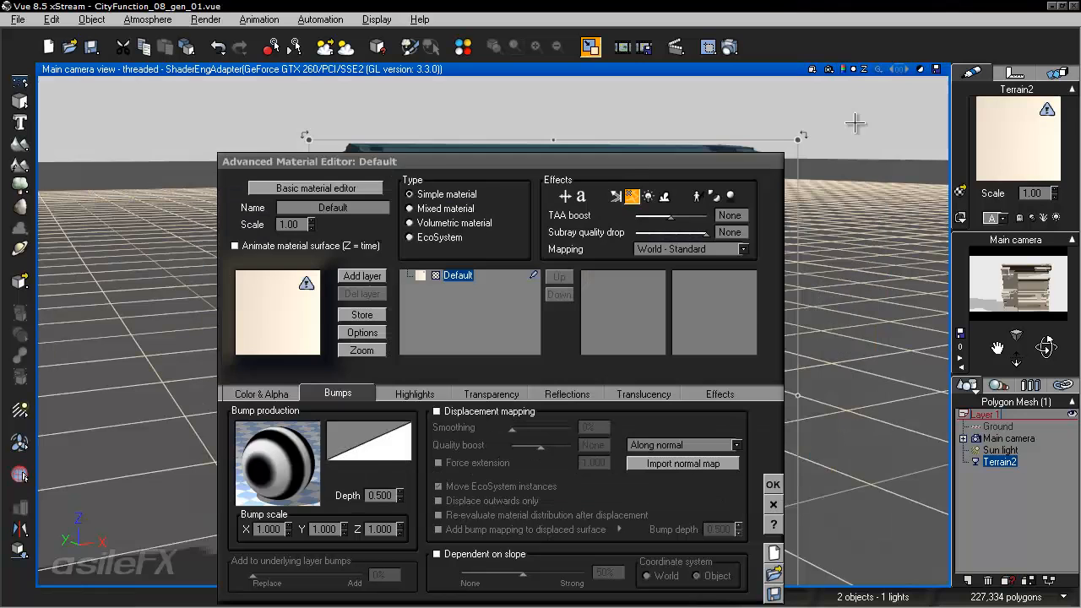
# Step: Set the Square stones node's scale to 35 in the bump function and render the structure to check it
pyautogui.rightClick(288, 422)
pyautogui.click(306, 443)
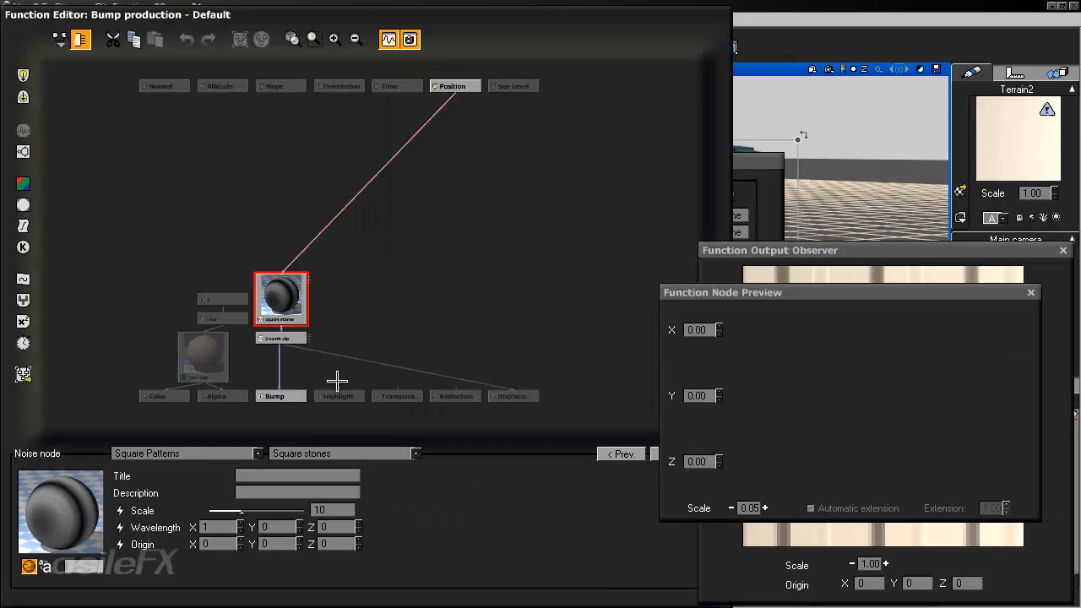
pyautogui.doubleClick(338, 510)
pyautogui.press('Return')
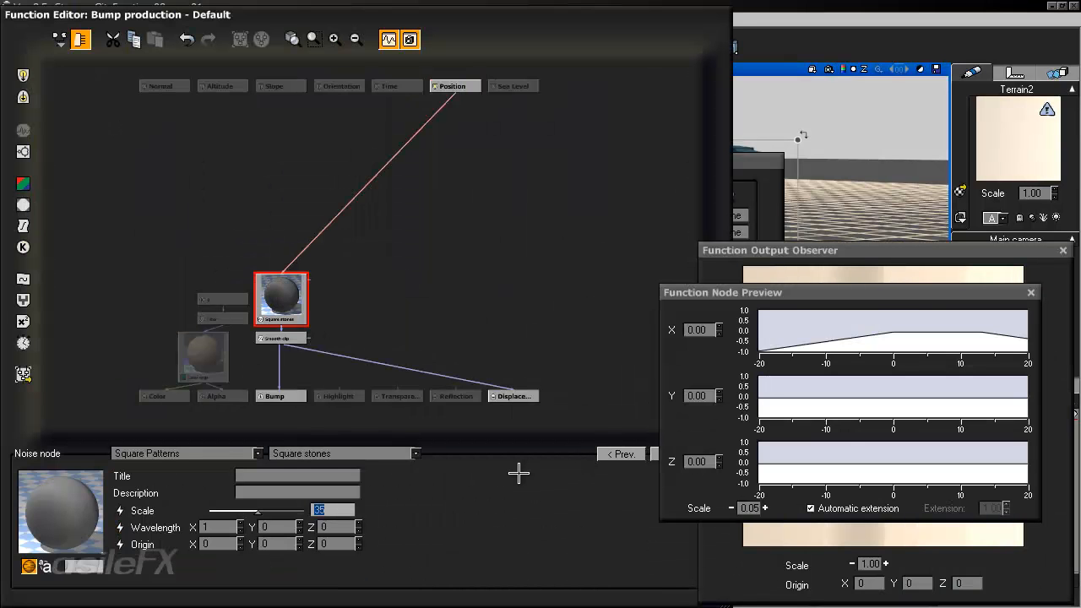
pyautogui.moveTo(624, 472); pyautogui.dragTo(467, 489)
pyautogui.click(571, 489)
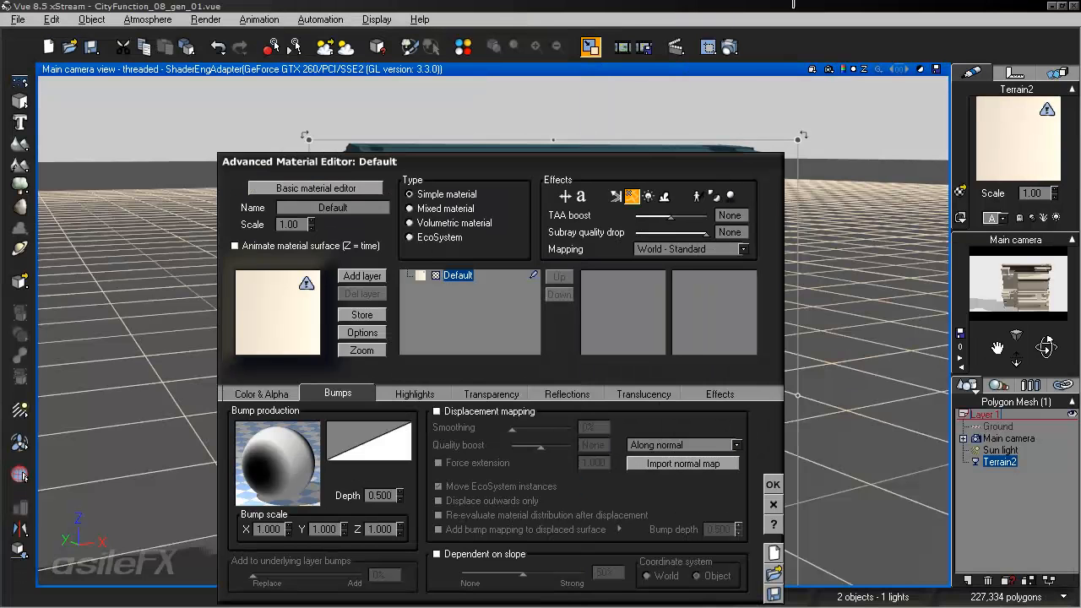
pyautogui.click(708, 46)
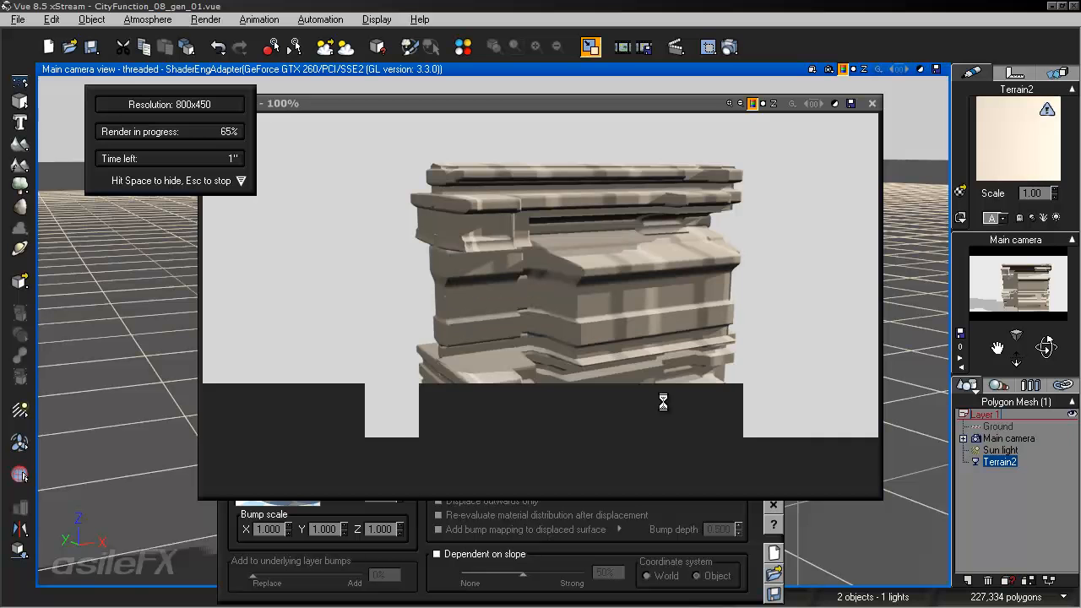
pyautogui.click(872, 104)
# Step: Enter a higher contrast for the Smooth clip node and accept the bump function
pyautogui.rightClick(306, 452)
pyautogui.click(314, 455)
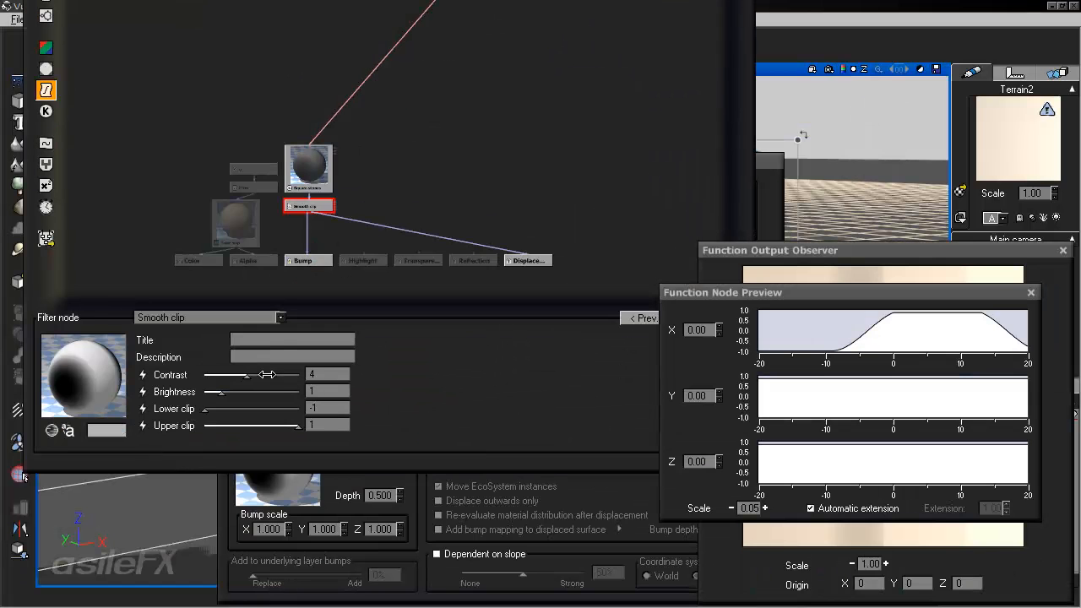
pyautogui.doubleClick(327, 377)
pyautogui.press('Return')
pyautogui.moveTo(455, 410); pyautogui.dragTo(342, 439)
pyautogui.click(622, 370)
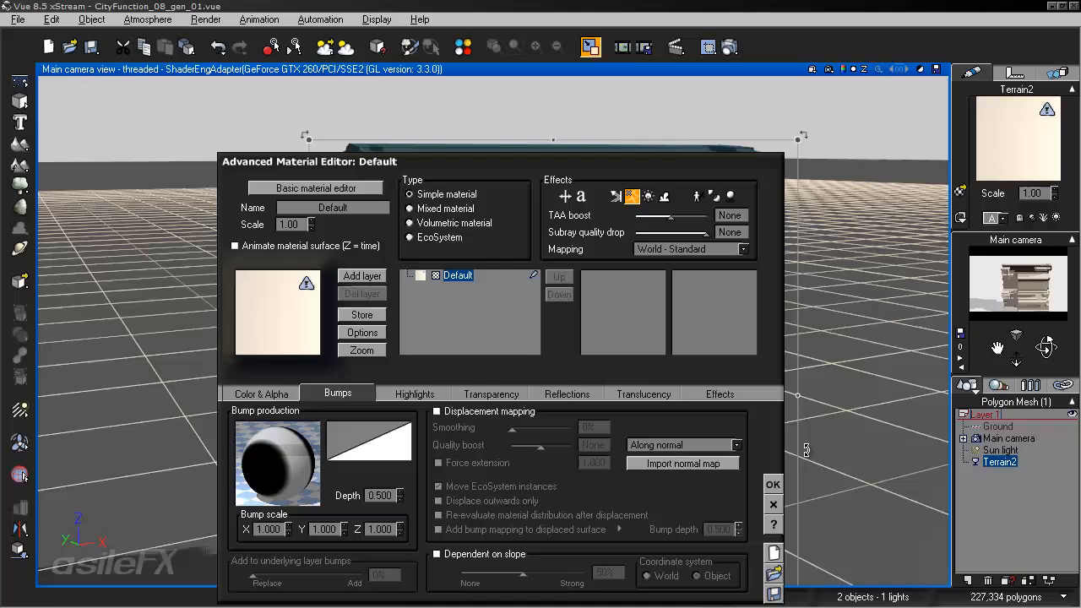
# Step: Accept the Default material and render the structure to check the sharpened bands
pyautogui.click(774, 483)
pyautogui.click(729, 47)
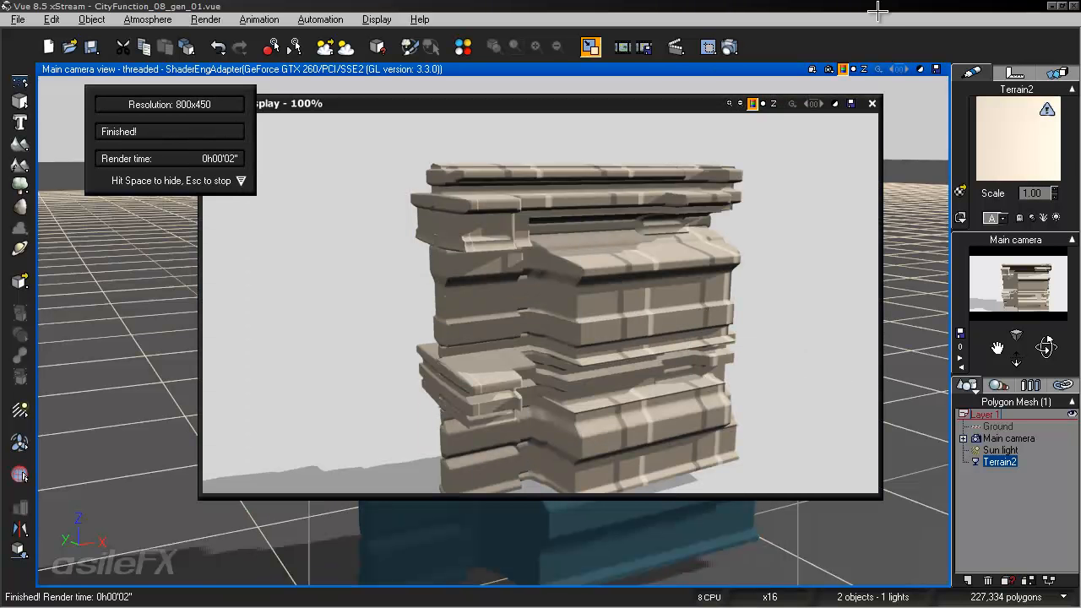
pyautogui.click(872, 103)
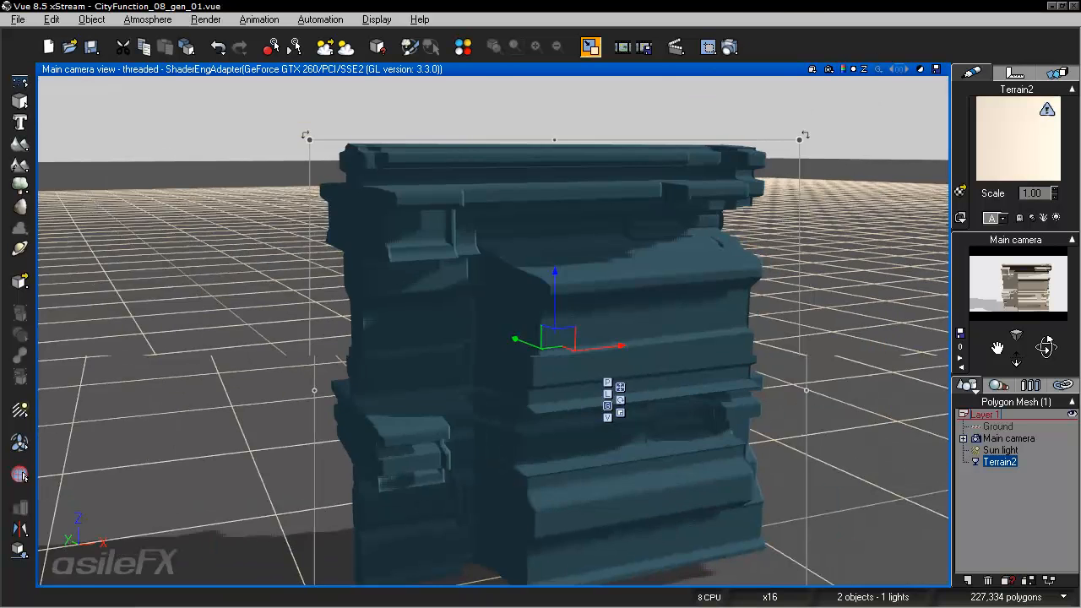
# Step: Reopen Terrain2's Default material and reposition its editor
pyautogui.scroll(4, 520, 172)
pyautogui.doubleClick(1014, 149)
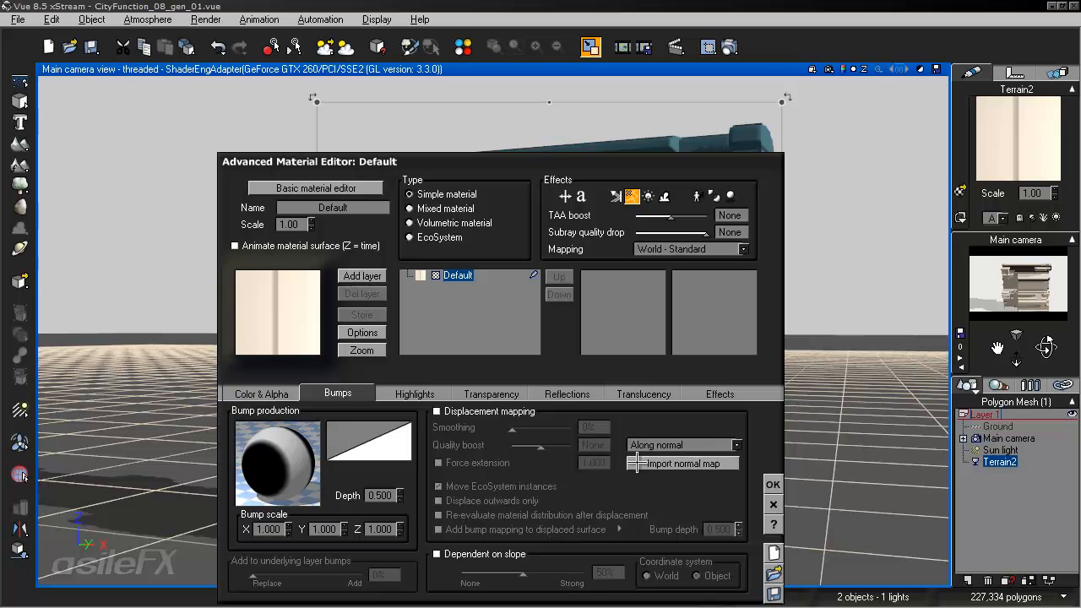
pyautogui.click(738, 446)
pyautogui.moveTo(780, 438); pyautogui.dragTo(728, 354)
# Step: Try a bump filter profile with a keypoint at X -1 and Y 0, and accept the filter
pyautogui.rightClick(348, 365)
pyautogui.click(349, 370)
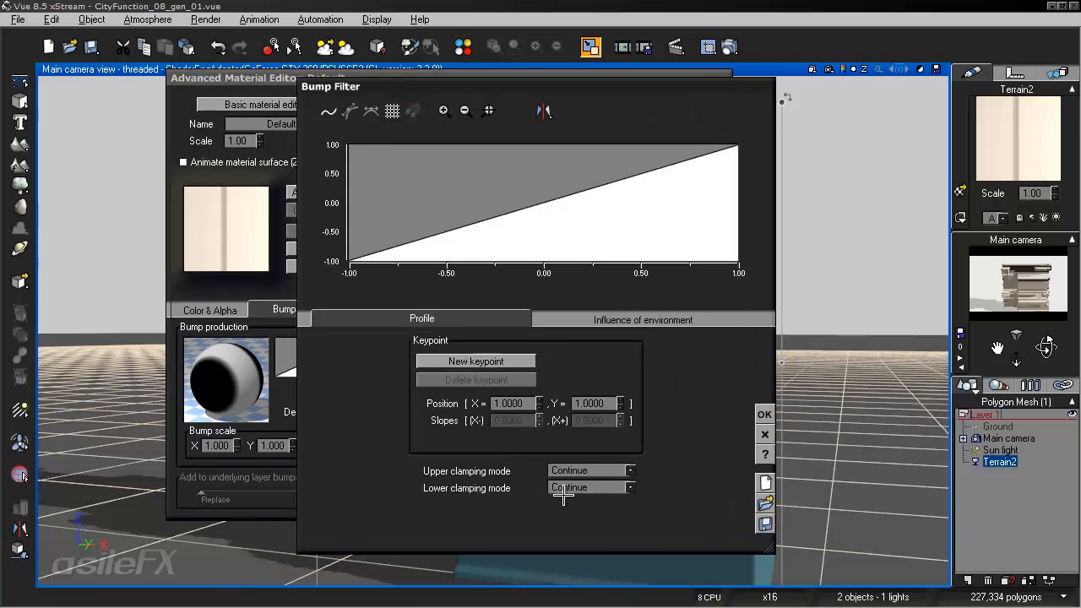
pyautogui.click(352, 246)
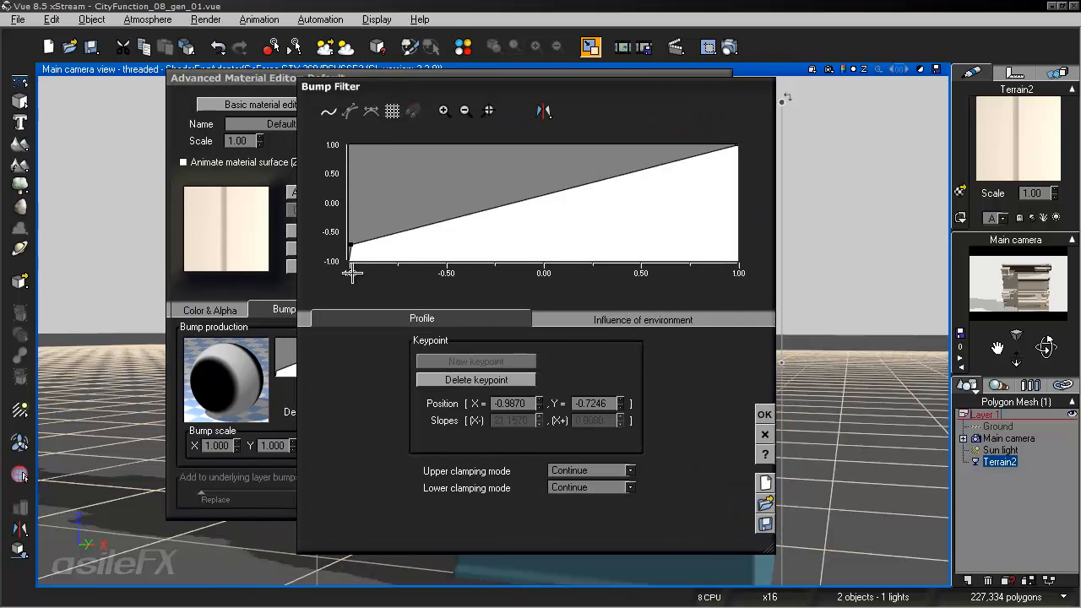
pyautogui.moveTo(351, 246); pyautogui.dragTo(297, 201)
pyautogui.doubleClick(595, 403)
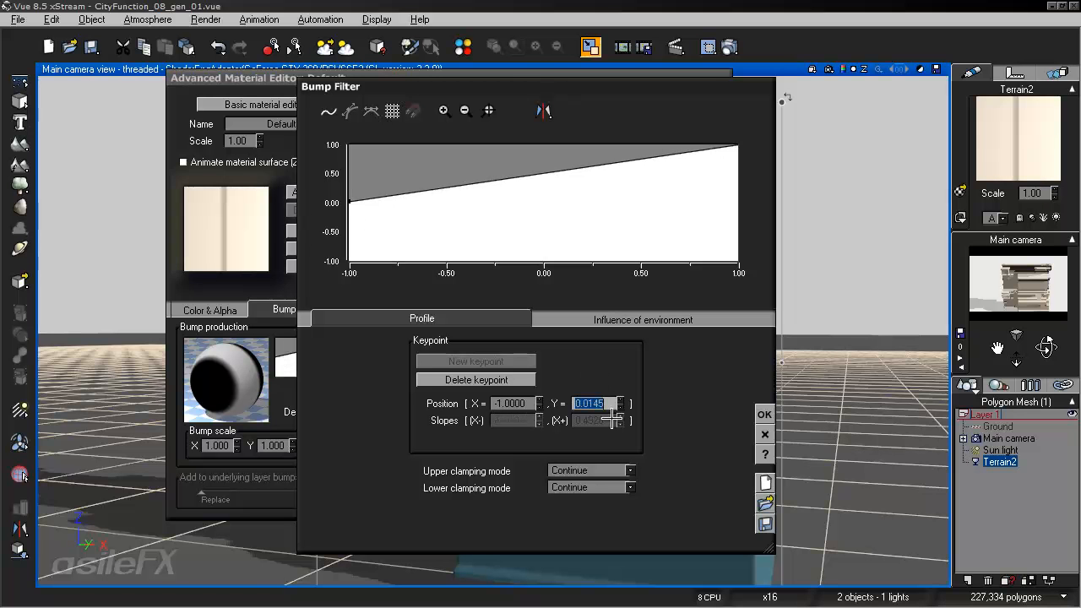
pyautogui.write('0')
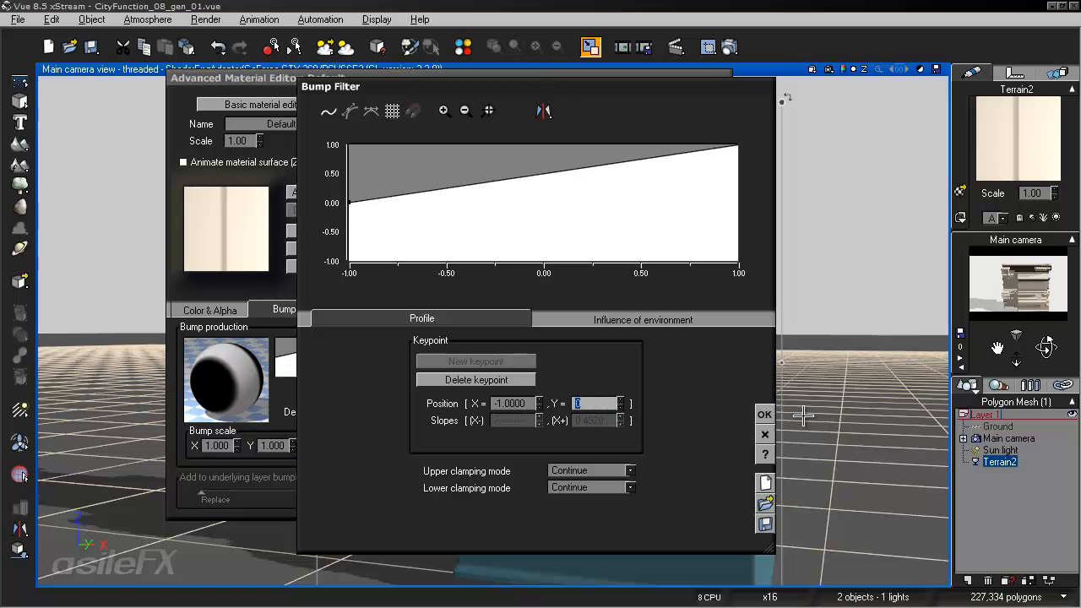
pyautogui.click(765, 414)
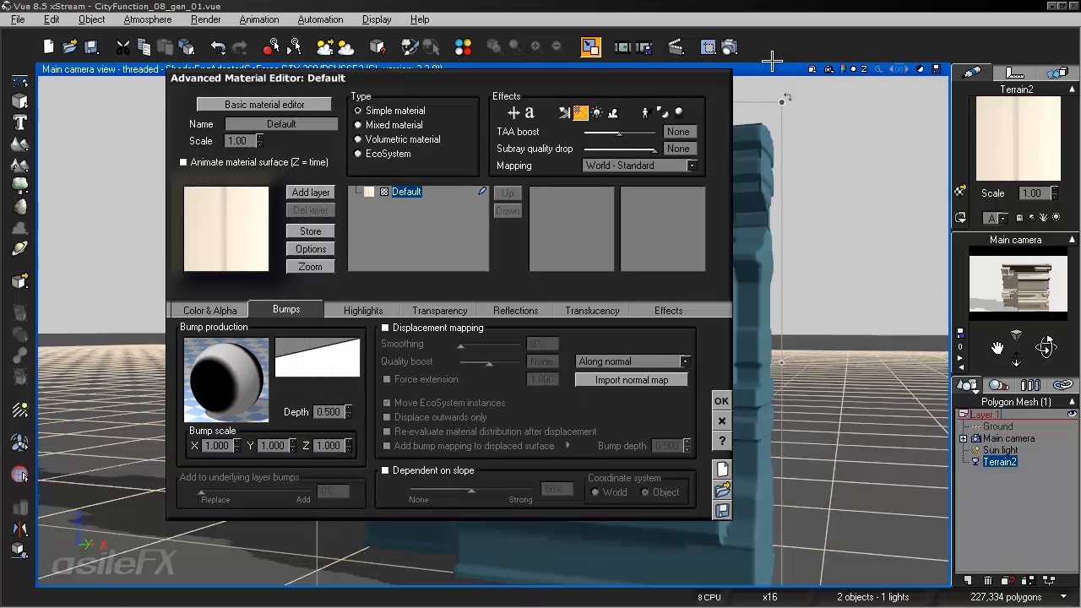
# Step: Render the structure with the edited bump filter, and reset the filter to its default profile
pyautogui.click(732, 47)
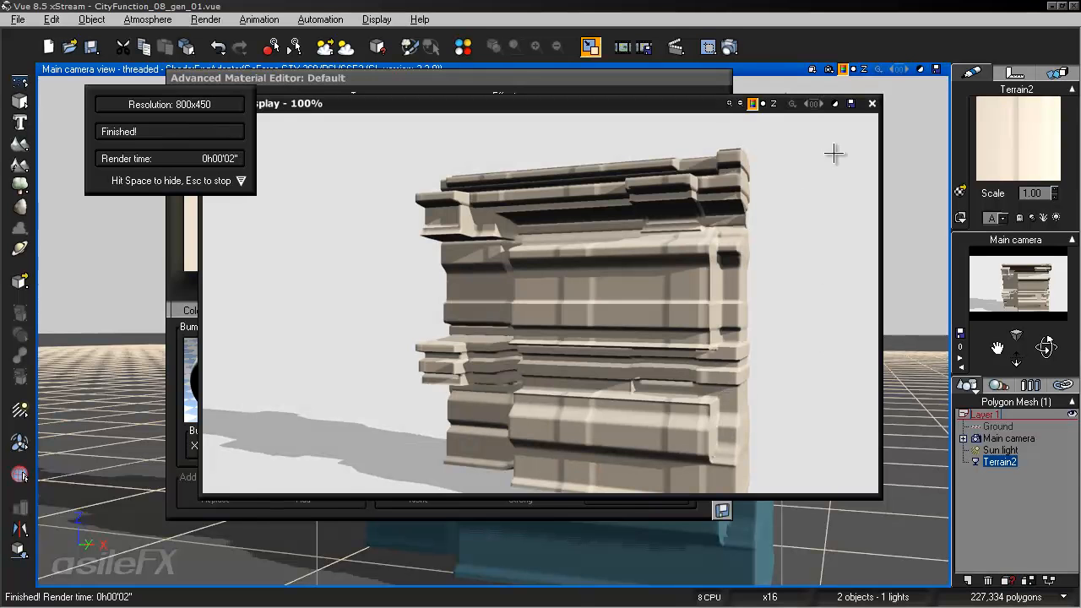
pyautogui.click(873, 103)
pyautogui.rightClick(316, 372)
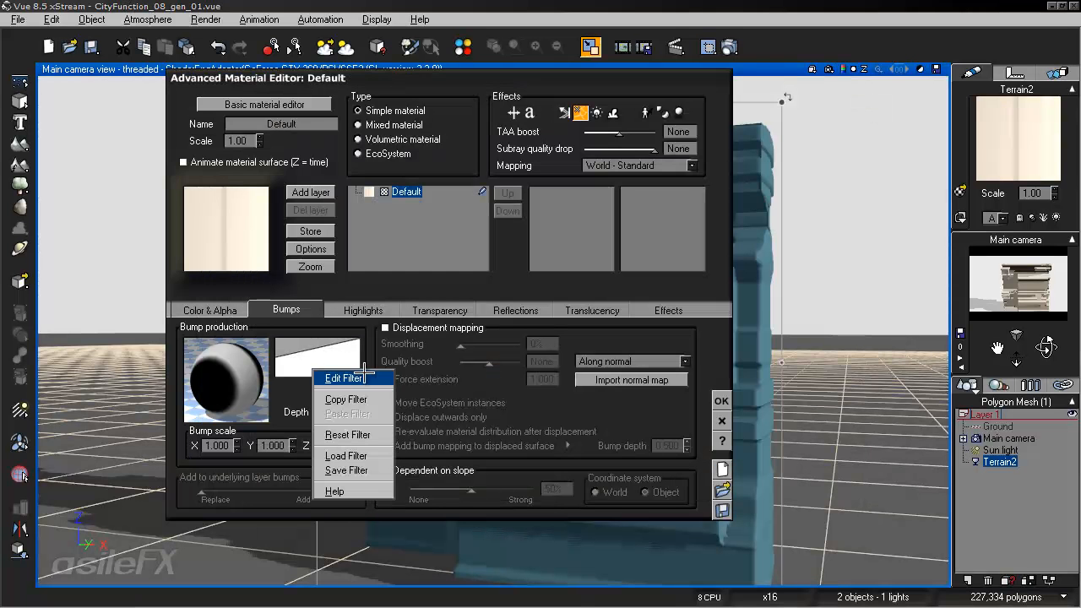
pyautogui.click(347, 434)
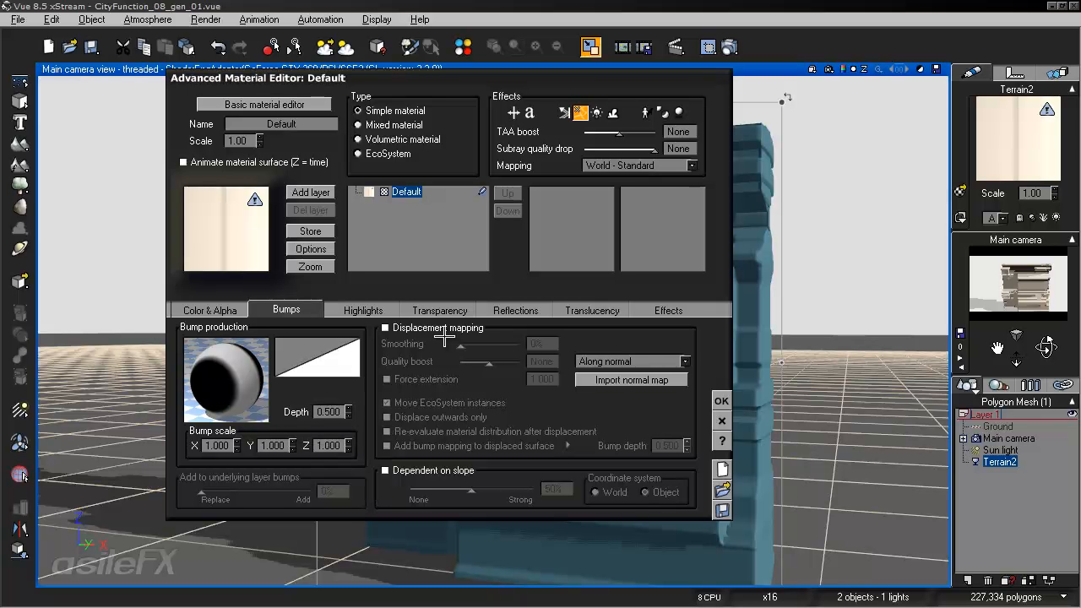
# Step: Switch on Displacement mapping with the Normal map direction and accept the Default material
pyautogui.click(440, 328)
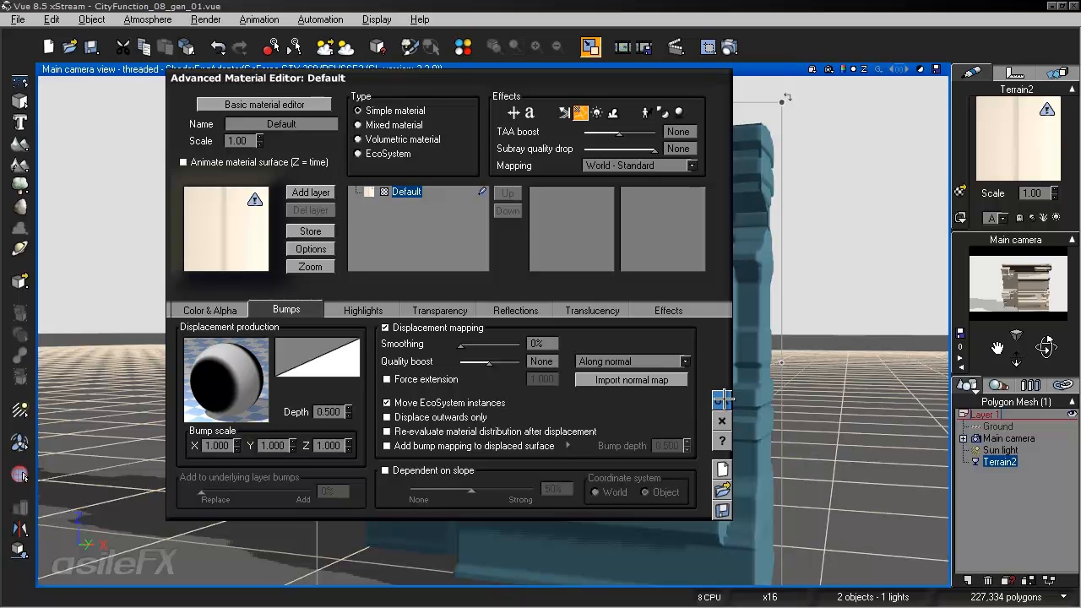
pyautogui.click(681, 359)
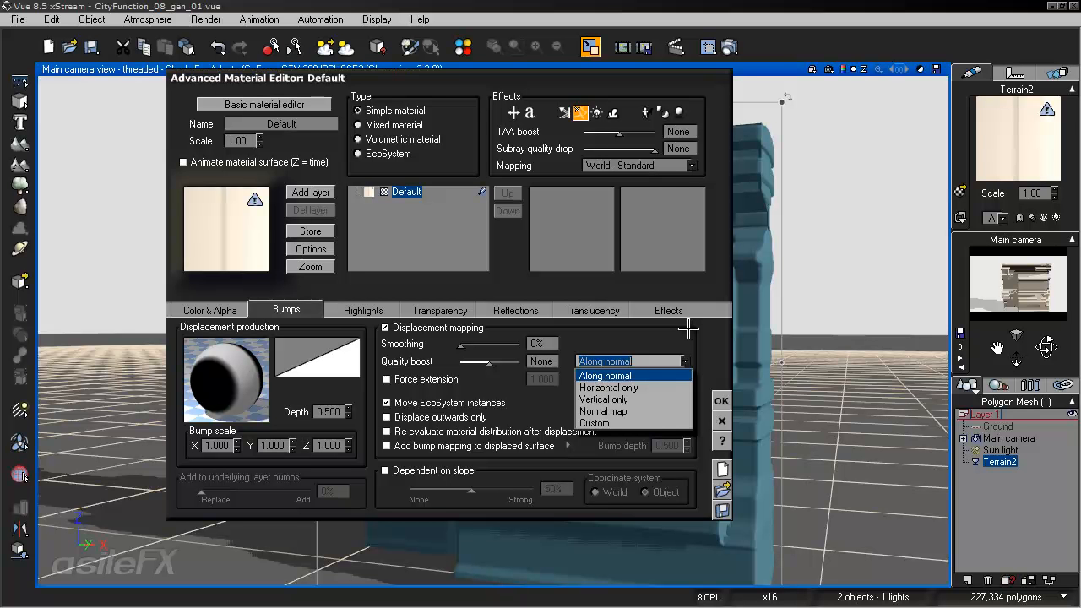
pyautogui.click(603, 411)
pyautogui.click(722, 400)
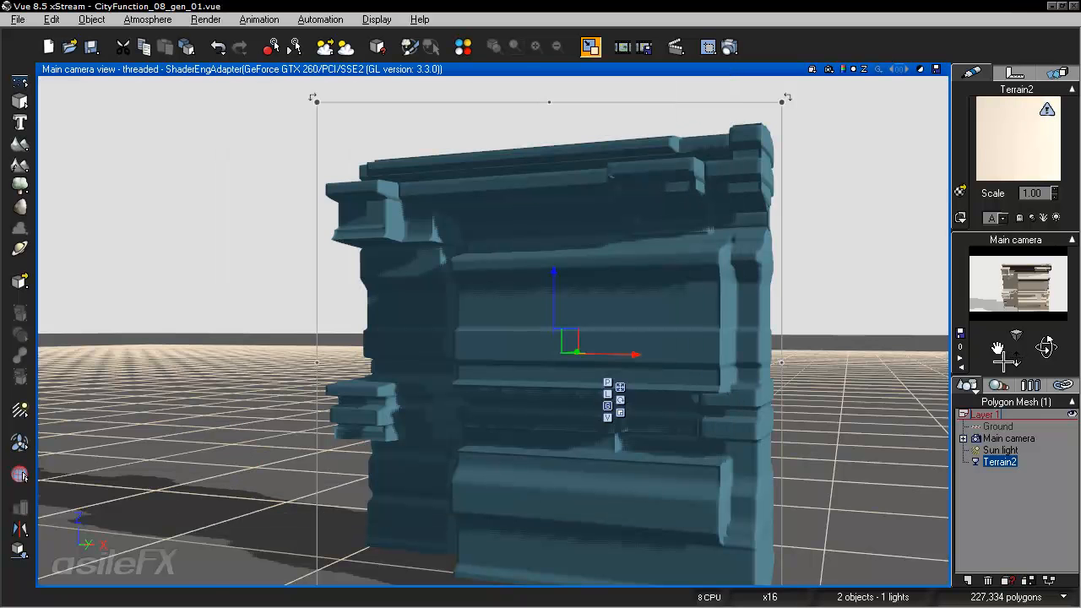
# Step: Examine the structure's ledges and small protruding block from above and up close
pyautogui.moveTo(1046, 346); pyautogui.dragTo(521, 176)
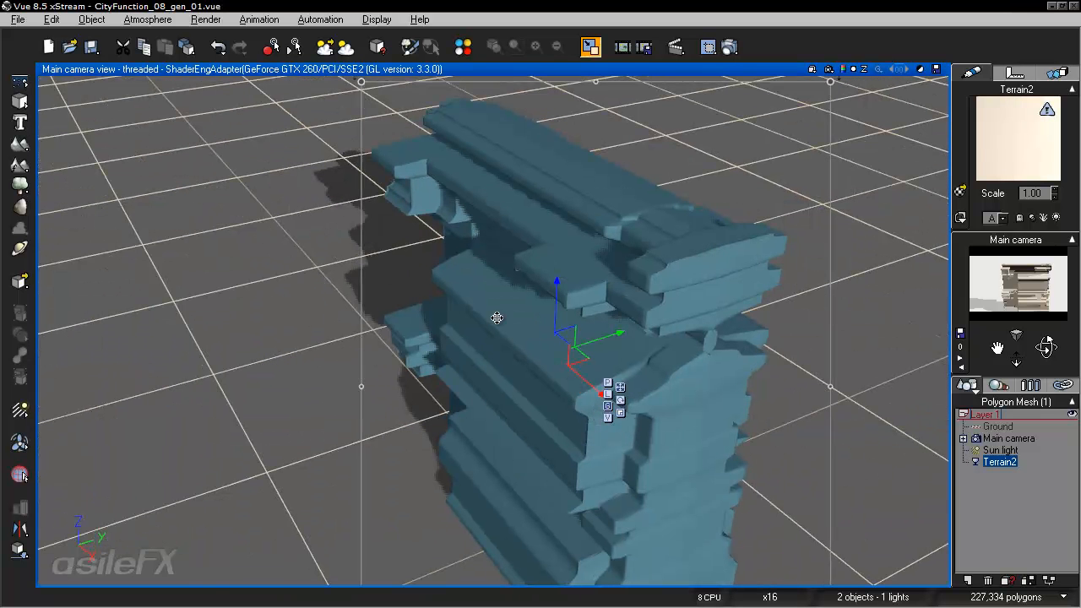
pyautogui.scroll(3, 626, 409)
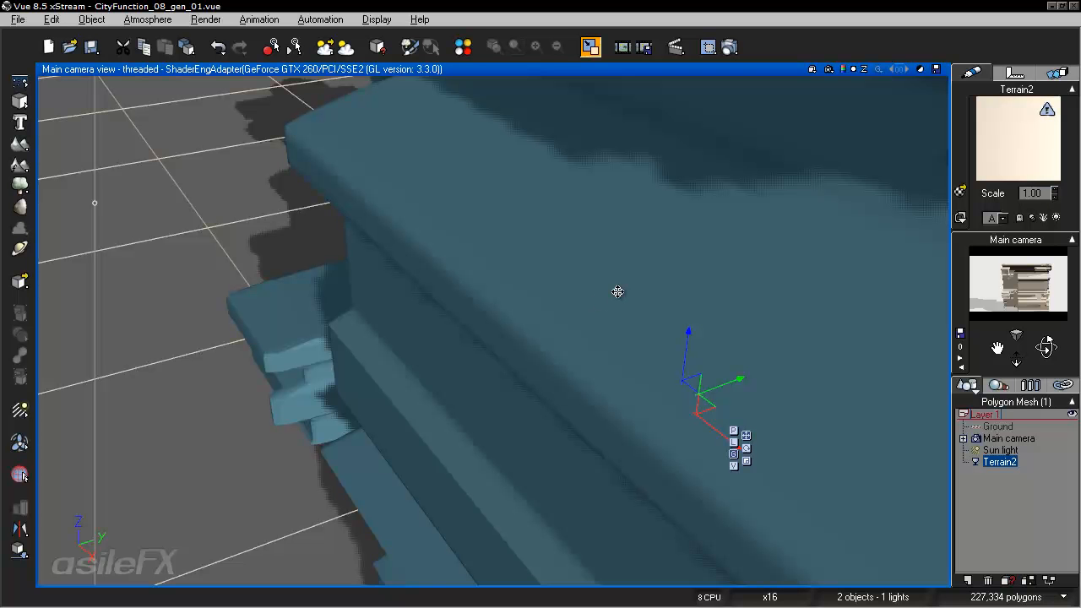
pyautogui.moveTo(1047, 347); pyautogui.dragTo(1046, 347)
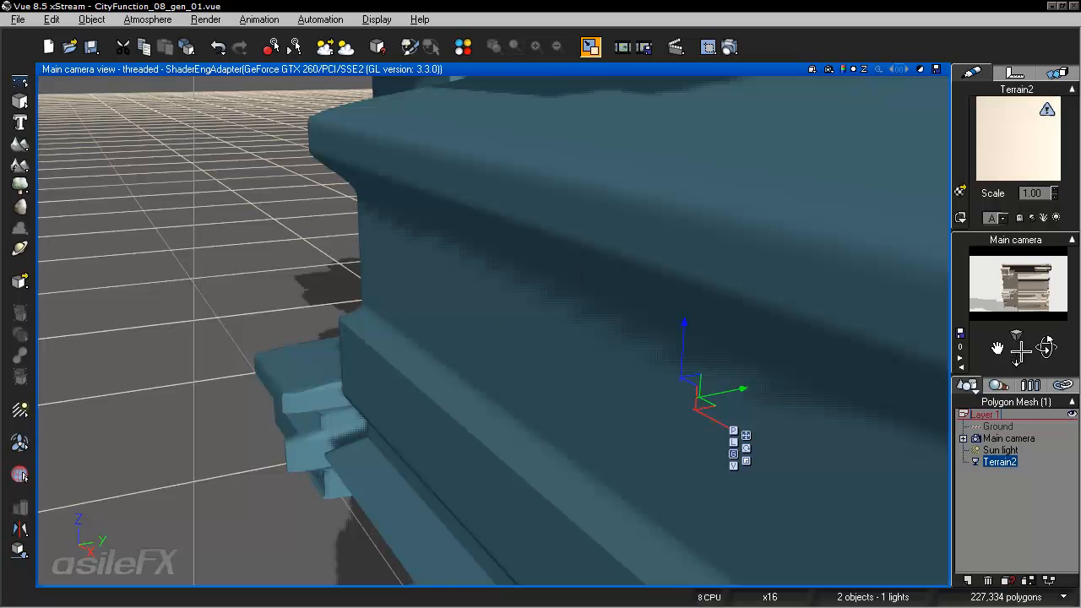
# Step: Switch on displacement mapping with the Along normal direction in the Default material and accept it
pyautogui.moveTo(1020, 349); pyautogui.dragTo(606, 256)
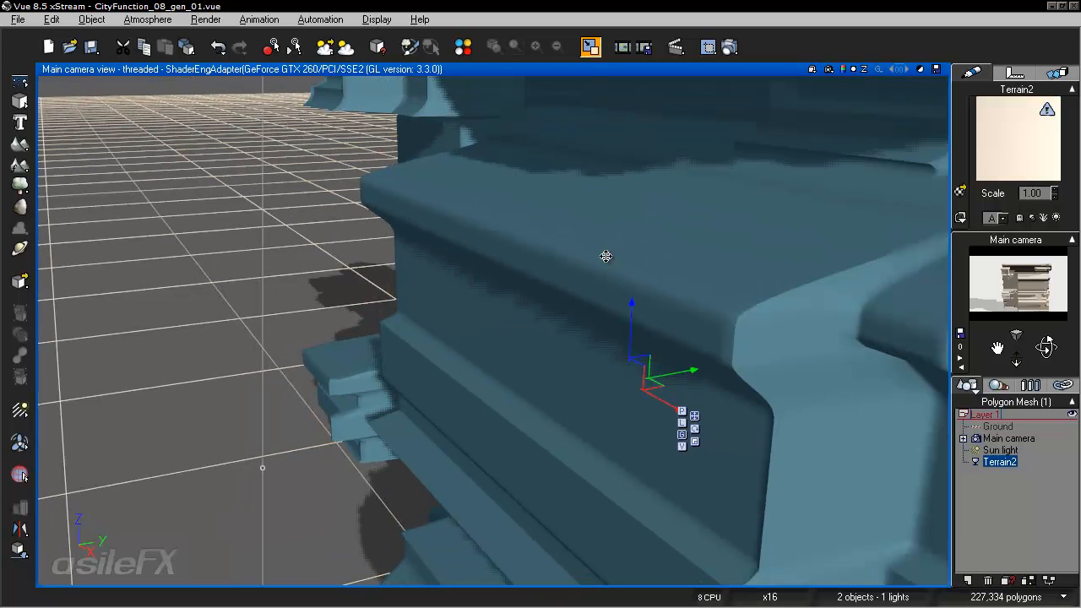
pyautogui.doubleClick(606, 256)
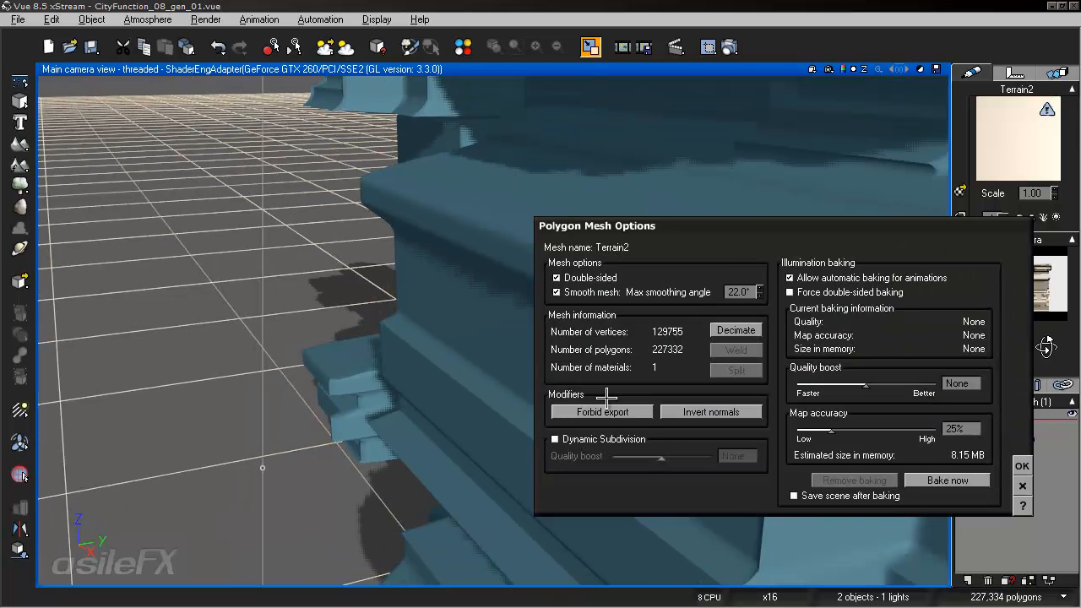
pyautogui.click(1023, 485)
pyautogui.rightClick(1013, 118)
pyautogui.click(929, 128)
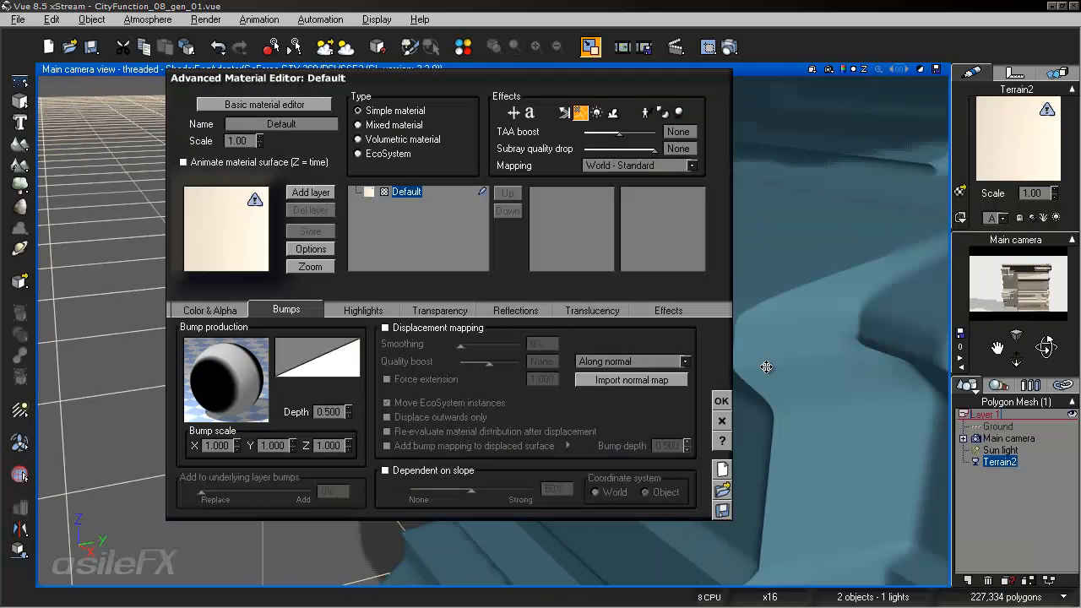
pyautogui.click(685, 361)
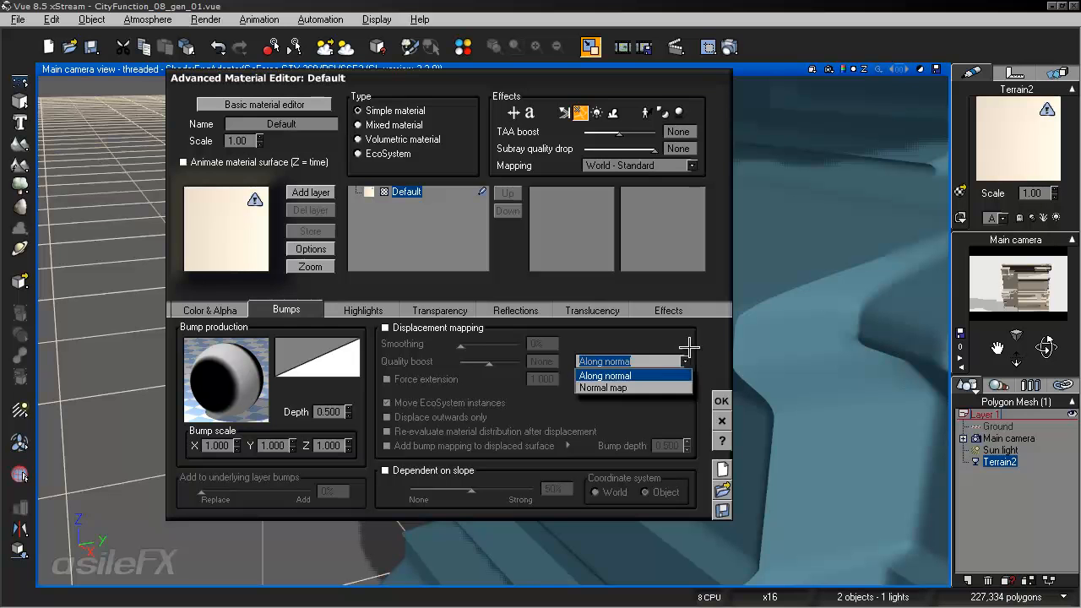
pyautogui.click(405, 328)
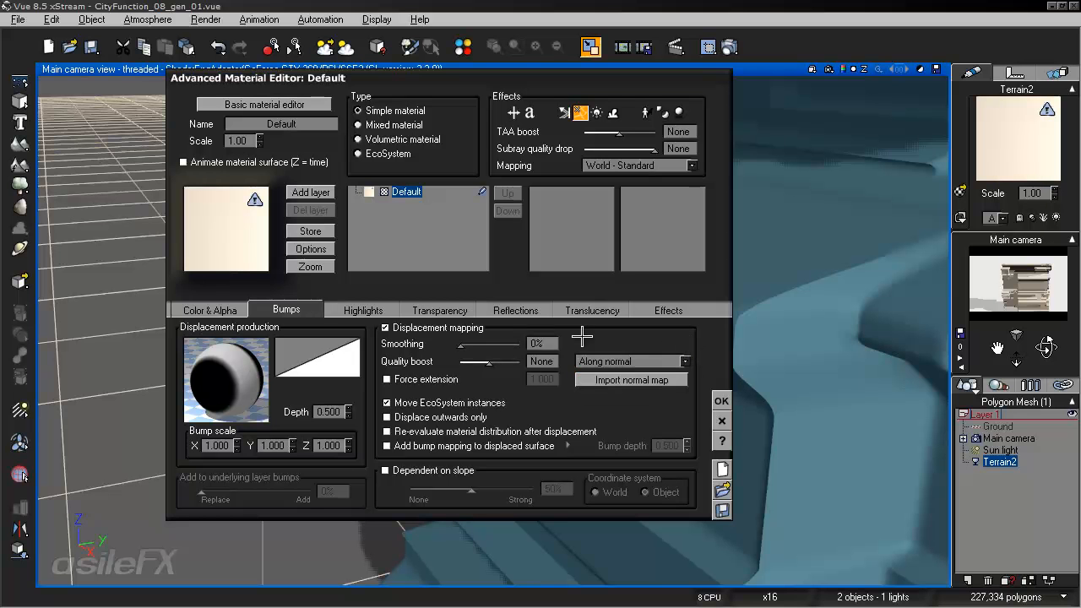
pyautogui.click(682, 361)
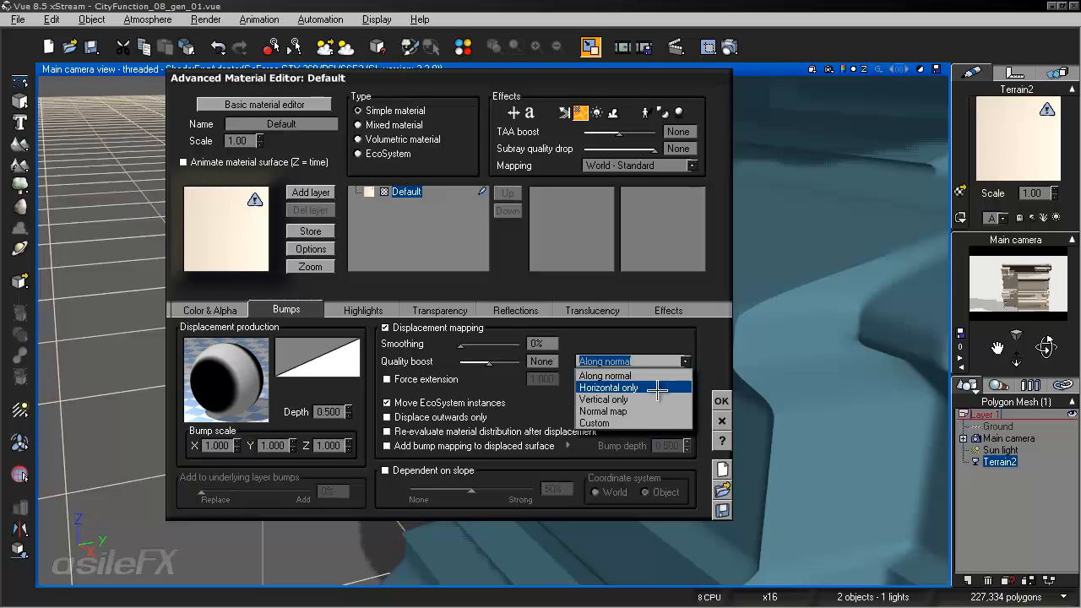
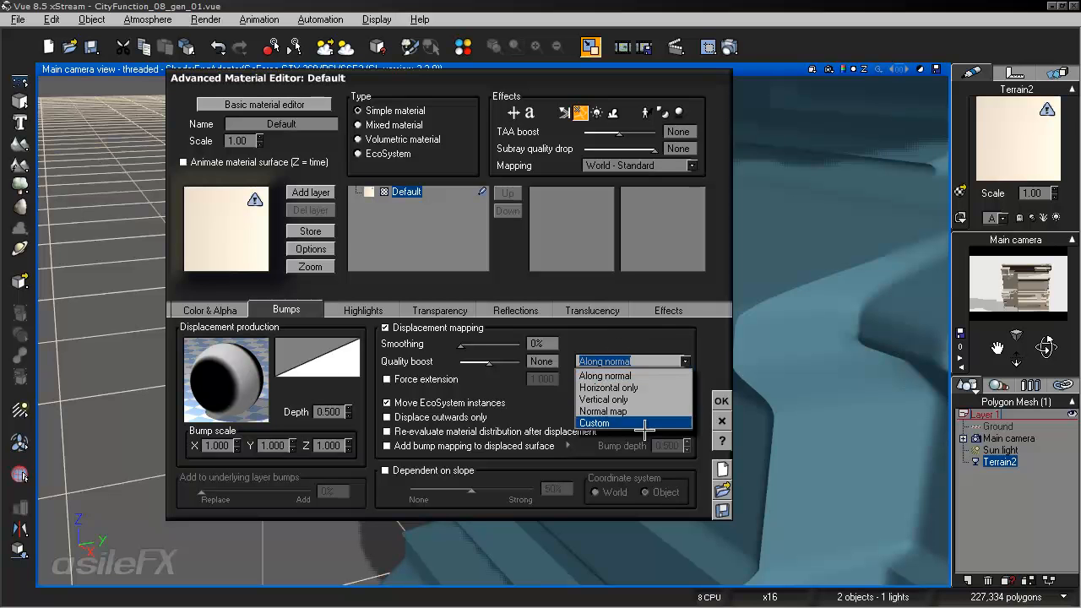
pyautogui.click(666, 339)
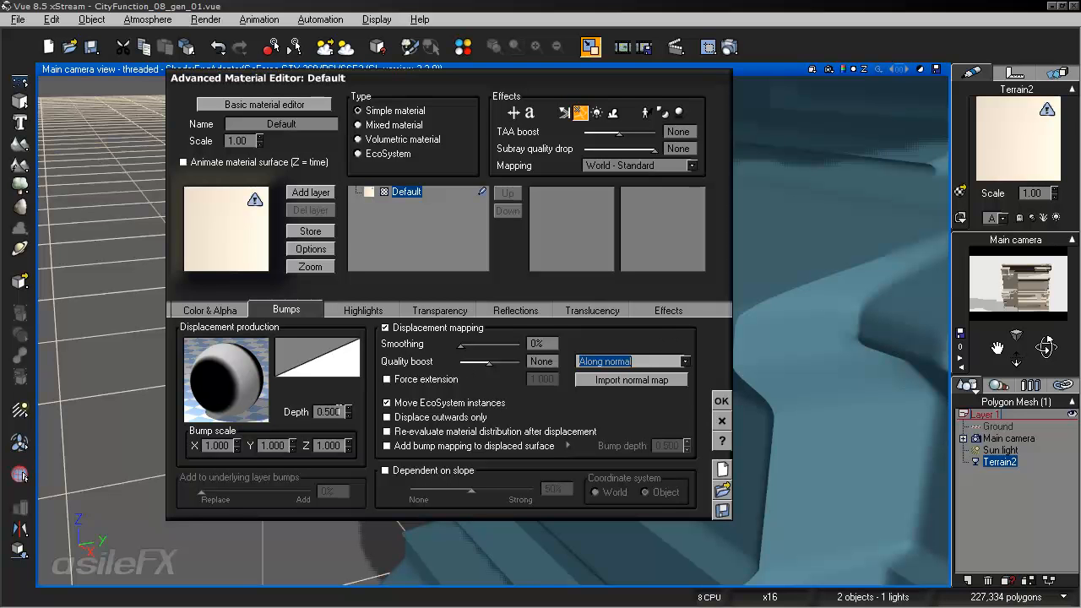
pyautogui.click(722, 401)
# Step: Bake the displaced Terrain2 mesh to polygons
pyautogui.rightClick(693, 352)
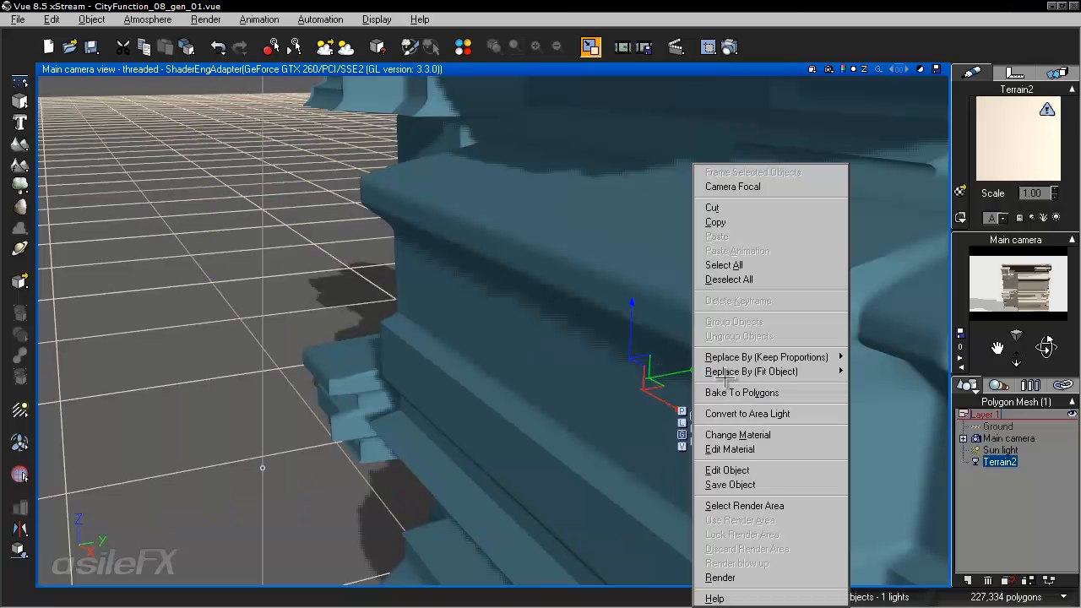
pyautogui.click(821, 392)
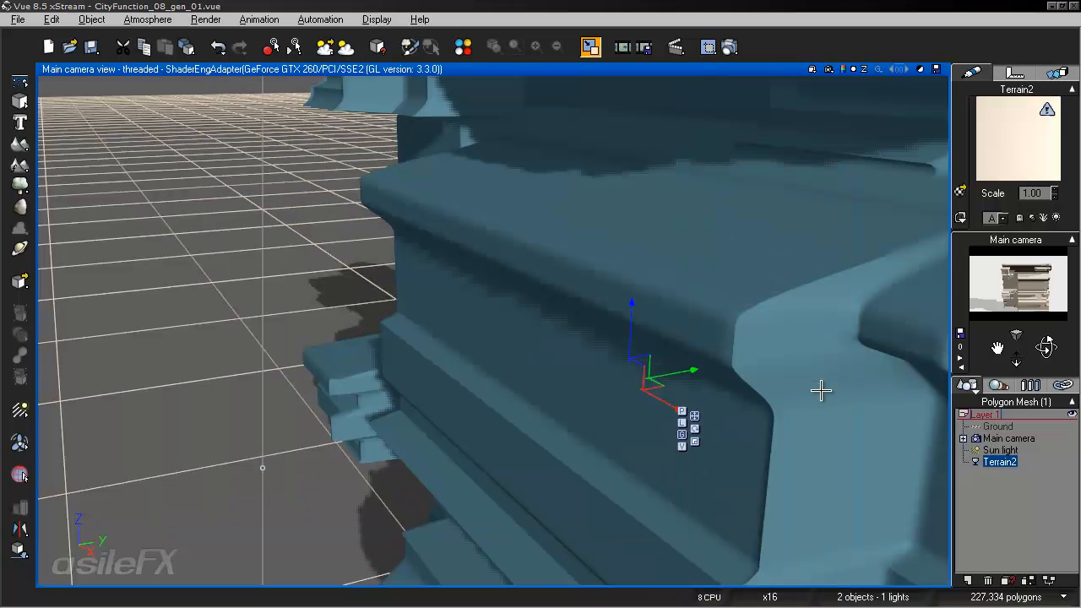
pyautogui.click(578, 454)
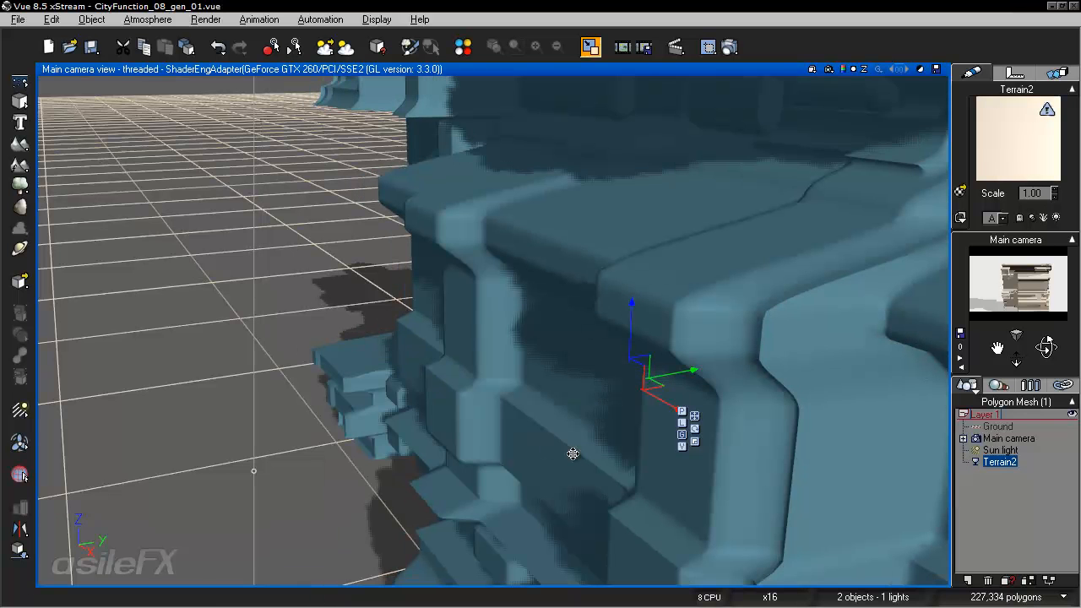
# Step: Look around the baked structure up close and undo the last few rotations of the main camera
pyautogui.moveTo(777, 358); pyautogui.dragTo(717, 413, button='right')
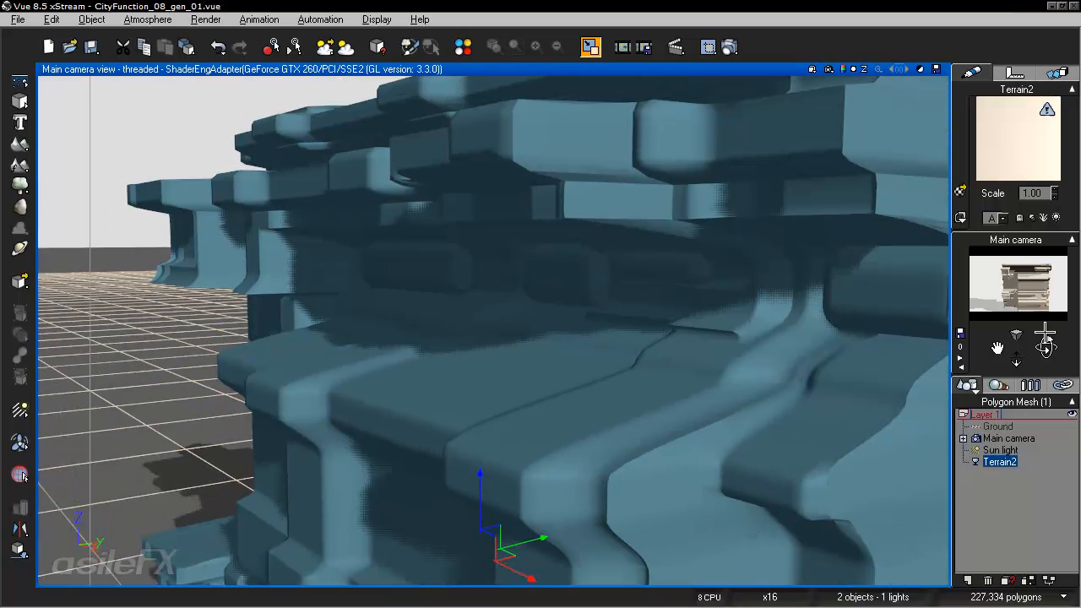
pyautogui.moveTo(1046, 344); pyautogui.dragTo(530, 175)
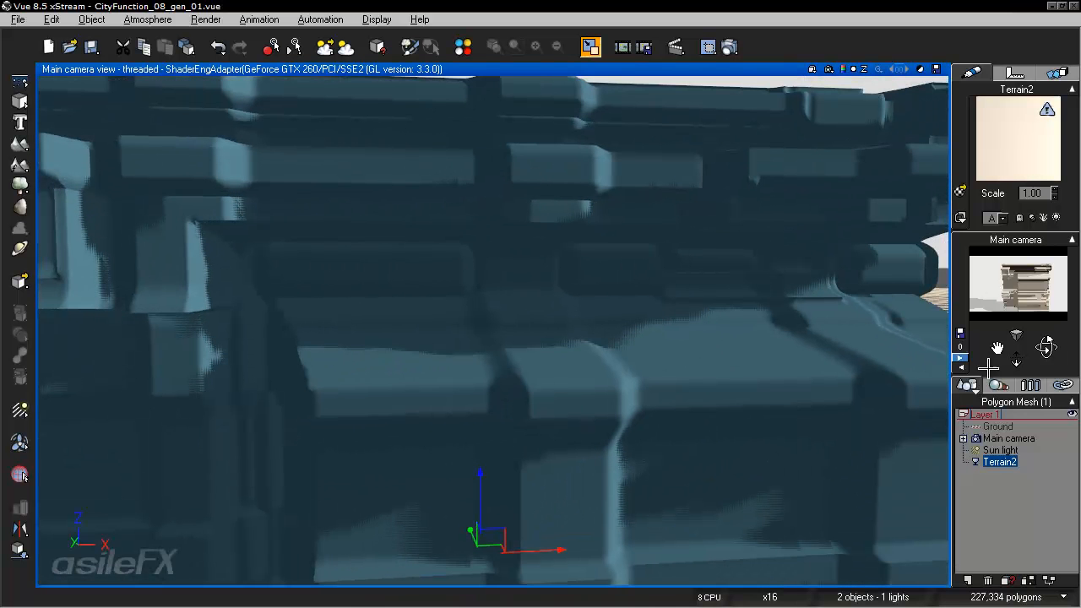
pyautogui.moveTo(1014, 363); pyautogui.dragTo(1047, 346)
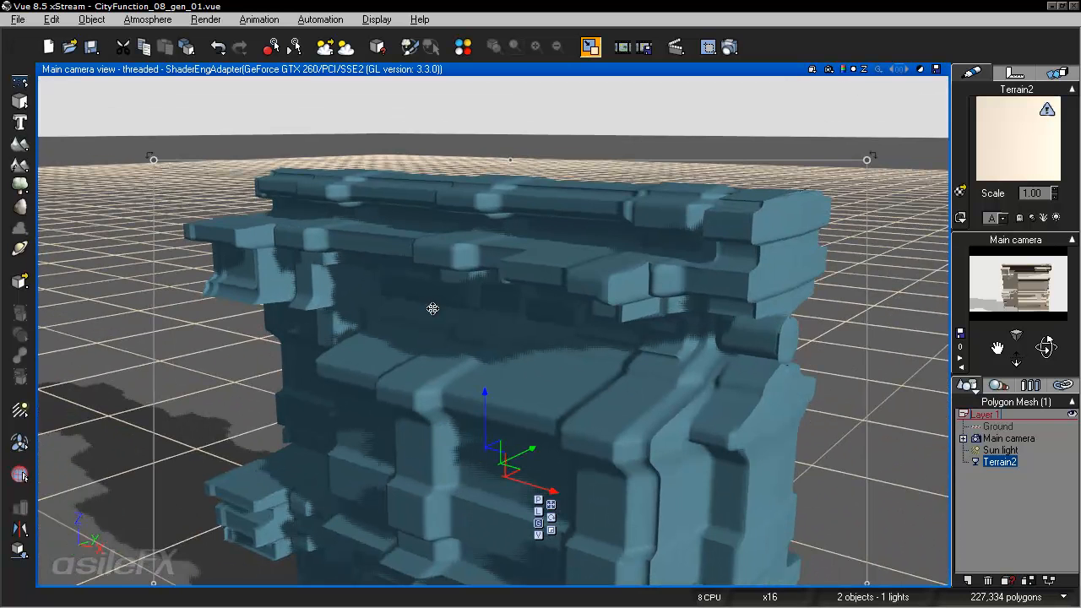
pyautogui.click(111, 19)
pyautogui.click(64, 36)
pyautogui.click(53, 20)
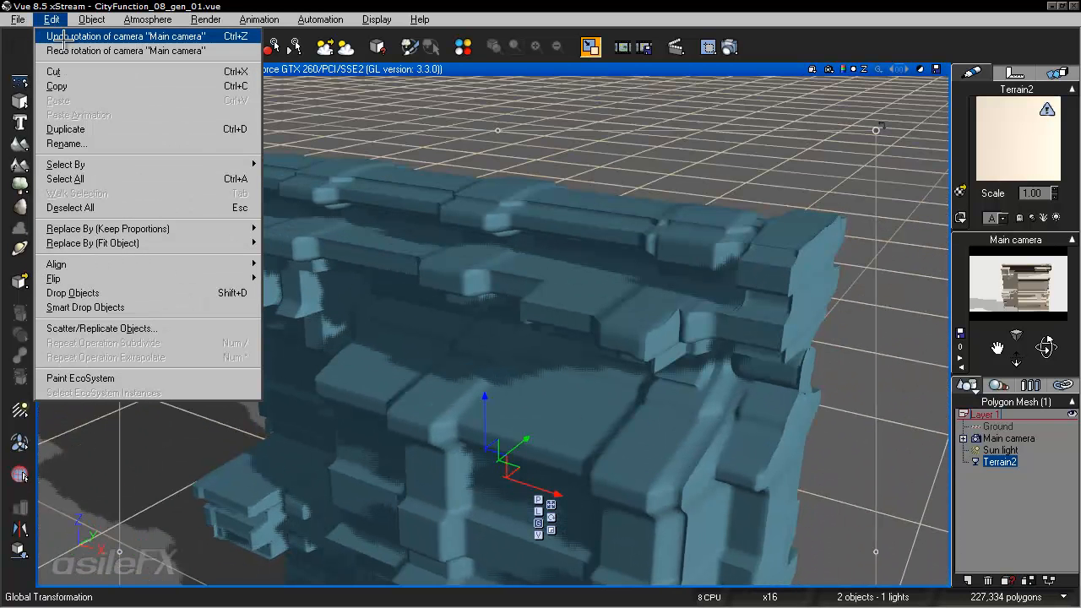
pyautogui.click(63, 36)
pyautogui.click(53, 35)
pyautogui.click(51, 18)
pyautogui.click(54, 36)
pyautogui.click(51, 18)
pyautogui.click(53, 36)
pyautogui.click(52, 19)
pyautogui.click(54, 36)
# Step: Examine the whole baked structure without selection highlighting, from above and from near ground level
pyautogui.moveTo(911, 261); pyautogui.dragTo(671, 403, button='right')
pyautogui.moveTo(1019, 359); pyautogui.dragTo(608, 394)
pyautogui.click(997, 515)
pyautogui.moveTo(716, 448); pyautogui.dragTo(692, 442, button='right')
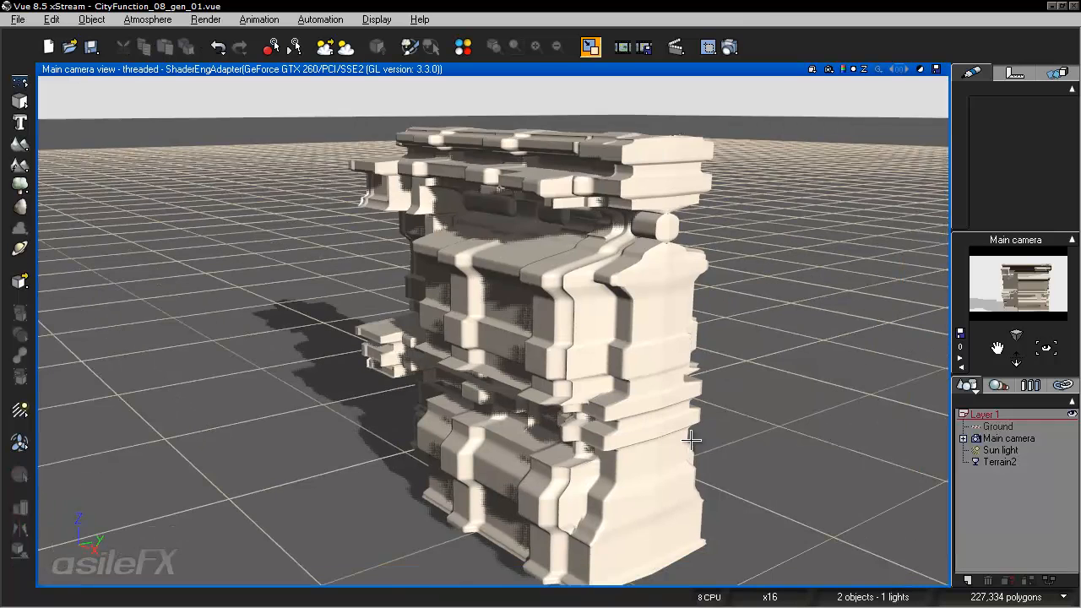
pyautogui.click(1011, 462)
pyautogui.moveTo(1048, 346)
pyautogui.mouseDown()
pyautogui.moveTo(1001, 325)
pyautogui.moveTo(1045, 338)
pyautogui.moveTo(1044, 353)
pyautogui.mouseUp()
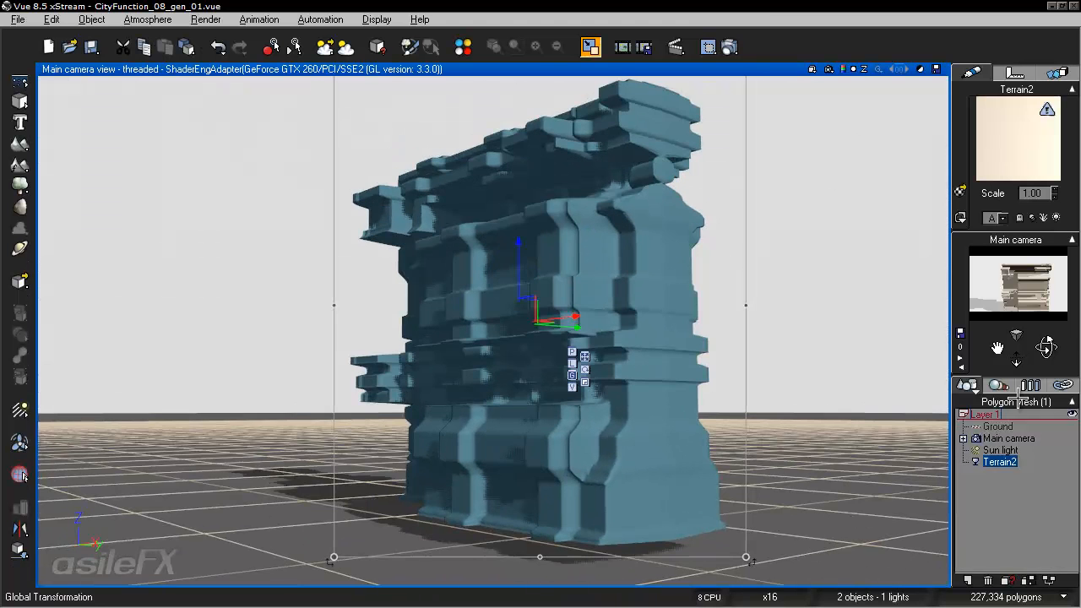
pyautogui.click(988, 525)
pyautogui.moveTo(564, 267); pyautogui.dragTo(667, 302, button='right')
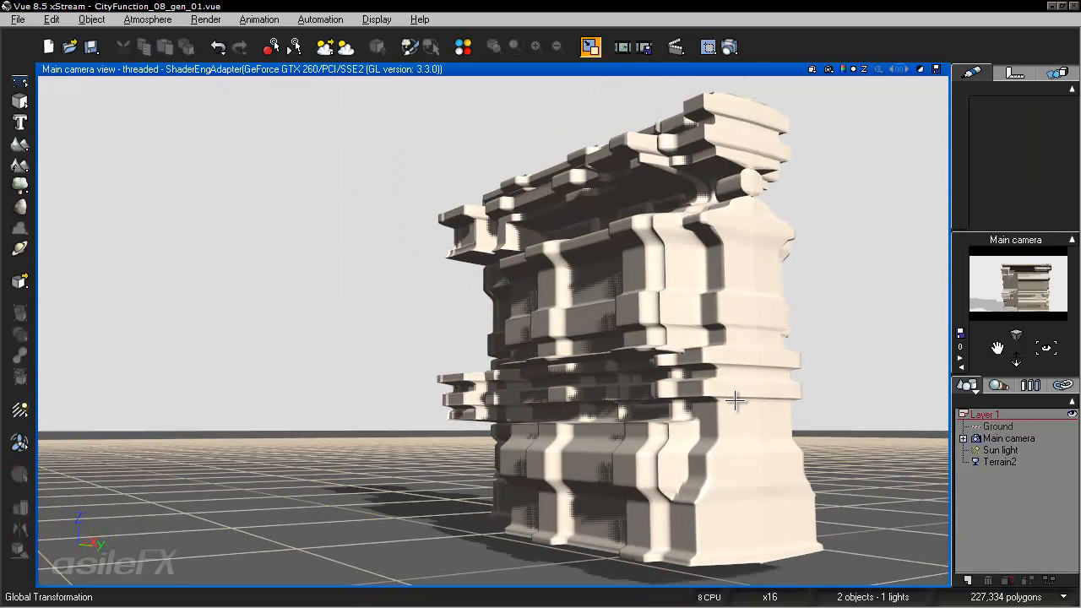
# Step: Select the baked structure and stretch it vertically into a taller tower
pyautogui.click(631, 270)
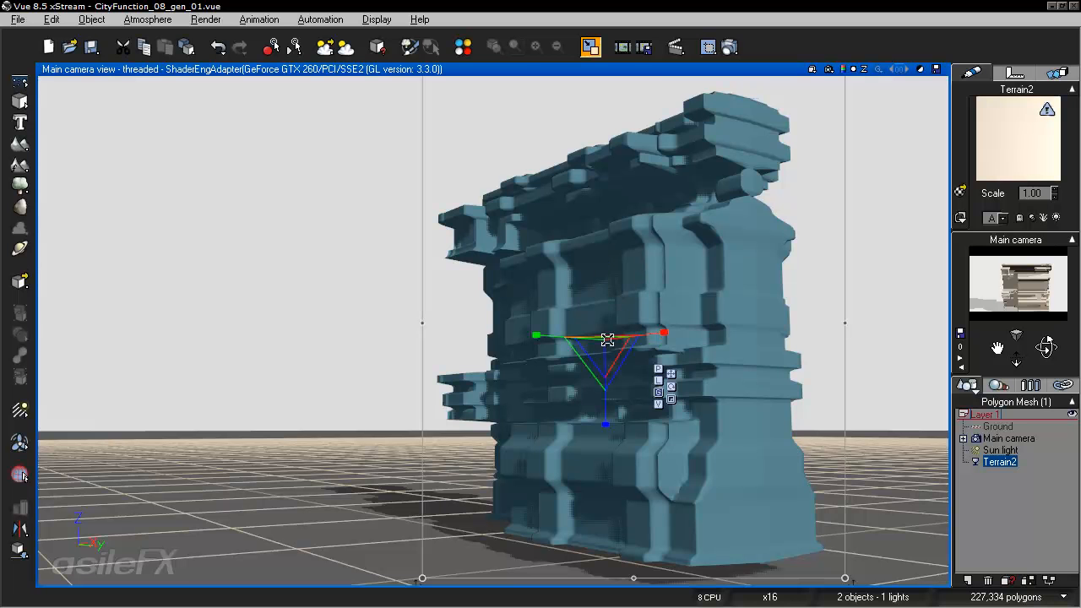
pyautogui.moveTo(606, 439); pyautogui.dragTo(605, 499)
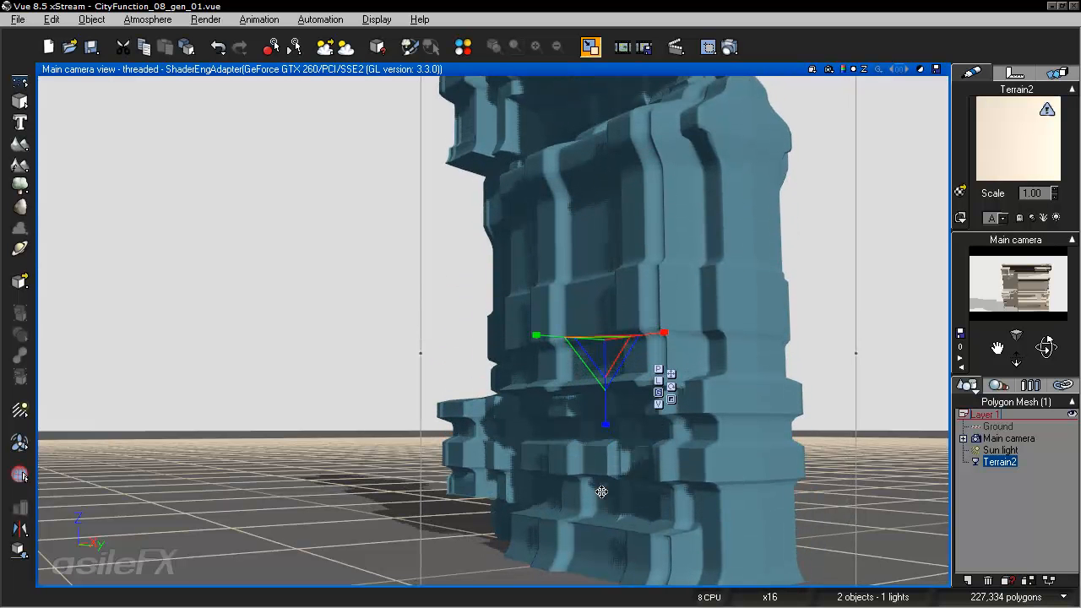
pyautogui.moveTo(607, 283); pyautogui.dragTo(605, 118)
# Step: Render the stretched structure from a low viewpoint on its shaded side and close the render display
pyautogui.click(992, 512)
pyautogui.moveTo(568, 273); pyautogui.dragTo(599, 340, button='right')
pyautogui.click(1001, 462)
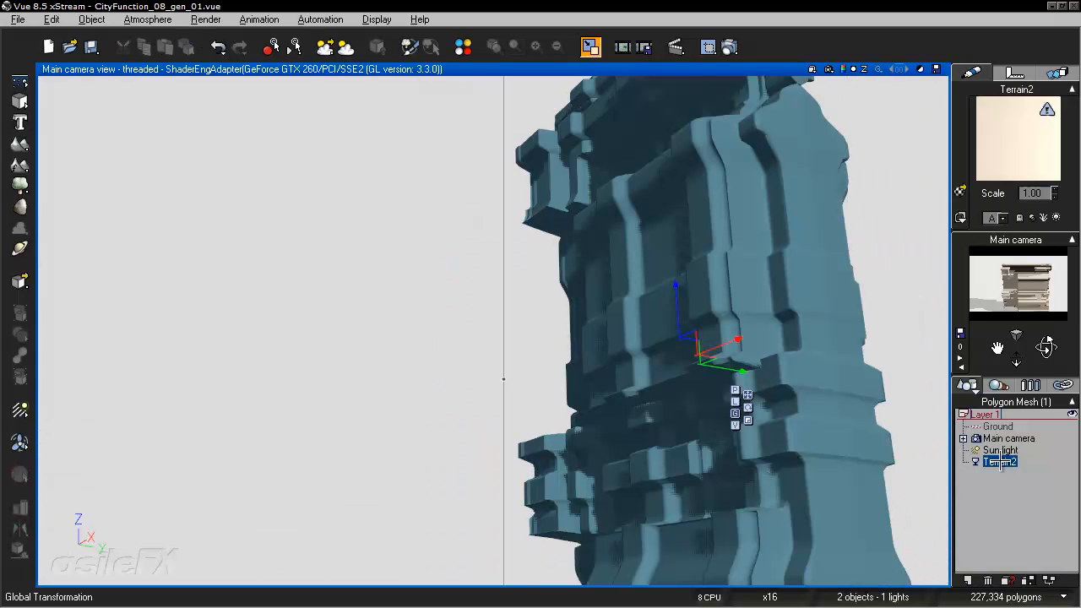
pyautogui.moveTo(1047, 347); pyautogui.dragTo(941, 347)
pyautogui.moveTo(708, 367); pyautogui.dragTo(648, 371, button='right')
pyautogui.click(989, 499)
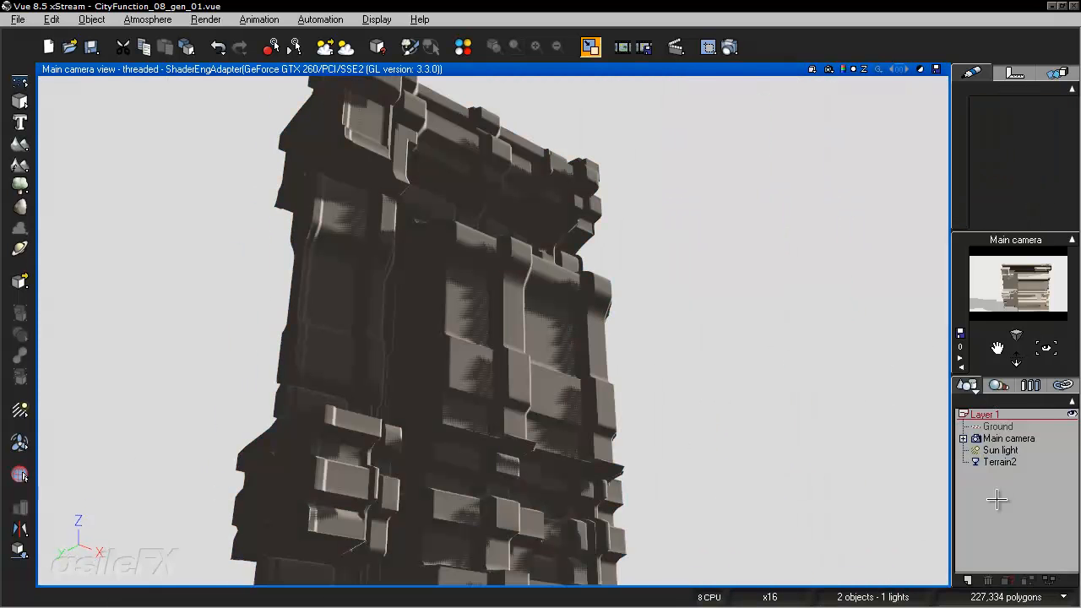
pyautogui.moveTo(828, 398); pyautogui.dragTo(751, 335, button='right')
pyautogui.click(729, 46)
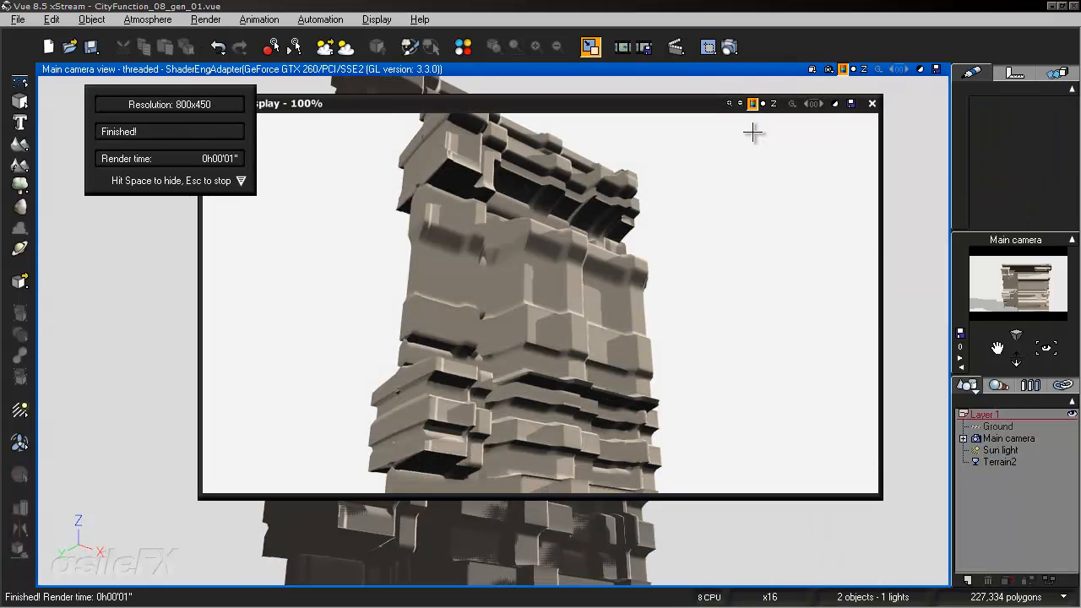
pyautogui.click(873, 103)
# Step: Set the Terrain2 mesh's maximum smoothing angle to 15° and render the structure again
pyautogui.doubleClick(493, 307)
pyautogui.click(755, 294)
pyautogui.write('15')
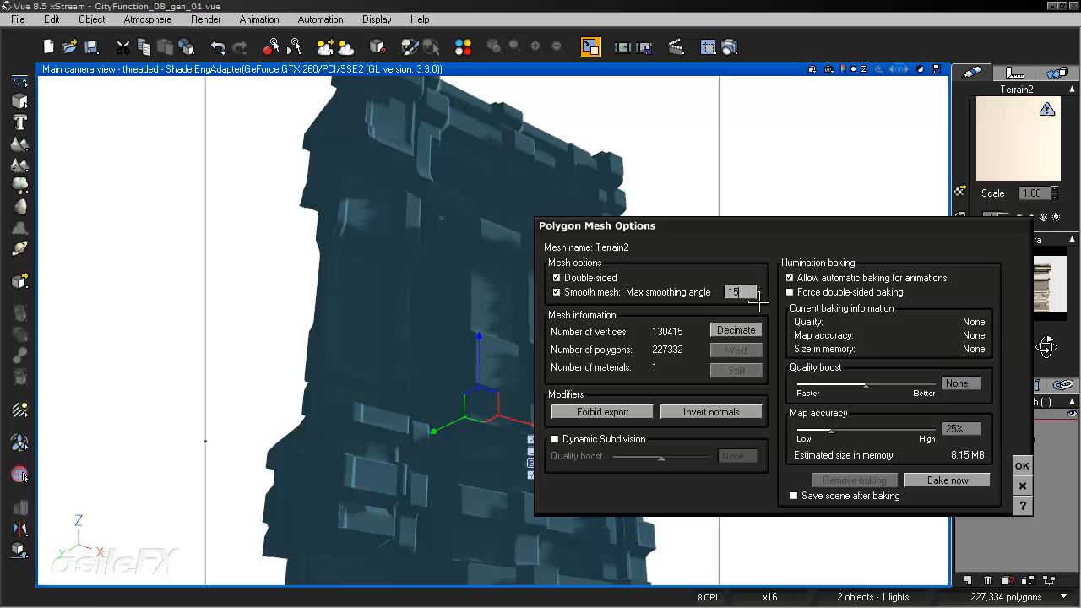
pyautogui.click(1022, 465)
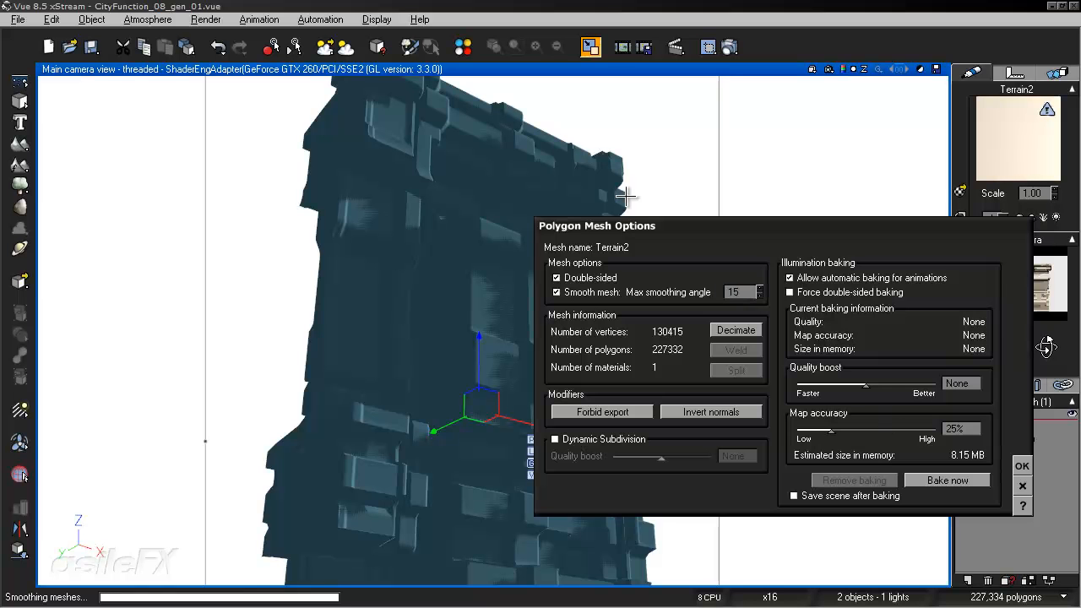
pyautogui.click(731, 47)
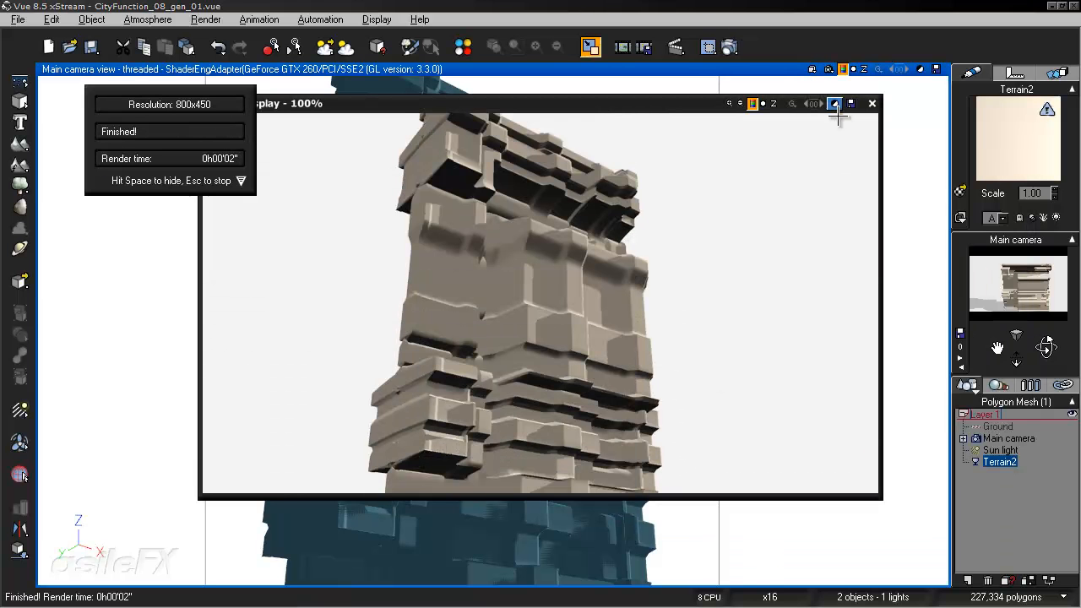
pyautogui.click(872, 103)
# Step: Examine the tower's ledges and facade from elevated, frontal and corner viewpoints, with and without selection highlighting
pyautogui.moveTo(1048, 351); pyautogui.dragTo(850, 384)
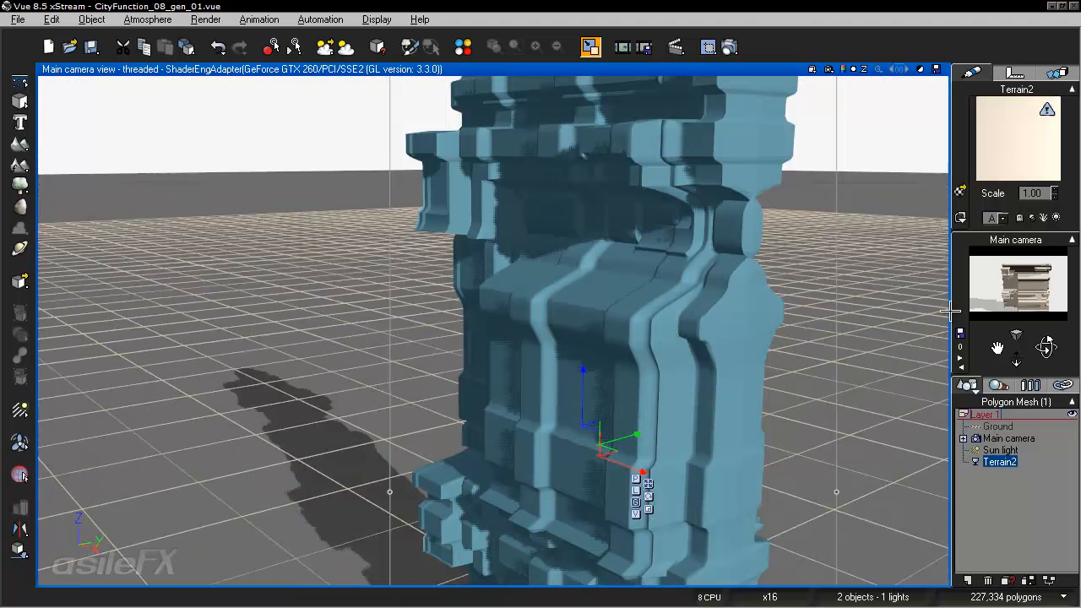
pyautogui.keyDown('ctrl'); pyautogui.moveTo(510, 127); pyautogui.dragTo(509, 180, button='right'); pyautogui.keyUp('ctrl')
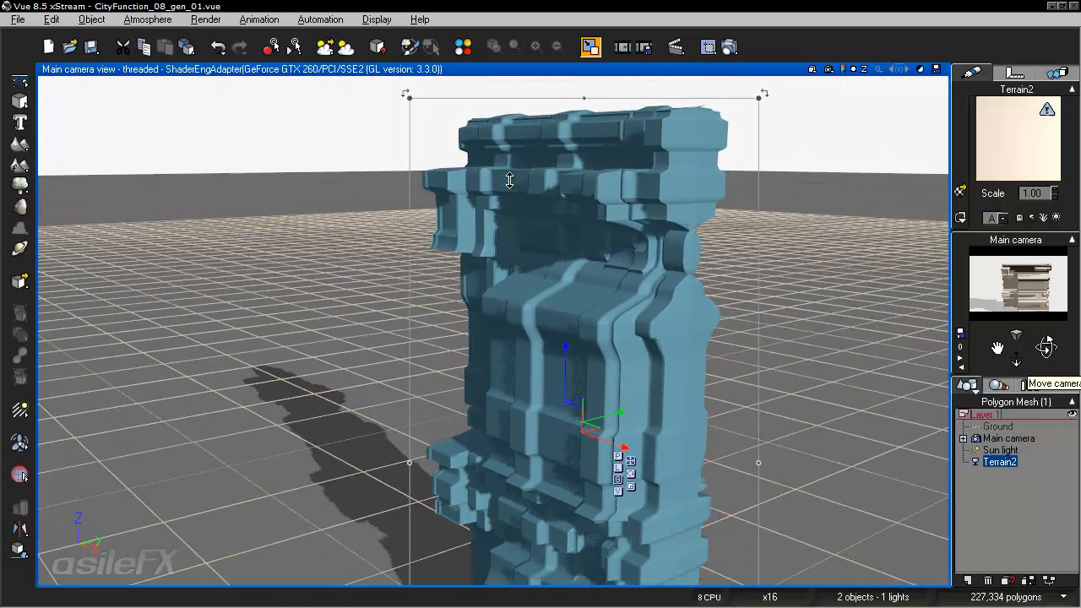
pyautogui.click(971, 524)
pyautogui.moveTo(784, 397); pyautogui.dragTo(784, 396, button='right')
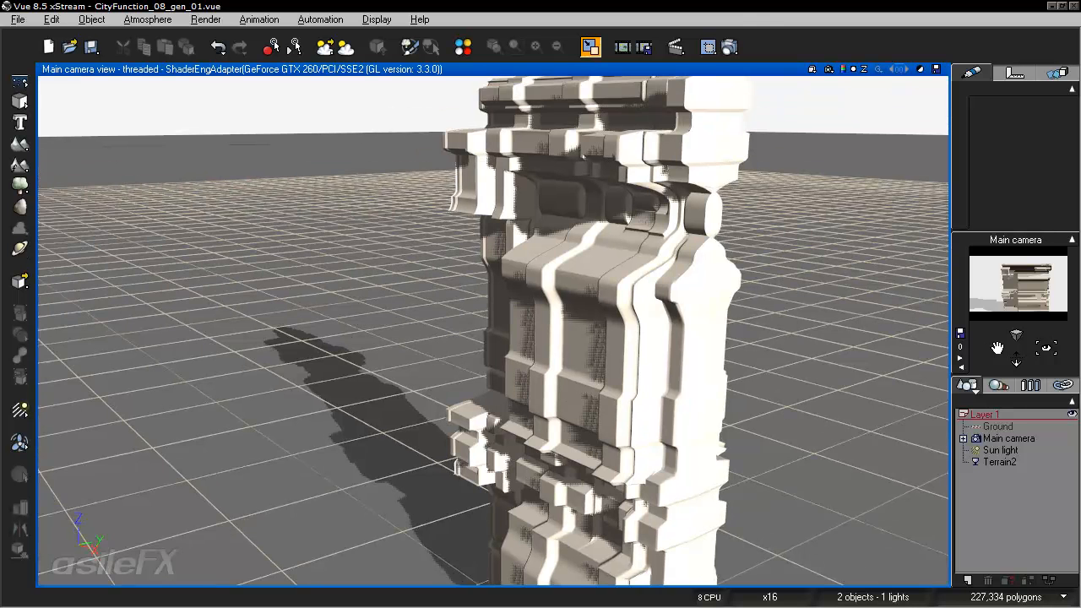
pyautogui.moveTo(998, 348); pyautogui.dragTo(1001, 370)
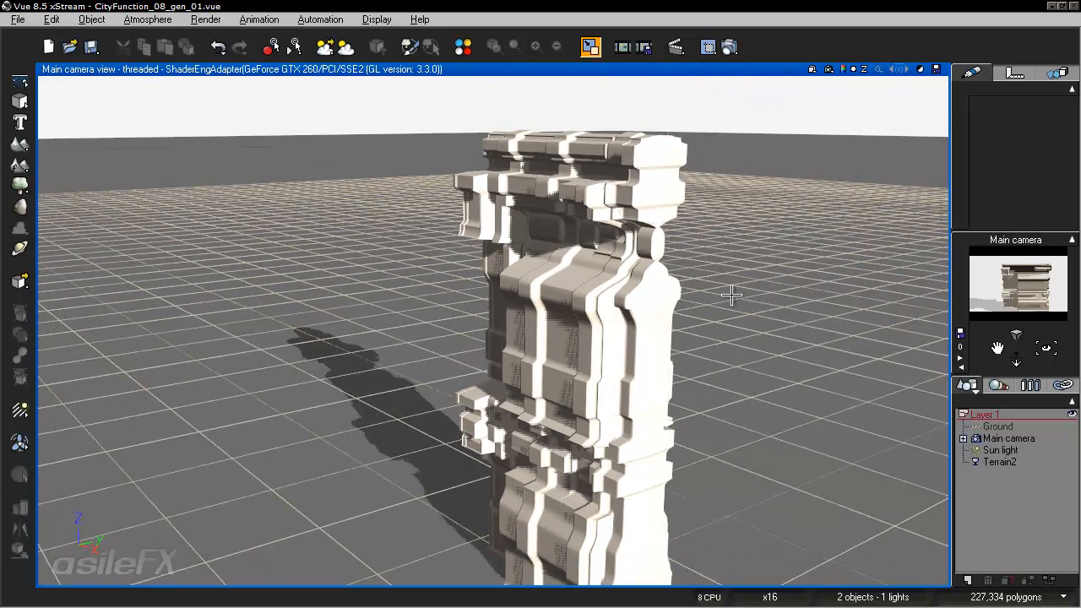
pyautogui.click(999, 463)
pyautogui.moveTo(1045, 353); pyautogui.dragTo(1046, 346)
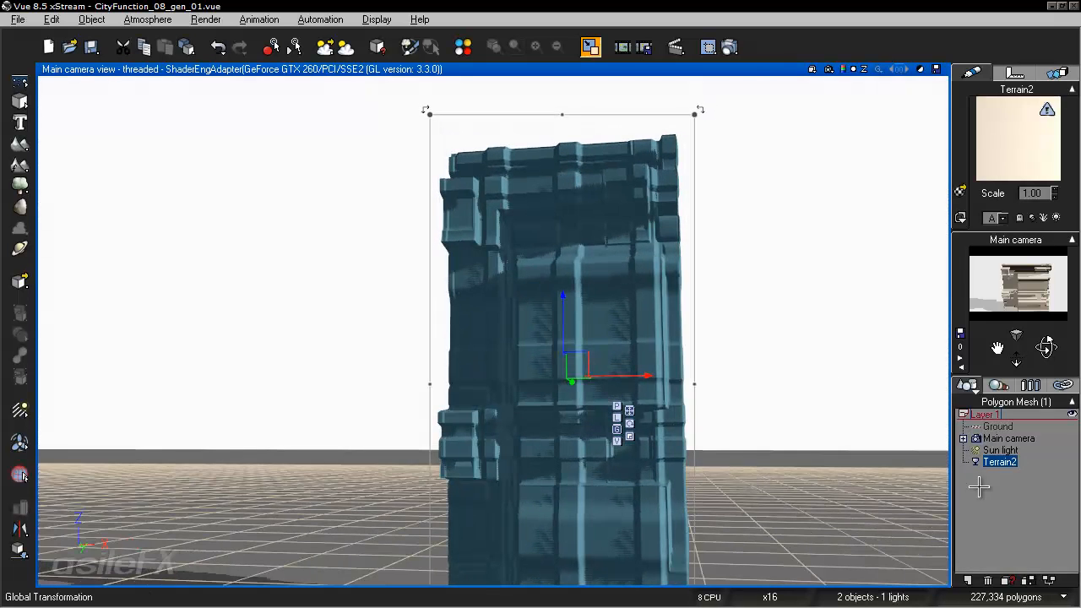
pyautogui.click(985, 512)
pyautogui.moveTo(696, 425); pyautogui.dragTo(686, 413, button='right')
pyautogui.click(572, 381)
pyautogui.moveTo(559, 473)
pyautogui.mouseDown()
pyautogui.moveTo(582, 442)
pyautogui.moveTo(563, 464)
pyautogui.mouseUp()
pyautogui.click(1015, 485)
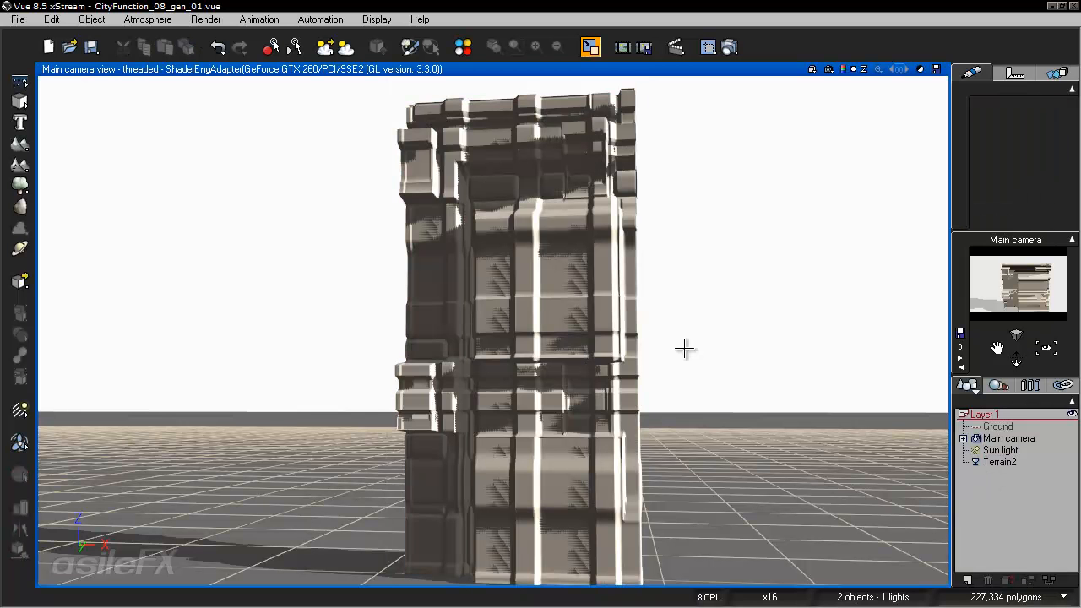
pyautogui.click(1001, 462)
pyautogui.moveTo(1047, 347); pyautogui.dragTo(893, 321)
pyautogui.moveTo(712, 274); pyautogui.dragTo(713, 304, button='middle')
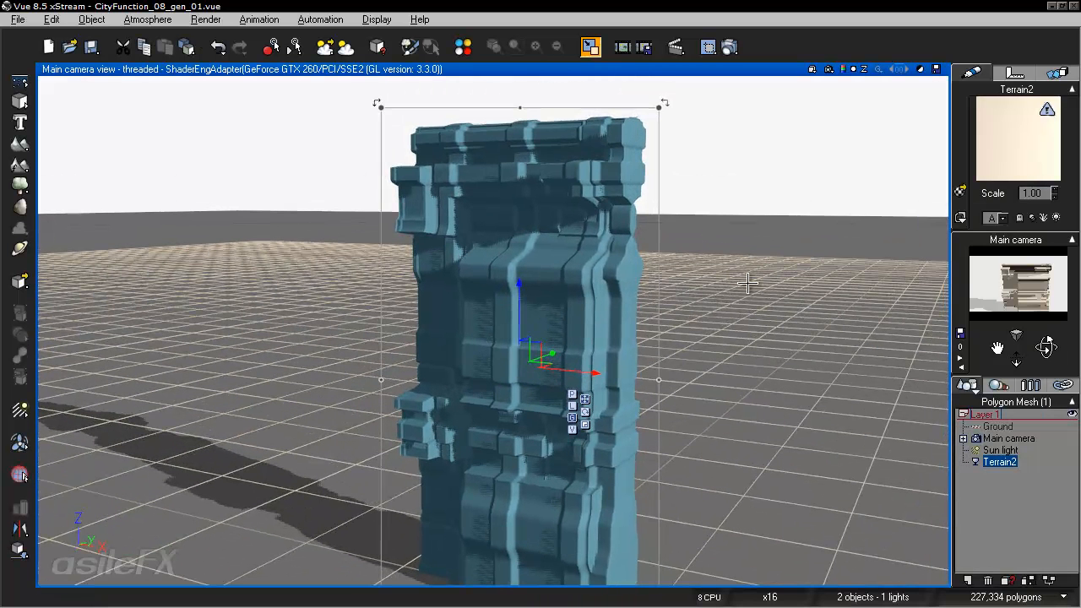
pyautogui.rightClick(1025, 128)
pyautogui.click(1002, 134)
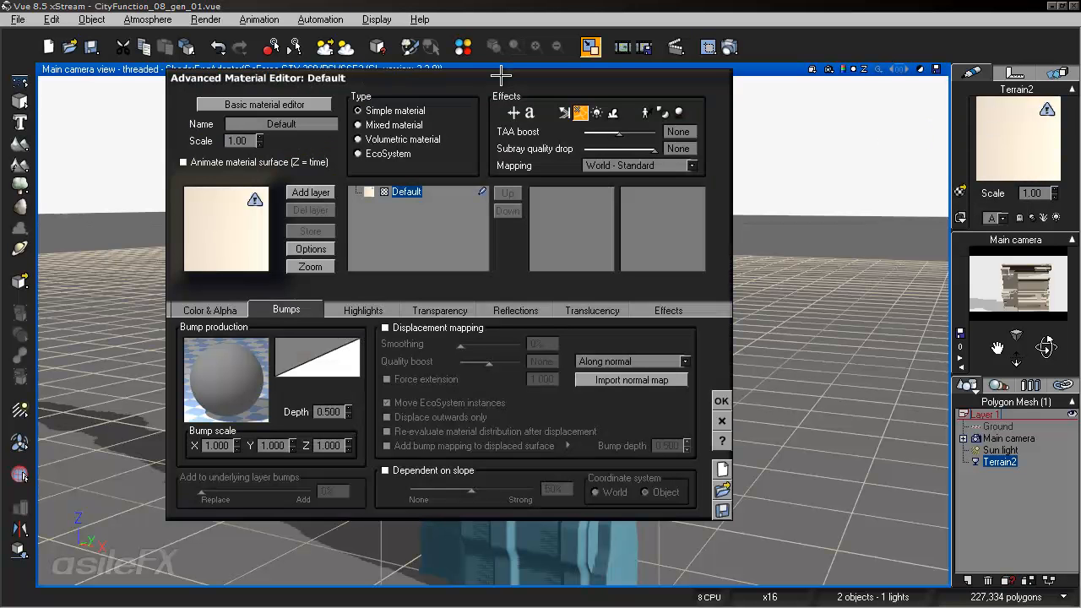
pyautogui.click(386, 328)
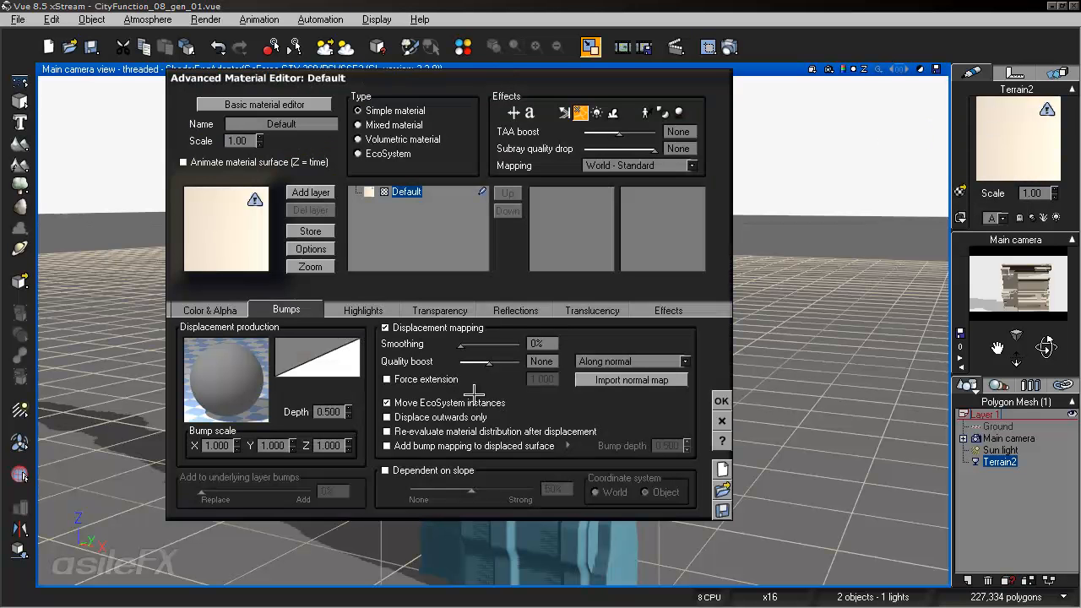
pyautogui.click(427, 329)
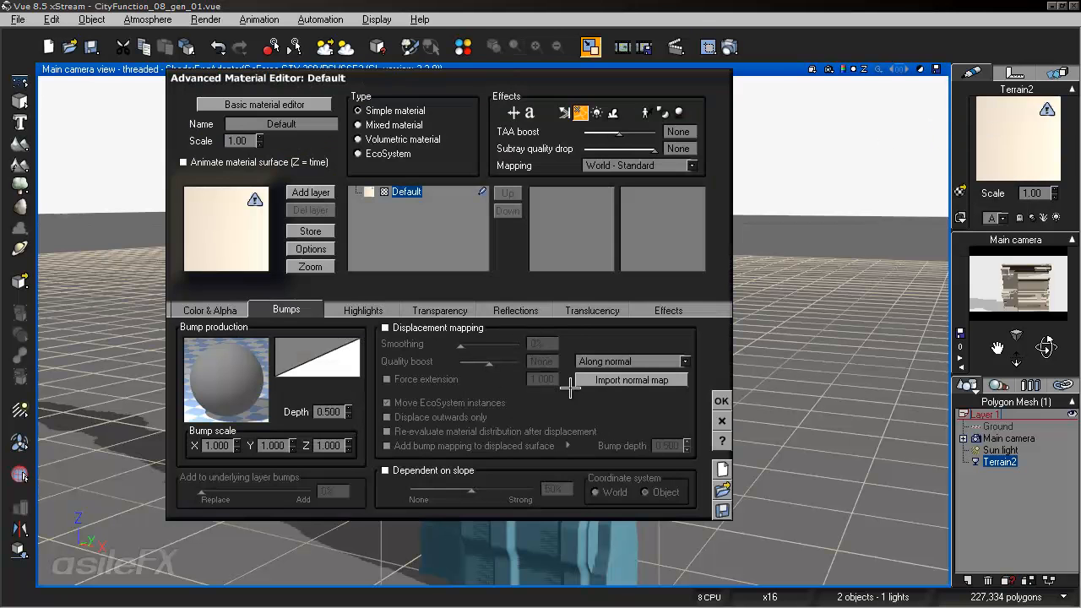
pyautogui.click(723, 420)
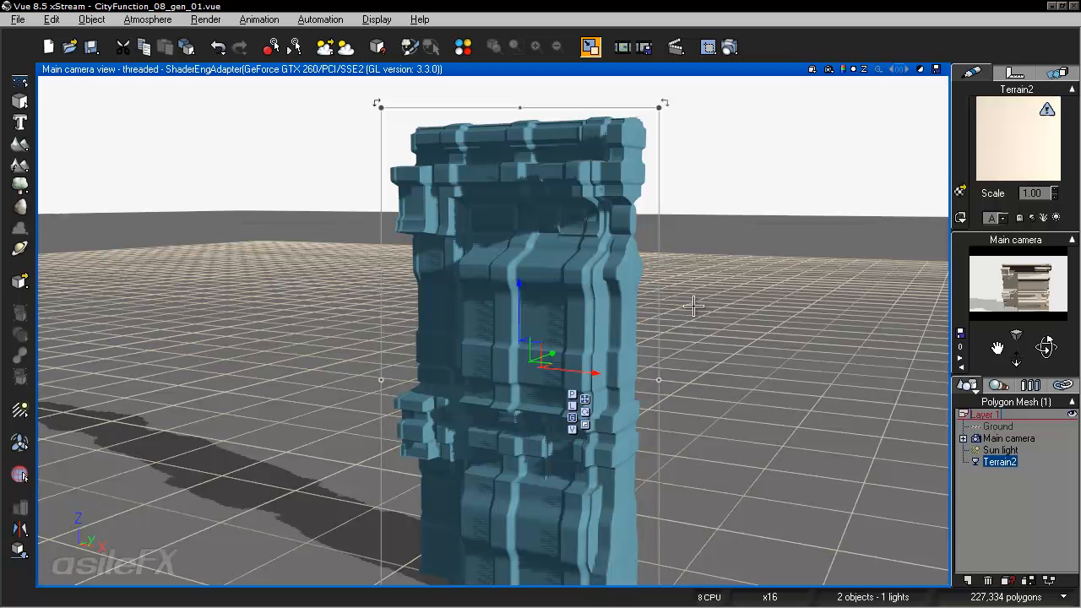
# Step: View the whole tower with and without selection highlighting and switch the Terrain2 mesh to Wireframe display
pyautogui.moveTo(693, 303); pyautogui.dragTo(693, 300, button='right')
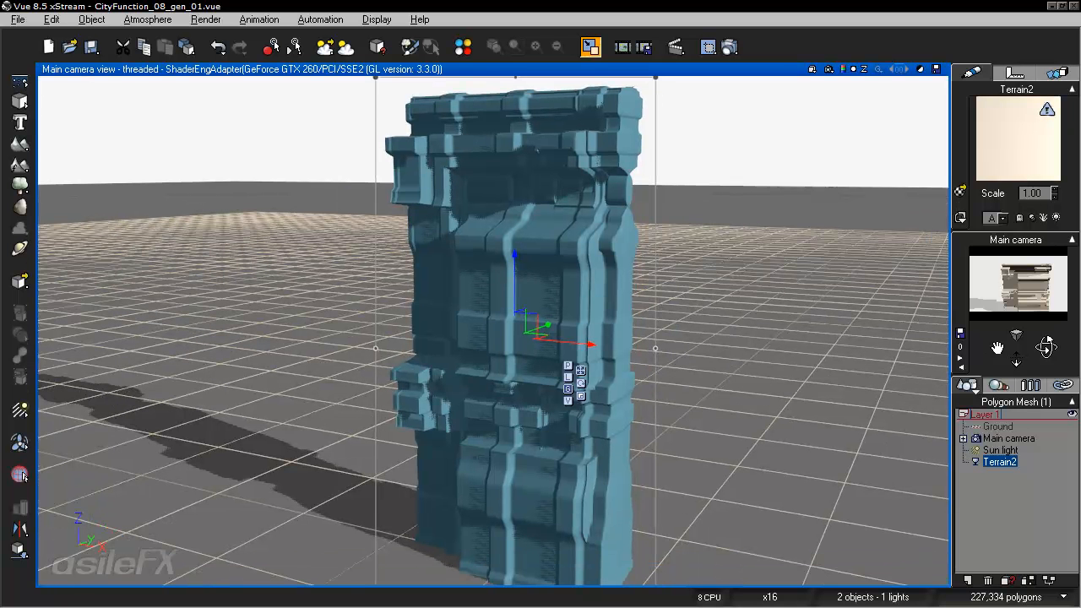
pyautogui.moveTo(1017, 359); pyautogui.dragTo(1016, 375)
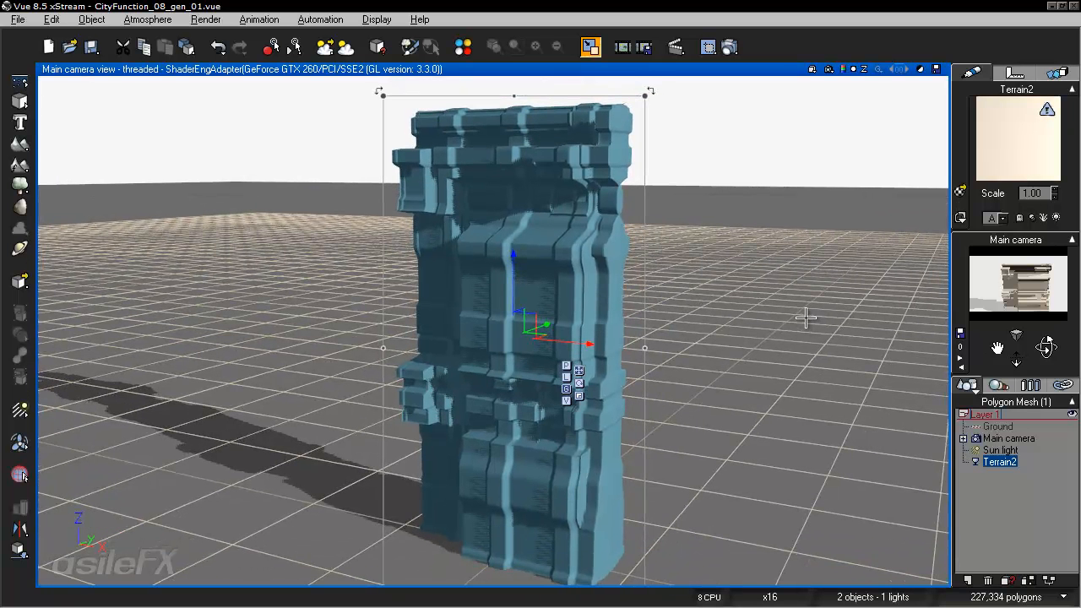
pyautogui.moveTo(806, 316); pyautogui.dragTo(805, 312, button='right')
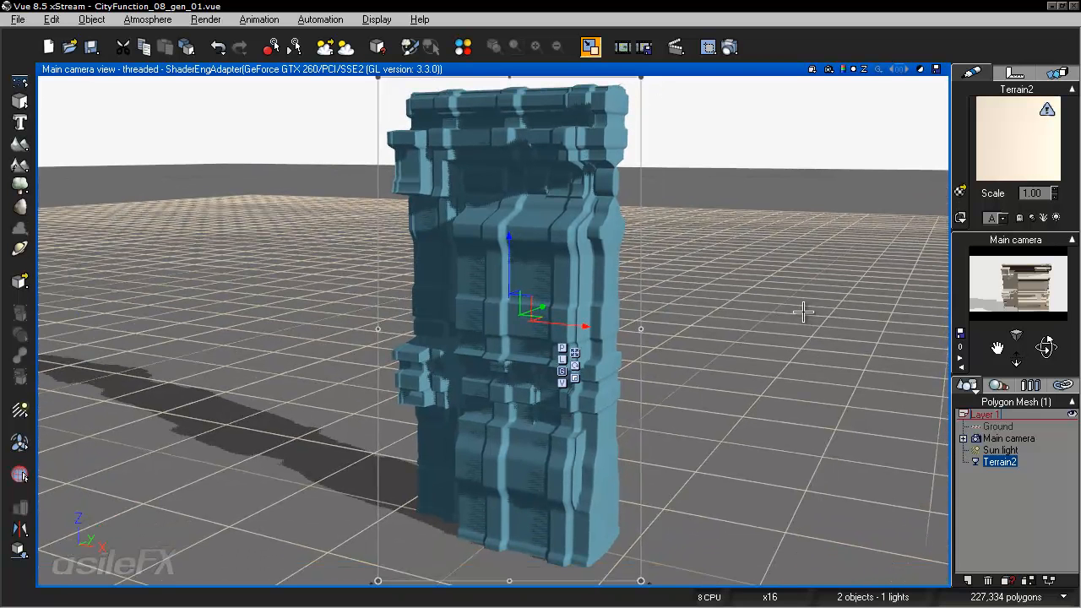
pyautogui.click(995, 489)
pyautogui.moveTo(781, 365); pyautogui.dragTo(775, 376, button='right')
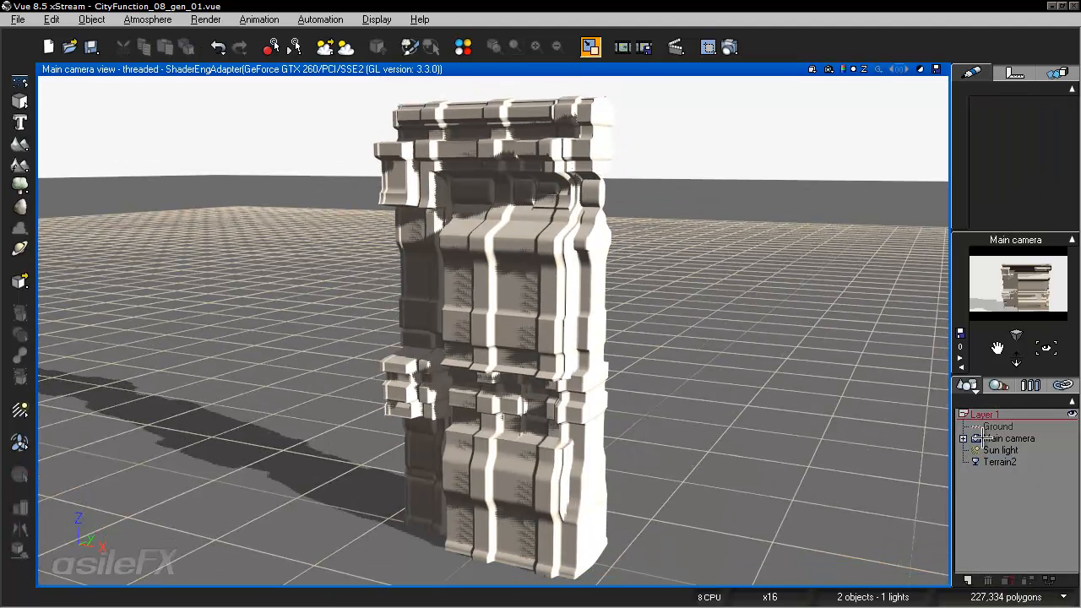
pyautogui.click(1001, 462)
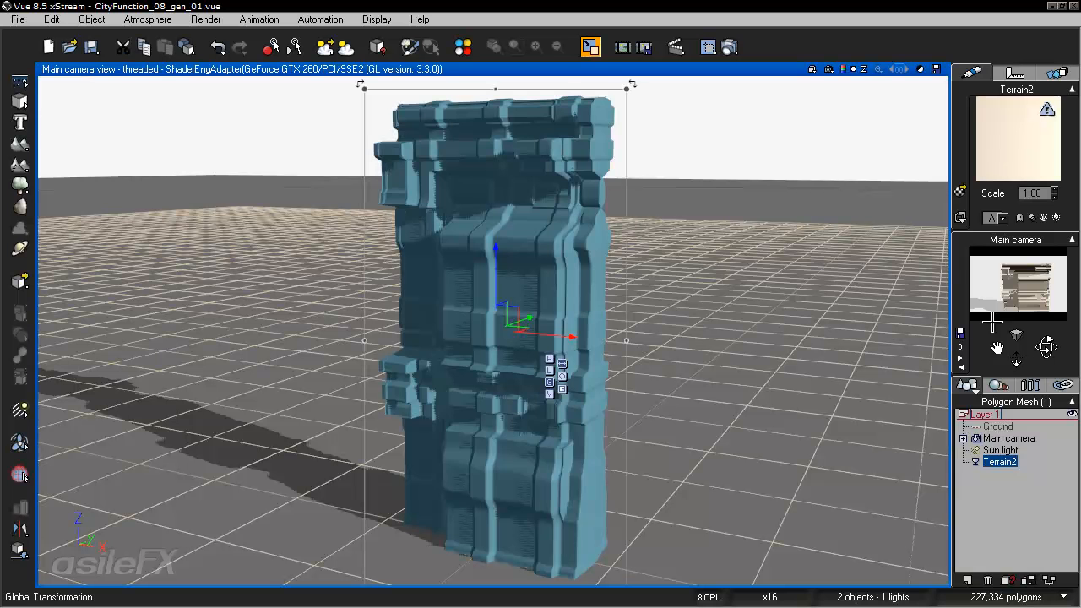
pyautogui.click(960, 217)
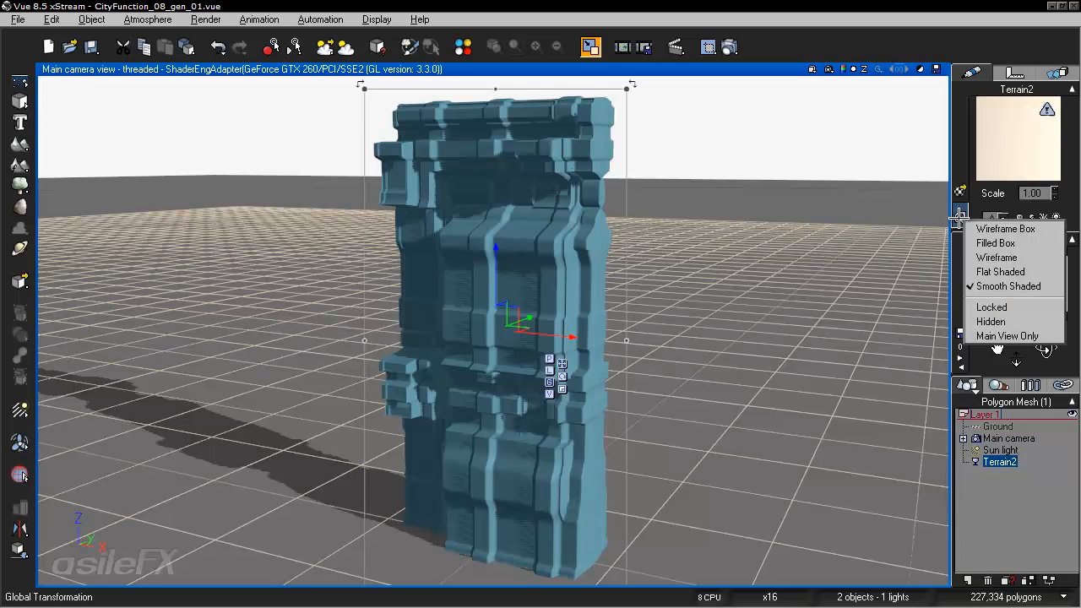
pyautogui.click(1014, 257)
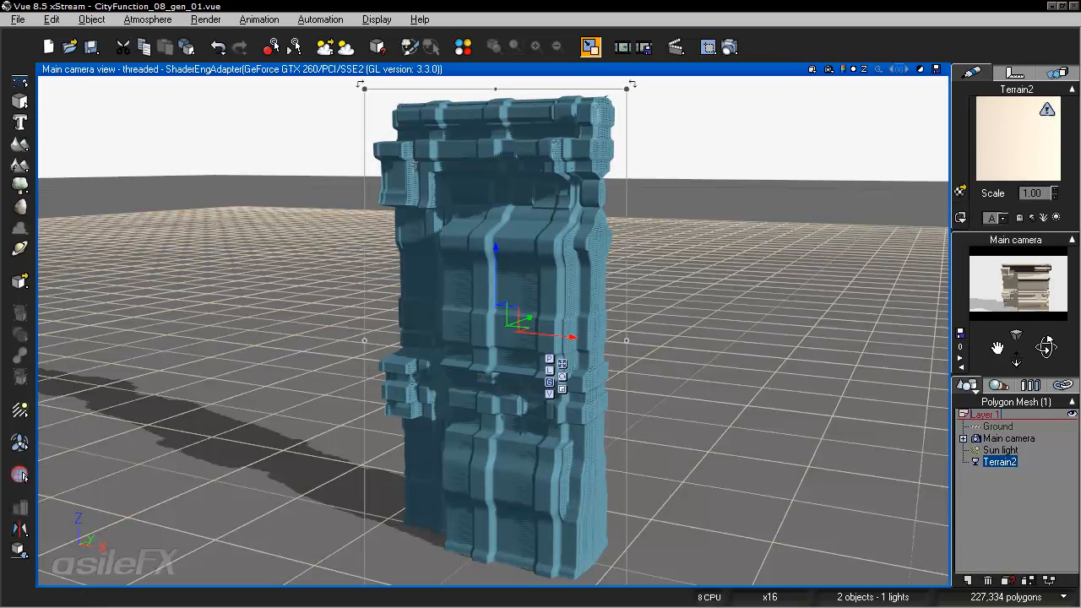
# Step: Examine the wireframe's polygon density up close on the facade, the corner and the narrow side from elevated and low viewpoints
pyautogui.scroll(2, 505, 338)
pyautogui.scroll(5, 652, 305)
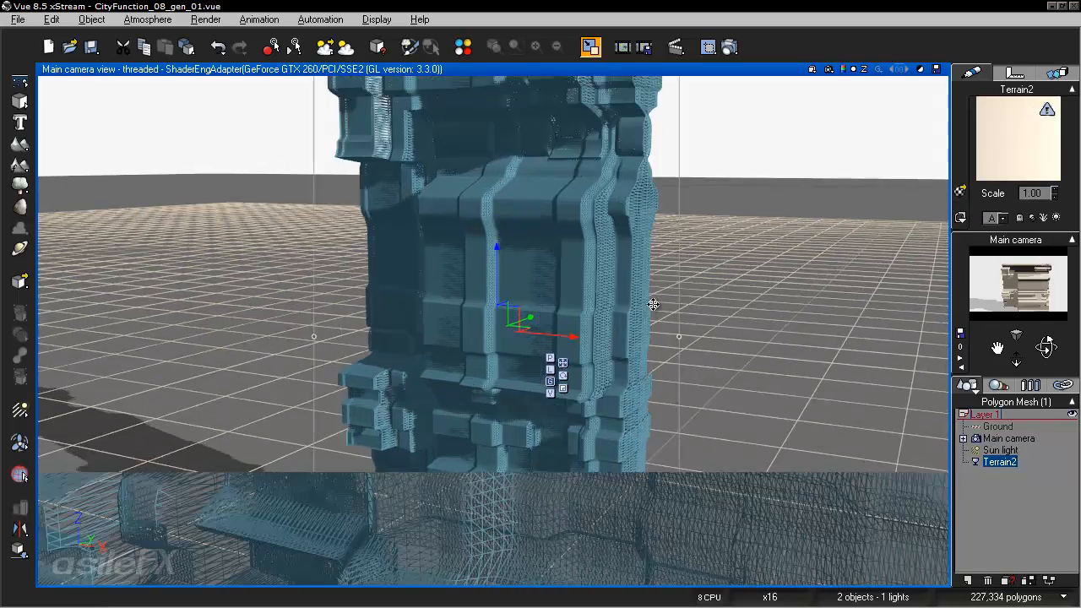
pyautogui.scroll(-3, 654, 305)
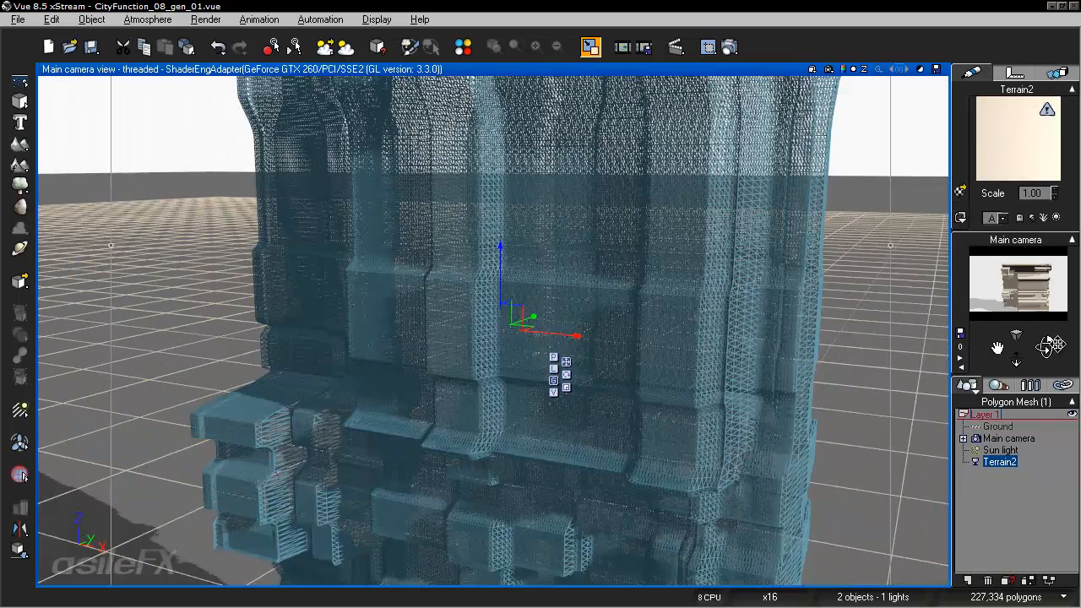
pyautogui.moveTo(1048, 344)
pyautogui.mouseDown()
pyautogui.moveTo(1030, 355)
pyautogui.moveTo(1049, 346)
pyautogui.mouseUp()
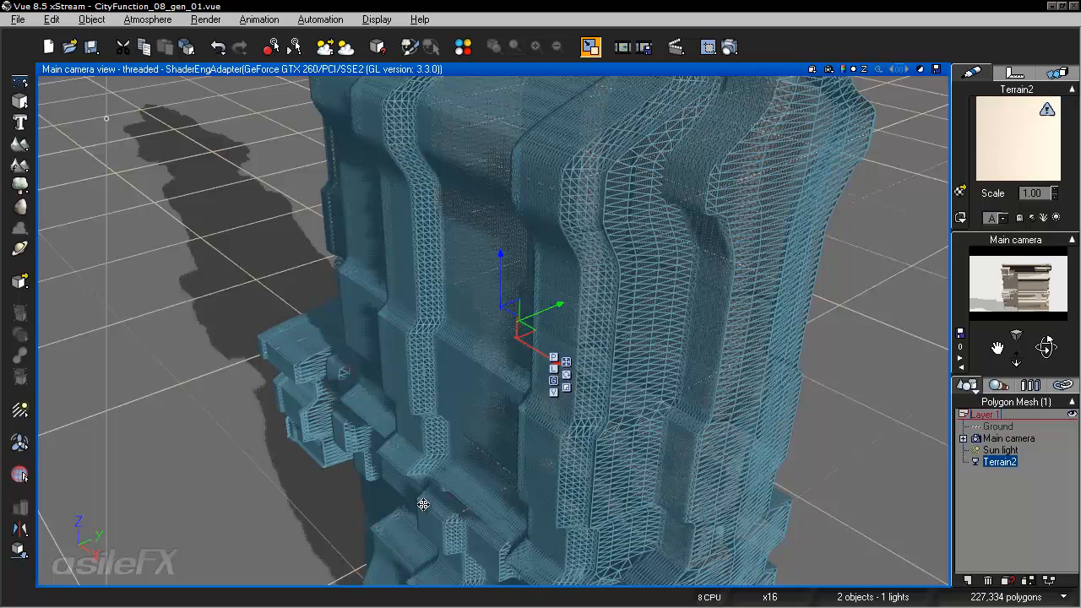
pyautogui.moveTo(705, 376); pyautogui.dragTo(503, 376, button='middle')
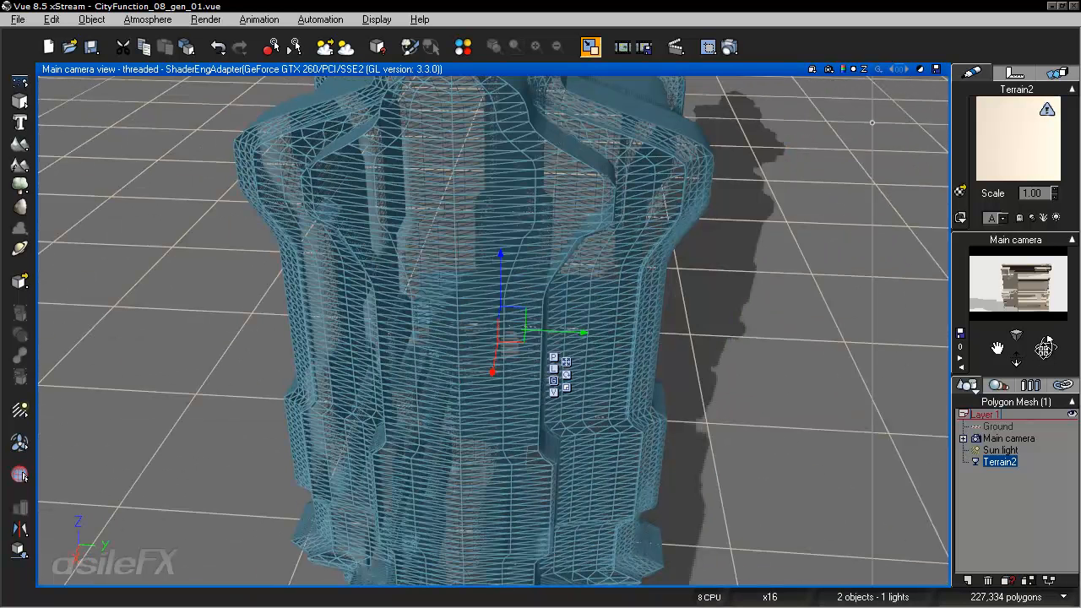
pyautogui.moveTo(1047, 347); pyautogui.dragTo(920, 347)
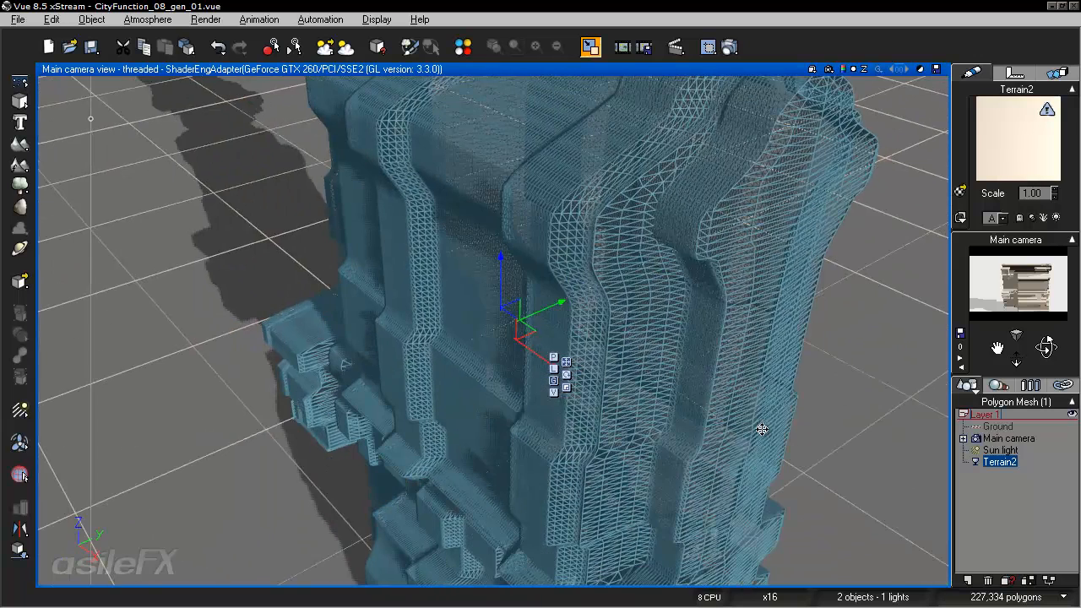
pyautogui.moveTo(1047, 350); pyautogui.dragTo(1046, 280)
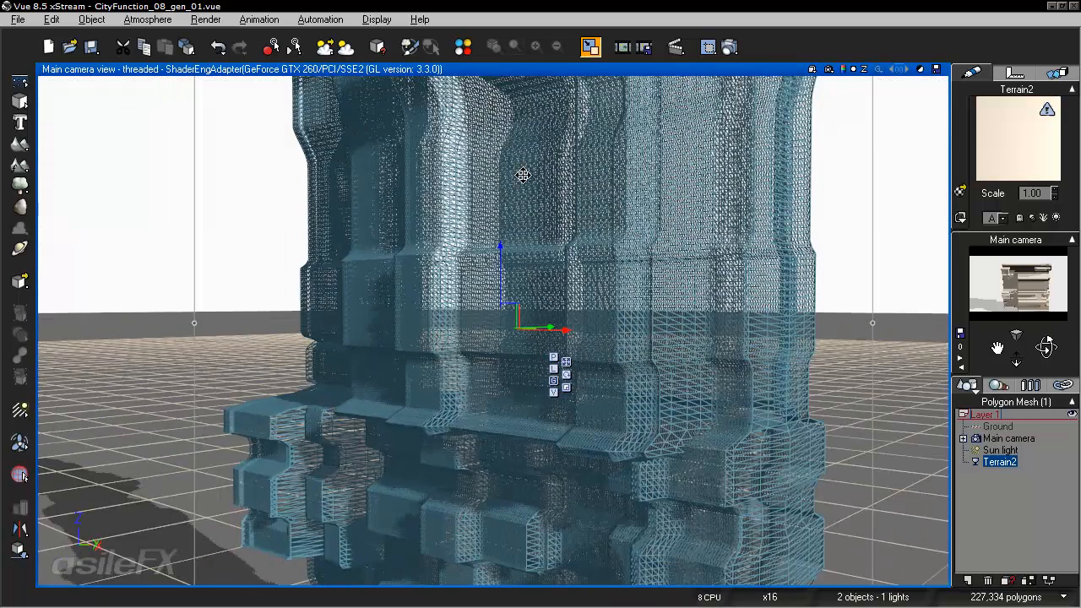
# Step: Return Terrain2 to Smooth Shaded display and inspect the shading up close and around the whole tower
pyautogui.click(961, 216)
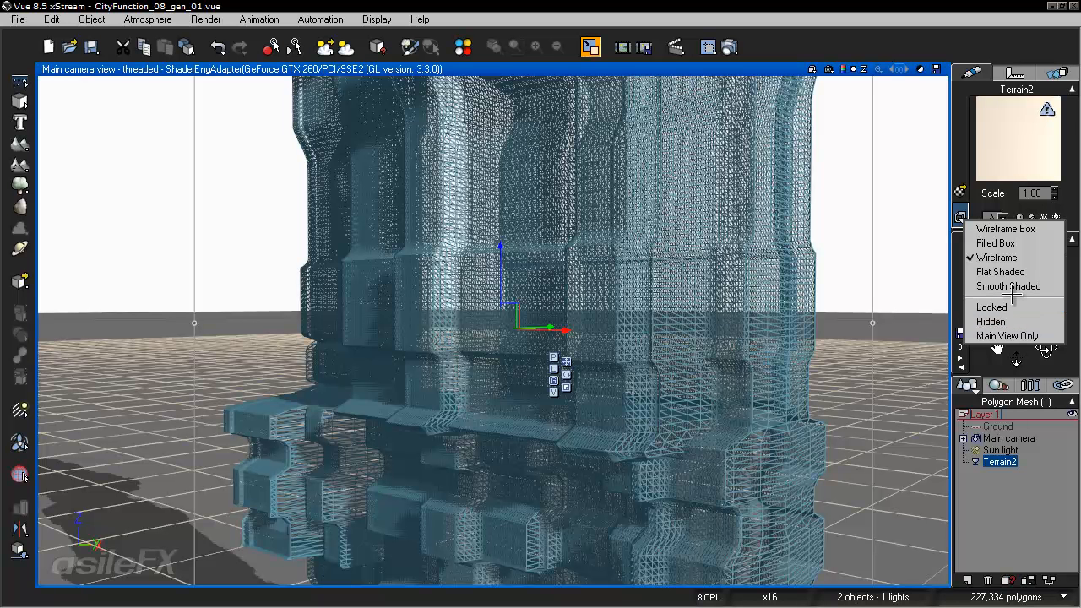
pyautogui.click(1007, 285)
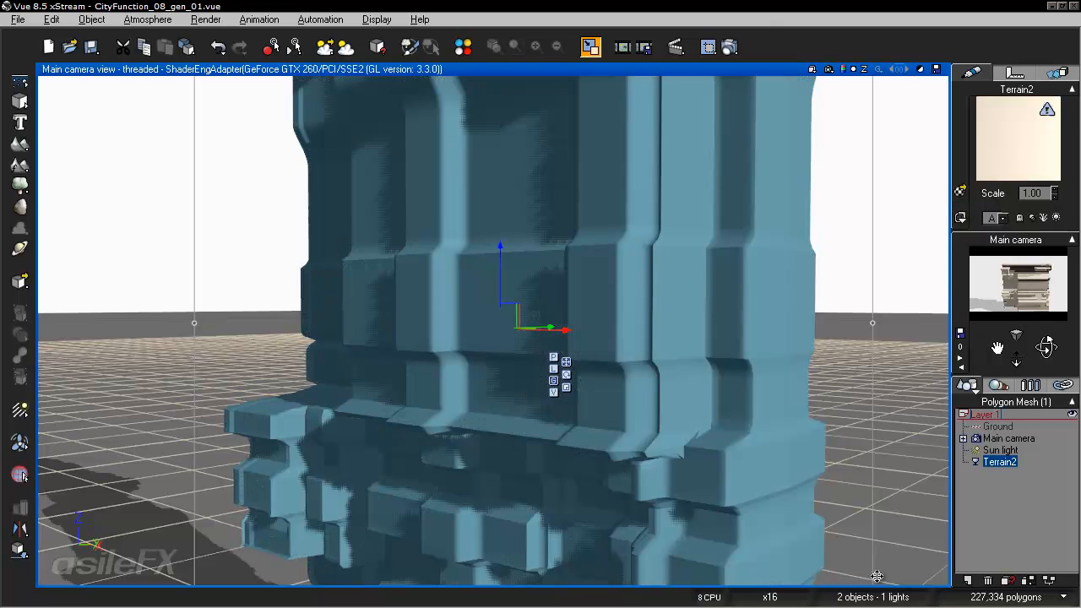
pyautogui.click(993, 500)
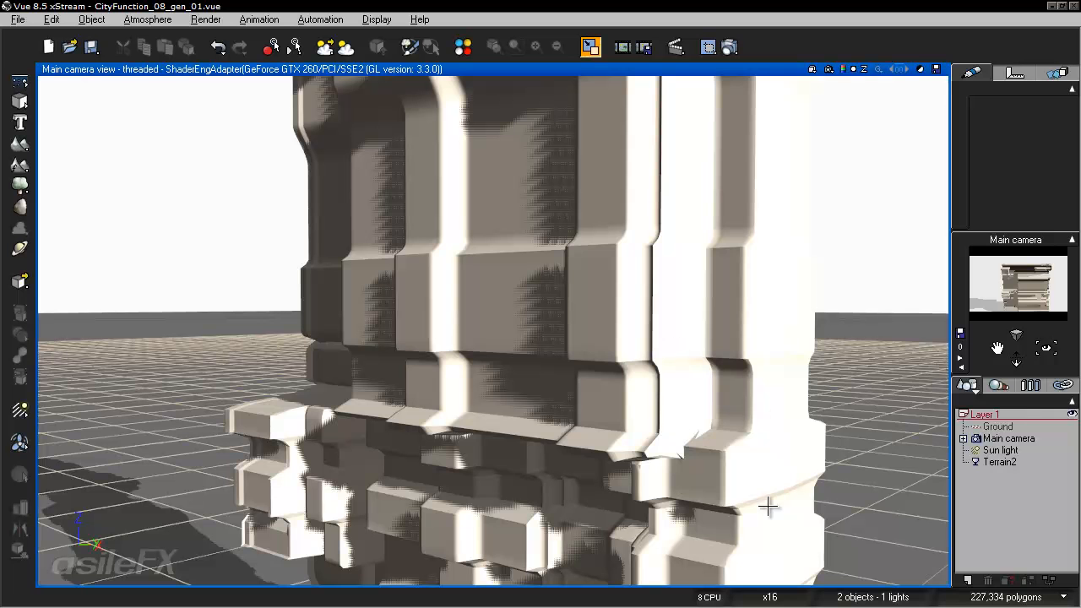
pyautogui.click(1001, 461)
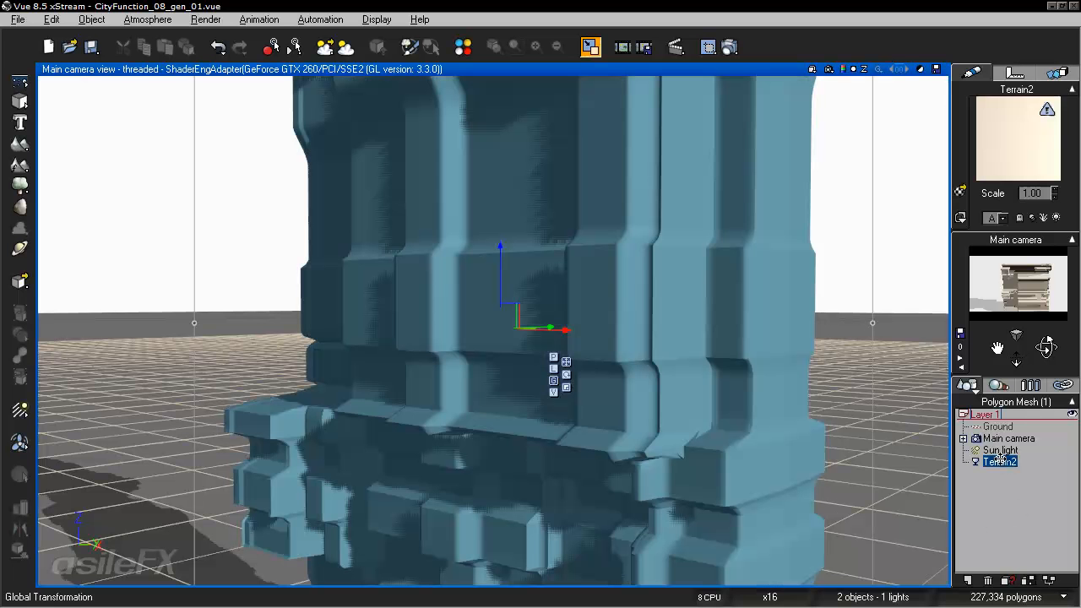
pyautogui.moveTo(1047, 347); pyautogui.dragTo(1017, 361)
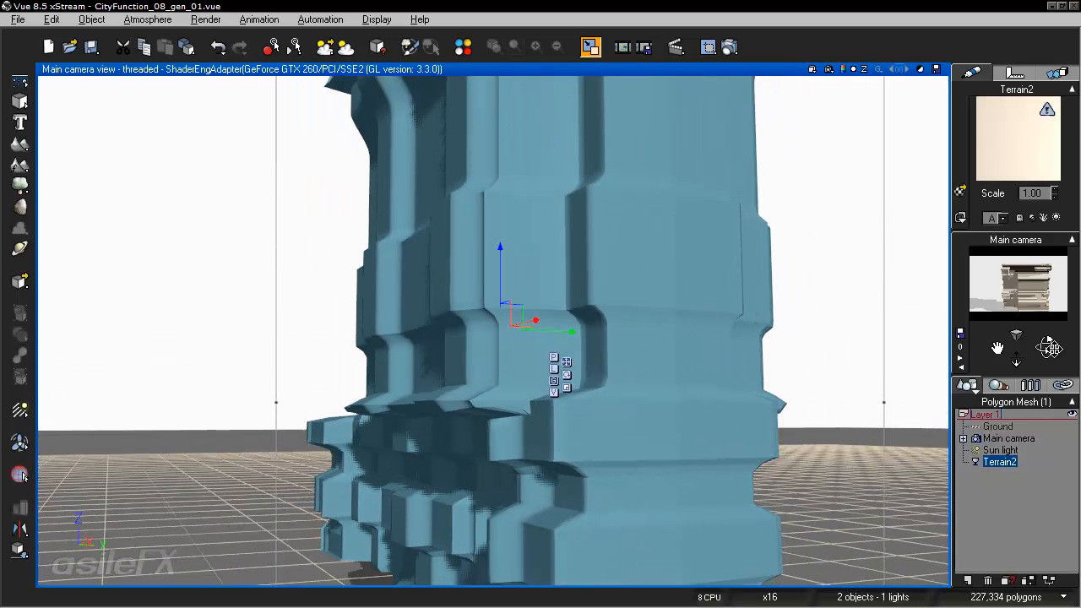
pyautogui.moveTo(1047, 348); pyautogui.dragTo(1016, 361)
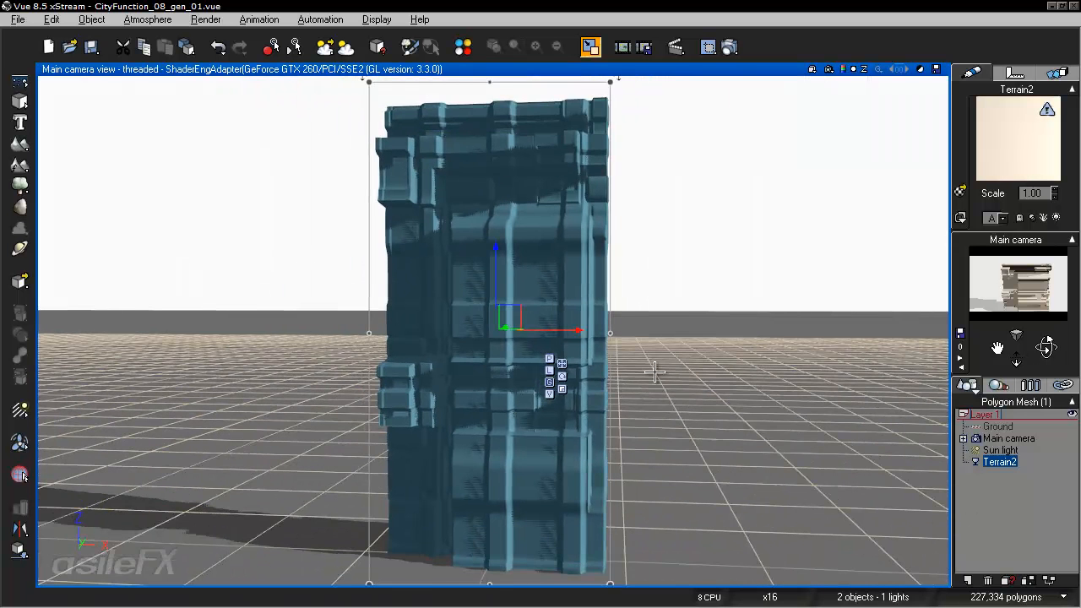
pyautogui.moveTo(1046, 347); pyautogui.dragTo(1046, 347)
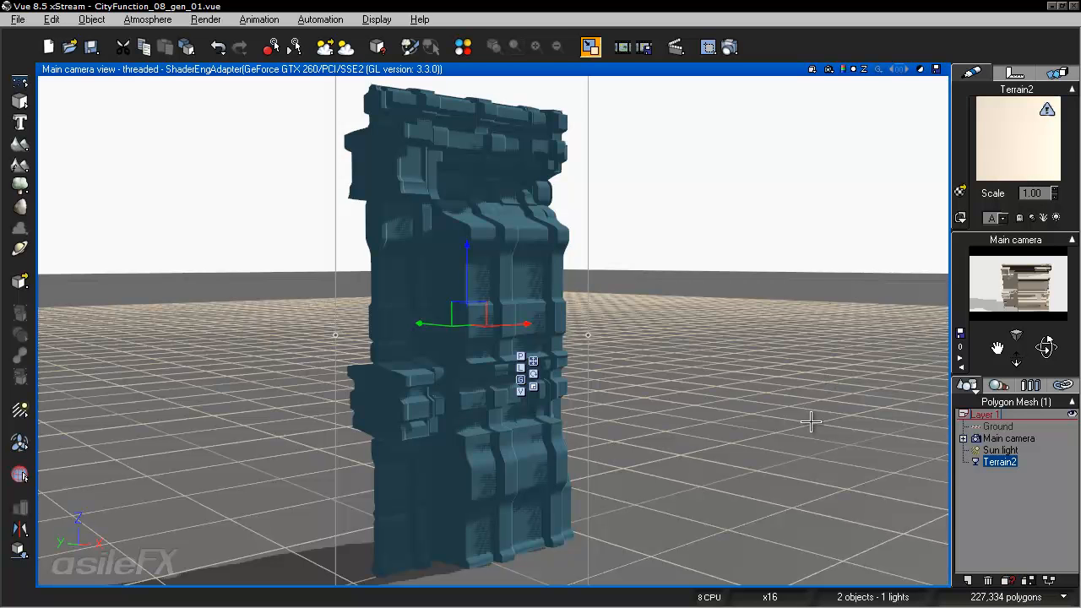
# Step: Show Terrain2's pivot and move it down along Z to the tower's base, at about -1.1 m
pyautogui.click(1015, 73)
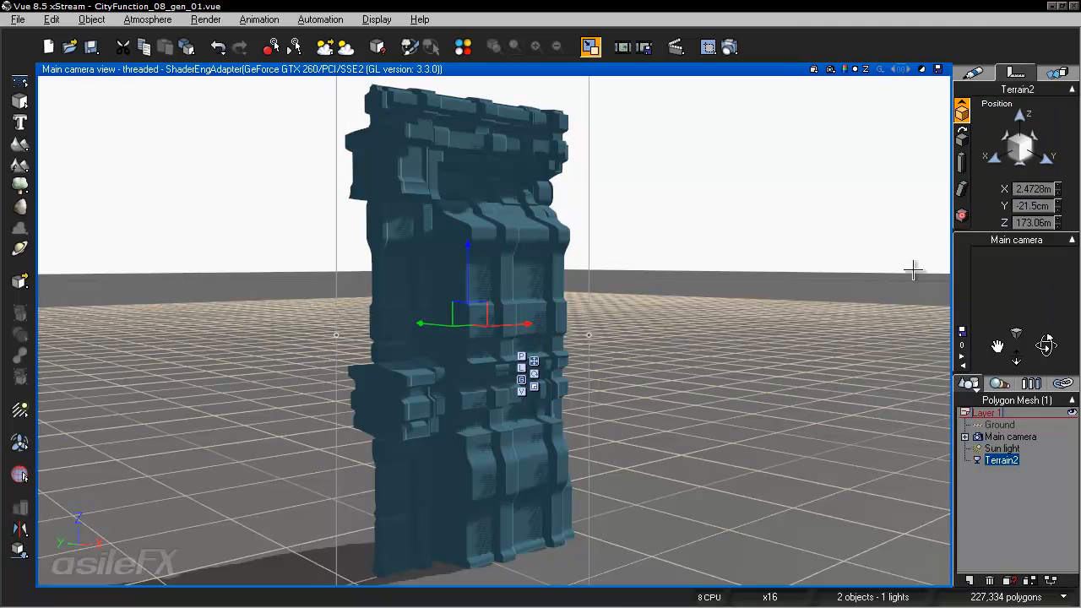
pyautogui.click(963, 214)
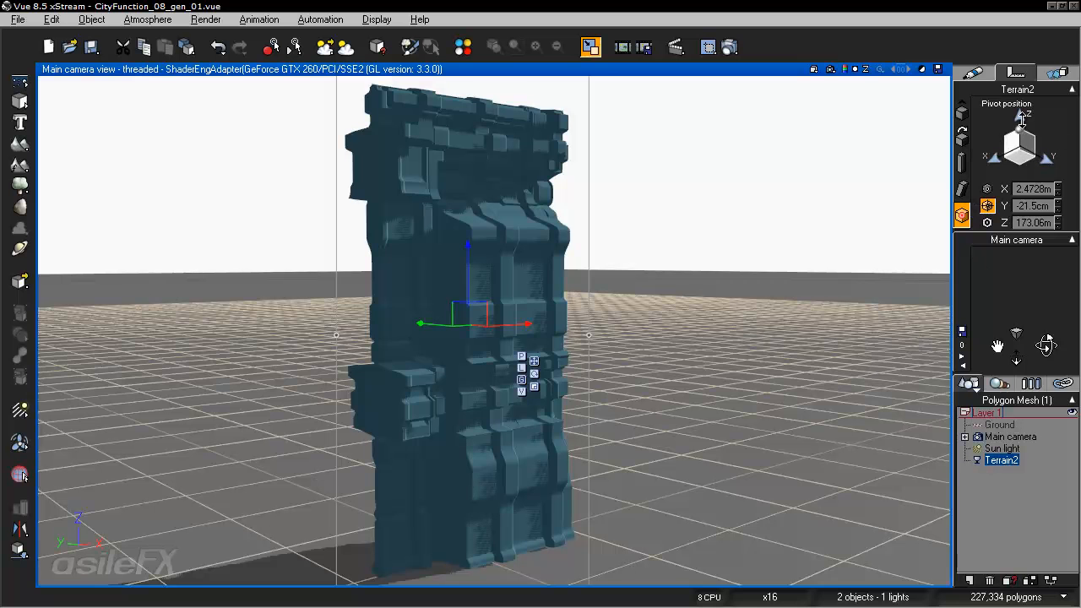
pyautogui.moveTo(602, 354); pyautogui.dragTo(620, 361, button='right')
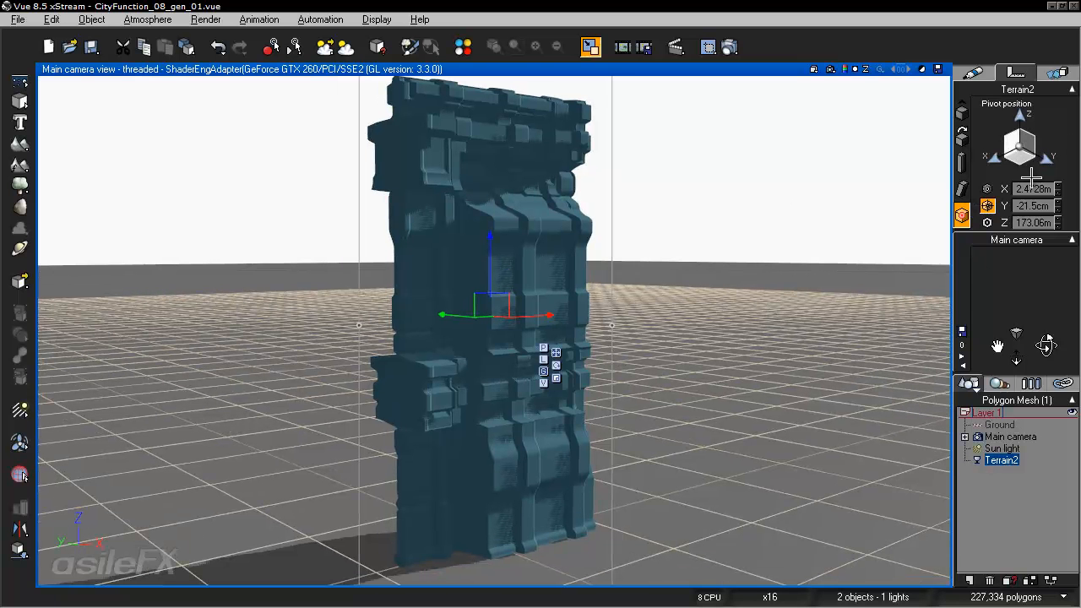
pyautogui.click(987, 205)
pyautogui.moveTo(1018, 129); pyautogui.dragTo(1019, 245)
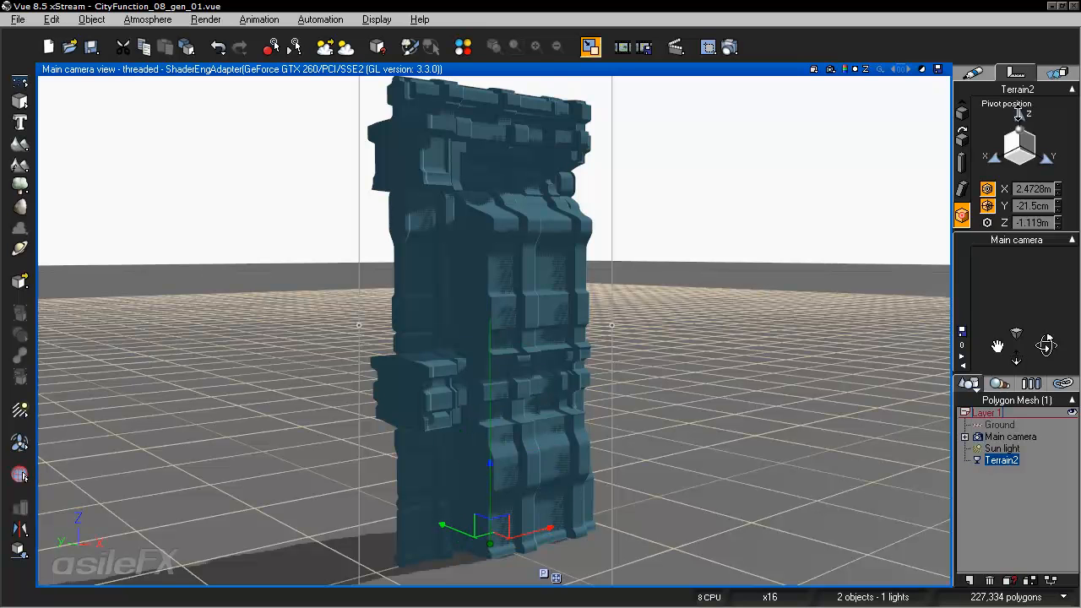
# Step: Compare the pivot's relative and absolute coordinates, and set its absolute Z position to 0
pyautogui.click(988, 205)
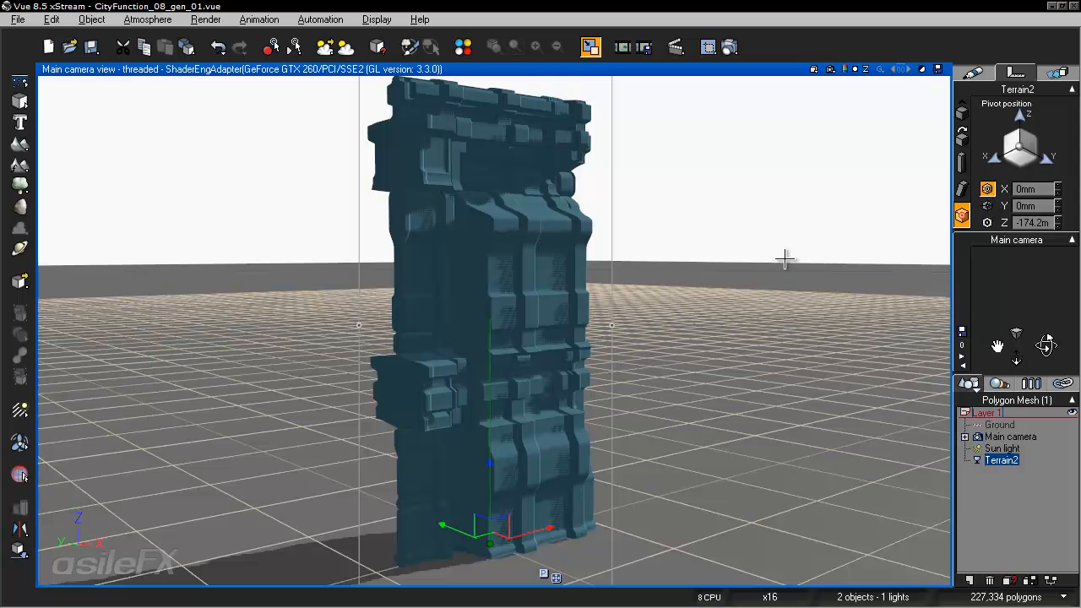
pyautogui.click(989, 205)
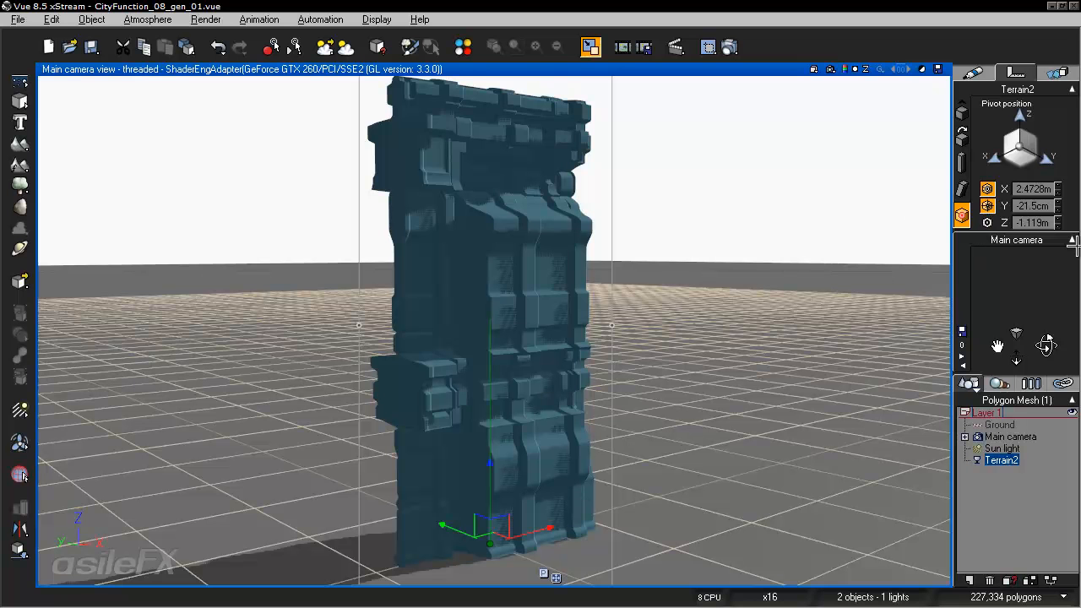
pyautogui.click(1030, 221)
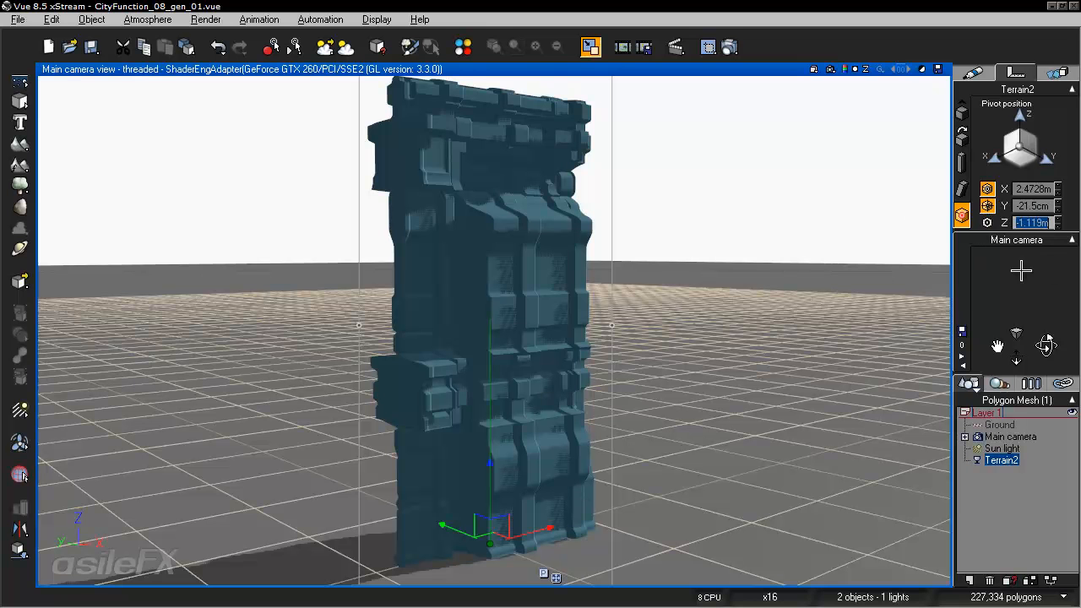
pyautogui.write('0')
pyautogui.press('Return')
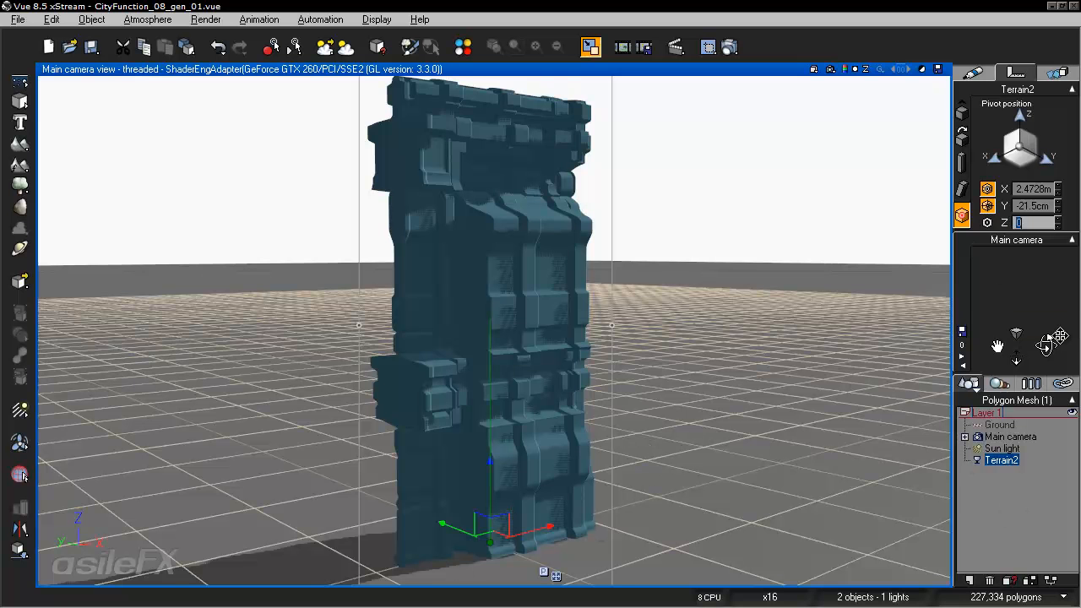
# Step: Raise Terrain2's pivot slightly above the tower's base by setting its absolute Z position to 1 m, and deselect the tower
pyautogui.moveTo(1048, 342); pyautogui.dragTo(1047, 344)
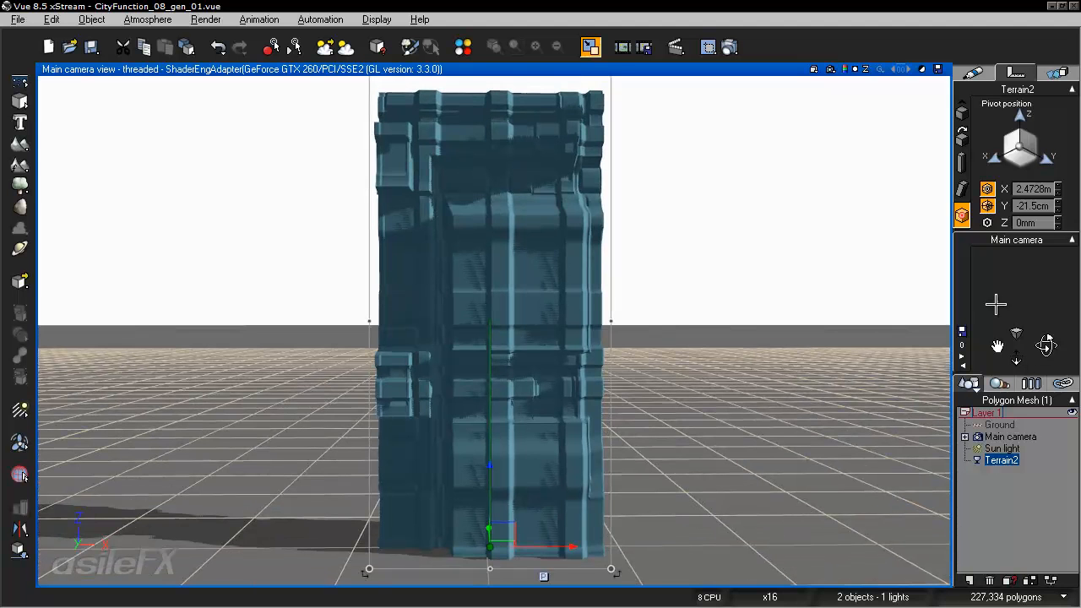
pyautogui.click(1032, 222)
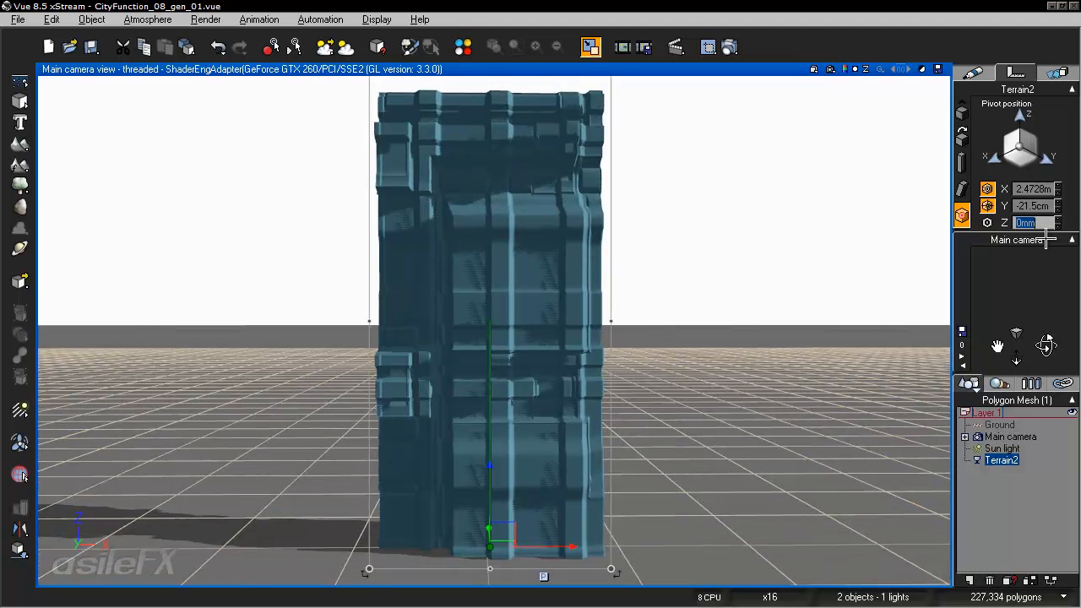
pyautogui.write('5')
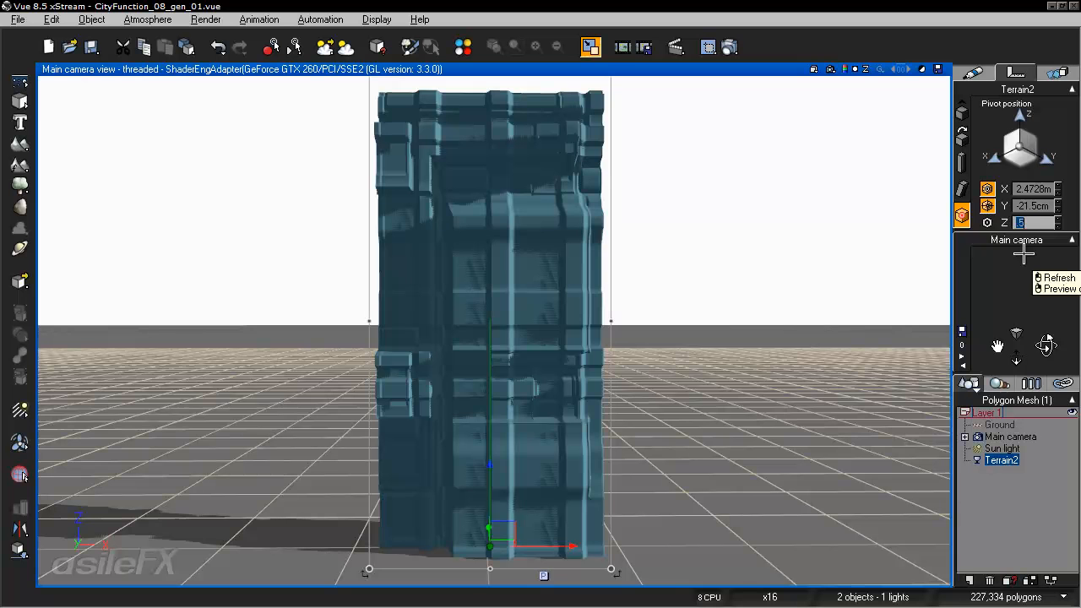
pyautogui.moveTo(1047, 345); pyautogui.dragTo(1034, 240)
pyautogui.click(1037, 224)
pyautogui.write('1')
pyautogui.press('Return')
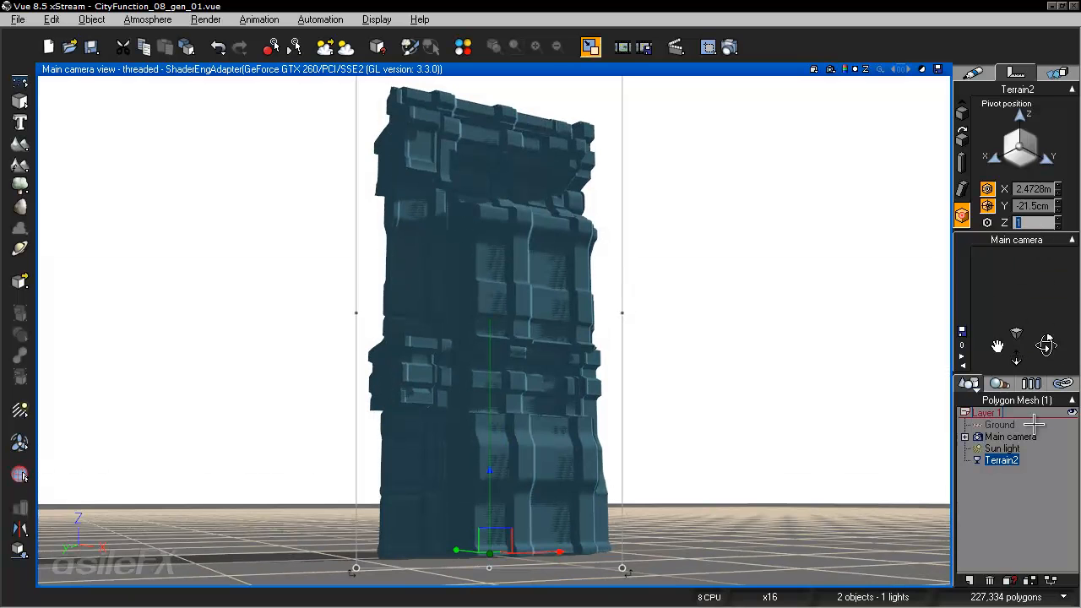
pyautogui.click(1030, 488)
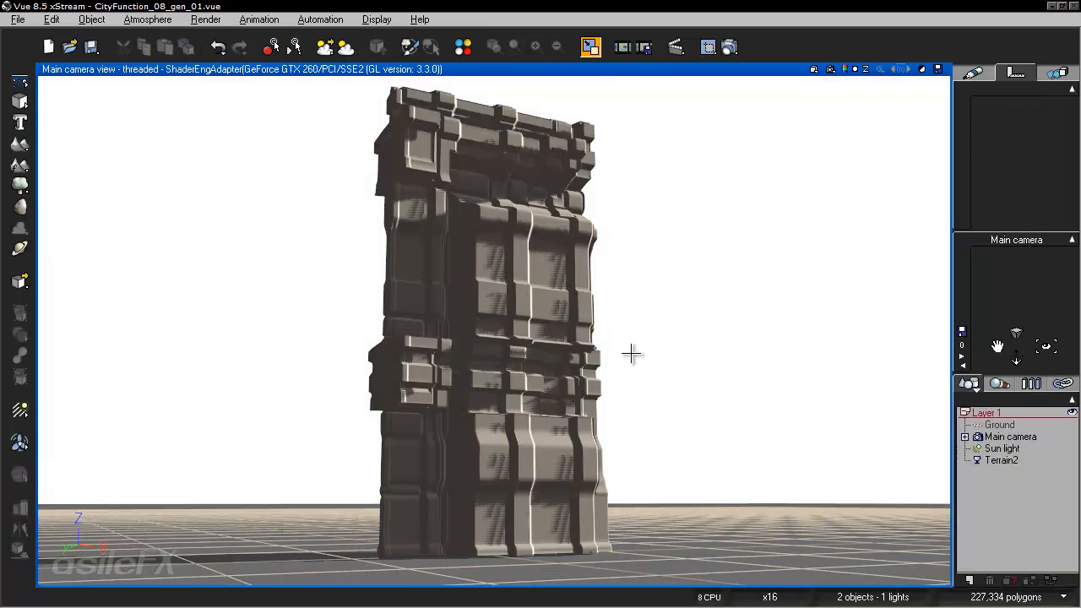
# Step: Save the tower as a Vue object named SciFi_Building_01 in the zTraining folder
pyautogui.moveTo(695, 318); pyautogui.dragTo(712, 326, button='right')
pyautogui.click(592, 266)
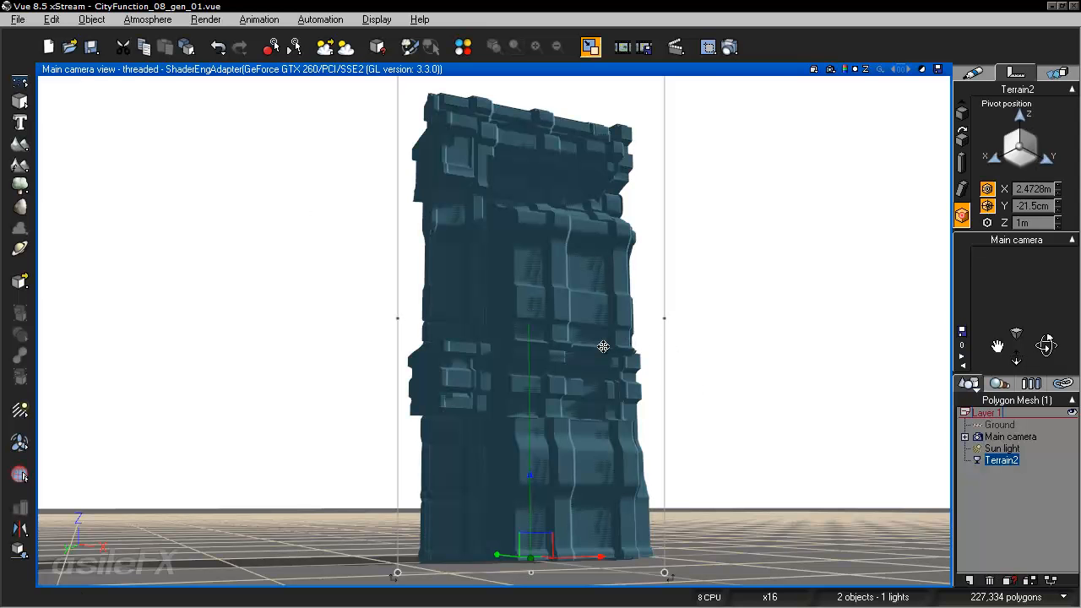
pyautogui.rightClick(568, 354)
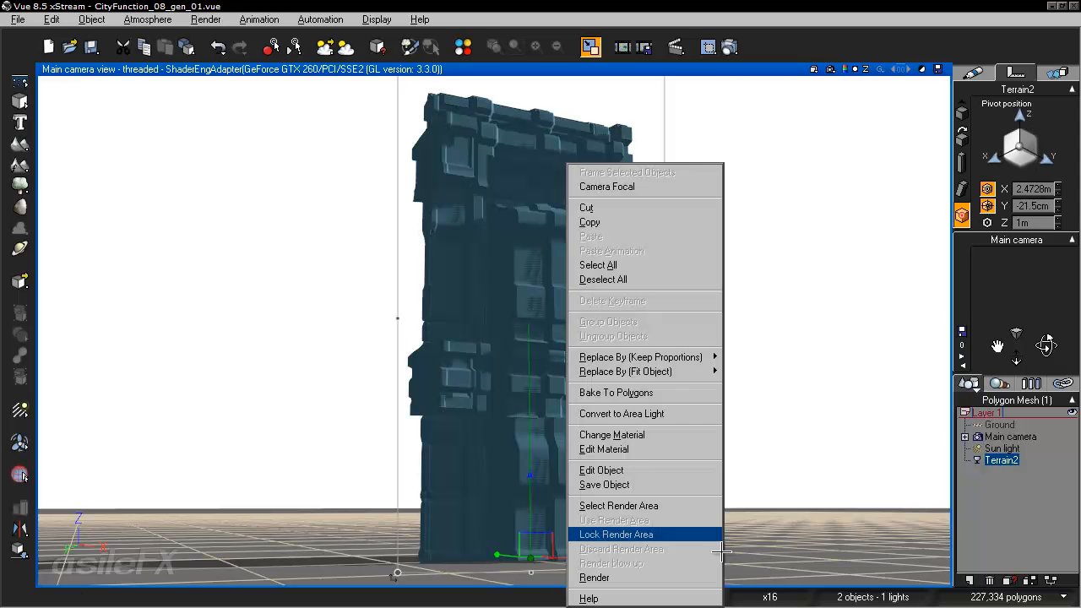
pyautogui.click(706, 485)
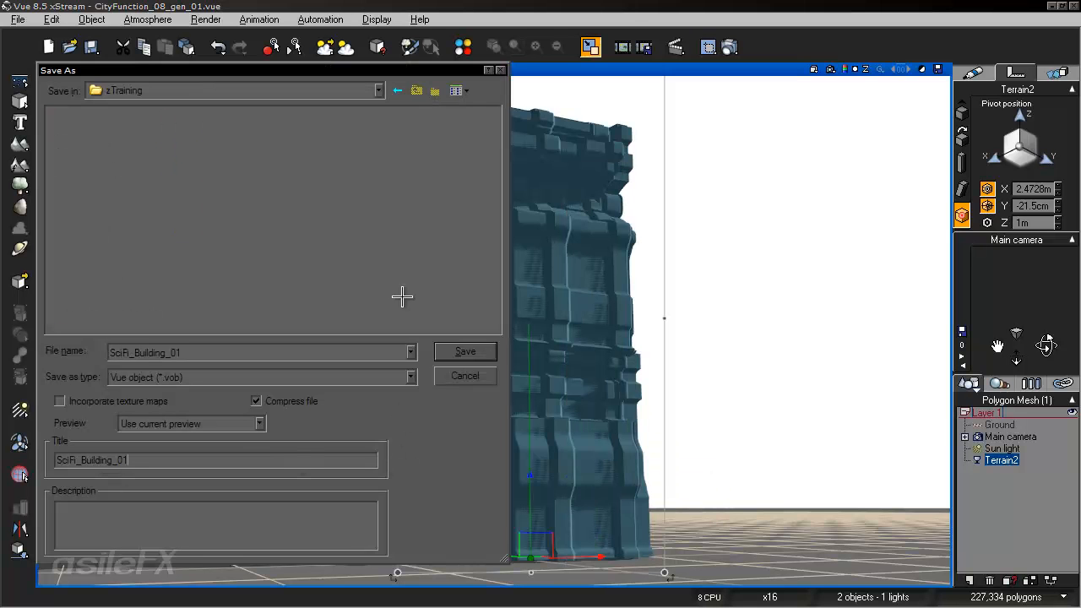
pyautogui.click(464, 352)
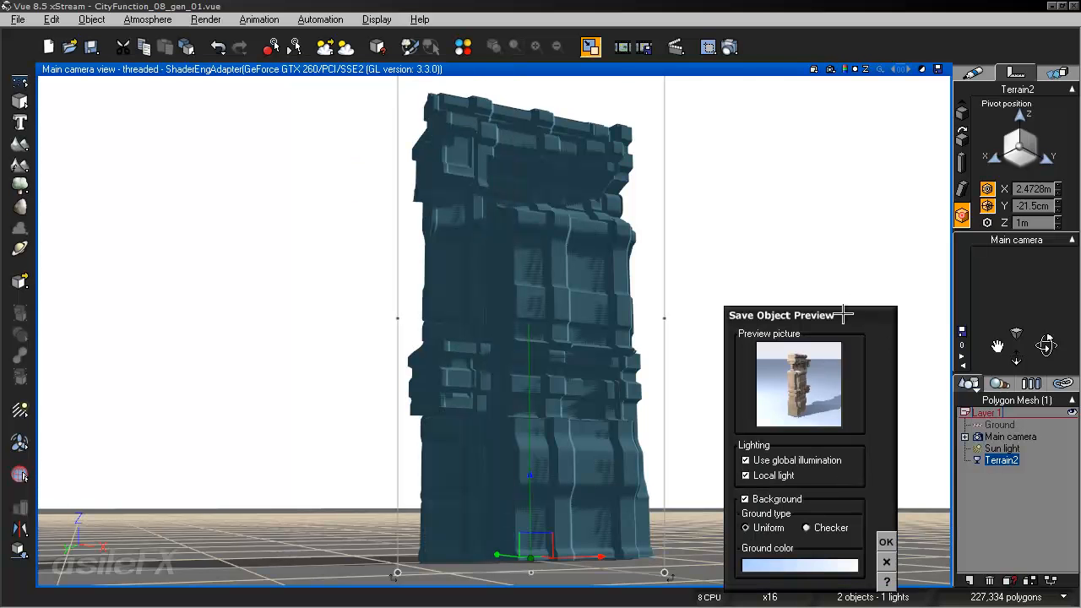
# Step: Reframe the object's preview picture so the tower fills it at an angle, and accept the preview
pyautogui.moveTo(842, 311); pyautogui.dragTo(819, 262)
pyautogui.moveTo(795, 316); pyautogui.dragTo(809, 294, button='right')
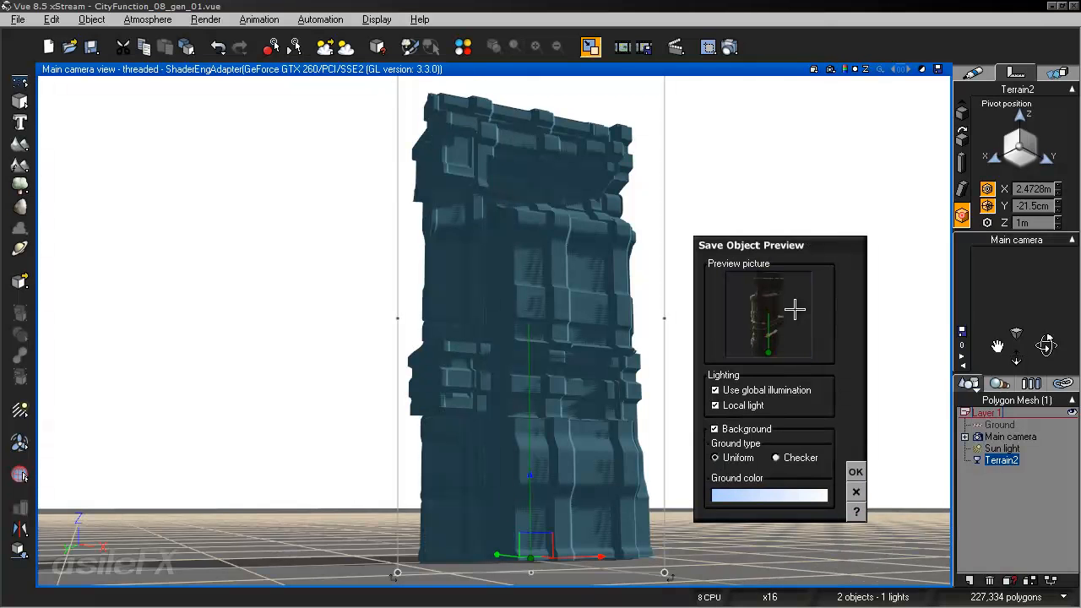
pyautogui.moveTo(763, 327); pyautogui.dragTo(807, 354)
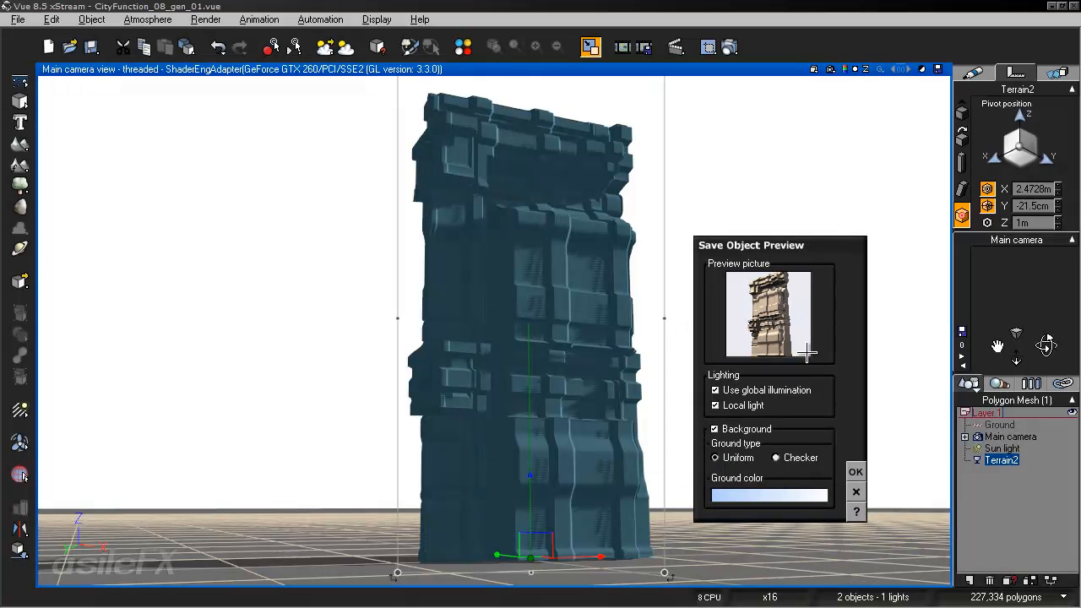
pyautogui.click(856, 469)
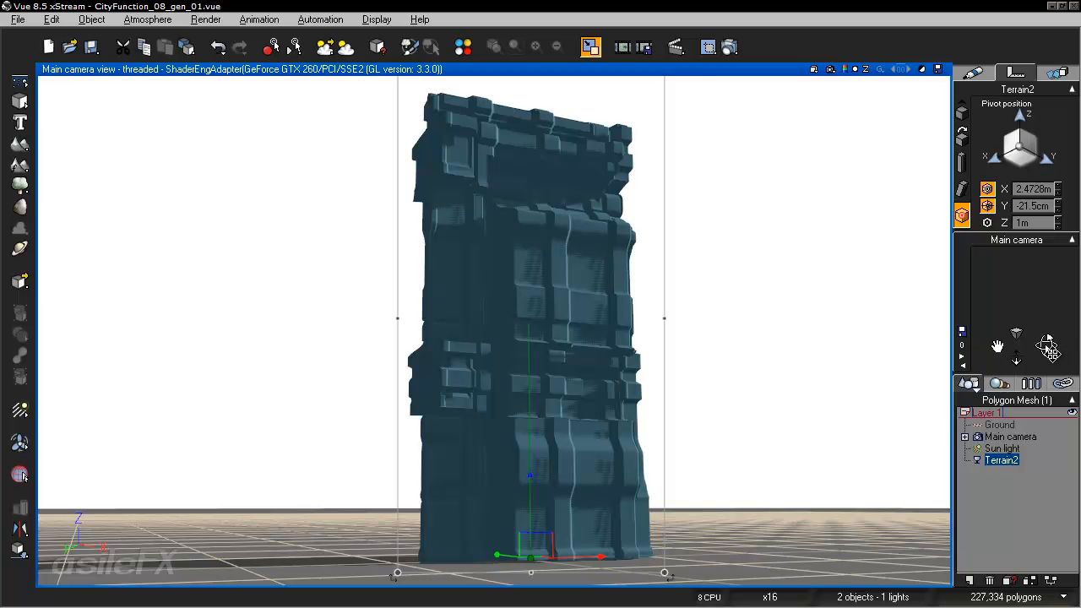
# Step: Save the scene under the new name CityFunction_08_gen_01-b.vue
pyautogui.moveTo(1046, 347); pyautogui.dragTo(1032, 380)
pyautogui.click(1006, 498)
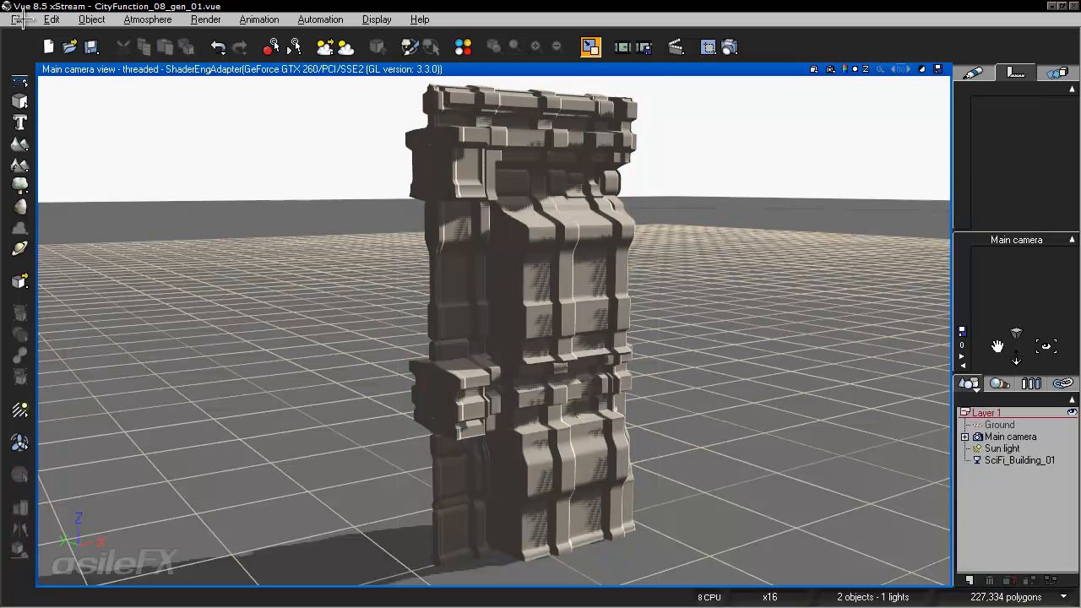
pyautogui.moveTo(477, 319)
pyautogui.mouseDown(button='right')
pyautogui.moveTo(498, 324)
pyautogui.moveTo(477, 324)
pyautogui.mouseUp(button='right')
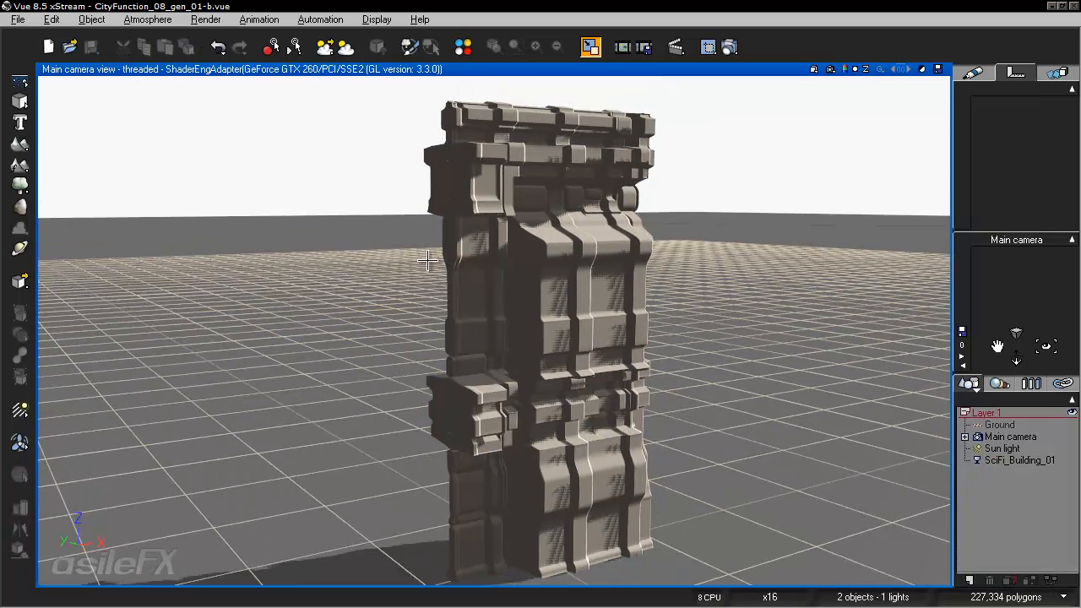
# Step: Add a plane at the tower's base and scale it up uniformly to about 1.436 km in X and Y
pyautogui.click(19, 101)
pyautogui.click(163, 108)
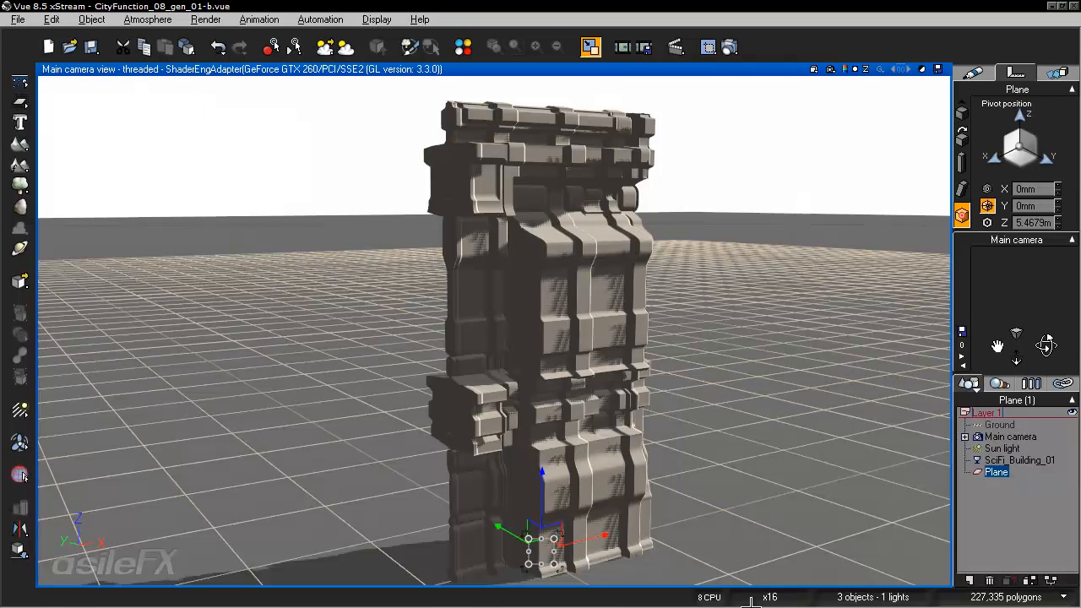
pyautogui.scroll(-3, 587, 513)
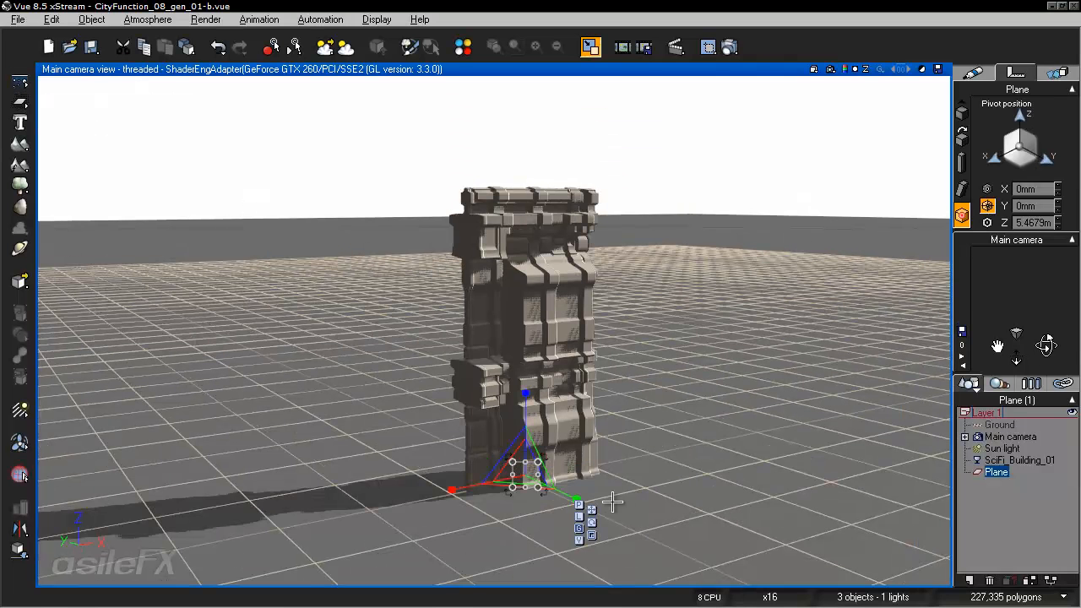
pyautogui.moveTo(527, 472); pyautogui.dragTo(845, 471)
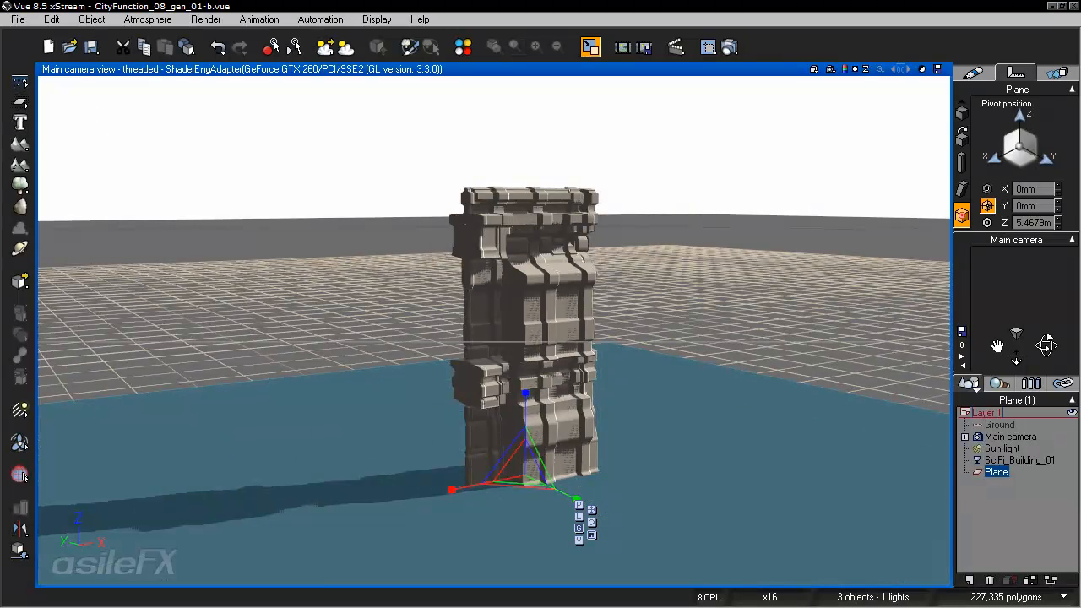
pyautogui.click(963, 135)
pyautogui.click(962, 162)
pyautogui.moveTo(770, 374); pyautogui.dragTo(770, 243, button='right')
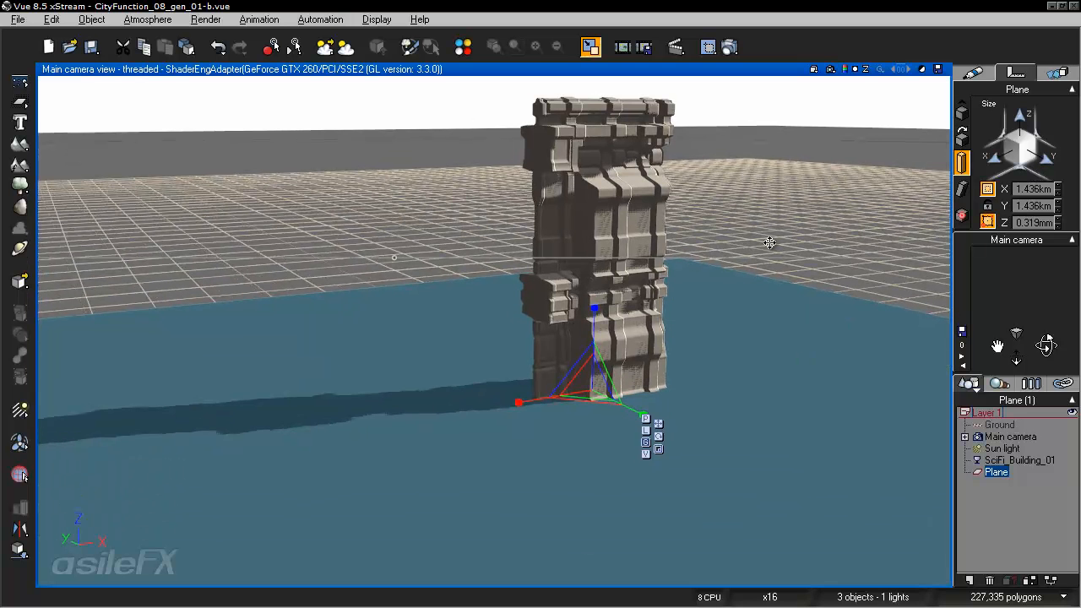
# Step: Compare the dimensions of SciFi_Building_01 with those of the plane
pyautogui.click(1039, 458)
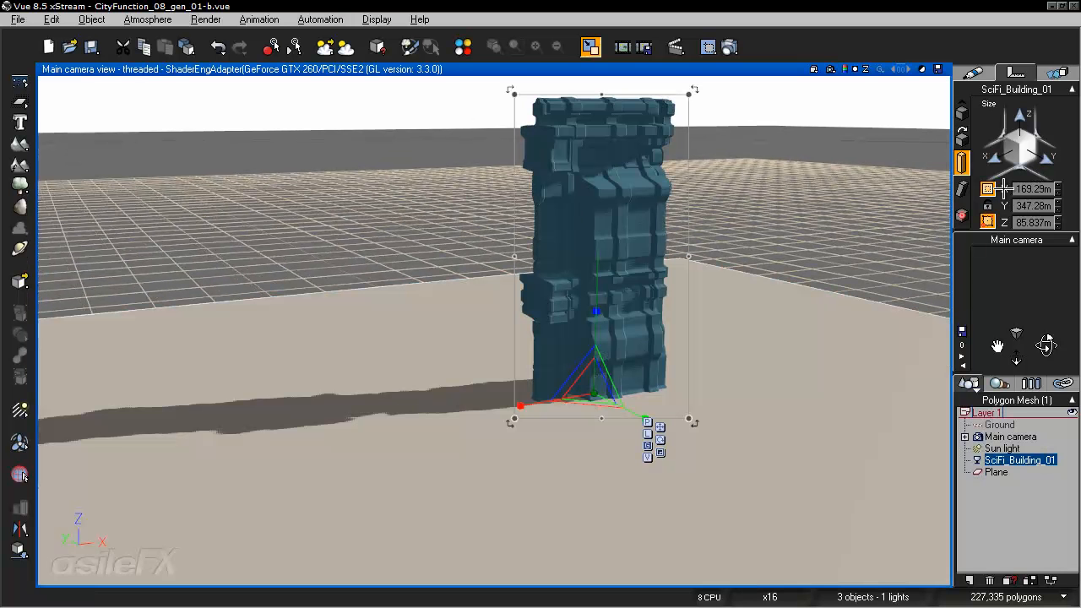
pyautogui.rightClick(1008, 260)
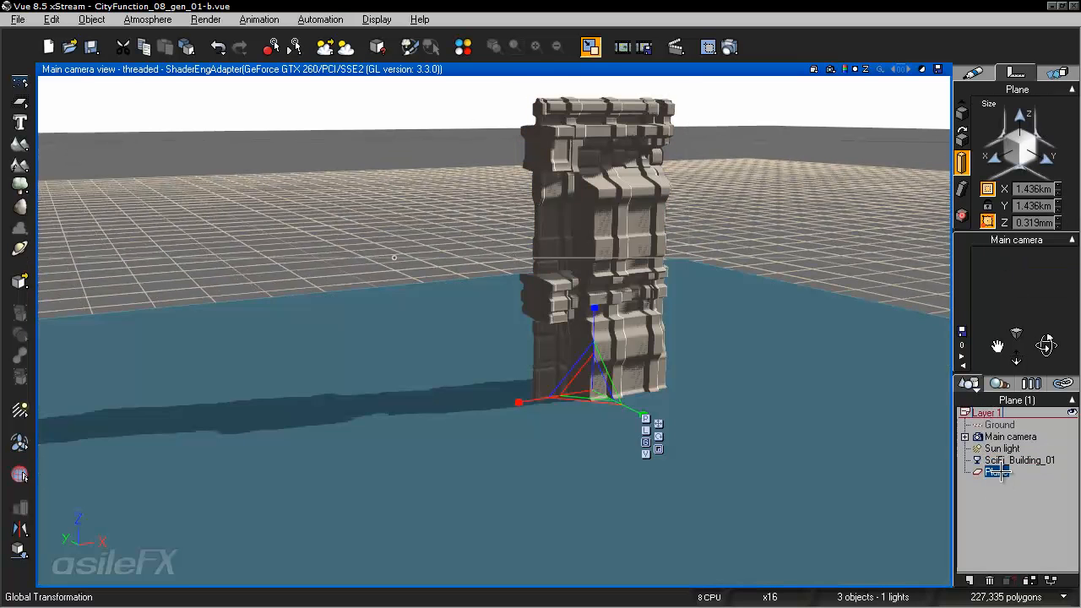
pyautogui.click(457, 389)
# Step: Move SciFi_Building_01 along X until it is out of the camera view
pyautogui.moveTo(998, 346); pyautogui.dragTo(1022, 214)
pyautogui.moveTo(1046, 346); pyautogui.dragTo(519, 176)
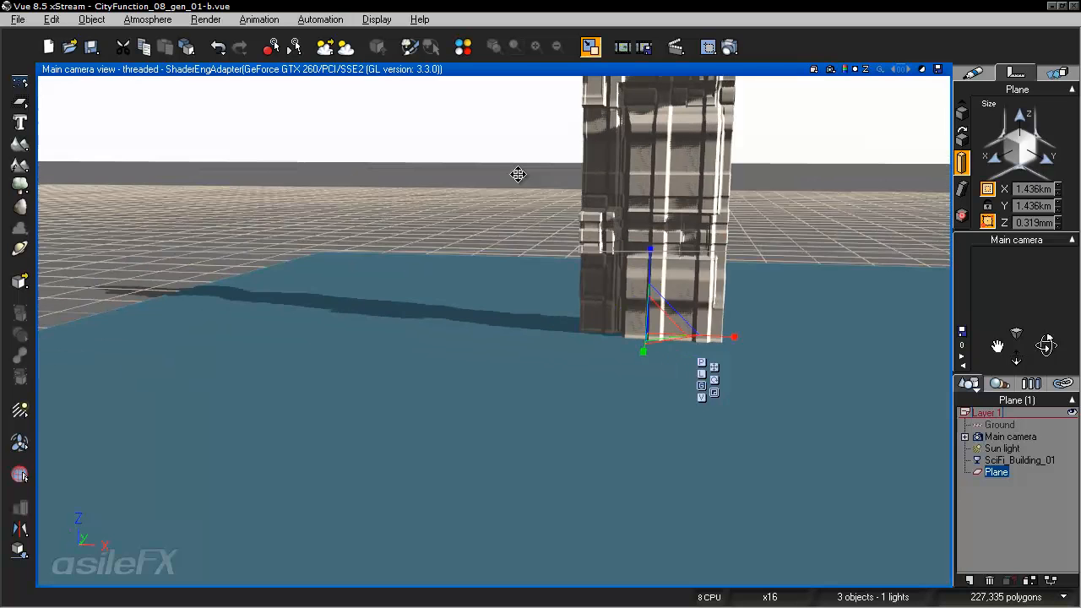
pyautogui.moveTo(998, 346); pyautogui.dragTo(727, 329)
pyautogui.click(999, 509)
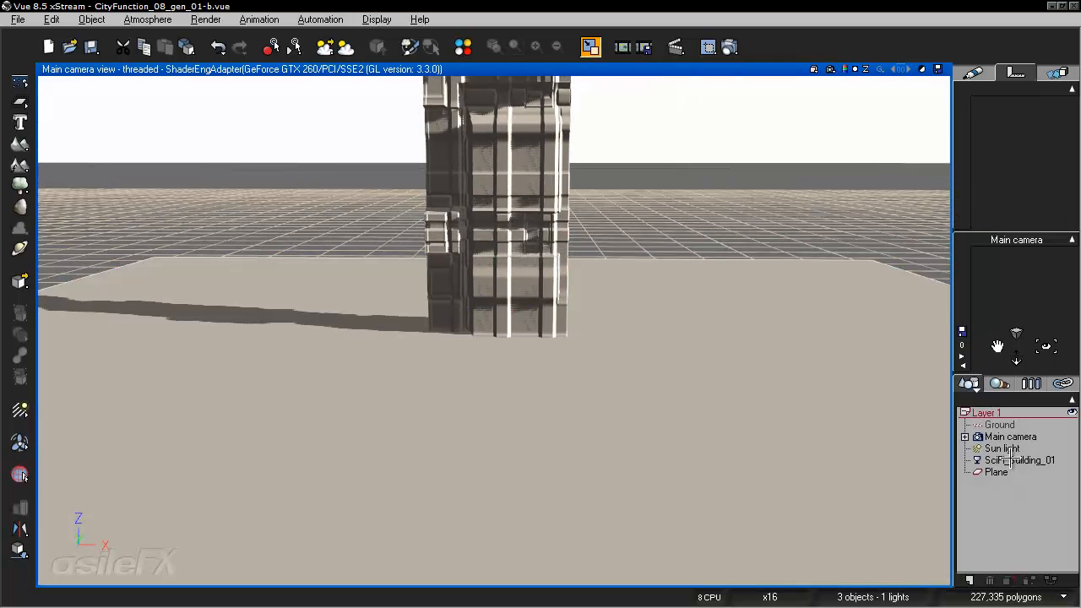
pyautogui.click(997, 472)
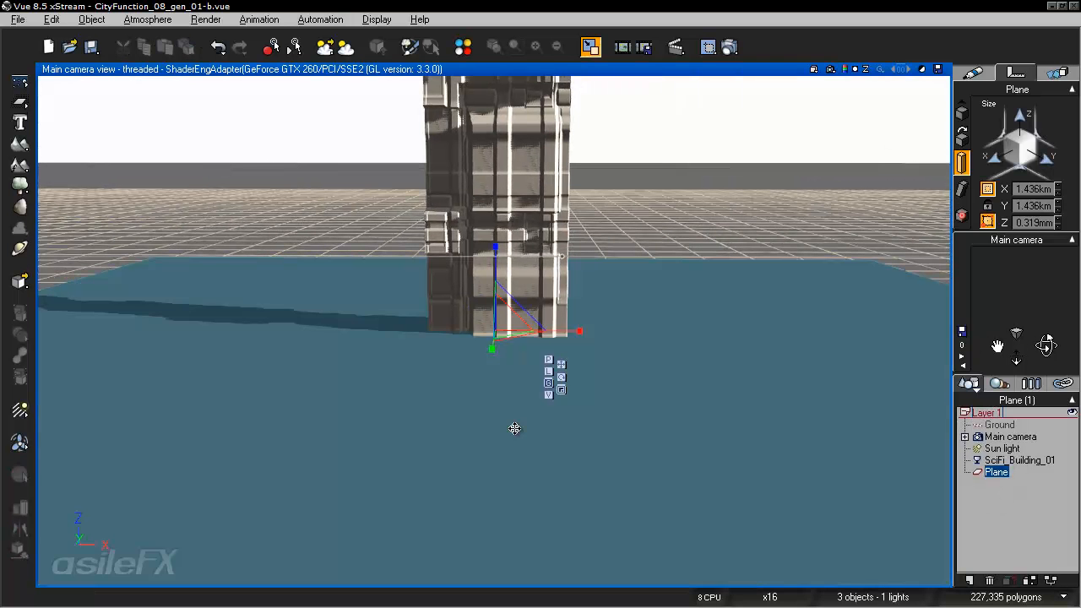
pyautogui.click(1018, 460)
pyautogui.moveTo(569, 338); pyautogui.dragTo(946, 337)
# Step: Edit the plane's Default material and change its type to EcoSystem
pyautogui.click(997, 472)
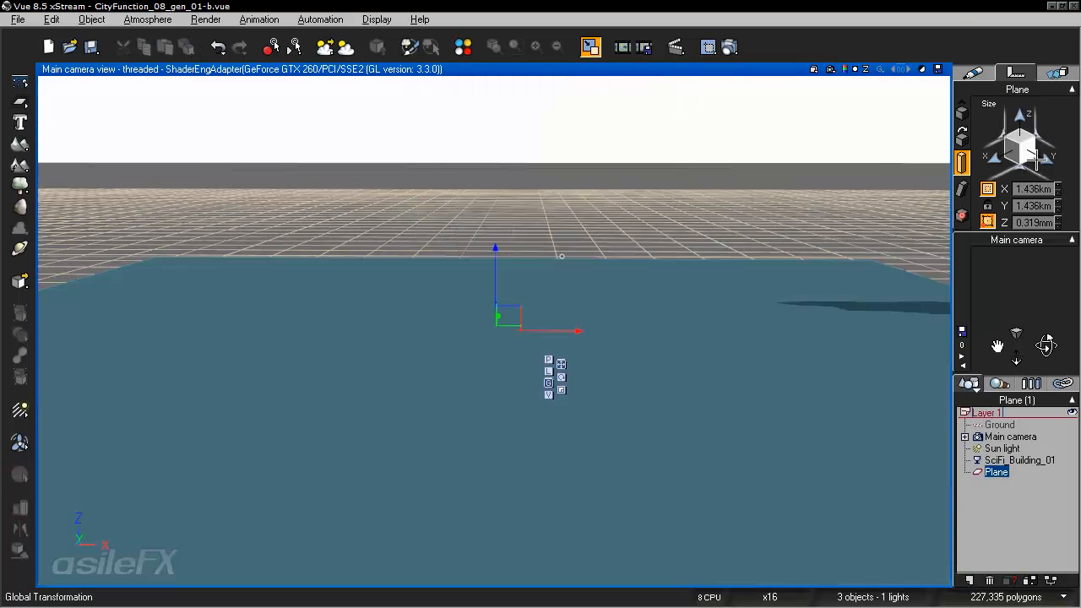
pyautogui.click(977, 73)
pyautogui.rightClick(1011, 134)
pyautogui.click(976, 146)
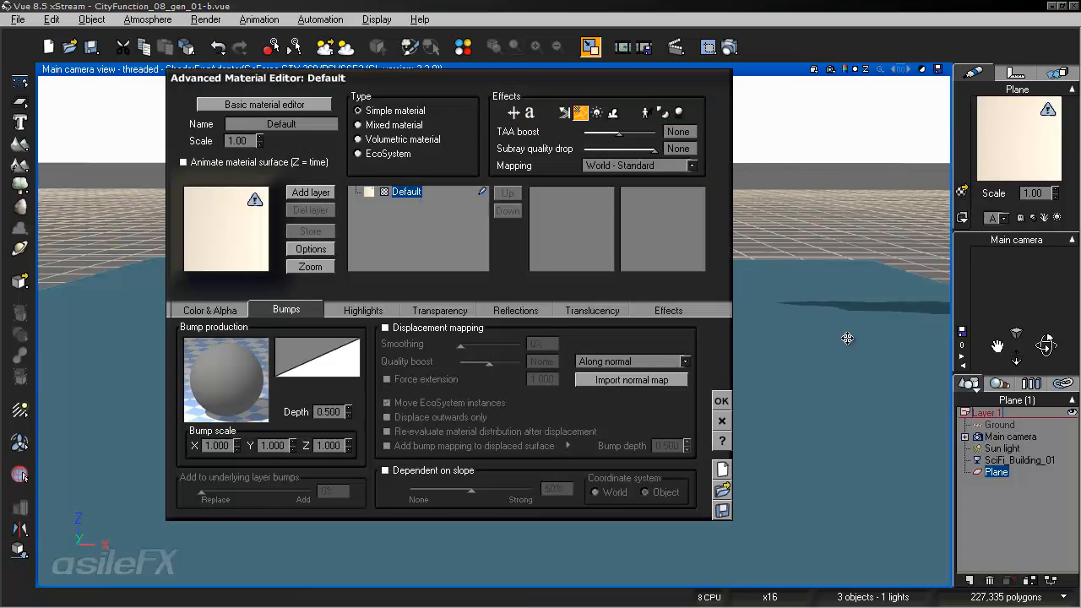
pyautogui.click(411, 161)
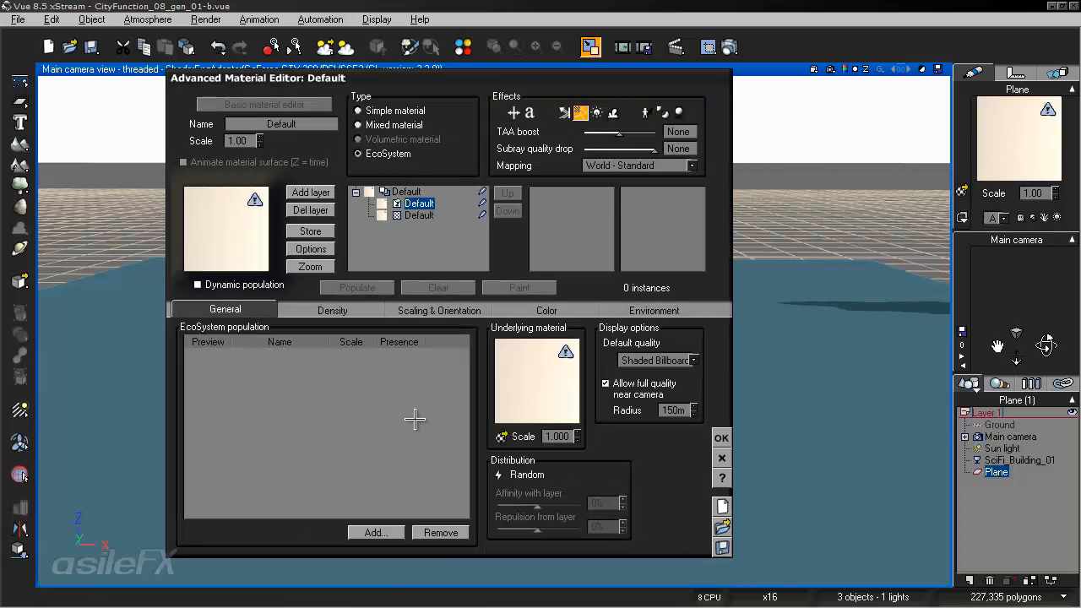
# Step: Populate the plane's EcoSystem with the saved SciFi_Building_01 object and render a test image
pyautogui.click(375, 532)
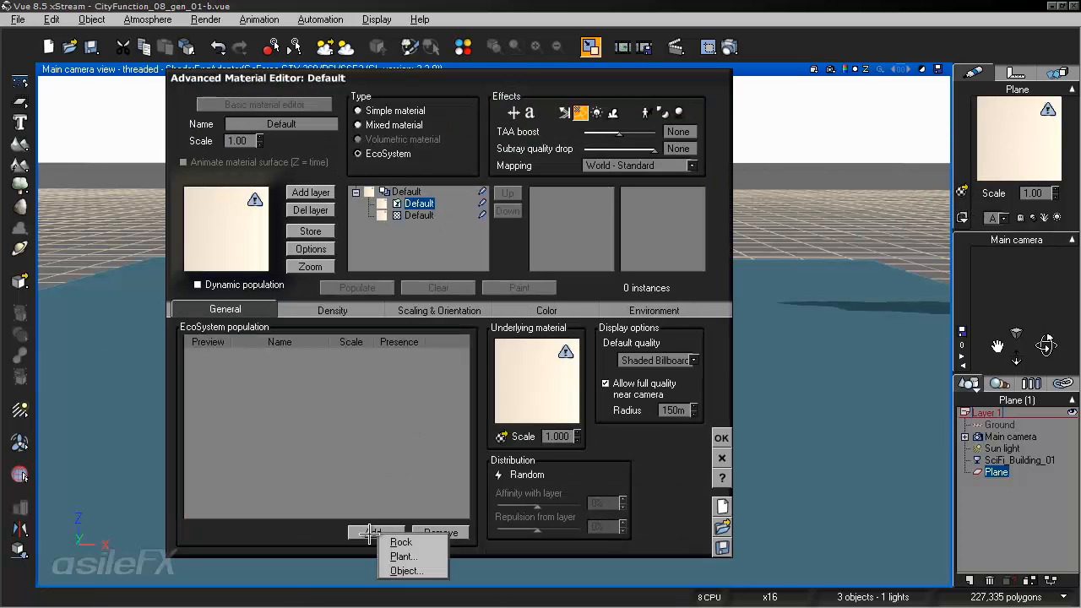
pyautogui.click(403, 571)
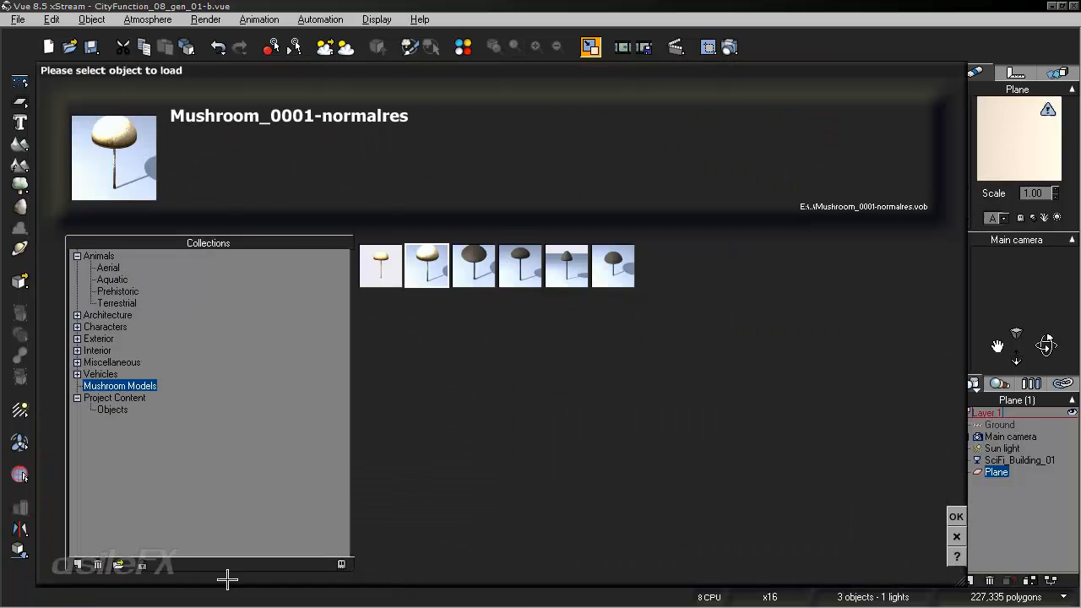
pyautogui.click(117, 564)
pyautogui.click(403, 118)
pyautogui.click(698, 341)
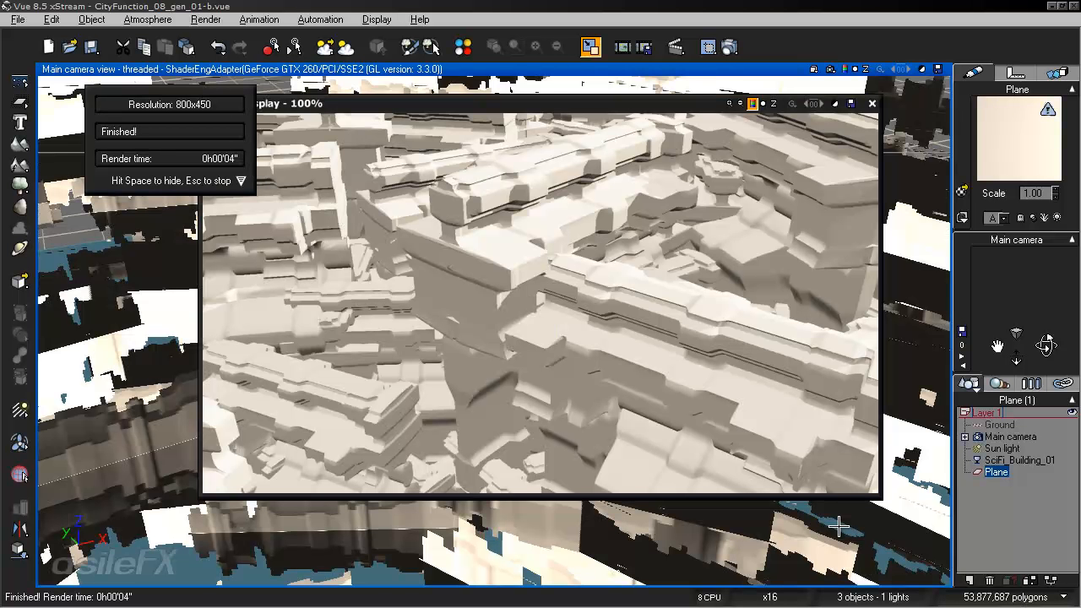
pyautogui.click(657, 102)
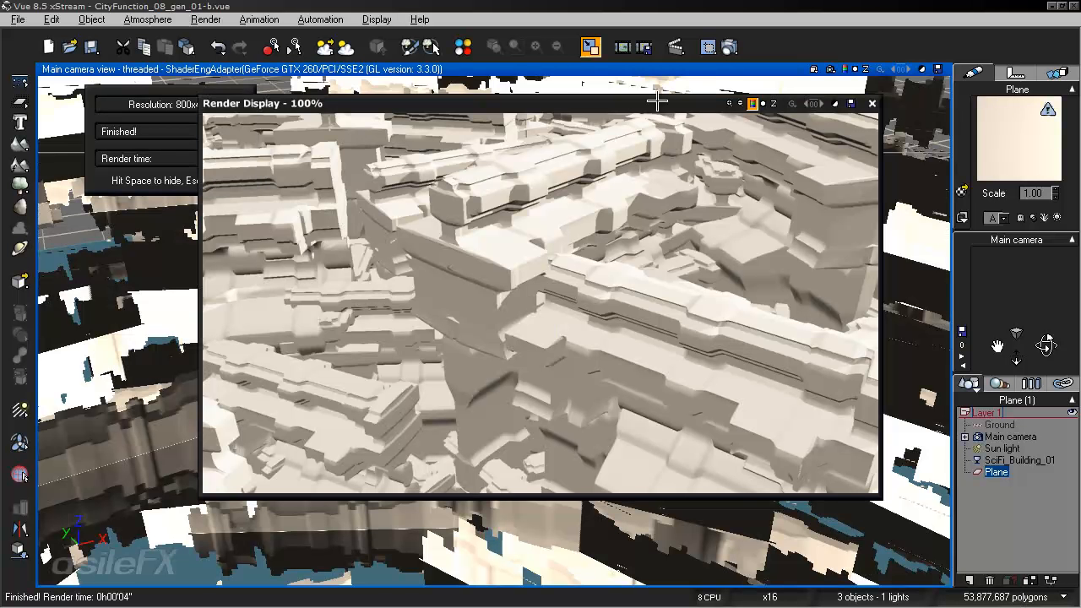
pyautogui.click(873, 102)
# Step: Set the EcoSystem's direction from surface to 0% and maximum rotation to 0°, and repopulate the plane
pyautogui.rightClick(1014, 140)
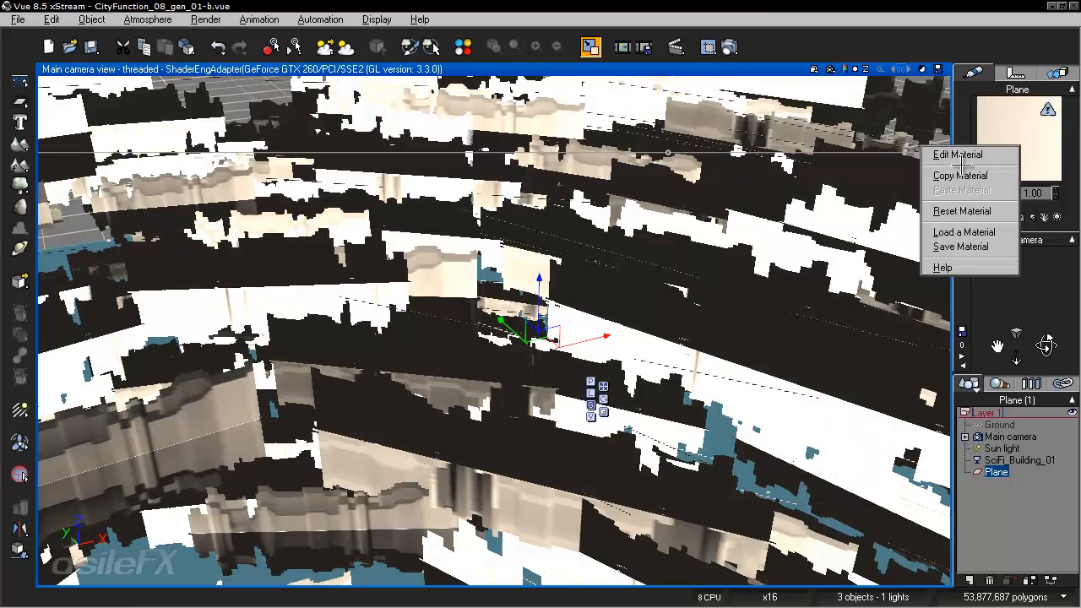
pyautogui.click(955, 153)
pyautogui.click(440, 310)
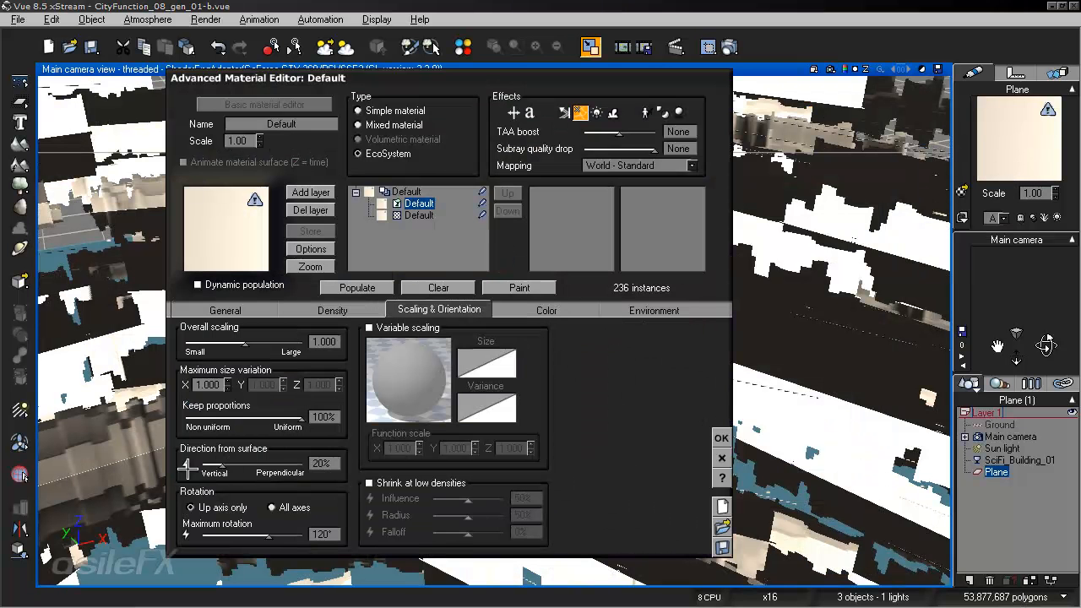
pyautogui.moveTo(244, 465); pyautogui.dragTo(202, 466)
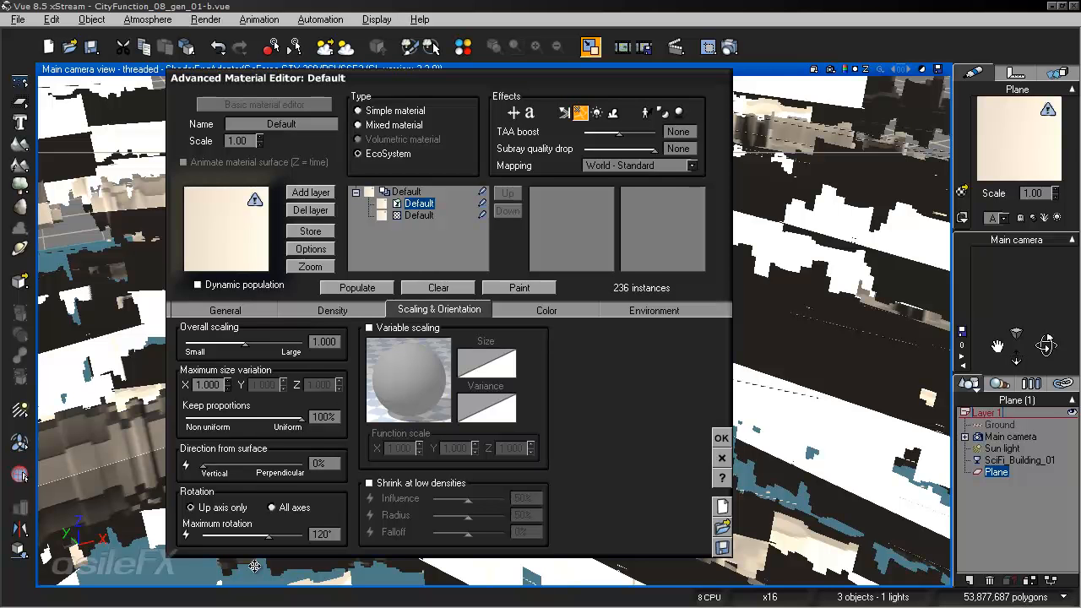
pyautogui.moveTo(297, 535); pyautogui.dragTo(111, 528)
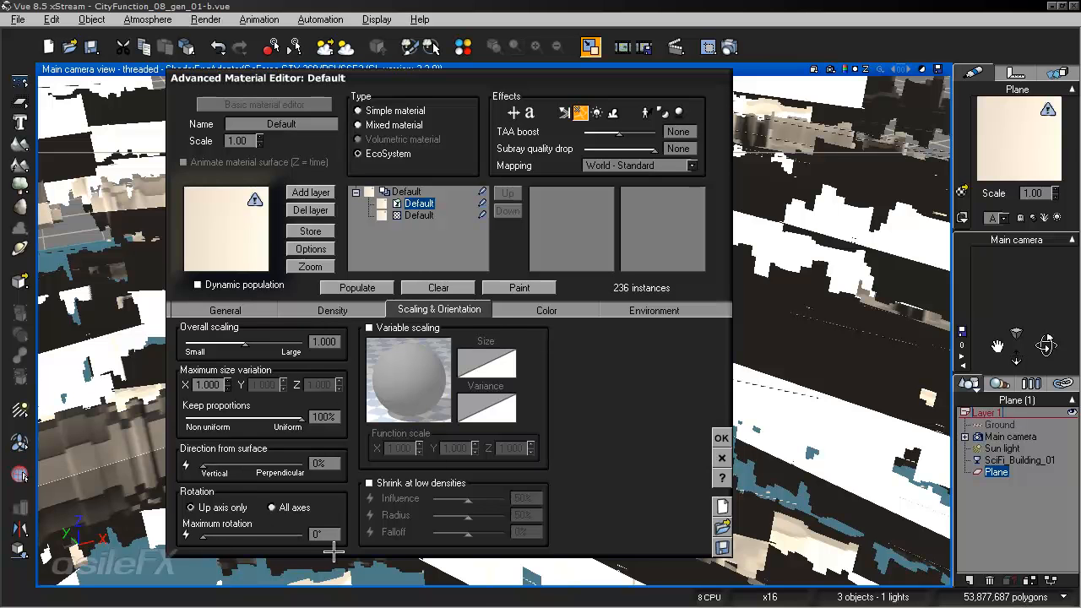
pyautogui.click(357, 287)
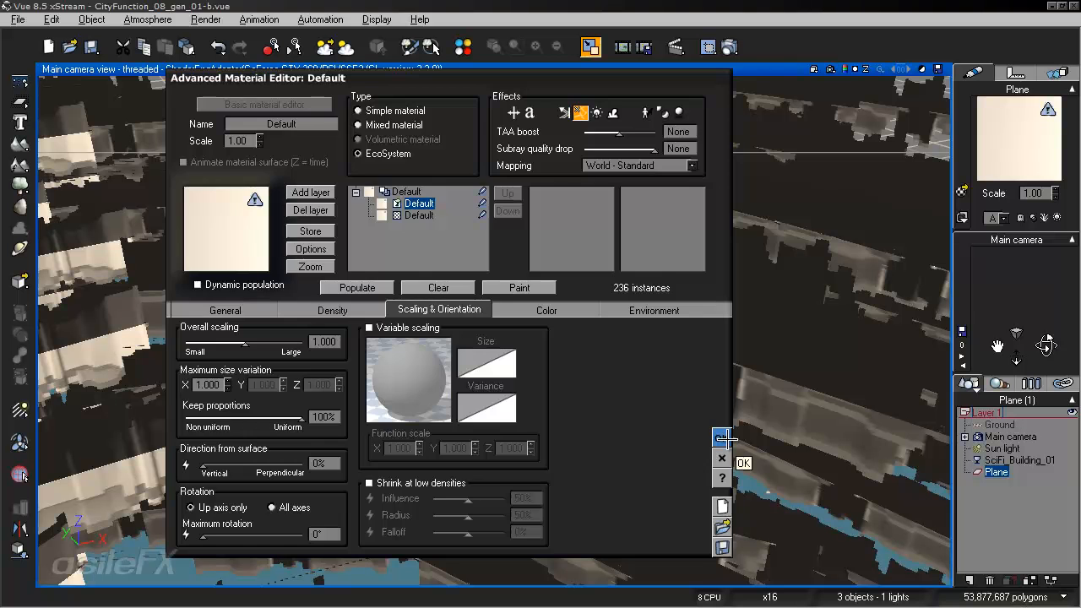
# Step: Accept the EcoSystem material and render test images of the plane from a close view and from a higher camera angle
pyautogui.click(722, 437)
pyautogui.click(730, 47)
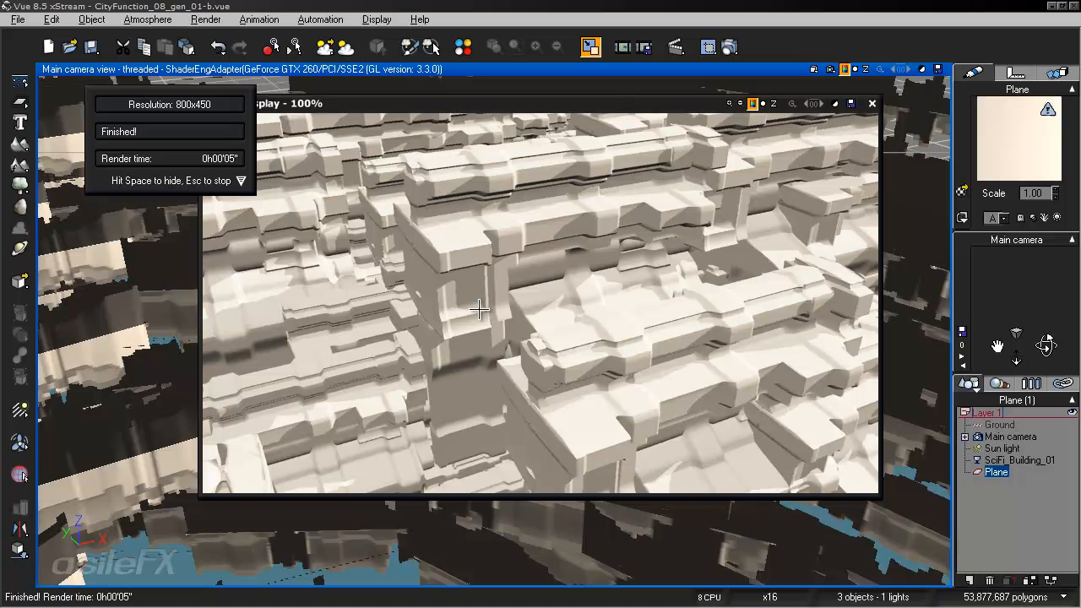
pyautogui.click(873, 103)
pyautogui.moveTo(1016, 360); pyautogui.dragTo(1036, 378)
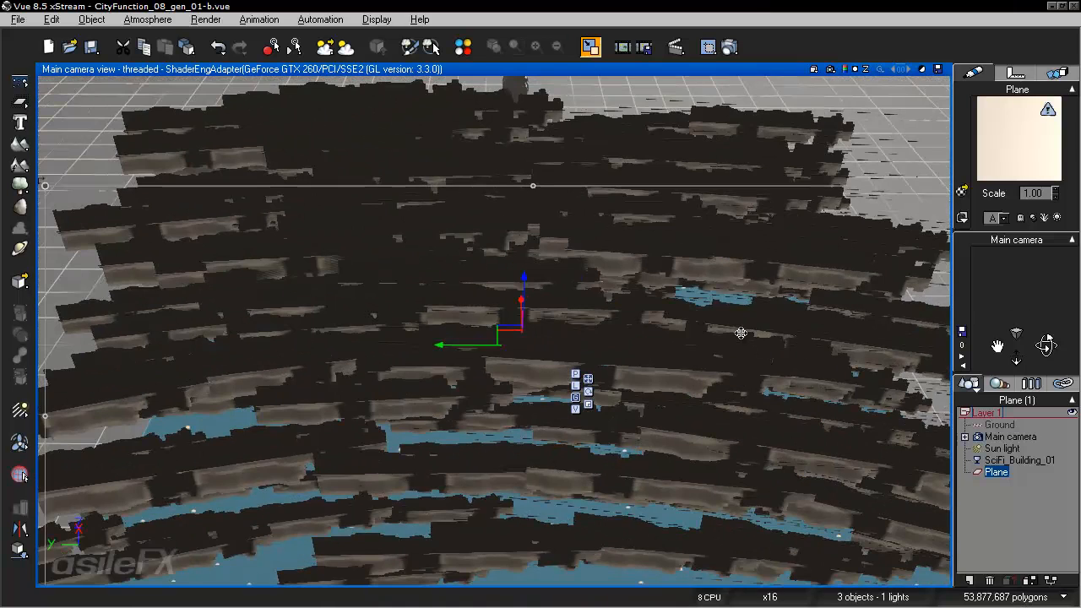
pyautogui.click(730, 47)
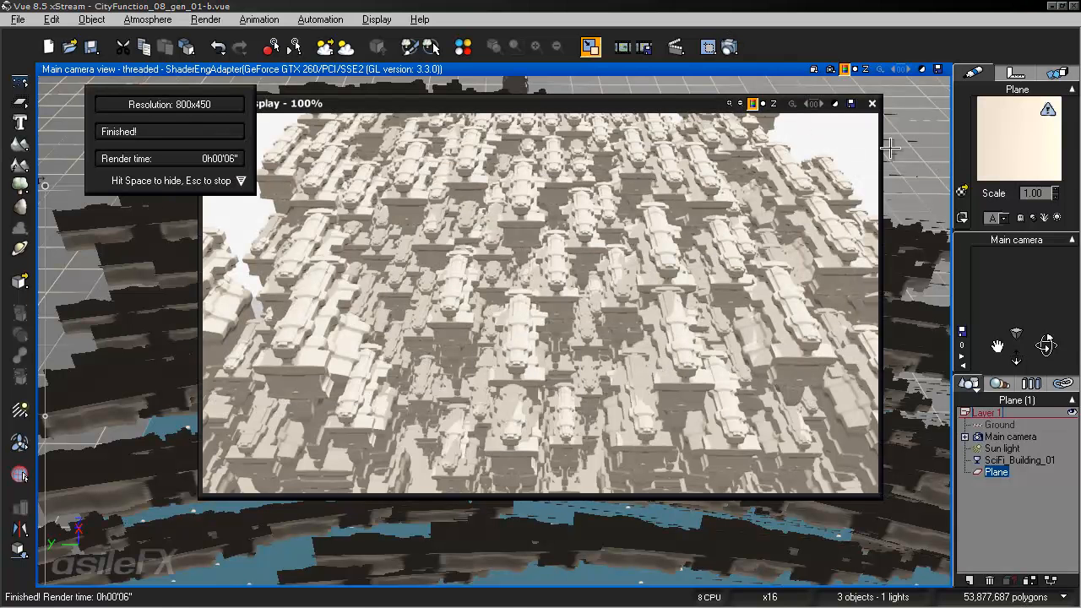
pyautogui.click(872, 103)
# Step: Lower the plane's EcoSystem overall density to 17%, repopulate it and render a test image
pyautogui.rightClick(1010, 135)
pyautogui.click(930, 138)
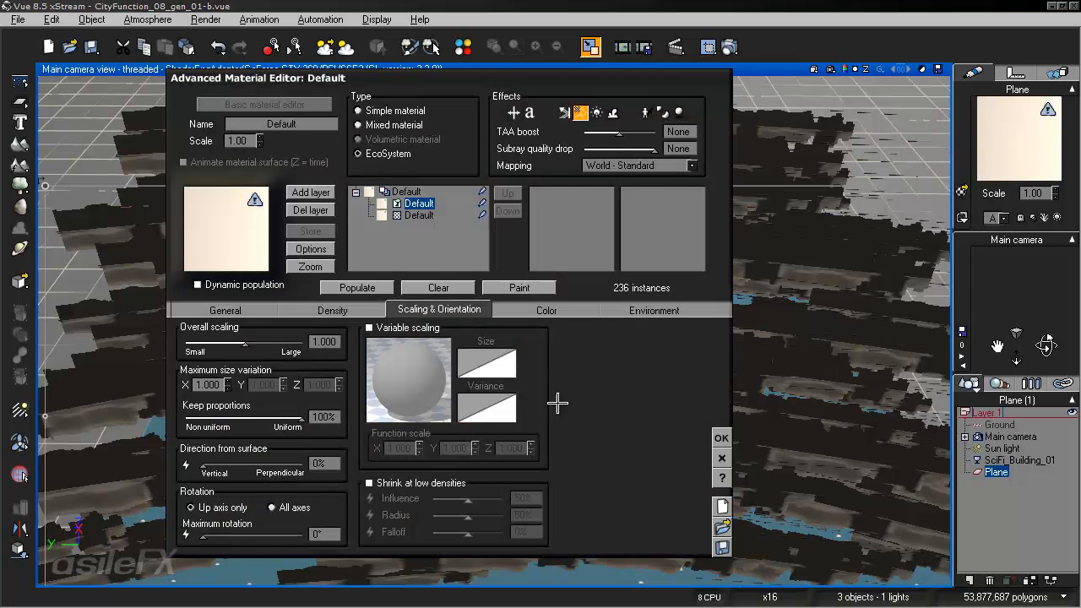
pyautogui.click(332, 310)
pyautogui.moveTo(293, 342); pyautogui.dragTo(227, 356)
pyautogui.click(357, 287)
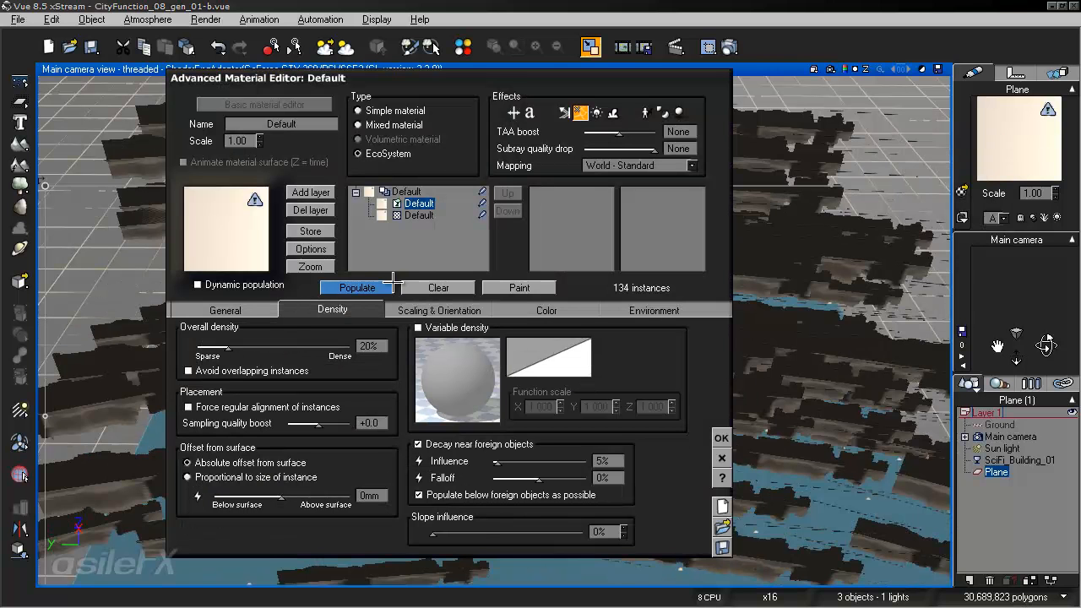
pyautogui.click(380, 284)
pyautogui.click(355, 287)
pyautogui.moveTo(263, 349); pyautogui.dragTo(282, 349)
pyautogui.click(357, 285)
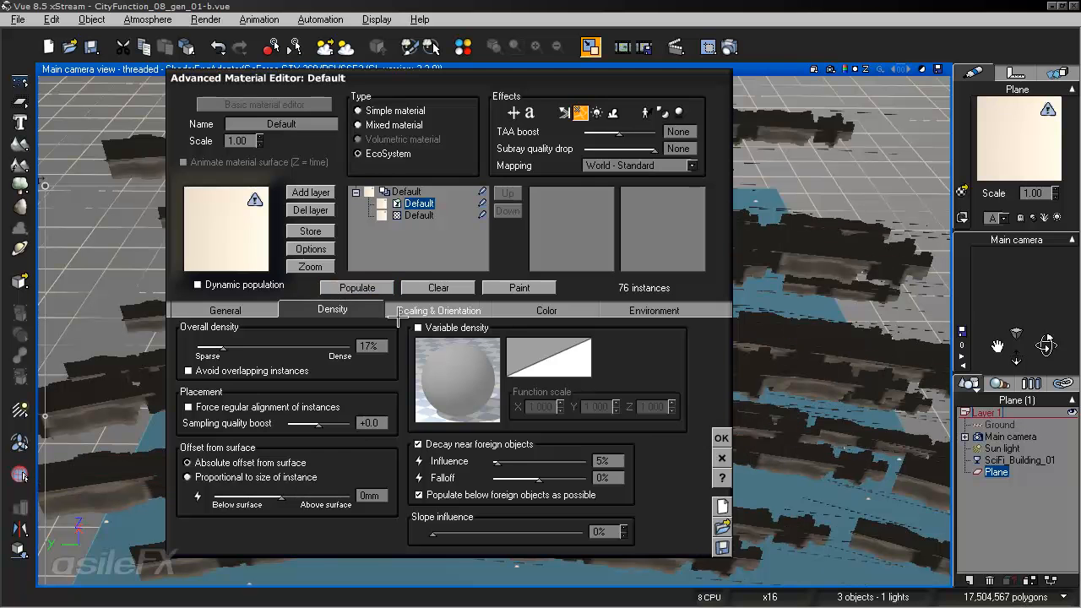
pyautogui.click(721, 437)
pyautogui.click(725, 47)
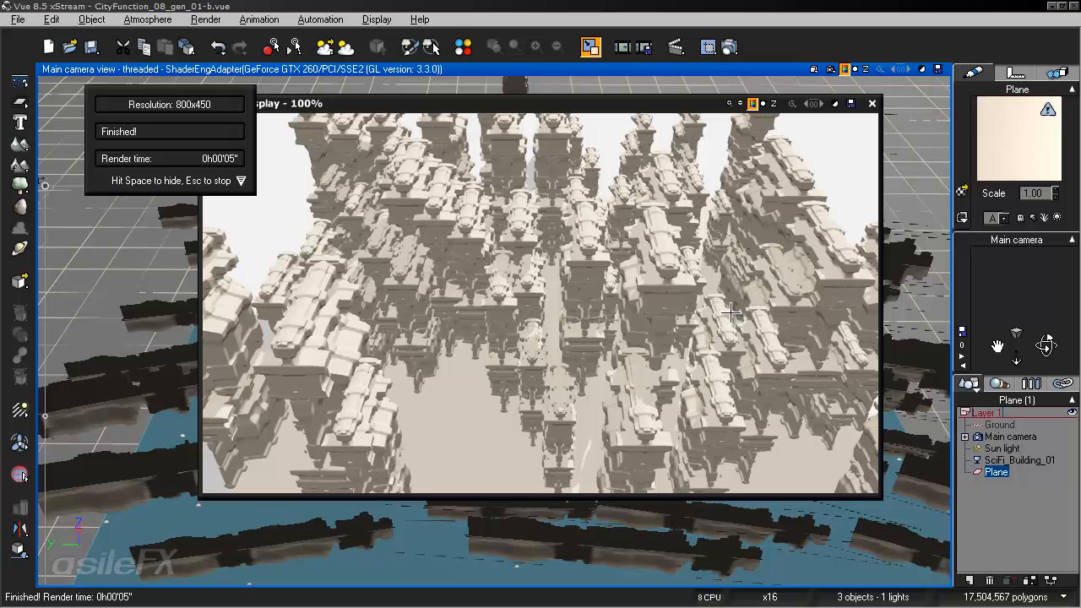
pyautogui.click(873, 103)
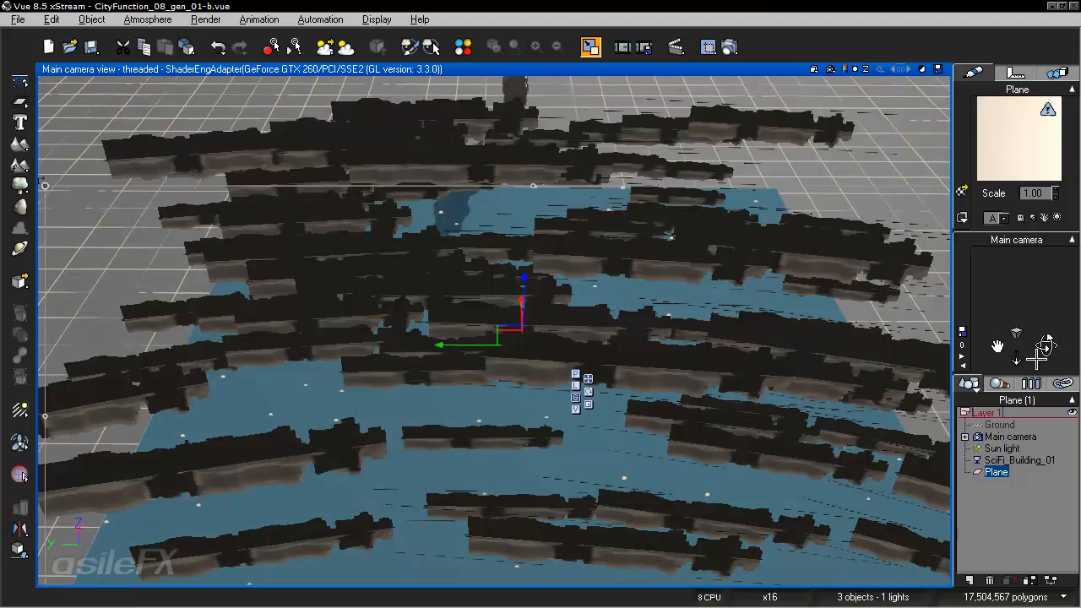
# Step: Enable variable density for the EcoSystem and drive it with a projected texture map using the image Bake_01_opt-2gray
pyautogui.moveTo(1037, 359); pyautogui.dragTo(529, 169)
pyautogui.rightClick(1012, 146)
pyautogui.click(990, 152)
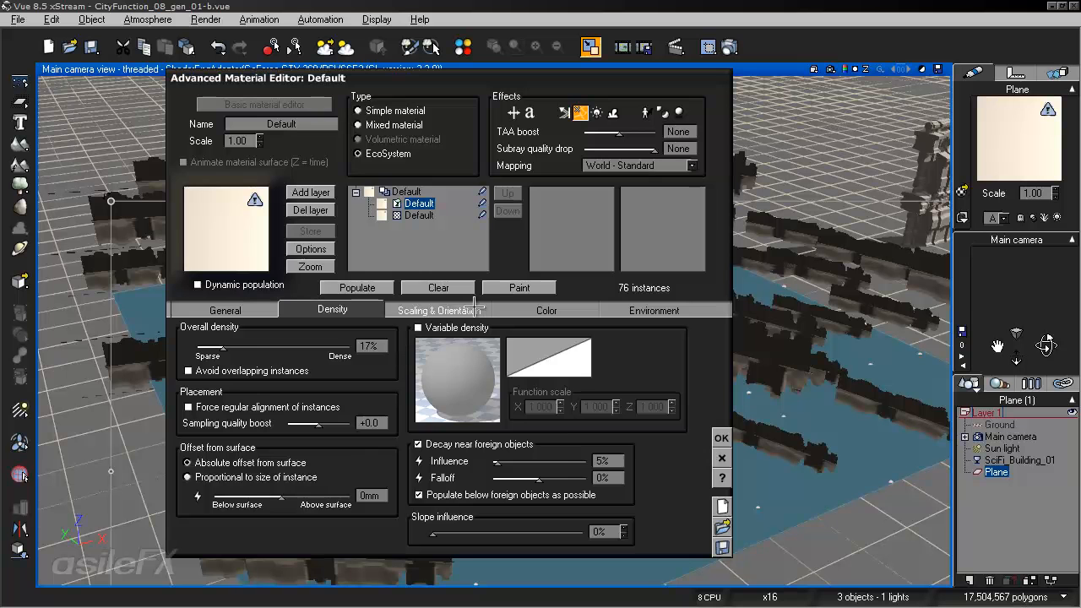
pyautogui.click(456, 326)
pyautogui.rightClick(472, 364)
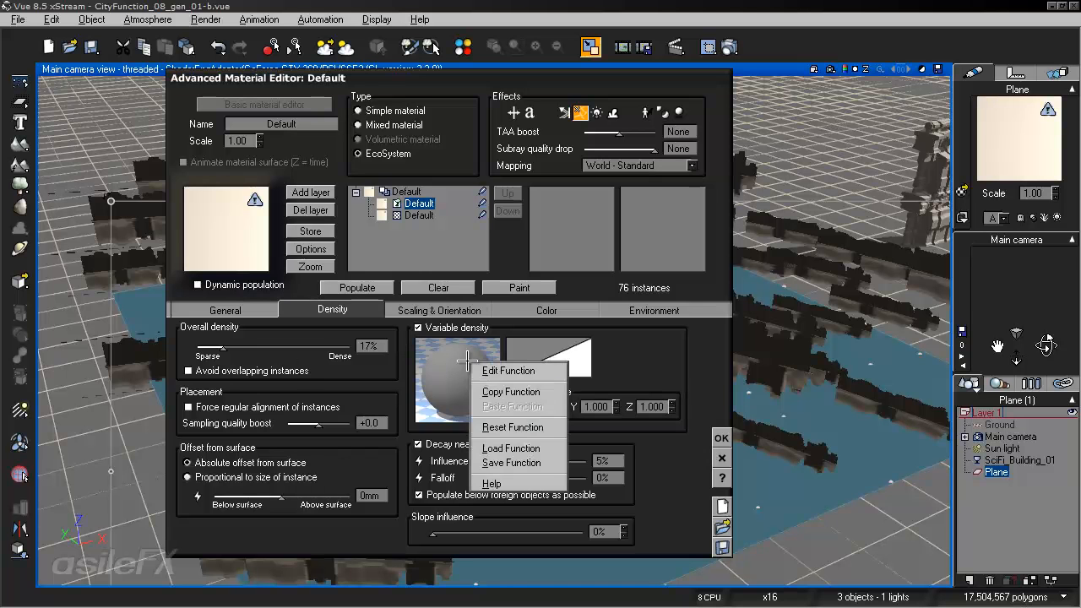
pyautogui.click(507, 372)
pyautogui.click(23, 199)
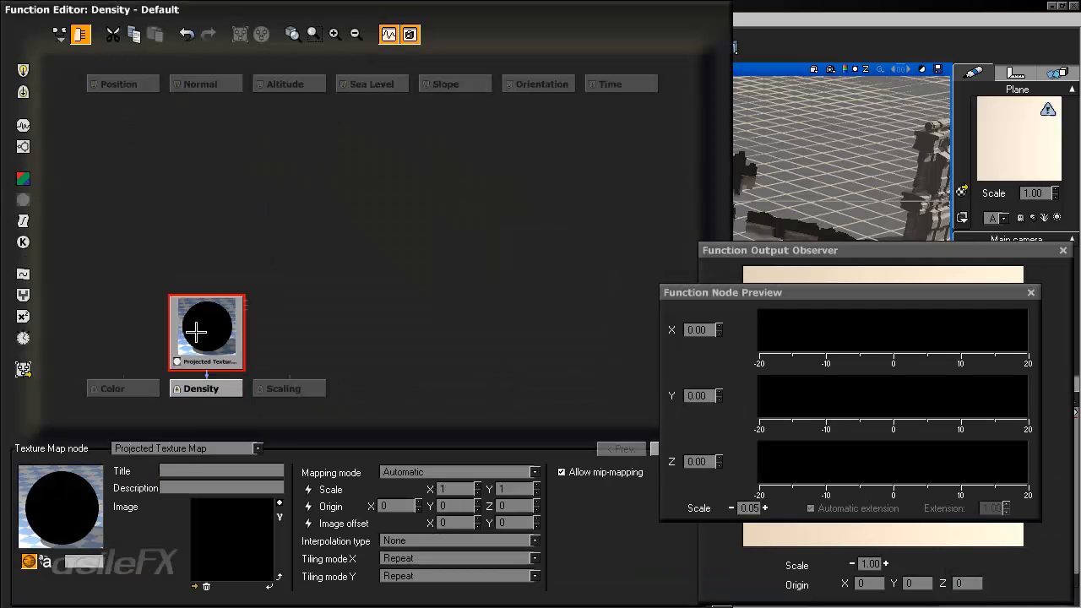
pyautogui.doubleClick(202, 568)
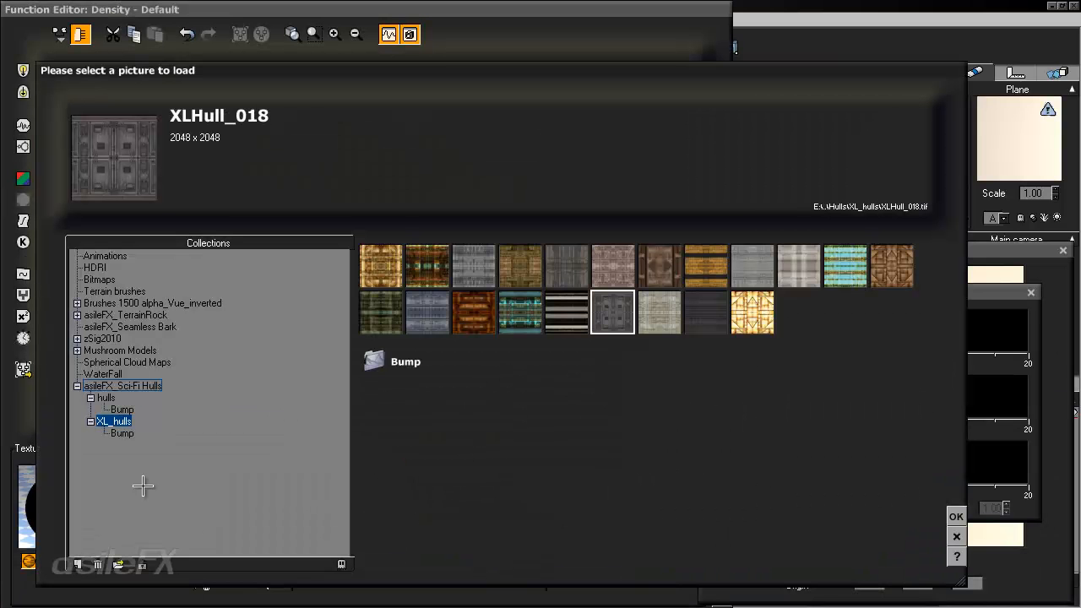
pyautogui.click(118, 564)
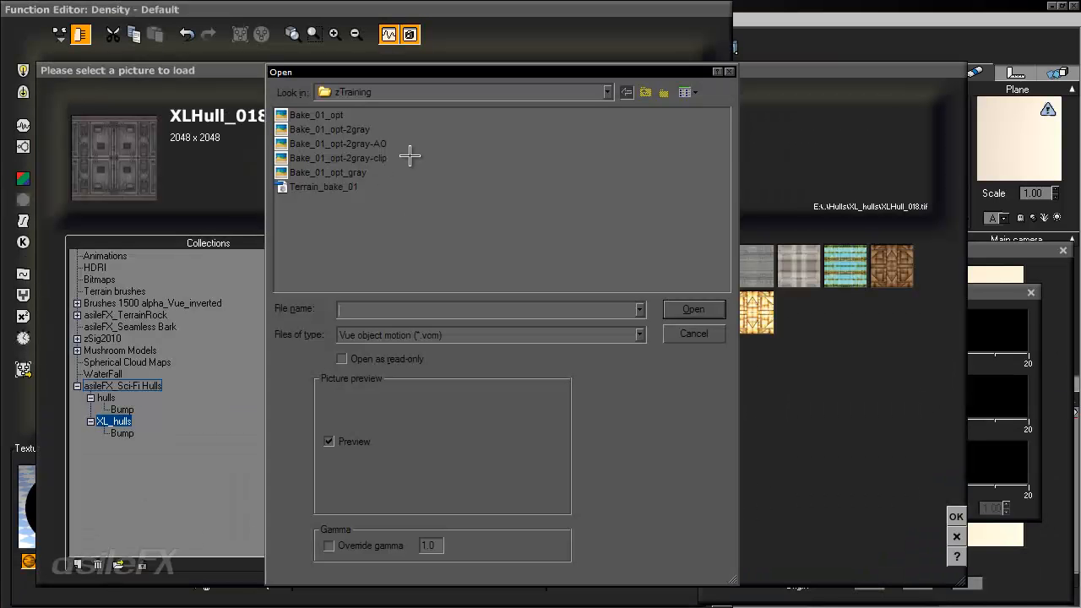
pyautogui.click(338, 129)
pyautogui.click(695, 309)
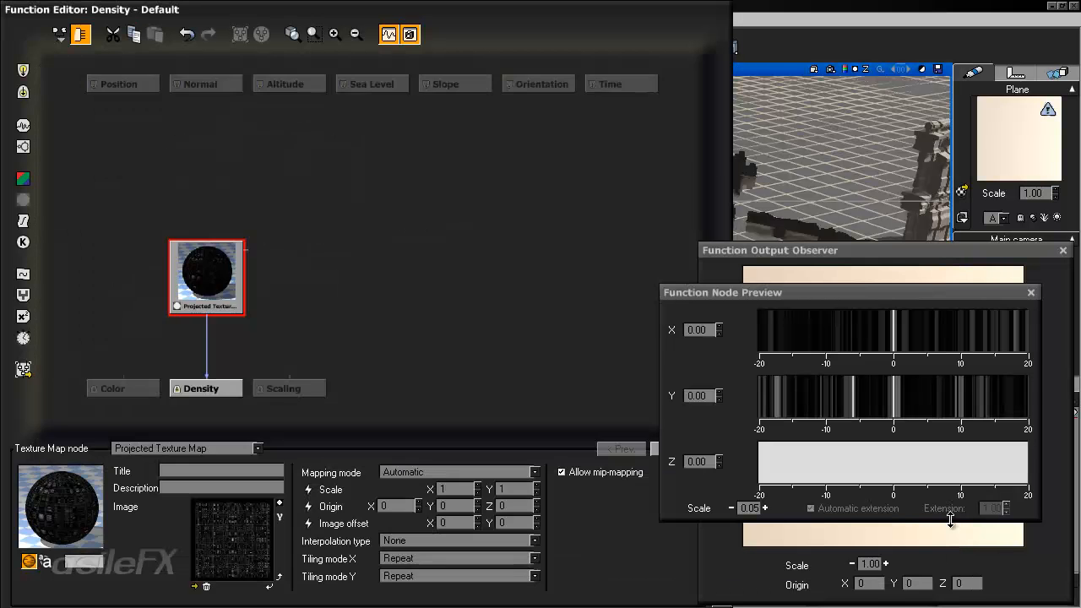
pyautogui.moveTo(700, 488); pyautogui.dragTo(641, 405)
pyautogui.click(655, 404)
# Step: Set the material's mapping to Object - Parametric and the density texture map's mapping mode to Flat (vertical)
pyautogui.click(665, 166)
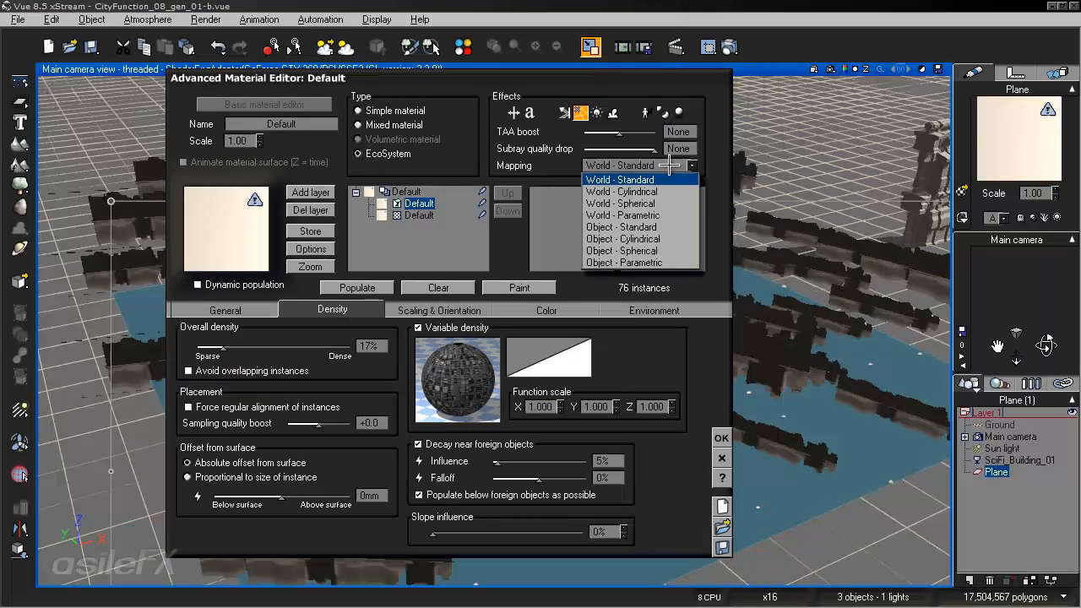
pyautogui.click(676, 263)
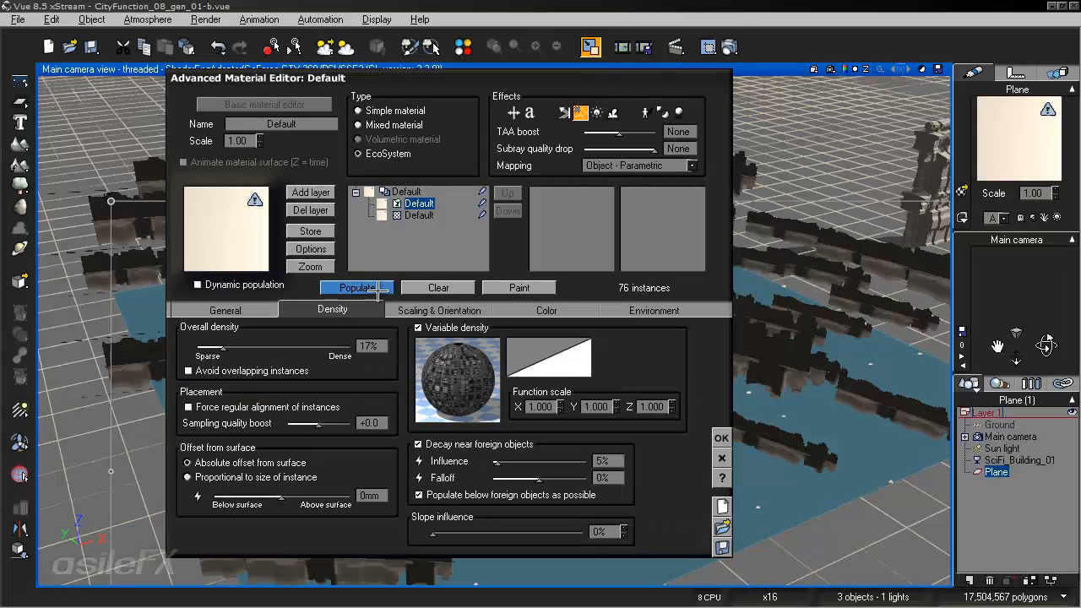
pyautogui.rightClick(467, 376)
pyautogui.click(498, 385)
pyautogui.click(406, 467)
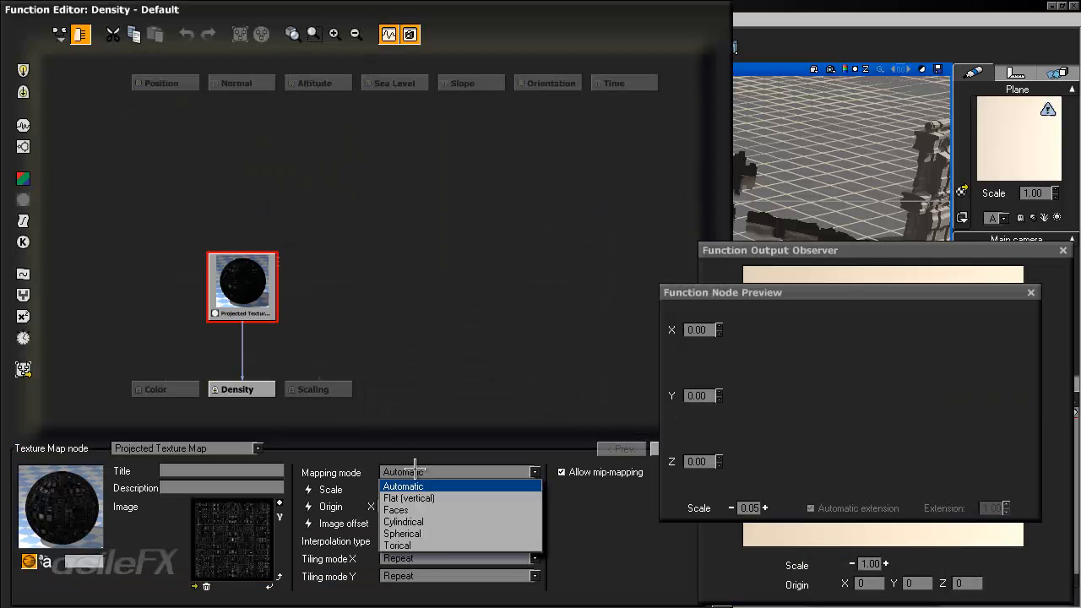
pyautogui.click(414, 508)
pyautogui.click(484, 471)
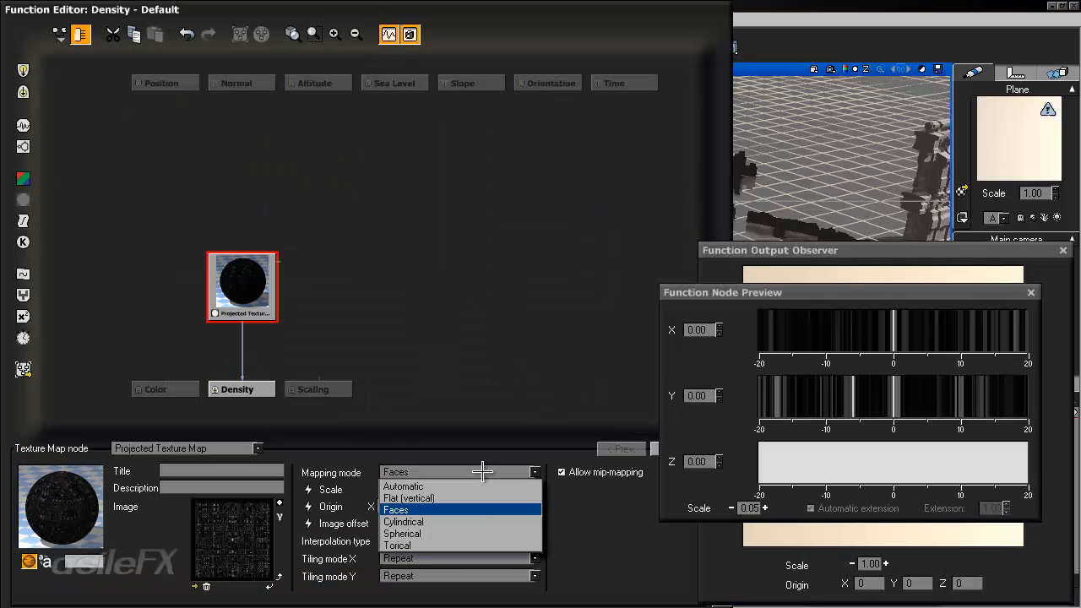
pyautogui.click(477, 499)
pyautogui.moveTo(488, 521); pyautogui.dragTo(286, 471)
pyautogui.click(521, 440)
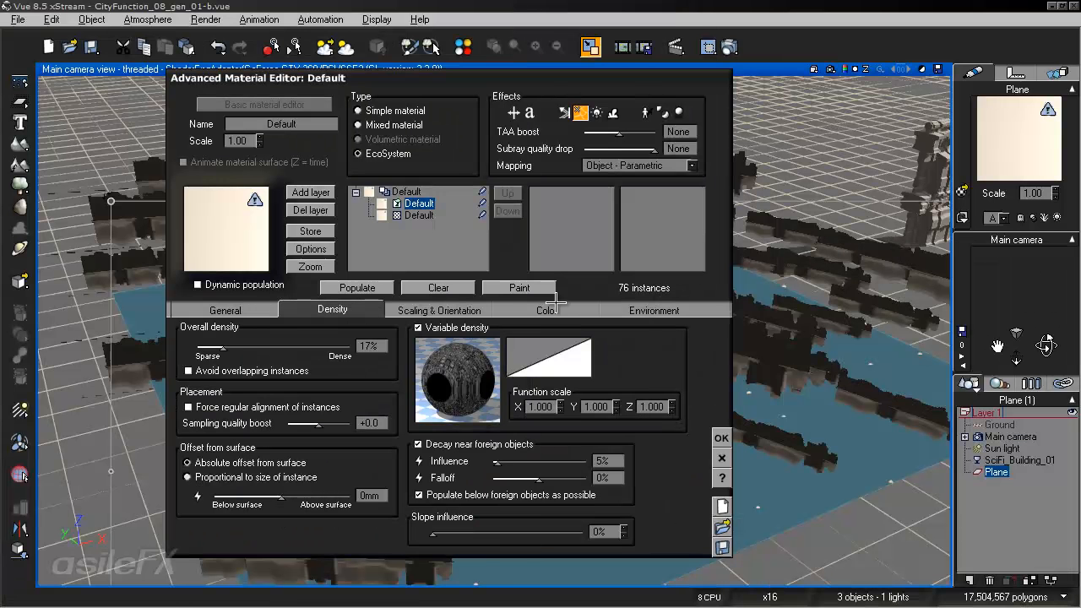
# Step: Reduce the scale of SciFi_Building_01 in the EcoSystem population and repopulate the plane
pyautogui.click(365, 288)
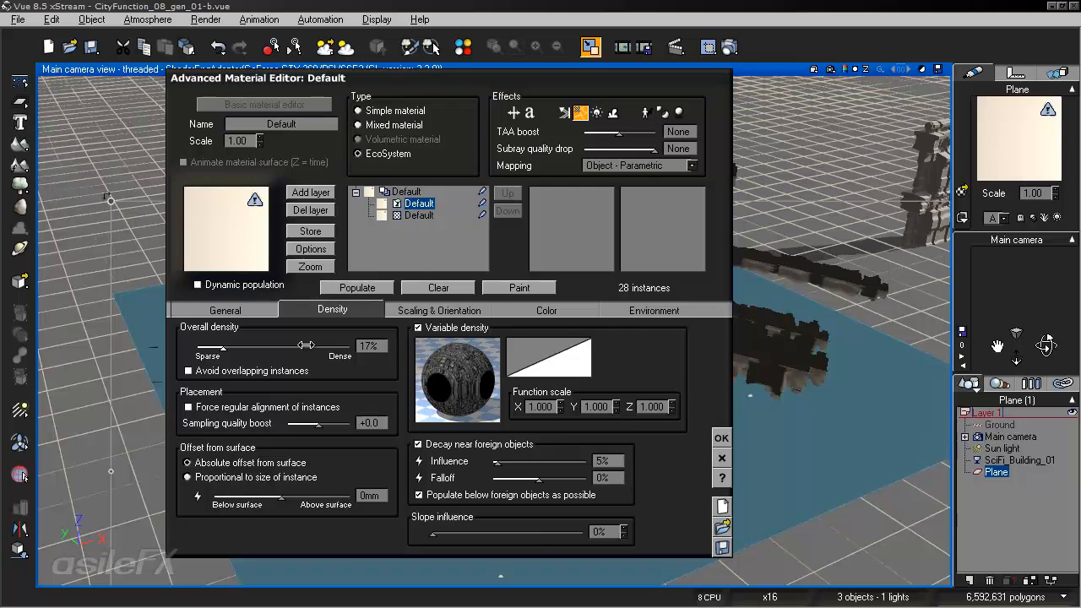
pyautogui.click(225, 310)
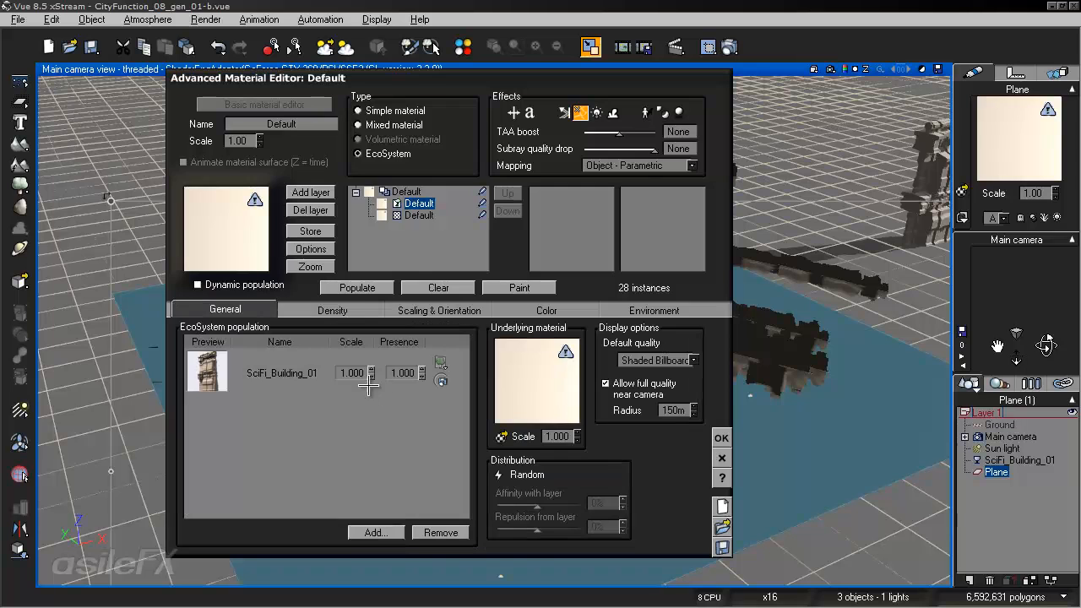
pyautogui.click(358, 289)
# Step: Render a test image looking down on the repopulated city of smaller buildings
pyautogui.moveTo(556, 392); pyautogui.dragTo(745, 406, button='right')
pyautogui.moveTo(556, 392); pyautogui.dragTo(554, 386, button='middle')
pyautogui.scroll(3, 554, 385)
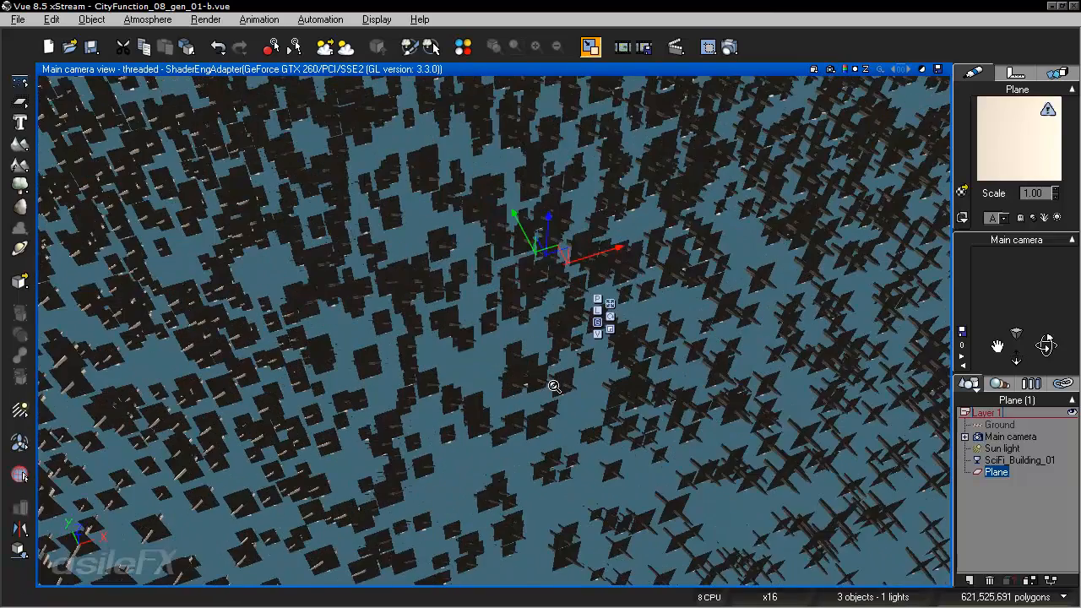
pyautogui.scroll(-1, 553, 385)
pyautogui.moveTo(614, 355); pyautogui.dragTo(545, 364, button='right')
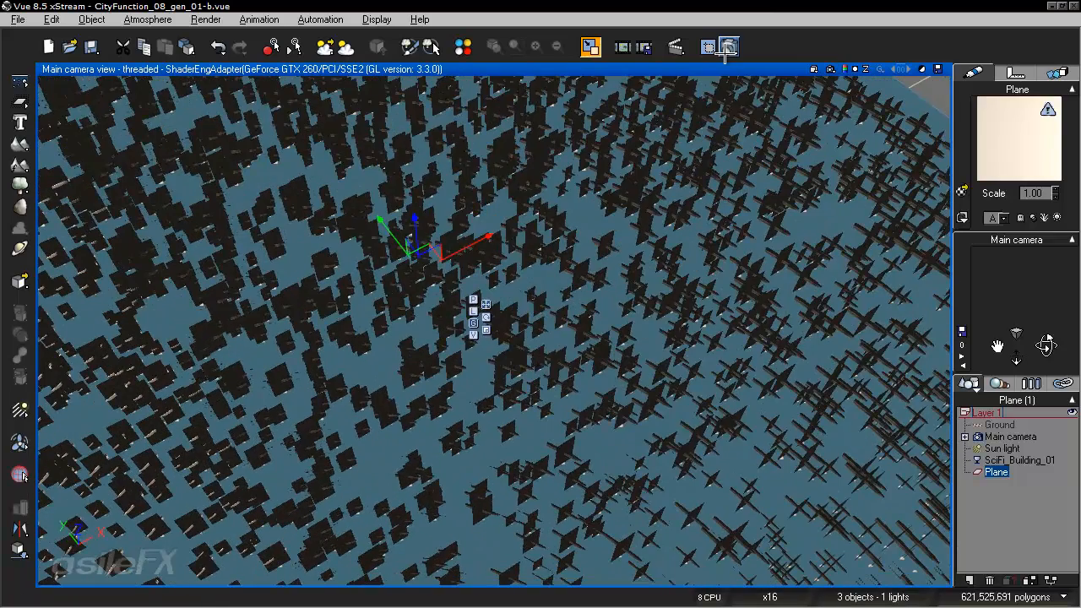
pyautogui.click(730, 47)
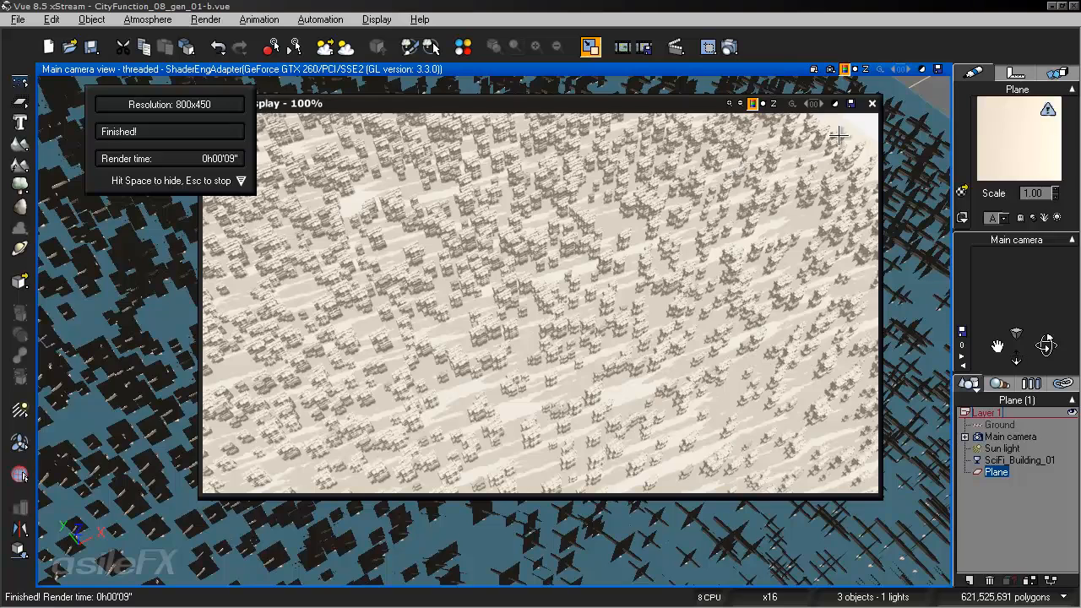
pyautogui.click(872, 103)
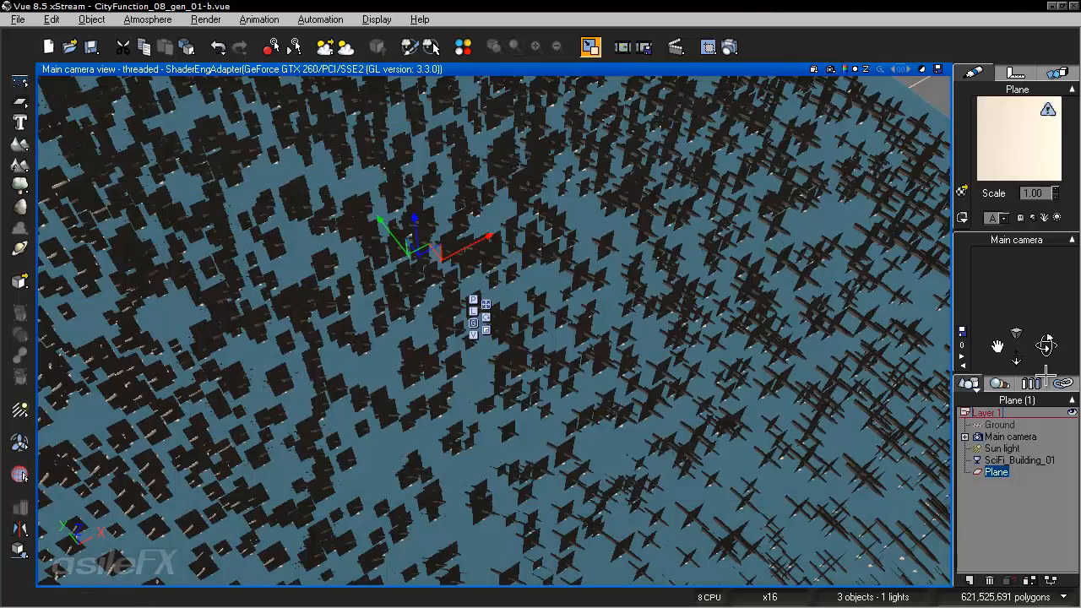
# Step: Set the atmosphere's light balance to 75% and darken the ambient light color to a dark grey
pyautogui.moveTo(1046, 346); pyautogui.dragTo(530, 174)
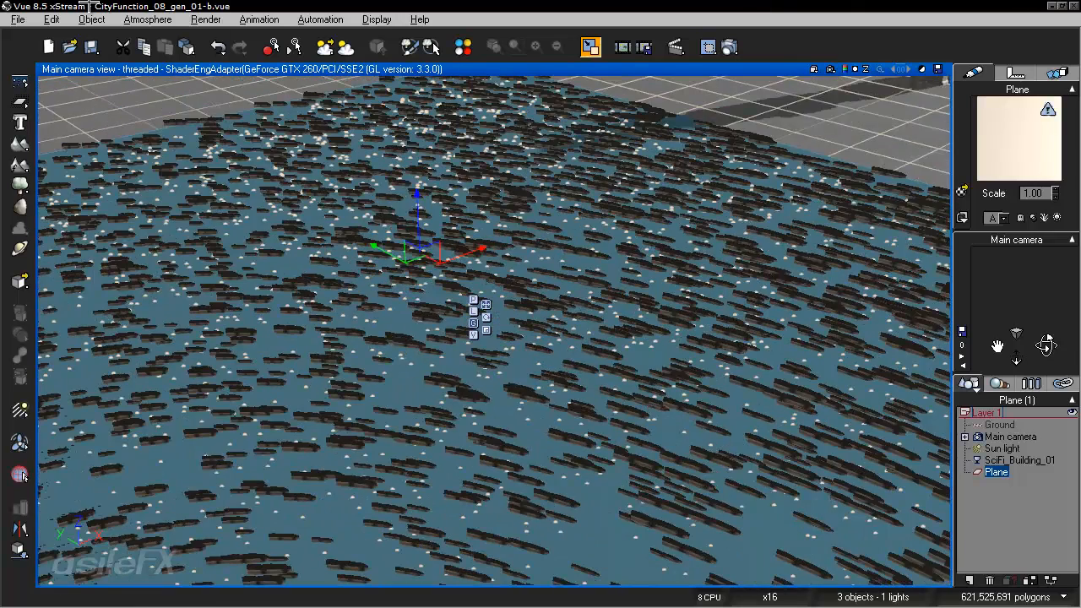
pyautogui.click(149, 19)
pyautogui.click(145, 92)
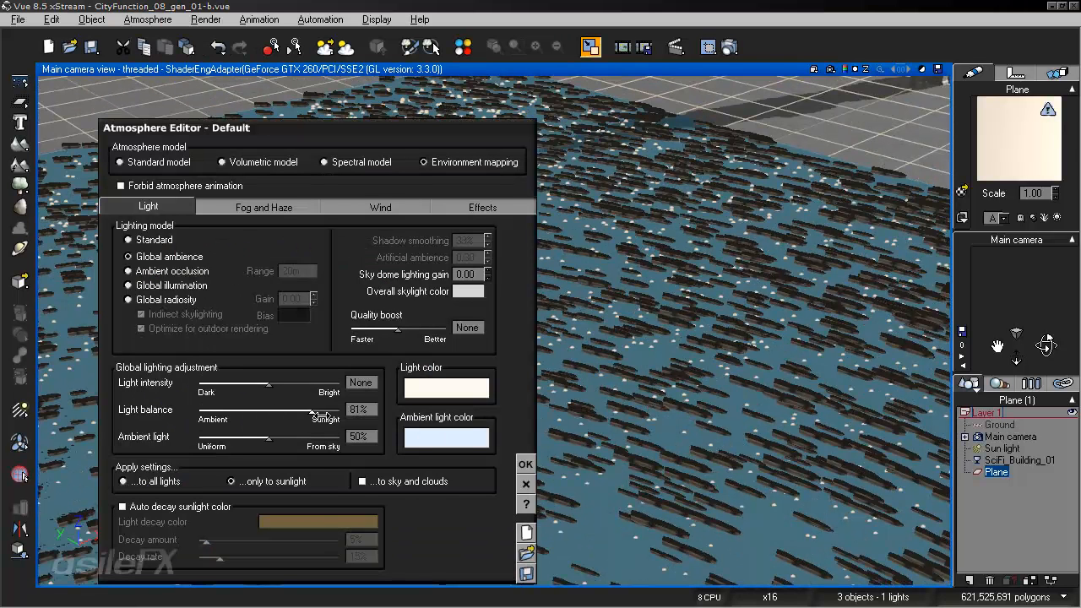
pyautogui.rightClick(458, 443)
pyautogui.click(495, 455)
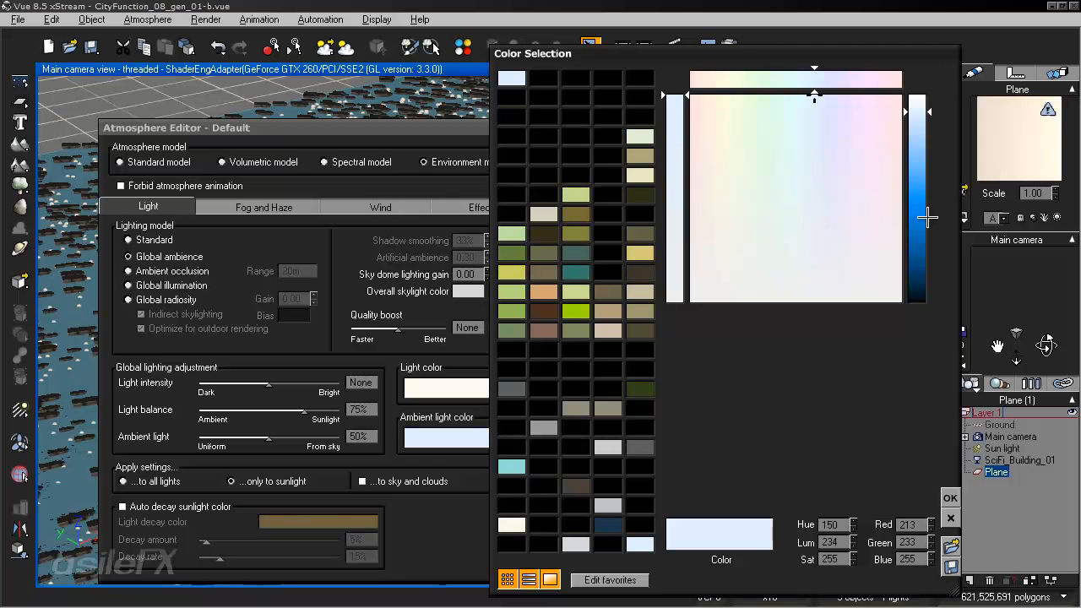
pyautogui.click(796, 274)
pyautogui.click(925, 261)
pyautogui.click(950, 498)
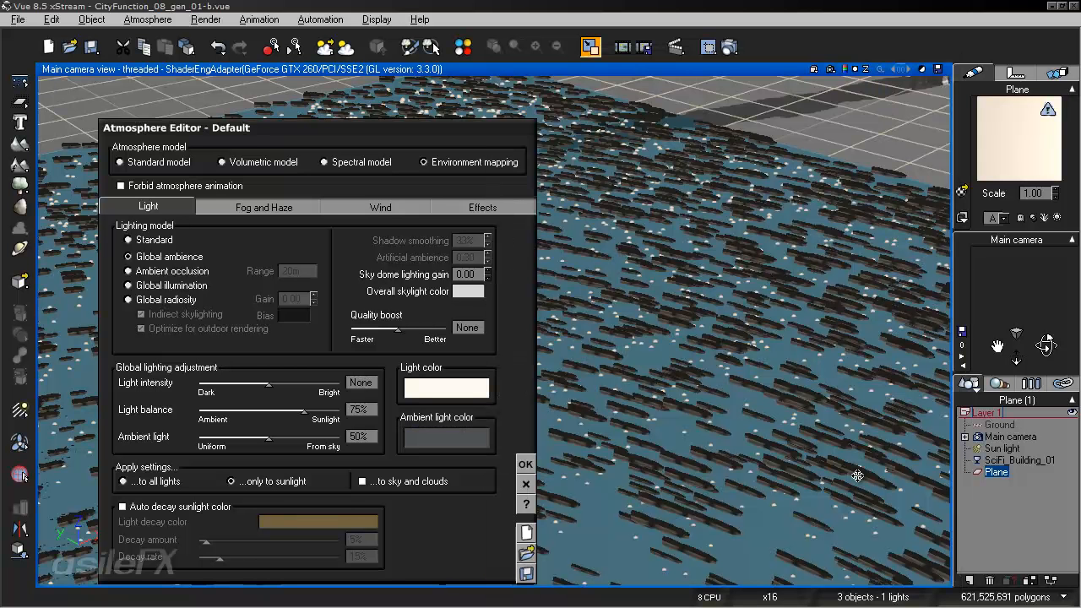
pyautogui.click(500, 466)
# Step: Render the city with the new lighting from the high angle and again from a ground-level camera view
pyautogui.click(729, 46)
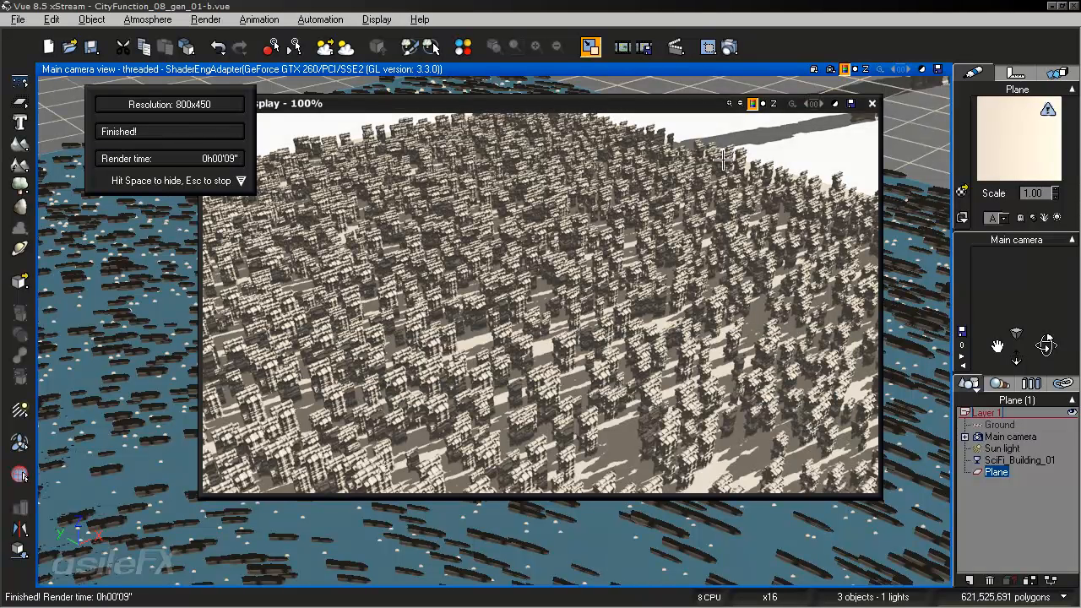
pyautogui.click(874, 103)
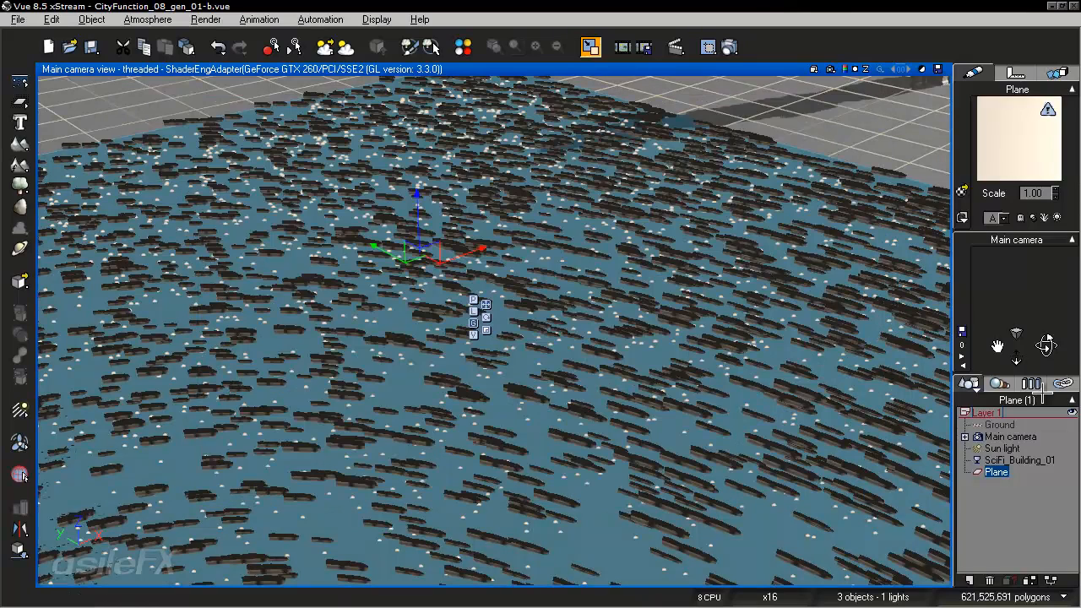
pyautogui.moveTo(1046, 346); pyautogui.dragTo(1046, 309)
pyautogui.moveTo(495, 422); pyautogui.dragTo(495, 396, button='right')
pyautogui.moveTo(495, 396); pyautogui.dragTo(495, 405, button='middle')
pyautogui.keyDown('ctrl'); pyautogui.moveTo(495, 406); pyautogui.dragTo(505, 413, button='right'); pyautogui.keyUp('ctrl')
pyautogui.moveTo(1051, 348); pyautogui.dragTo(1051, 363)
pyautogui.click(728, 48)
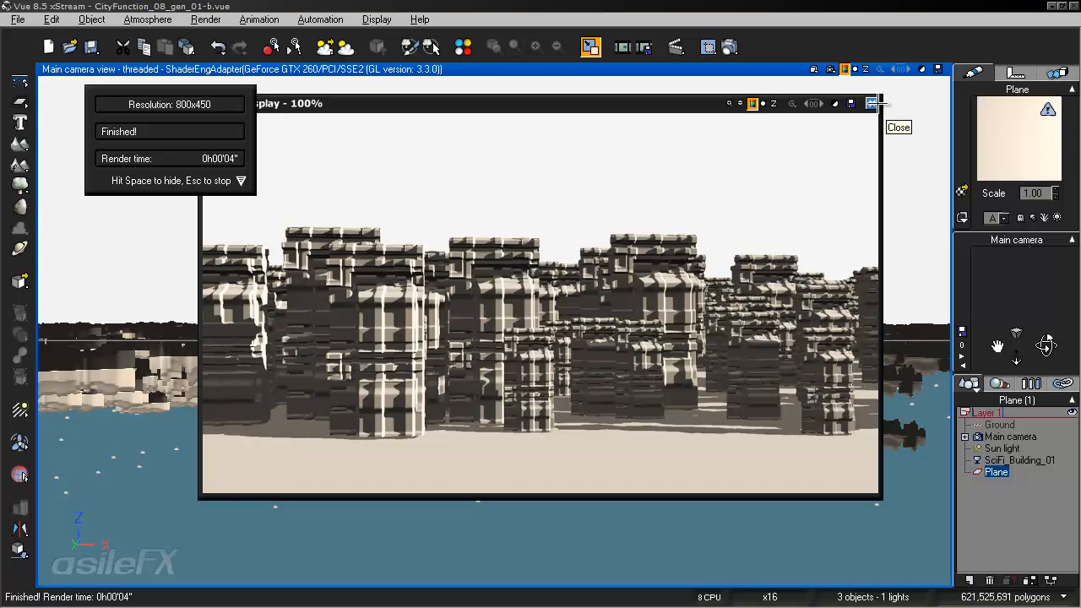
pyautogui.click(873, 103)
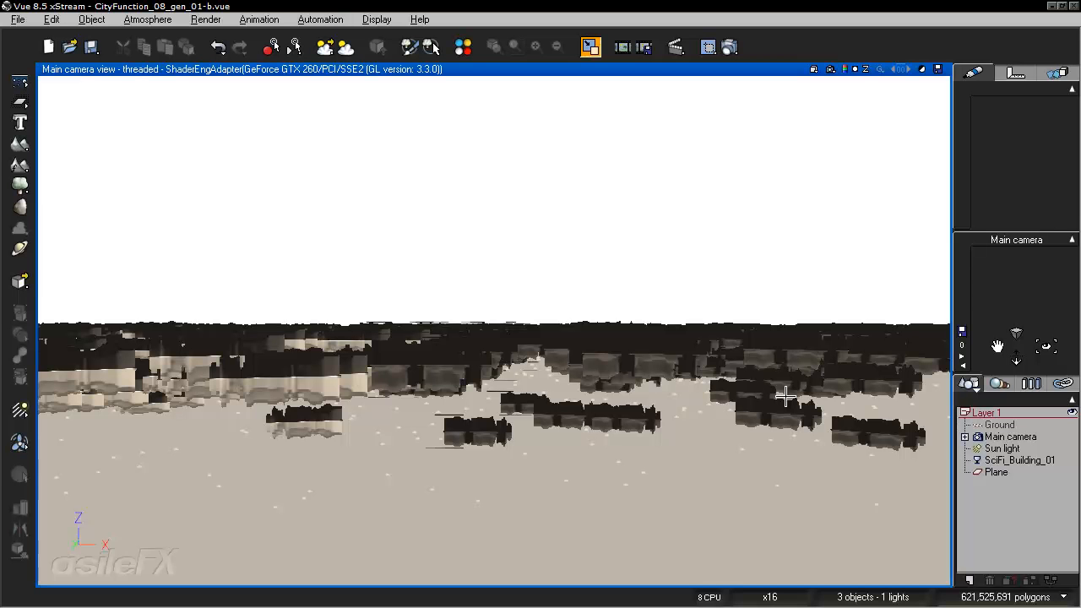
# Step: Deselect the plane and move the camera above the nearest buildings, looking across the city toward the horizon
pyautogui.click(996, 473)
pyautogui.click(997, 488)
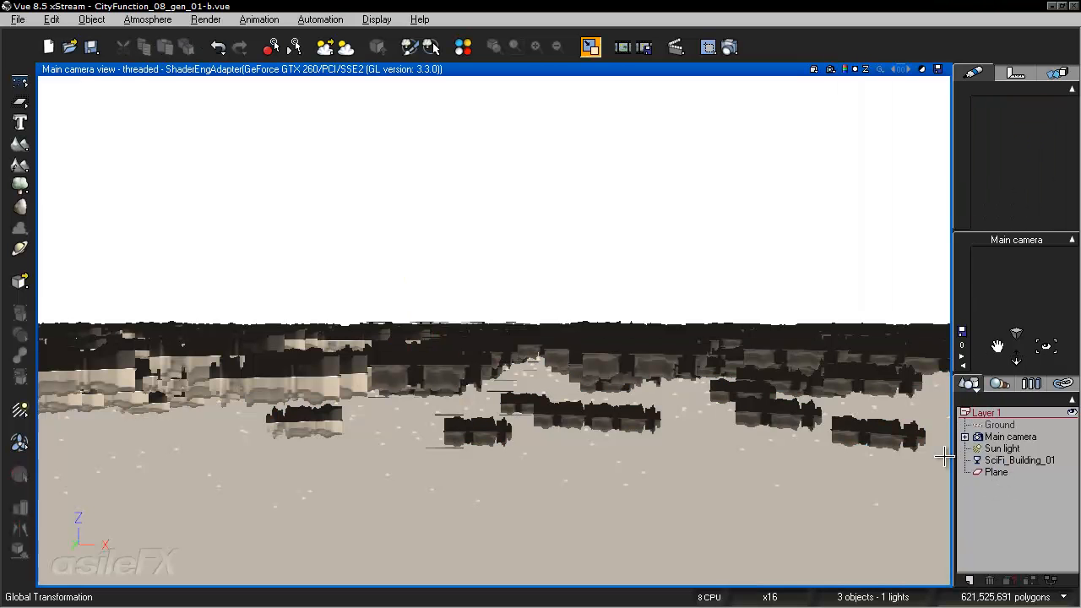
pyautogui.moveTo(822, 400); pyautogui.dragTo(733, 376, button='right')
pyautogui.moveTo(700, 372); pyautogui.dragTo(775, 406, button='middle')
pyautogui.moveTo(762, 381); pyautogui.dragTo(755, 331, button='right')
pyautogui.moveTo(816, 471); pyautogui.dragTo(809, 452, button='right')
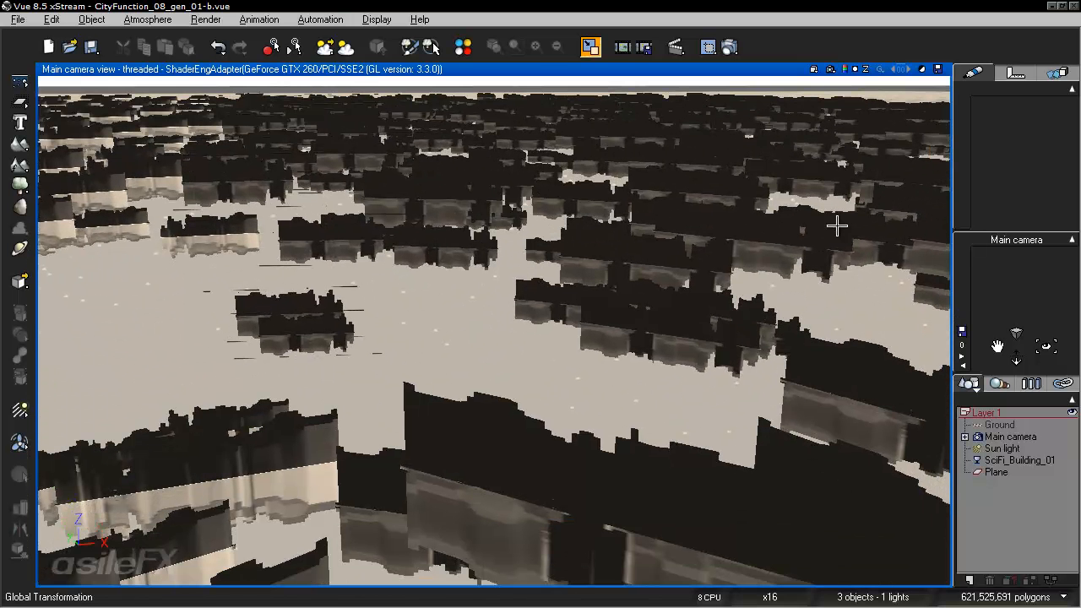